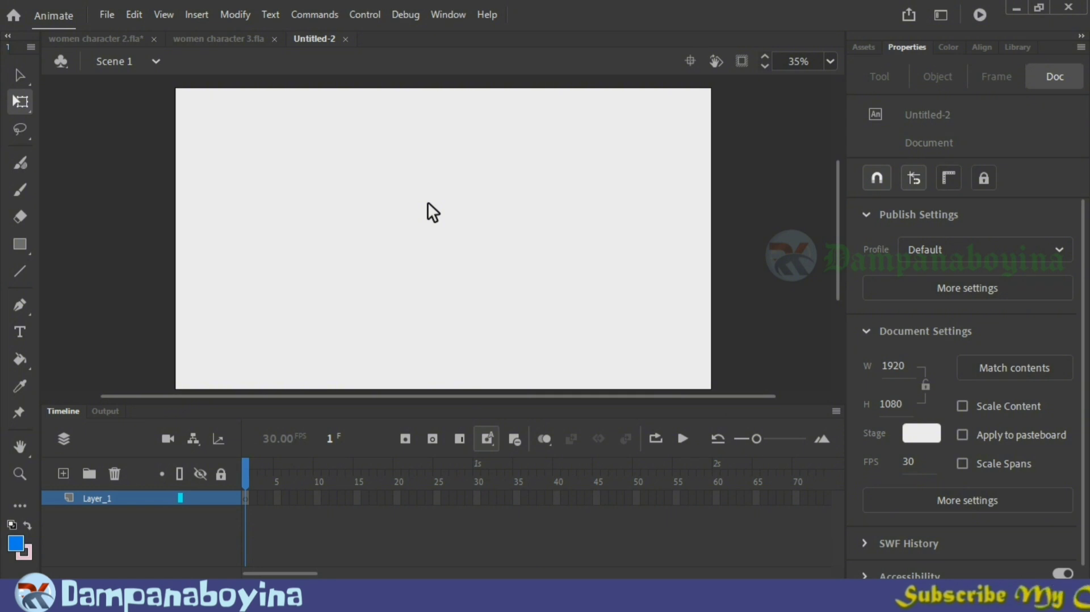
Step: Import all layers of the Illustrator file "20 wash room" from the adobe\1 folder onto the stage, keeping objects at original position
{"action": "left_click", "coordinate": [107, 15]}
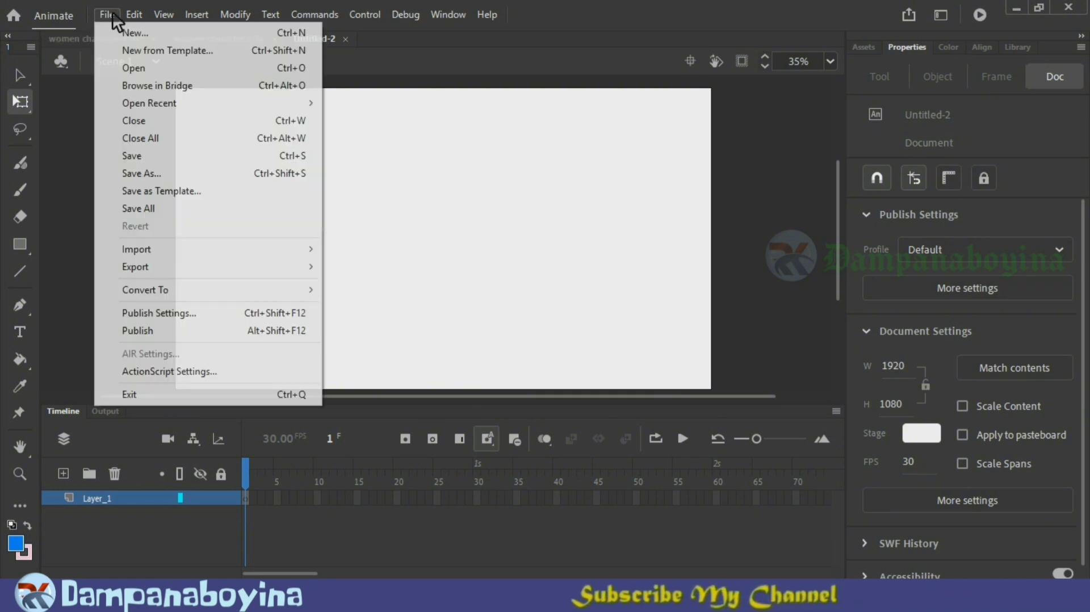
{"action": "left_click", "coordinate": [107, 16]}
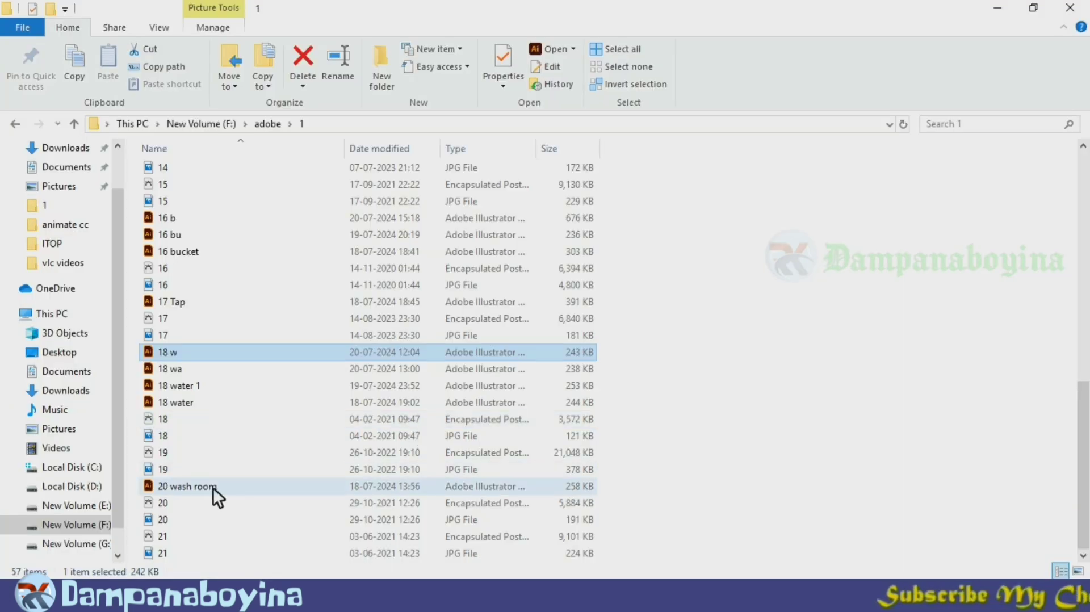
{"action": "left_click", "coordinate": [227, 486]}
{"action": "left_click_drag", "start_coordinate": [227, 486], "coordinate": [479, 298]}
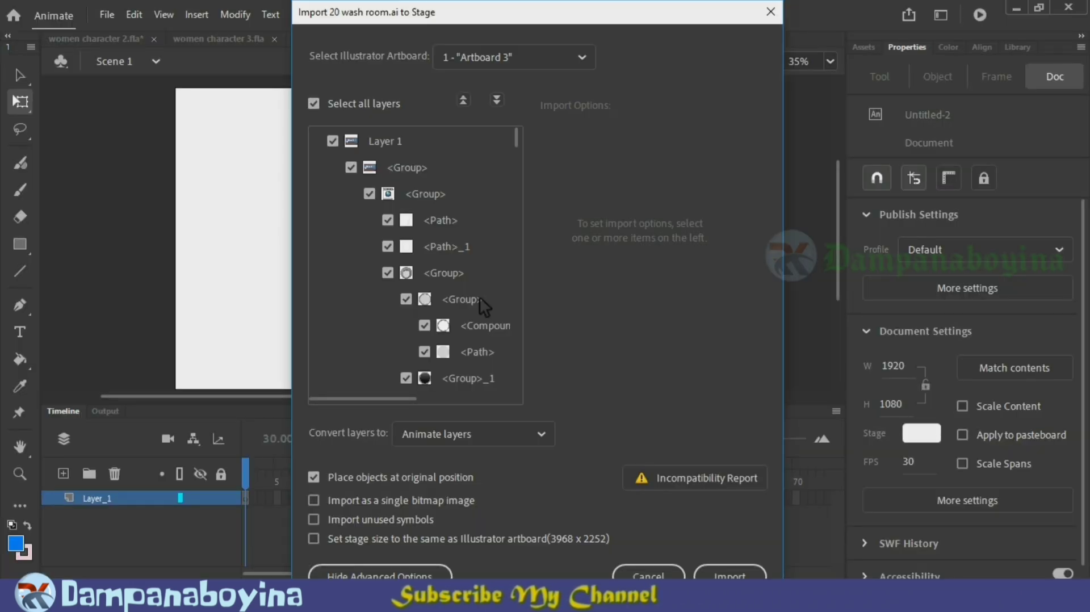
{"action": "left_click", "coordinate": [740, 576]}
Step: Scale and position the washroom background so it covers the whole stage, about 2116 by 1156 px
{"action": "key", "text": "ctrl+3"}
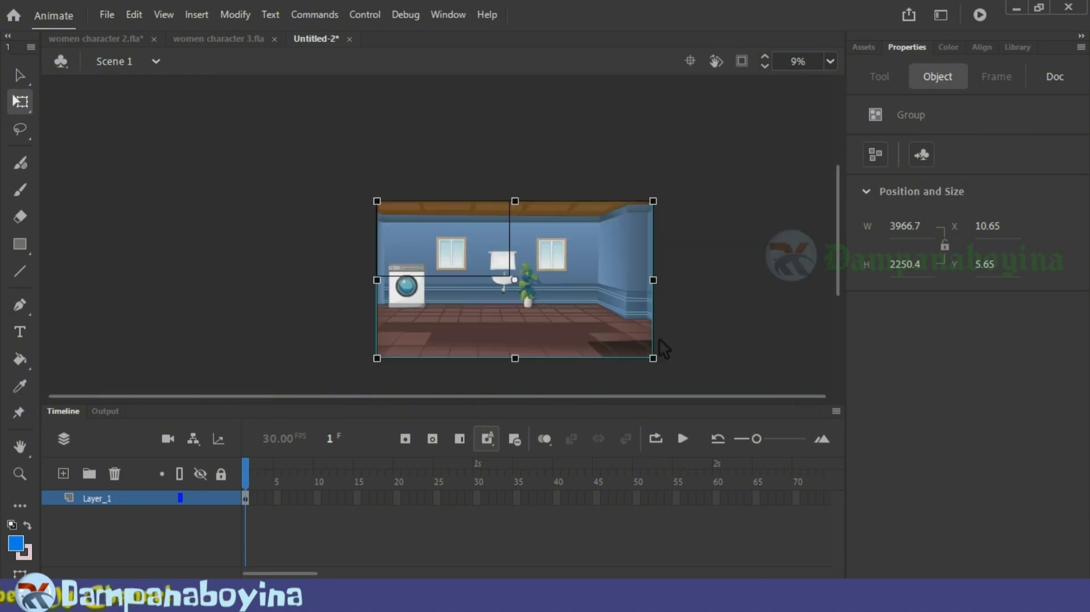
{"action": "left_click_drag", "start_coordinate": [574, 328], "coordinate": [476, 256]}
{"action": "key", "text": "ctrl+equal"}
{"action": "key", "text": "ctrl+equal"}
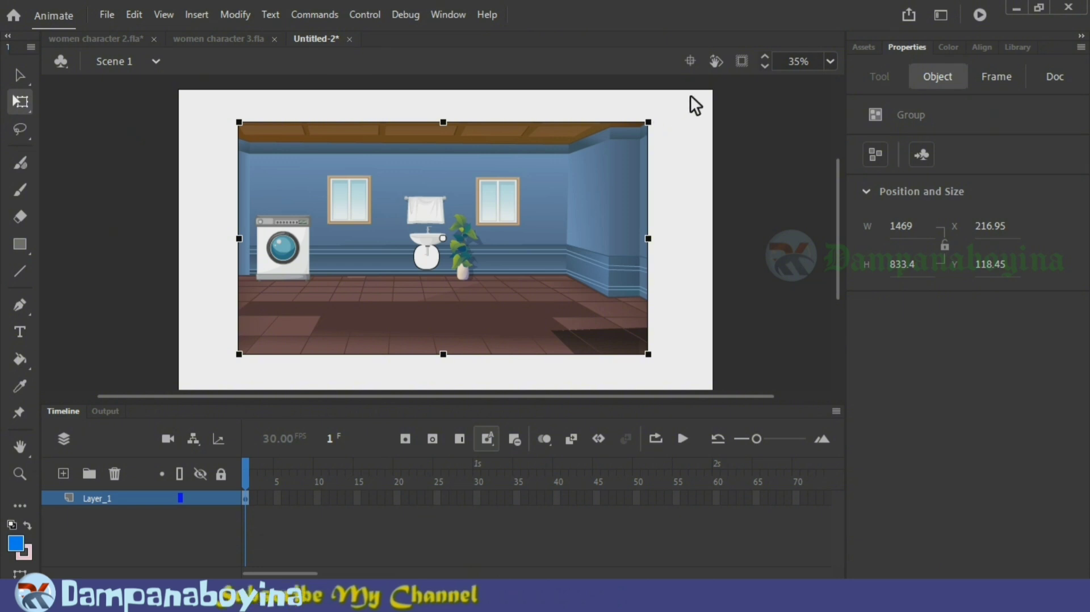
{"action": "left_click_drag", "start_coordinate": [649, 122], "coordinate": [708, 90]}
{"action": "left_click_drag", "start_coordinate": [445, 389], "coordinate": [448, 389]}
{"action": "left_click_drag", "start_coordinate": [708, 238], "coordinate": [742, 238]}
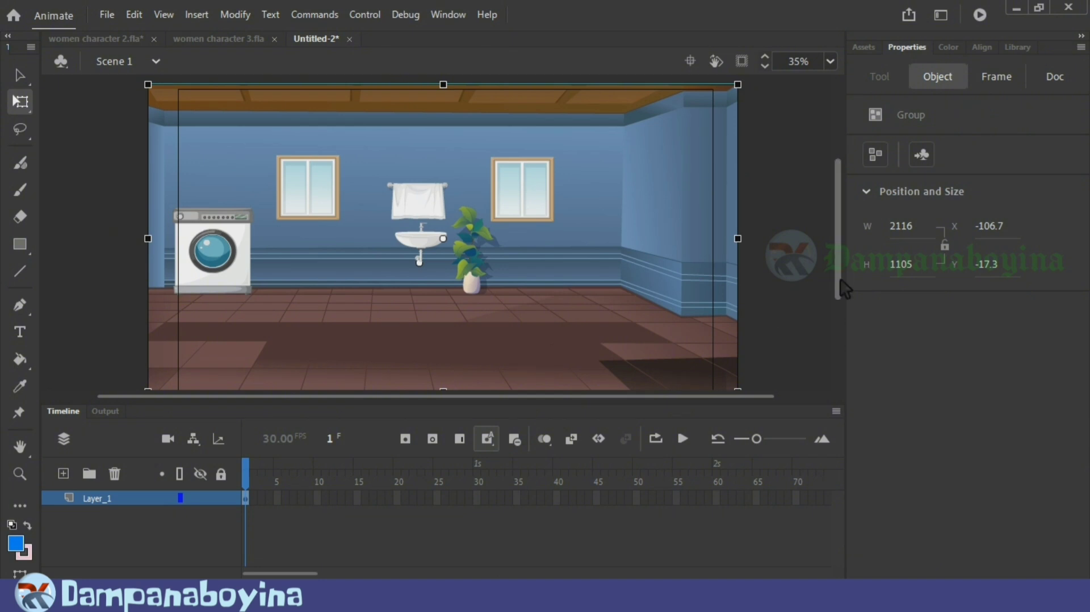
{"action": "left_click_drag", "start_coordinate": [444, 390], "coordinate": [445, 401]}
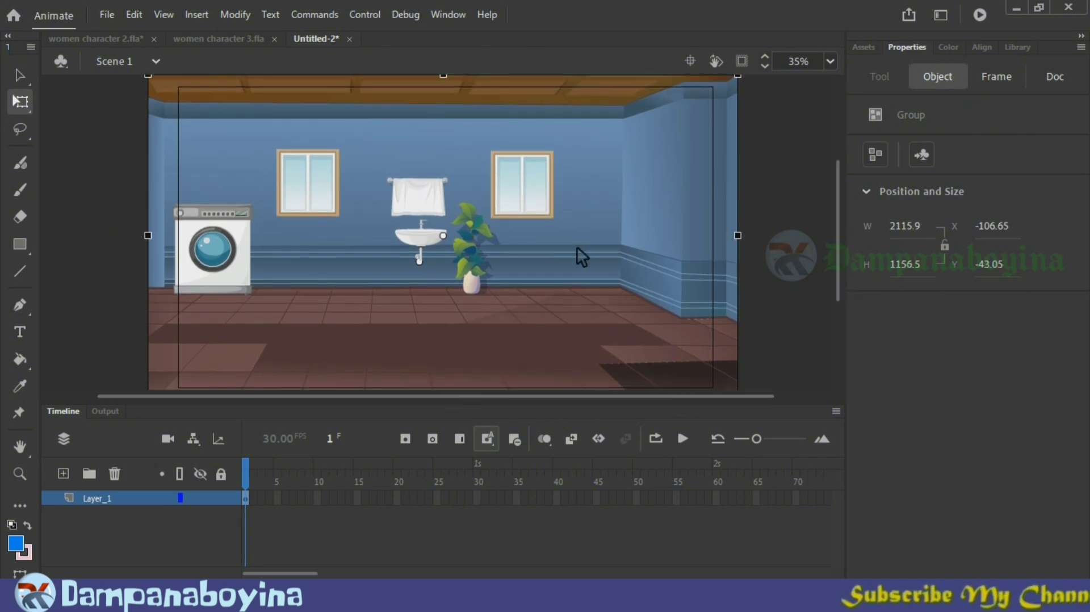
Step: Add a new layer above the background and rename the background layer as b
{"action": "left_click", "coordinate": [63, 474]}
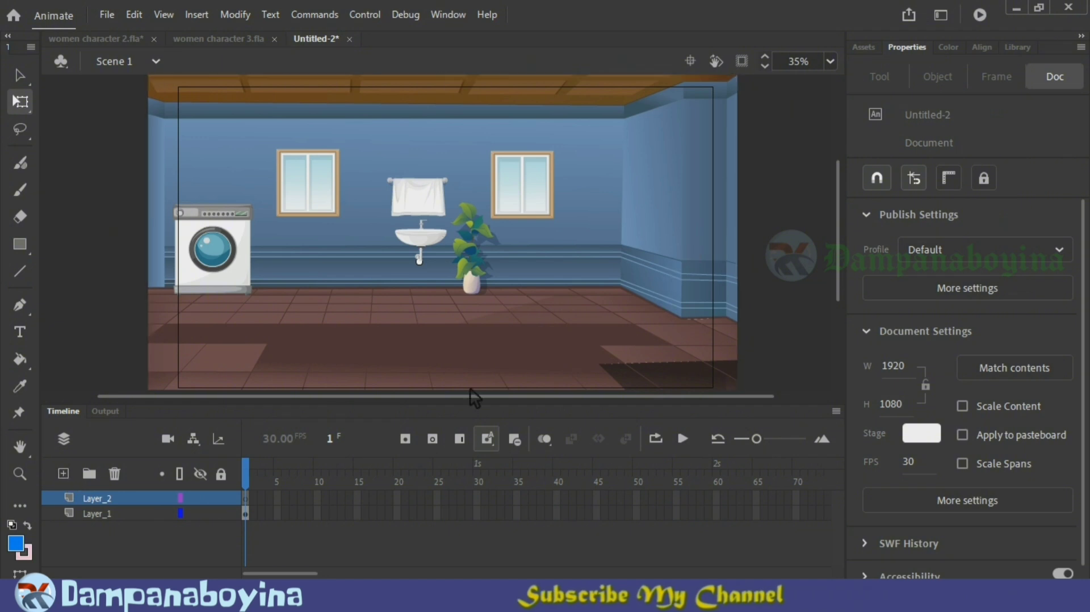
{"action": "left_click", "coordinate": [104, 517]}
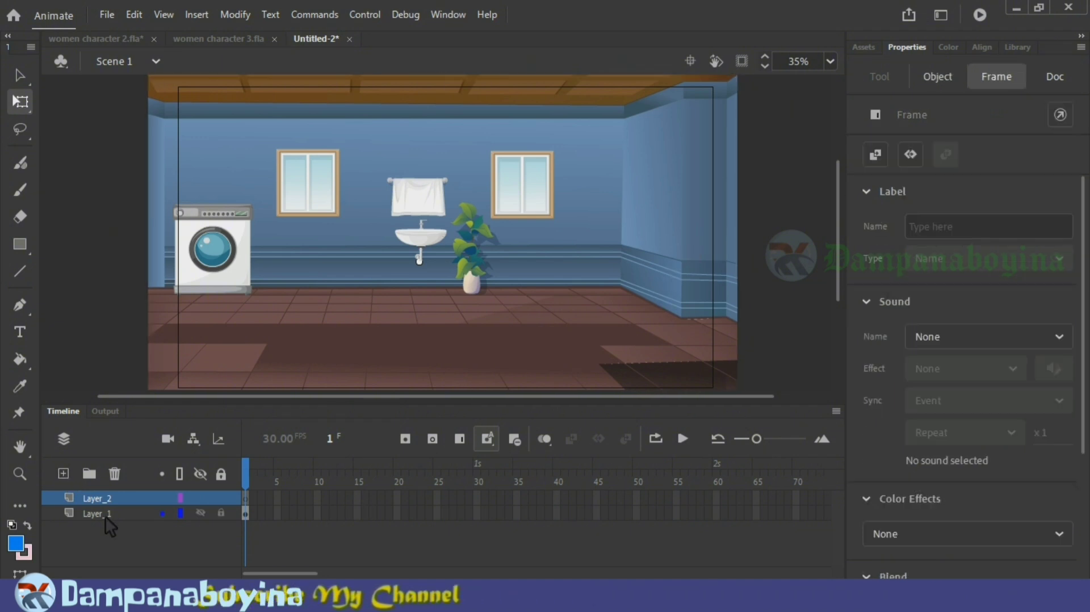
{"action": "double_click", "coordinate": [104, 516]}
{"action": "type", "text": "b"}
Step: Import the Illustrator file "17 Tap" onto the new layer and shrink it to about 160 by 116 px against the side wall
{"action": "left_click", "coordinate": [108, 501]}
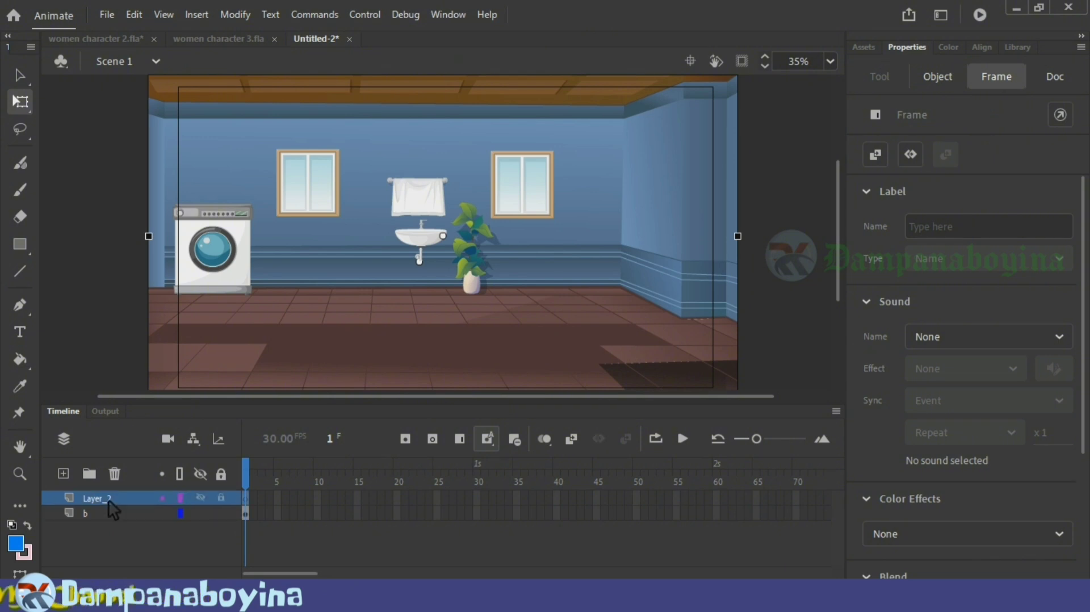
{"action": "key", "text": "alt+Tab"}
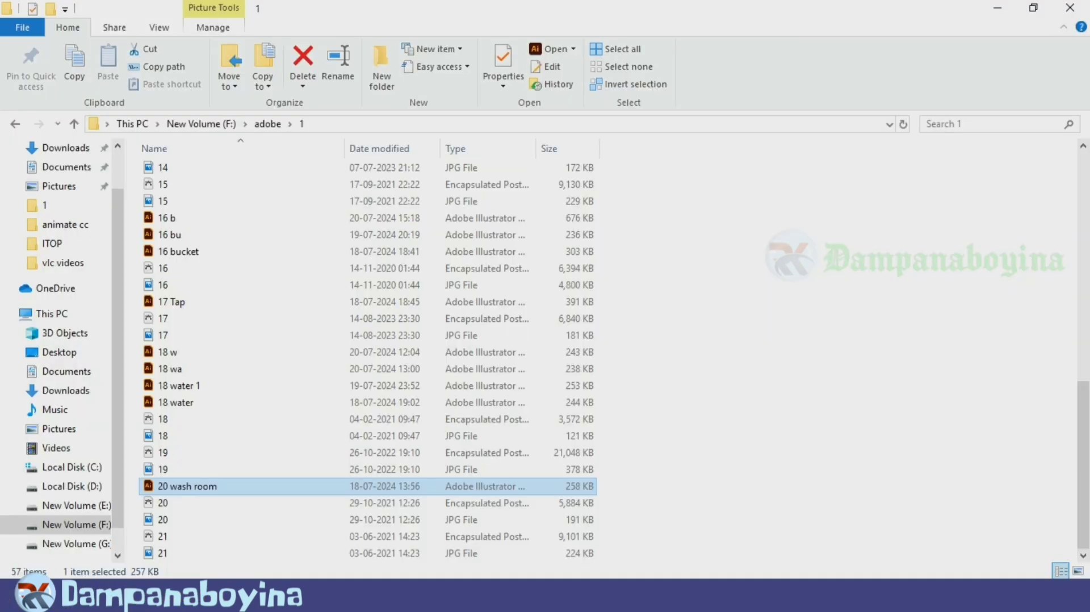
{"action": "left_click", "coordinate": [367, 302]}
{"action": "left_click_drag", "start_coordinate": [367, 301], "coordinate": [536, 253]}
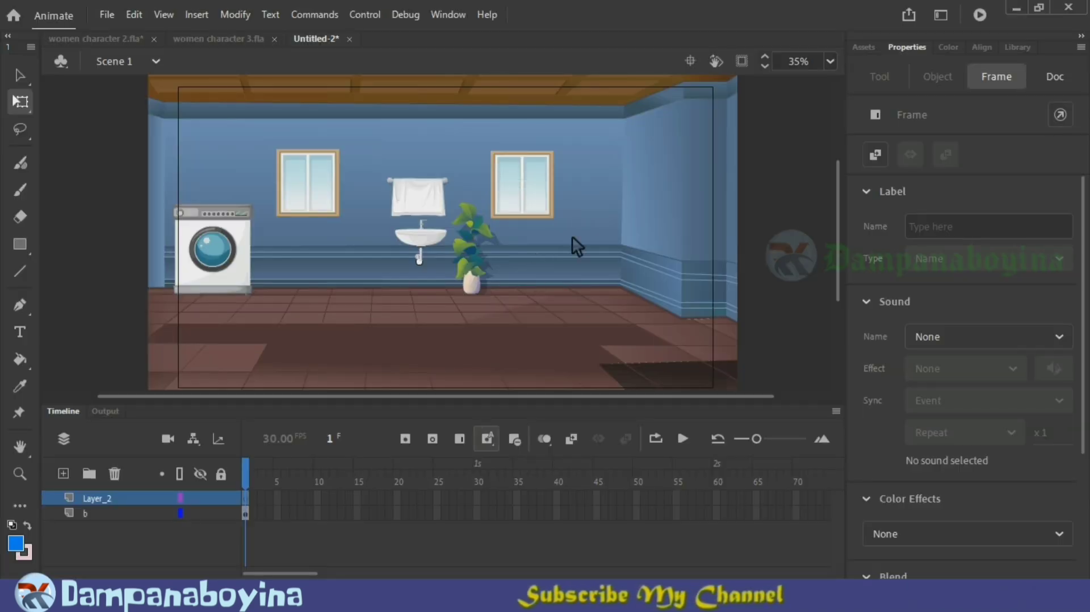
{"action": "left_click", "coordinate": [729, 574]}
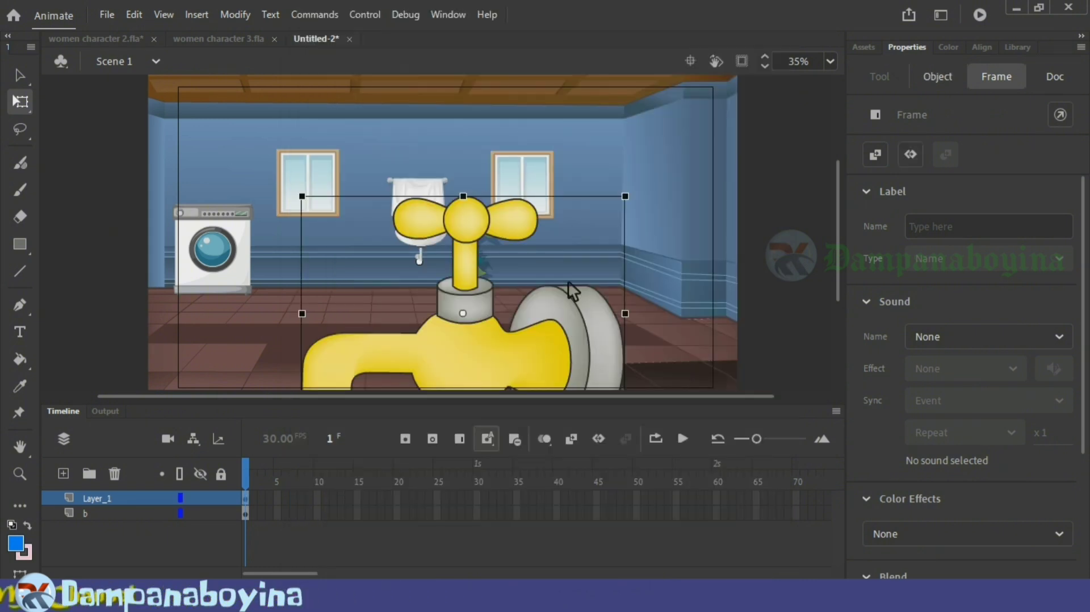
{"action": "left_click_drag", "start_coordinate": [630, 366], "coordinate": [652, 259]}
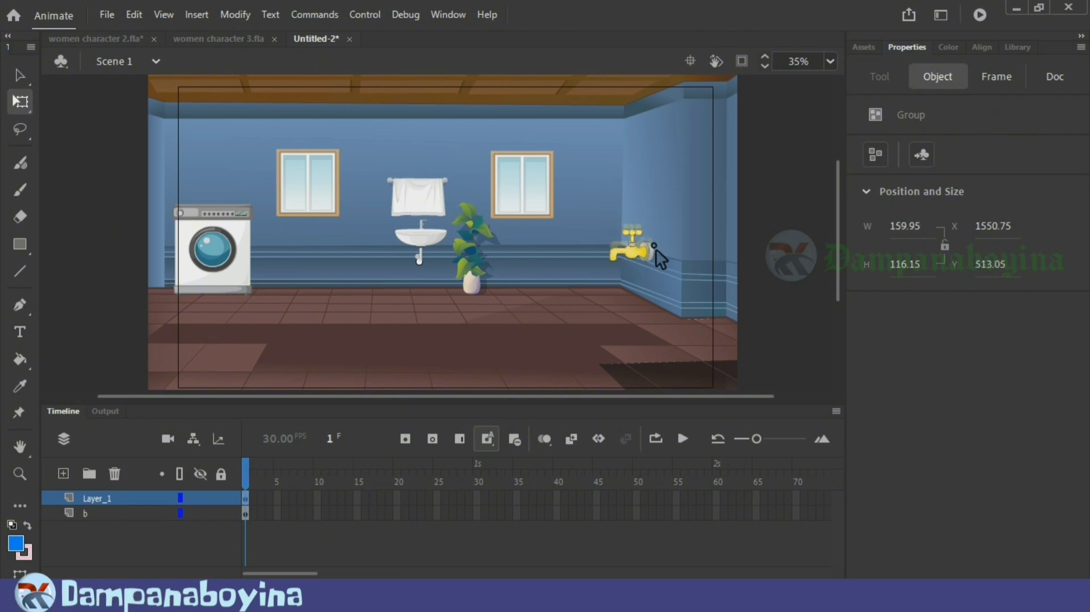
{"action": "left_click", "coordinate": [618, 329]}
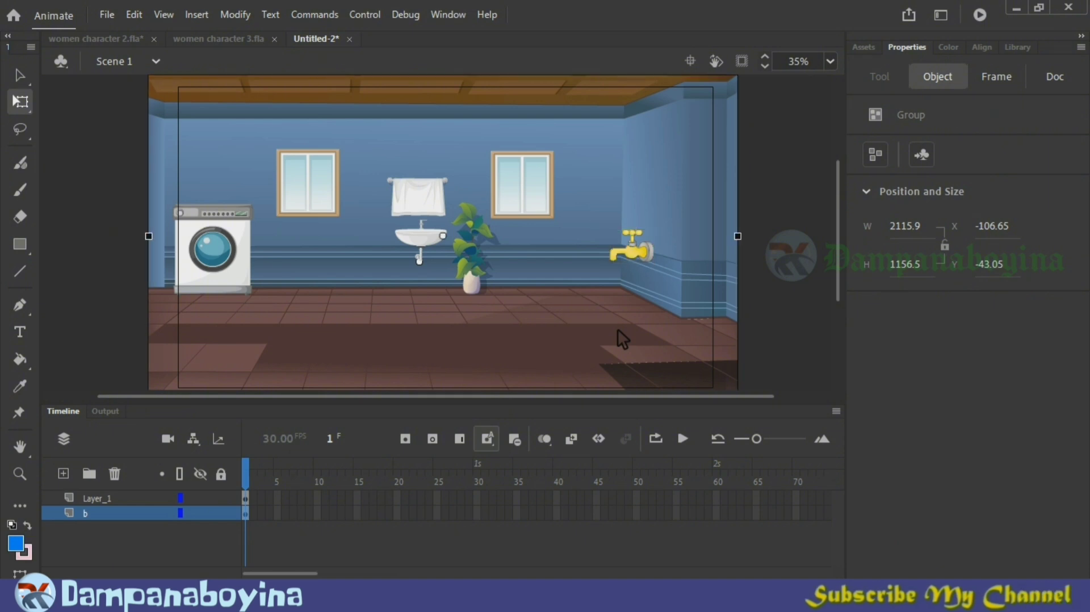
Step: Rename the tap's layer as t
{"action": "left_click", "coordinate": [104, 505]}
{"action": "double_click", "coordinate": [94, 498]}
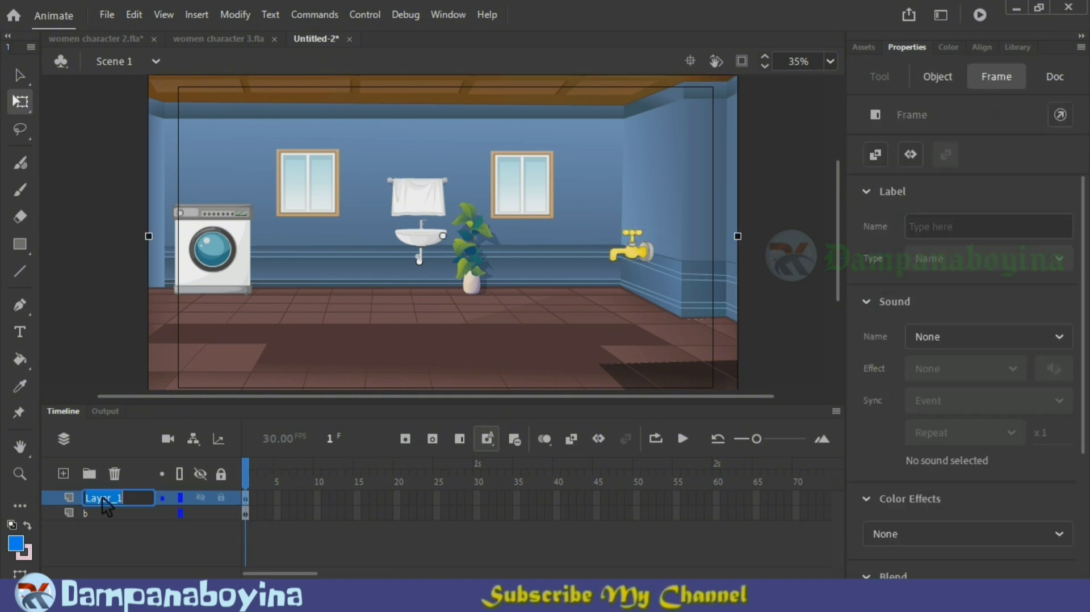
{"action": "type", "text": "t"}
{"action": "key", "text": "Return"}
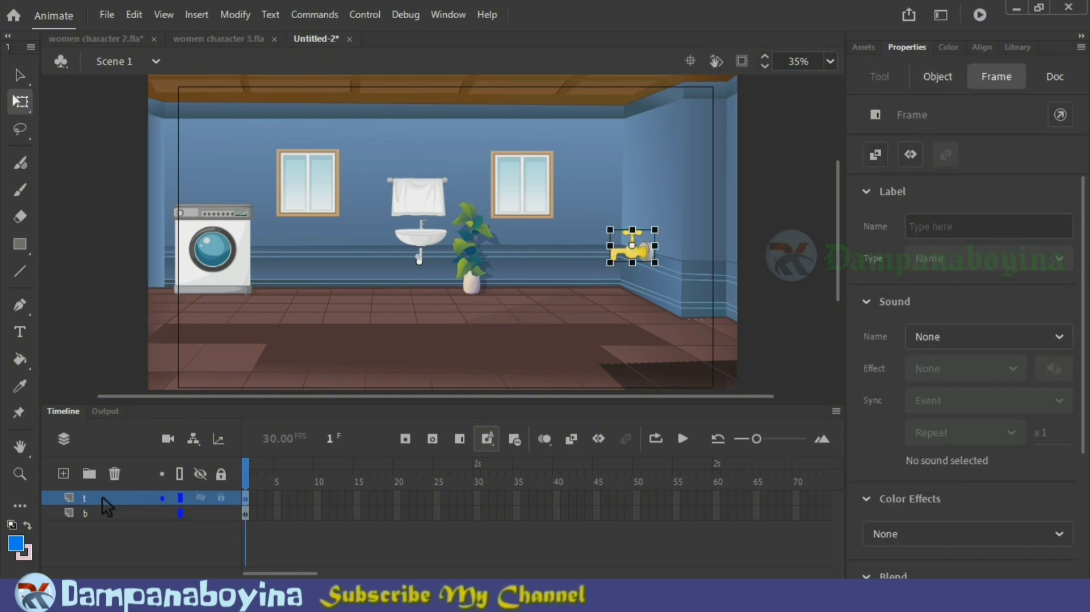
Step: Add a layer above t and import all layers of the Illustrator file "16 b" onto the stage
{"action": "left_click", "coordinate": [63, 473]}
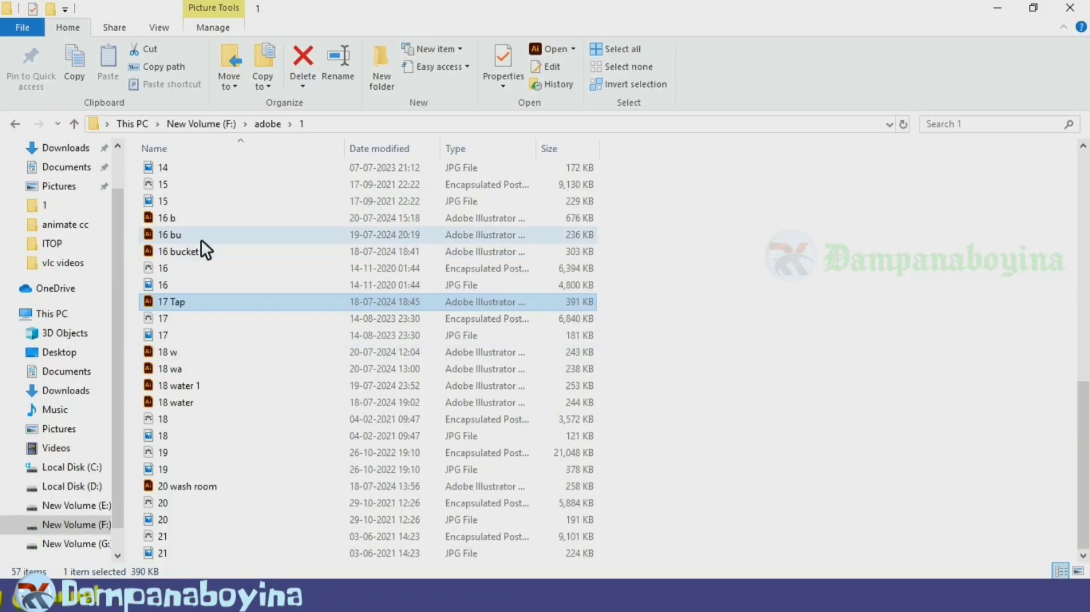
{"action": "left_click", "coordinate": [206, 218]}
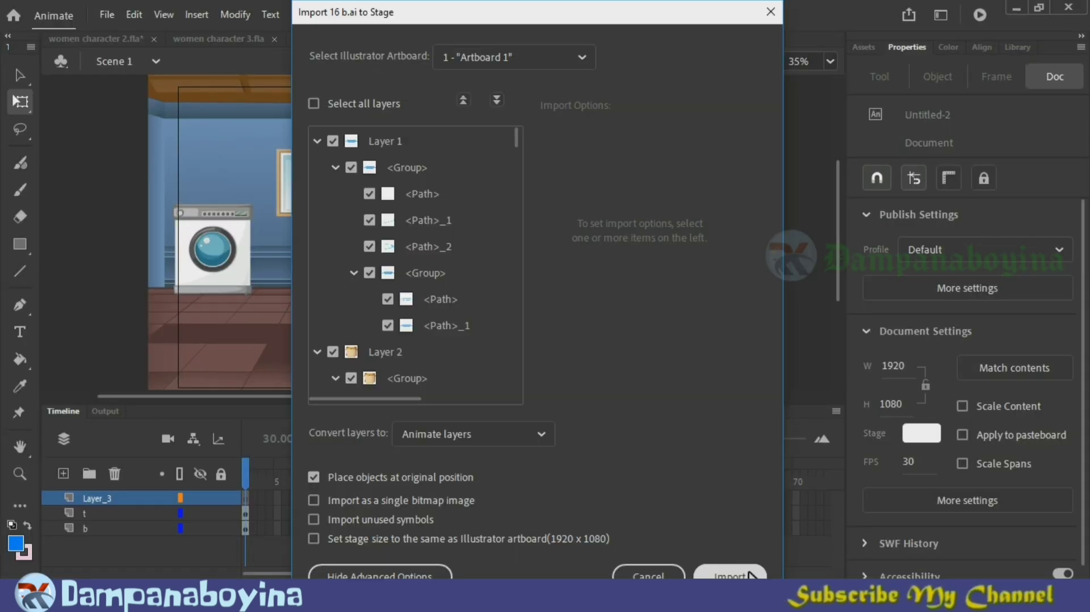
{"action": "left_click", "coordinate": [727, 574]}
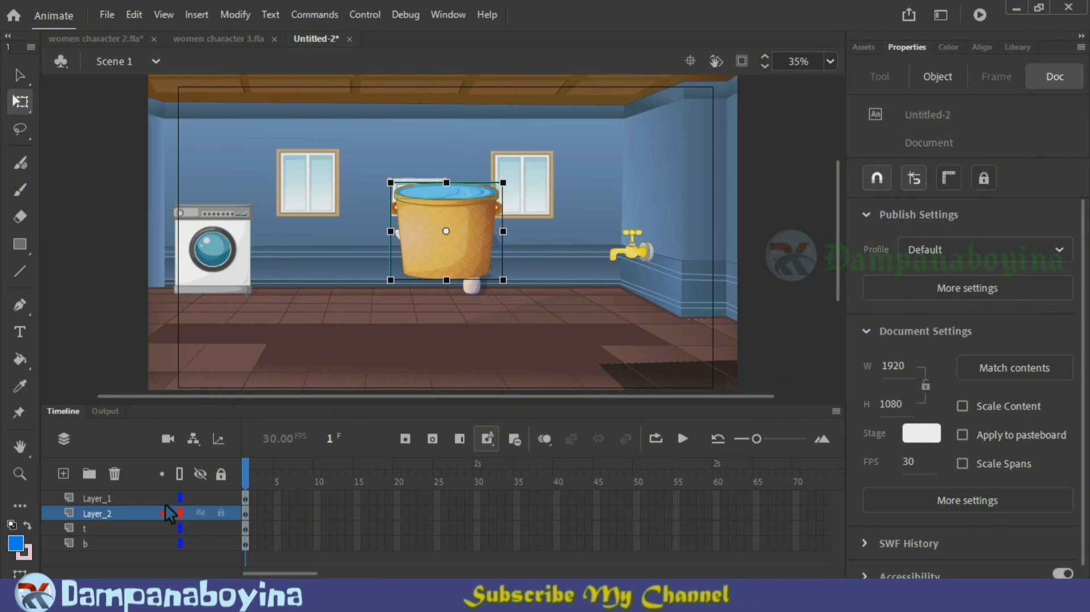
Step: Place the bucket and its water on the floor beneath the tap, scaling the bucket to about 151 by 130 px
{"action": "left_click_drag", "start_coordinate": [565, 291], "coordinate": [628, 346]}
{"action": "left_click", "coordinate": [107, 515]}
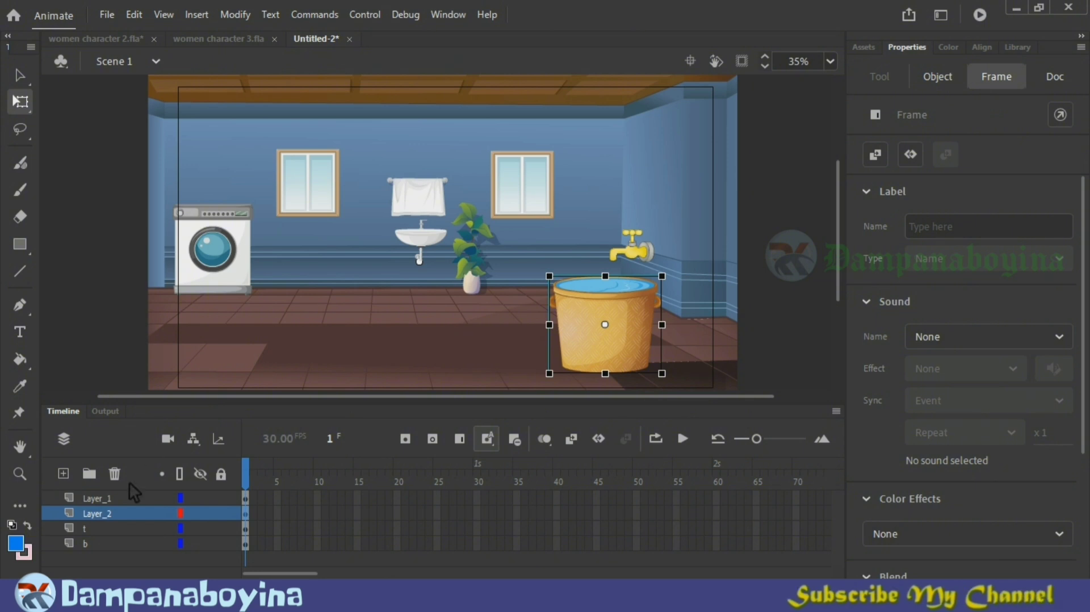
{"action": "left_click", "coordinate": [113, 498]}
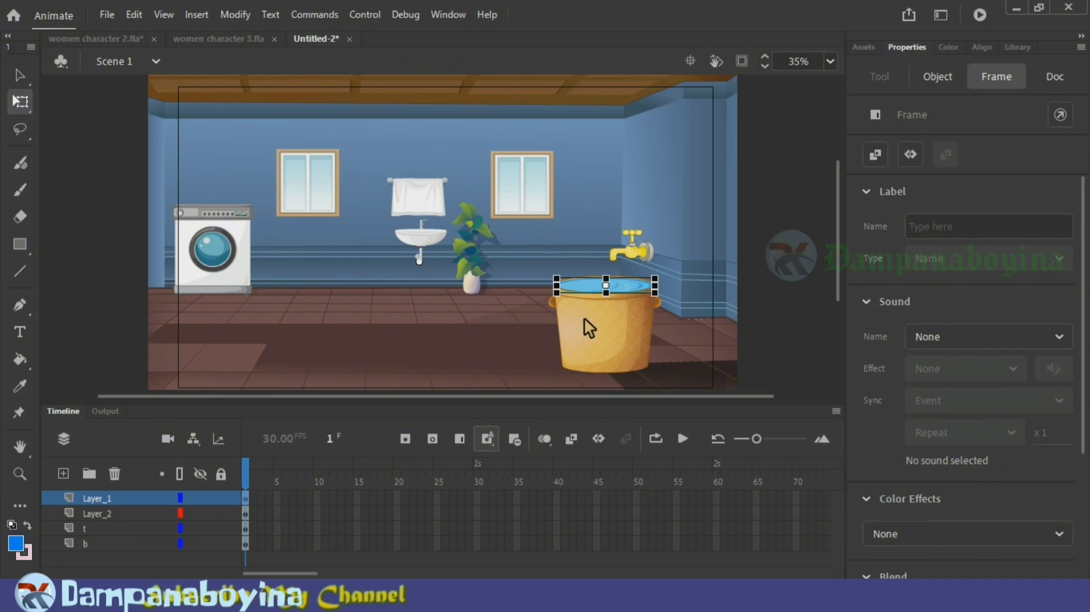
{"action": "left_click", "coordinate": [620, 343]}
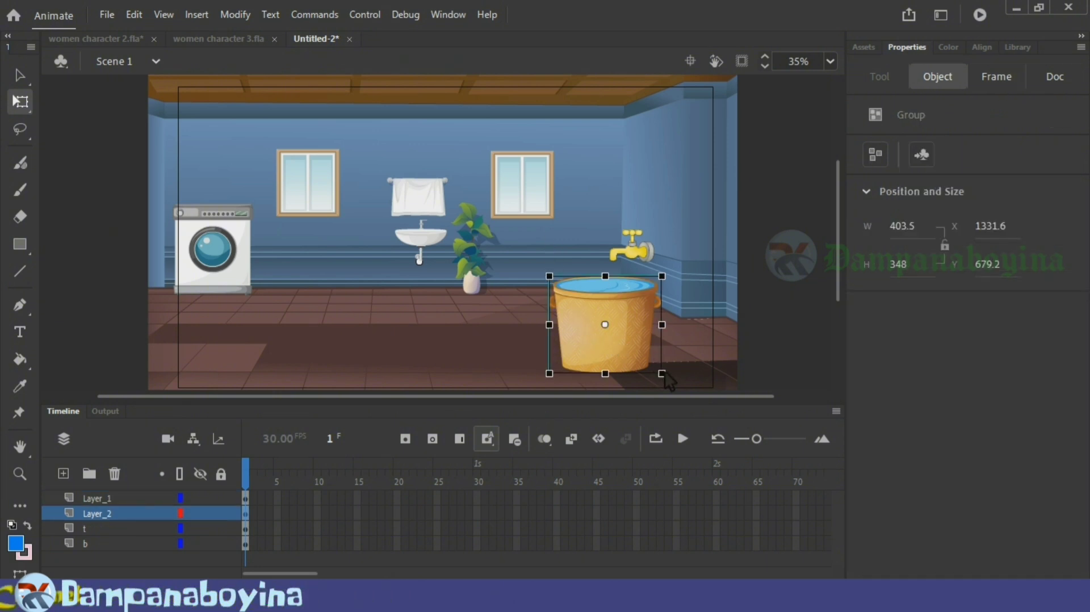
{"action": "left_click", "coordinate": [250, 499]}
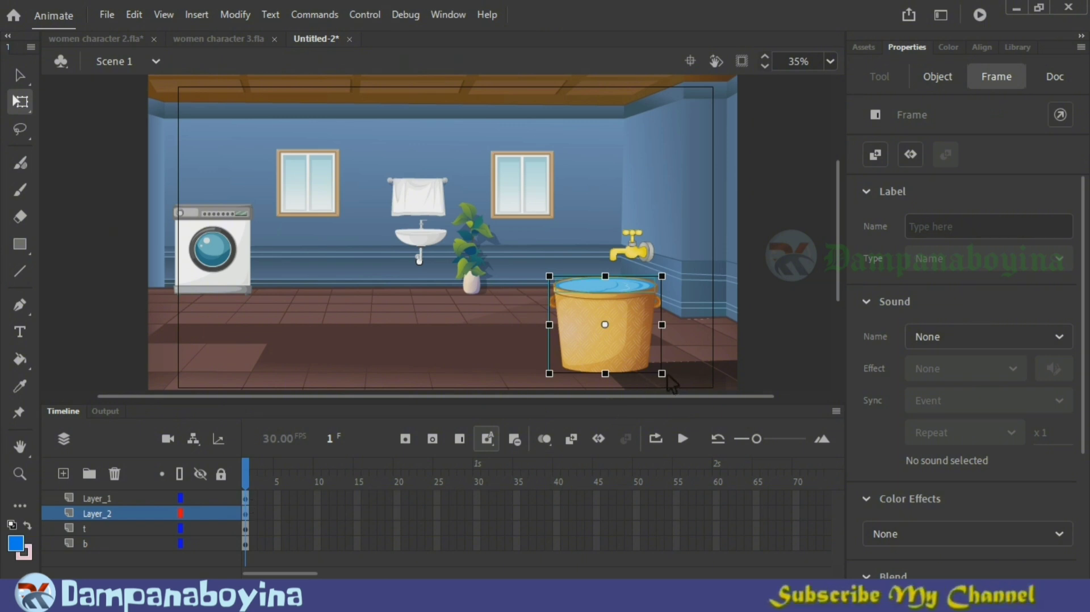
{"action": "left_click_drag", "start_coordinate": [667, 376], "coordinate": [628, 313]}
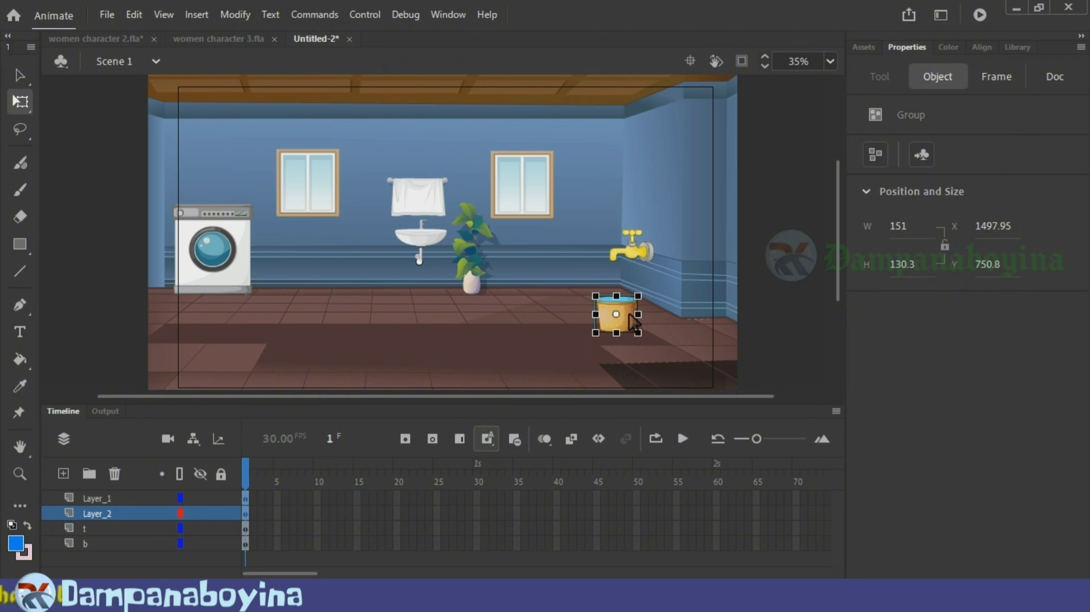
{"action": "left_click", "coordinate": [662, 328]}
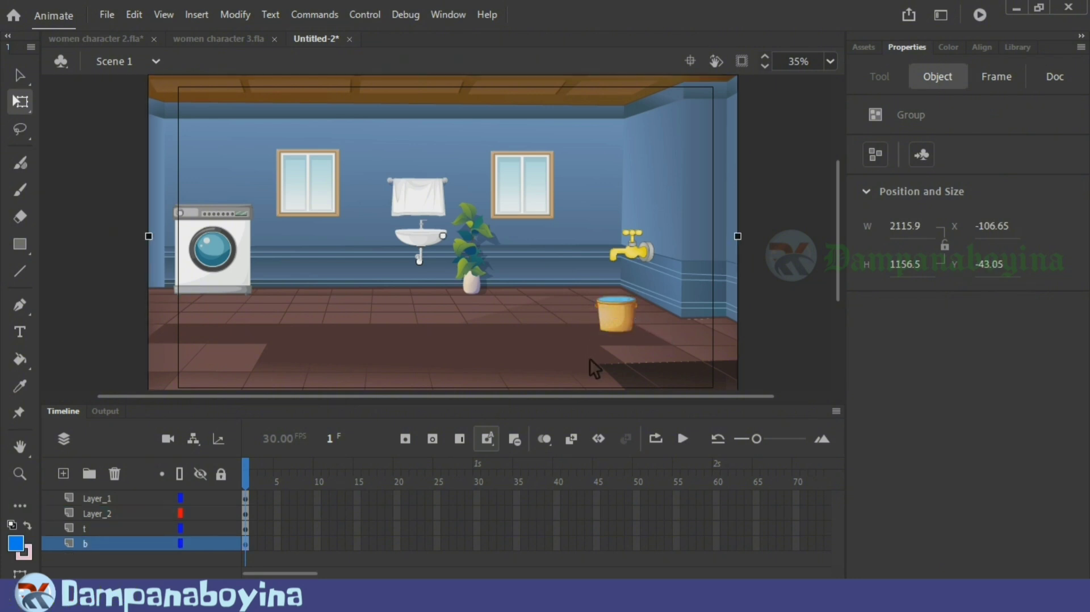
Step: Rename the bucket's layer as bu and the bucket water's layer as bw
{"action": "left_click", "coordinate": [133, 513]}
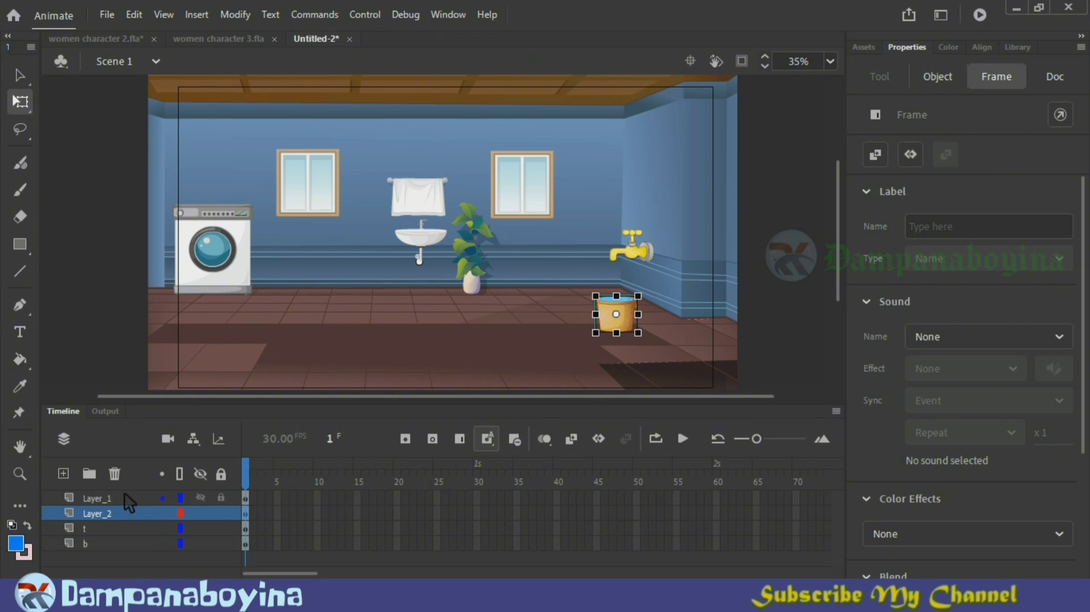
{"action": "left_click", "coordinate": [125, 496]}
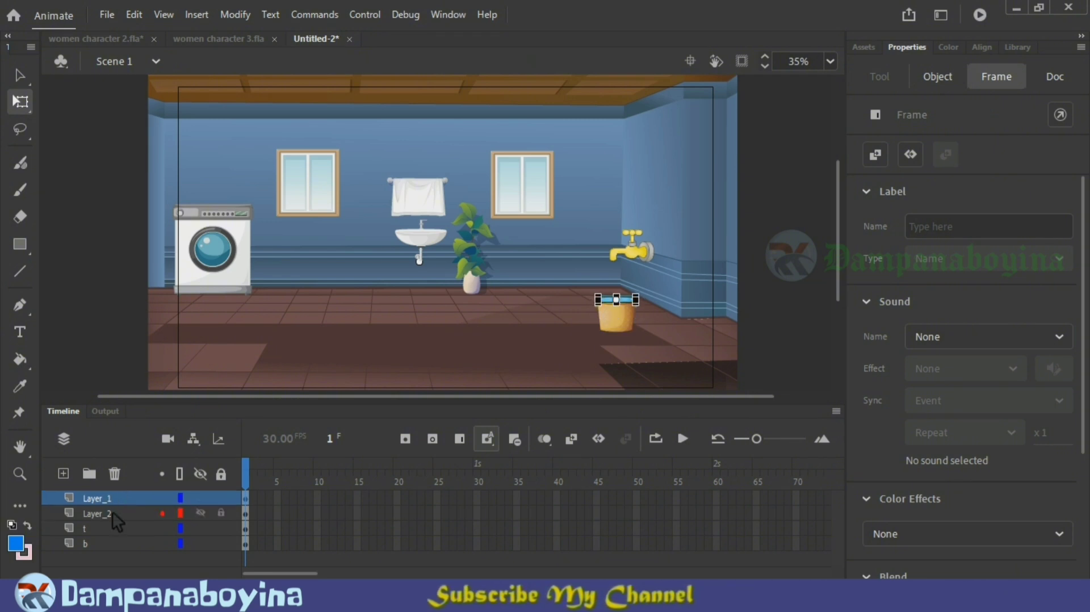
{"action": "double_click", "coordinate": [112, 512]}
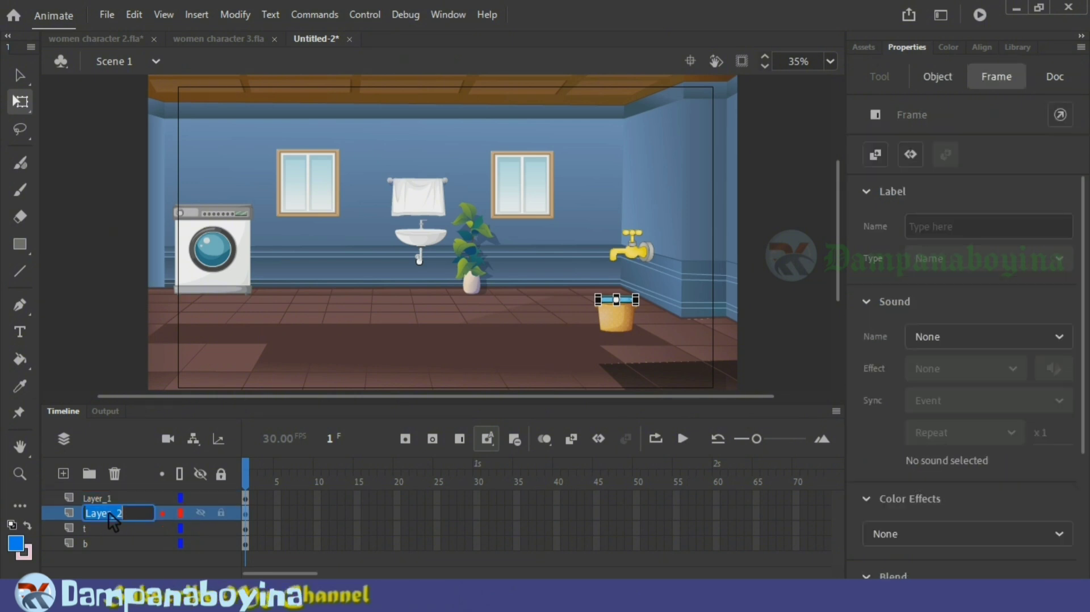
{"action": "type", "text": "bu"}
{"action": "key", "text": "Return"}
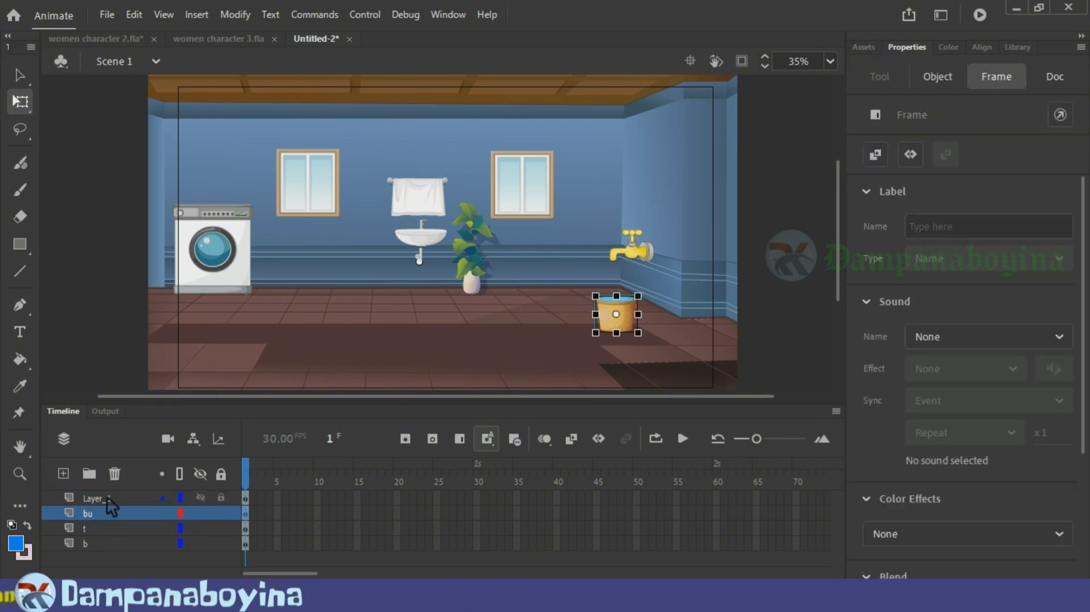
{"action": "left_click", "coordinate": [107, 496]}
{"action": "double_click", "coordinate": [107, 498]}
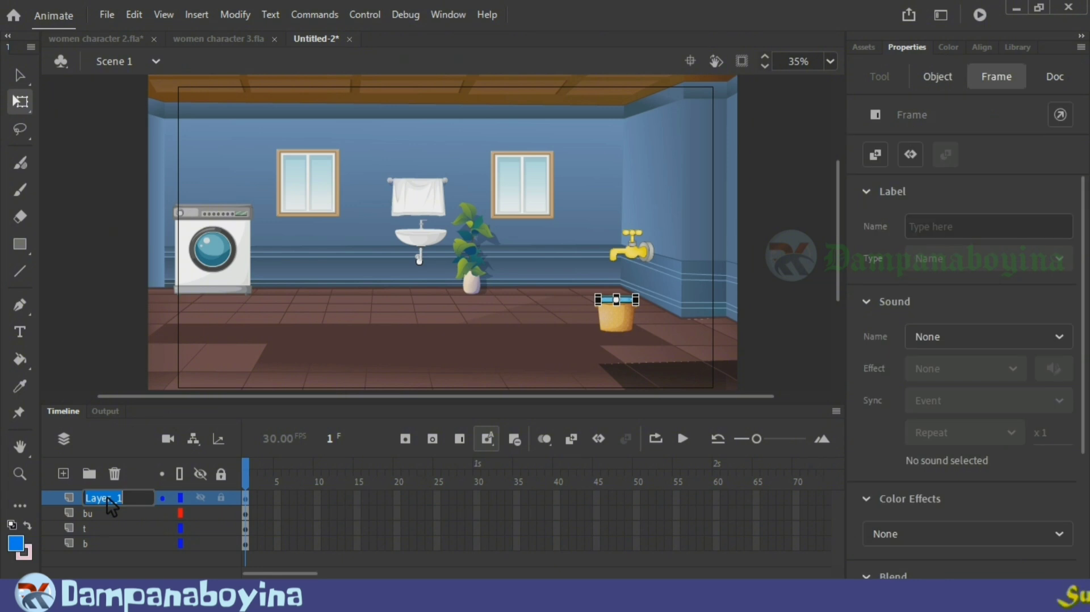
{"action": "key", "text": "Return"}
Step: Lock the background layer b and make layer bw the active layer
{"action": "left_click", "coordinate": [362, 308]}
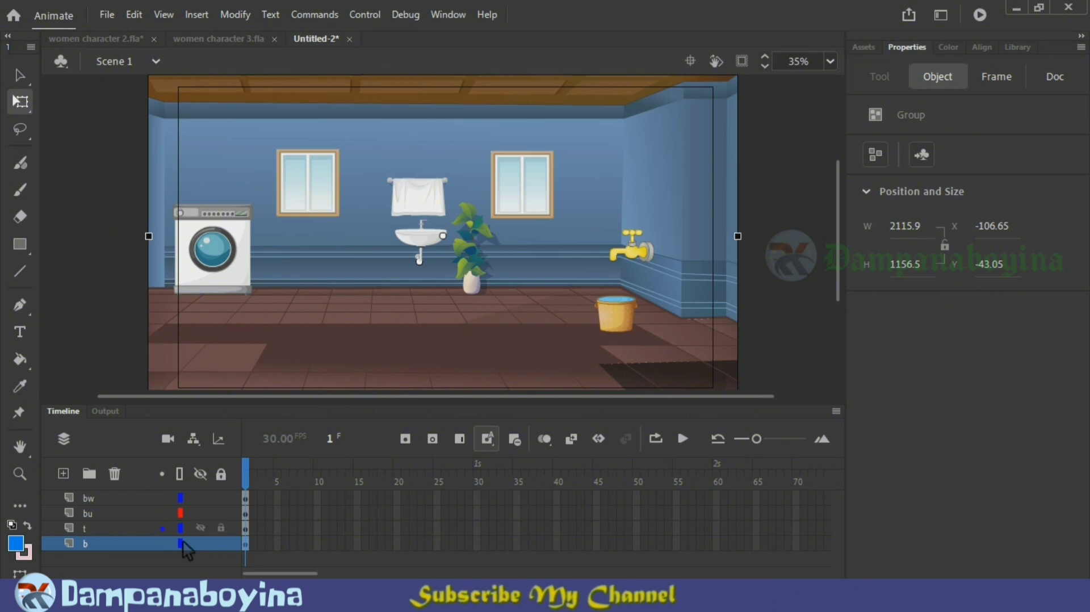
{"action": "left_click", "coordinate": [221, 543]}
{"action": "left_click", "coordinate": [152, 513]}
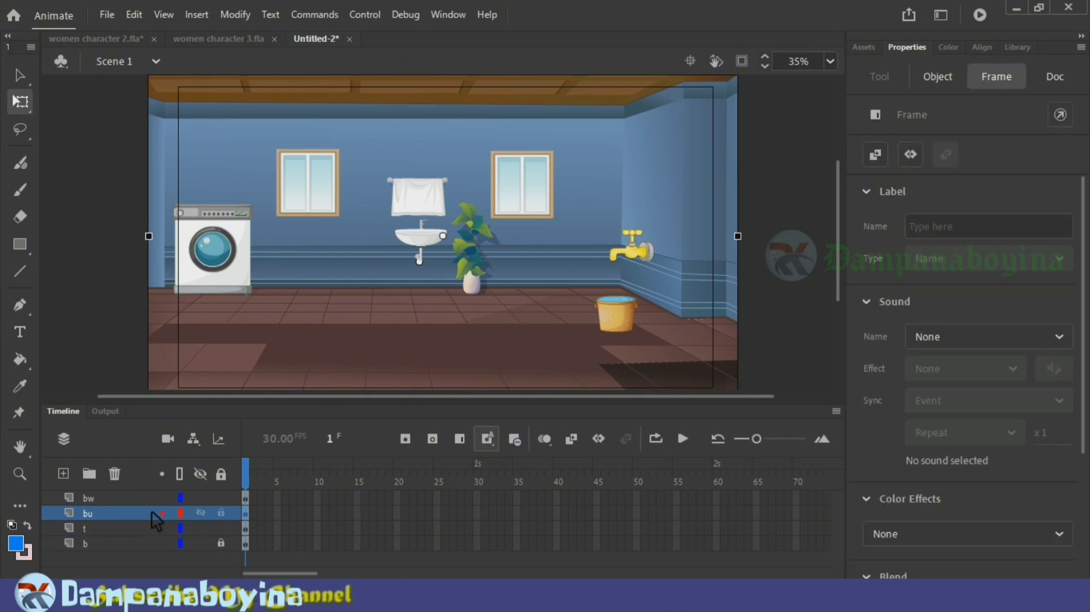
{"action": "left_click", "coordinate": [187, 567]}
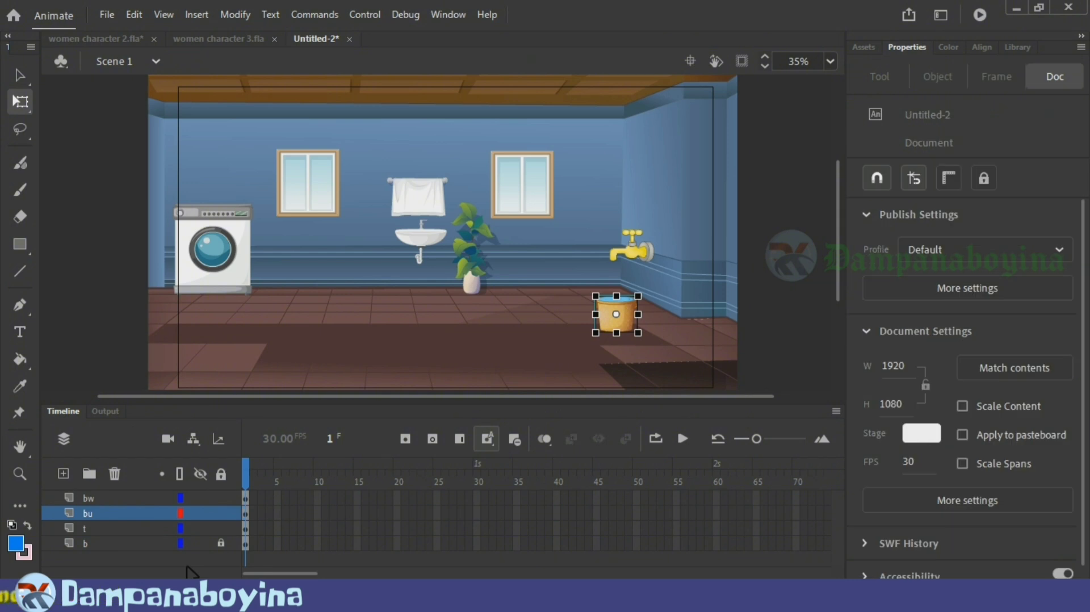
{"action": "left_click", "coordinate": [123, 500]}
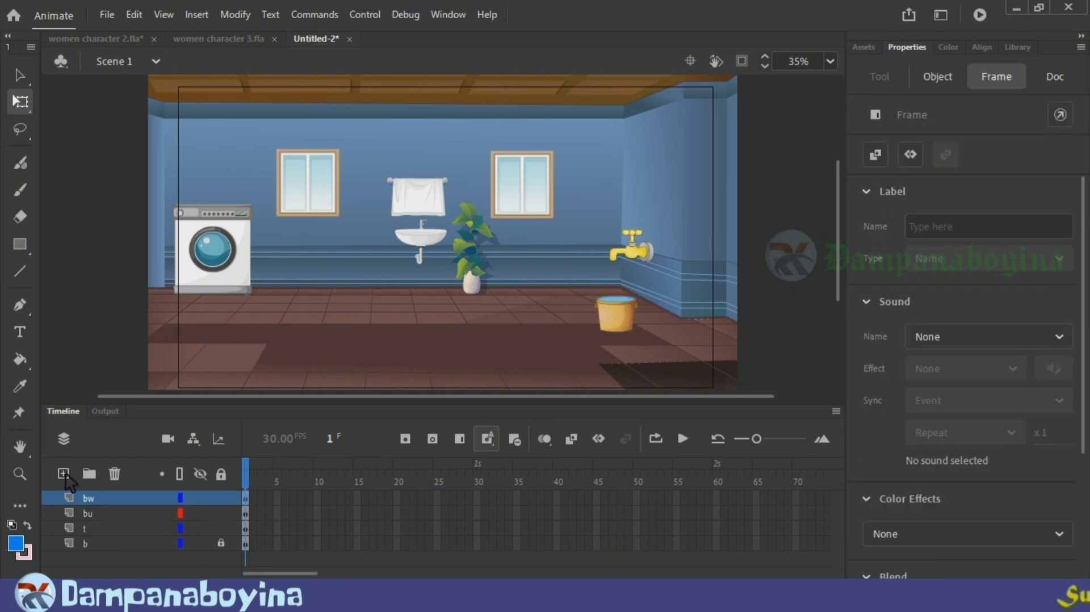
Step: Add a layer above bw and import the Illustrator file "18 w" onto the stage
{"action": "left_click", "coordinate": [63, 473]}
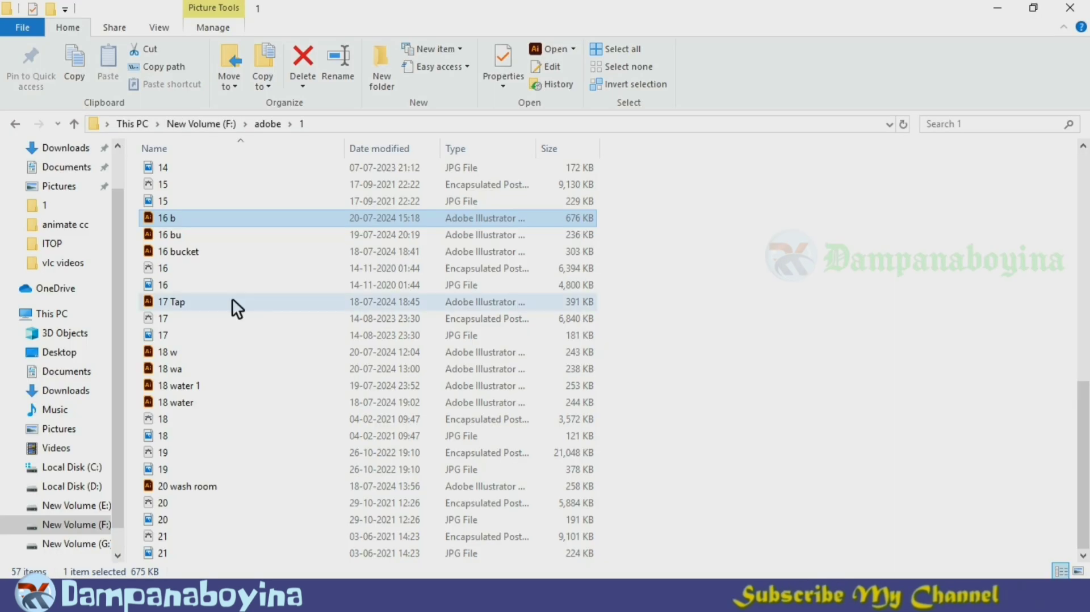
{"action": "left_click_drag", "start_coordinate": [255, 352], "coordinate": [472, 302]}
{"action": "left_click", "coordinate": [731, 574]}
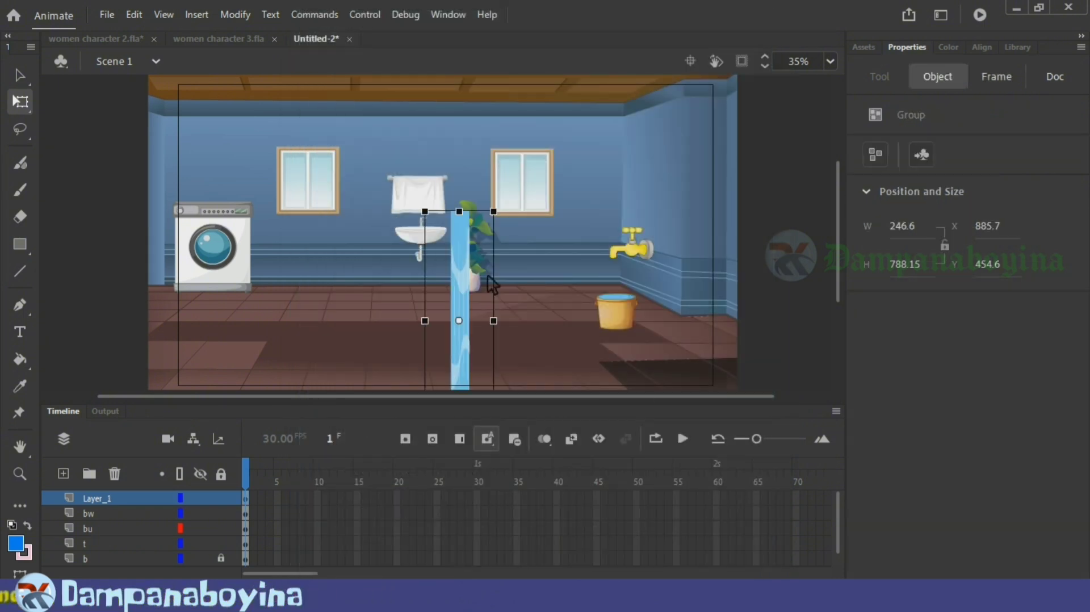
Step: Scale the water stream to about 58 by 184 px and place it between the tap and the bucket
{"action": "left_click_drag", "start_coordinate": [482, 230], "coordinate": [491, 173]}
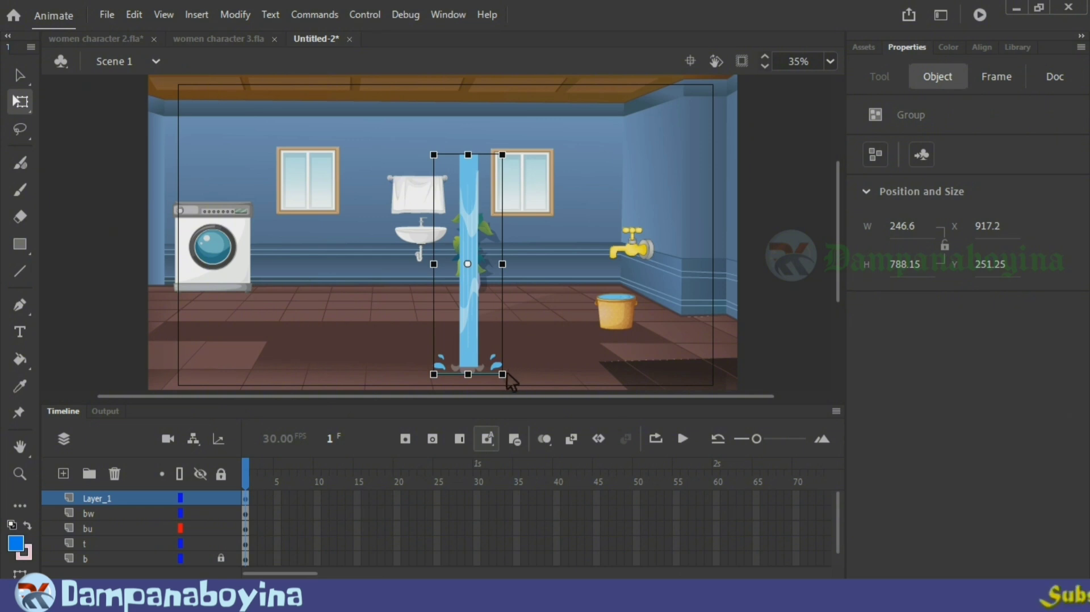
{"action": "left_click_drag", "start_coordinate": [502, 373], "coordinate": [481, 311]}
{"action": "left_click_drag", "start_coordinate": [473, 265], "coordinate": [622, 282]}
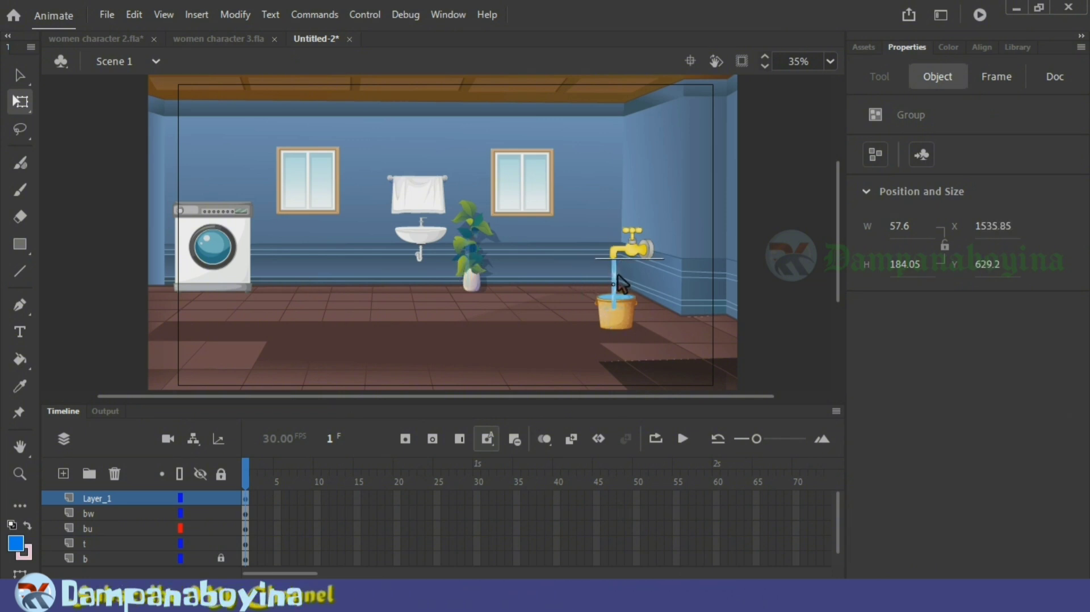
Step: Nudge the water stream up and slightly left to meet the tap spout, at about X 1534, Y 624
{"action": "key", "text": "ctrl+equal"}
{"action": "key", "text": "ctrl+equal"}
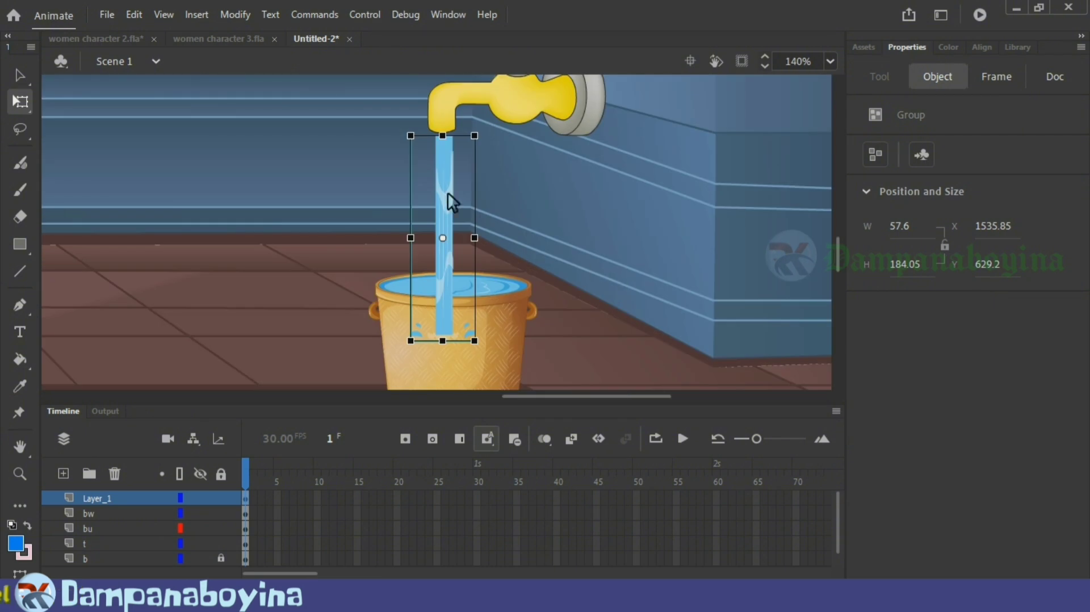
{"action": "key", "text": "Up"}
{"action": "key", "text": "Up"}
{"action": "key", "text": "Up"}
{"action": "key", "text": "Up"}
{"action": "key", "text": "Up"}
{"action": "key", "text": "Up"}
{"action": "key", "text": "Up"}
{"action": "key", "text": "Up"}
{"action": "key", "text": "Left"}
{"action": "key", "text": "Left"}
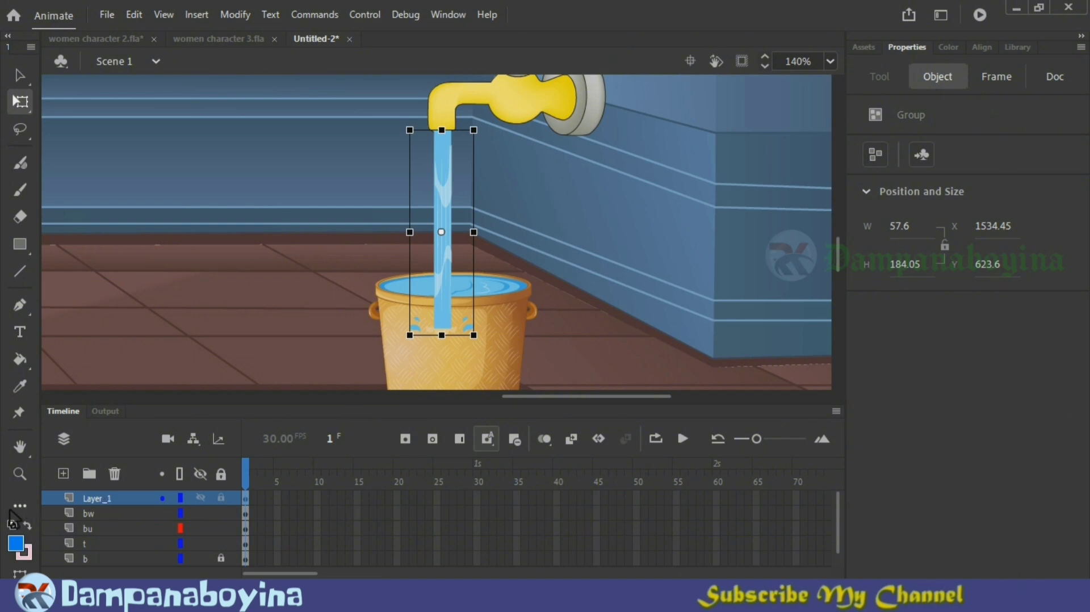
Step: Rename the water stream's layer as w and move it below layer t, directly above layer b
{"action": "left_click", "coordinate": [101, 502]}
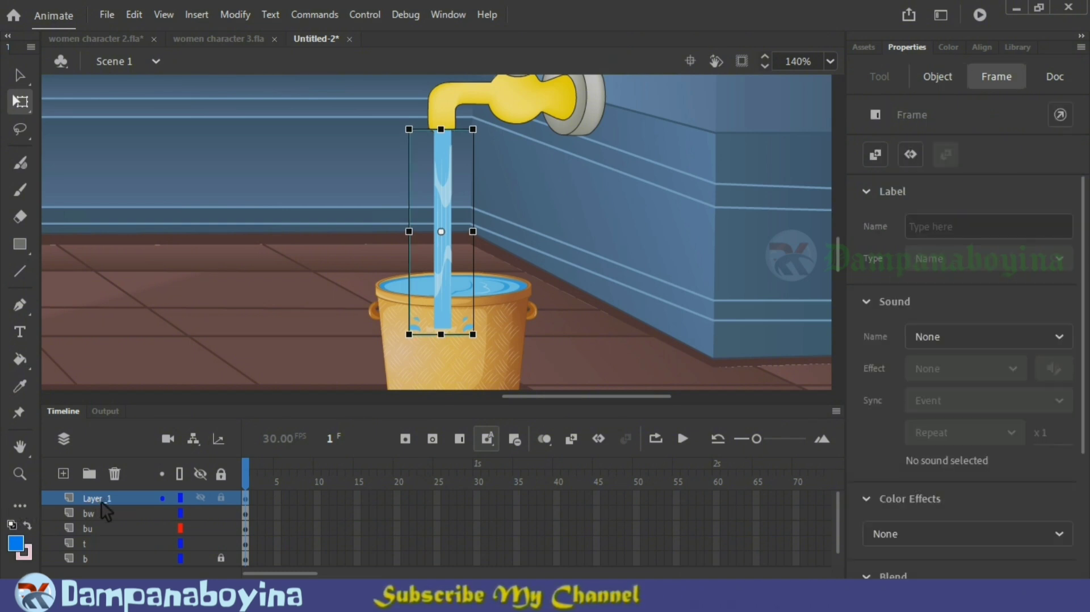
{"action": "double_click", "coordinate": [100, 502]}
{"action": "type", "text": "w"}
{"action": "key", "text": "Return"}
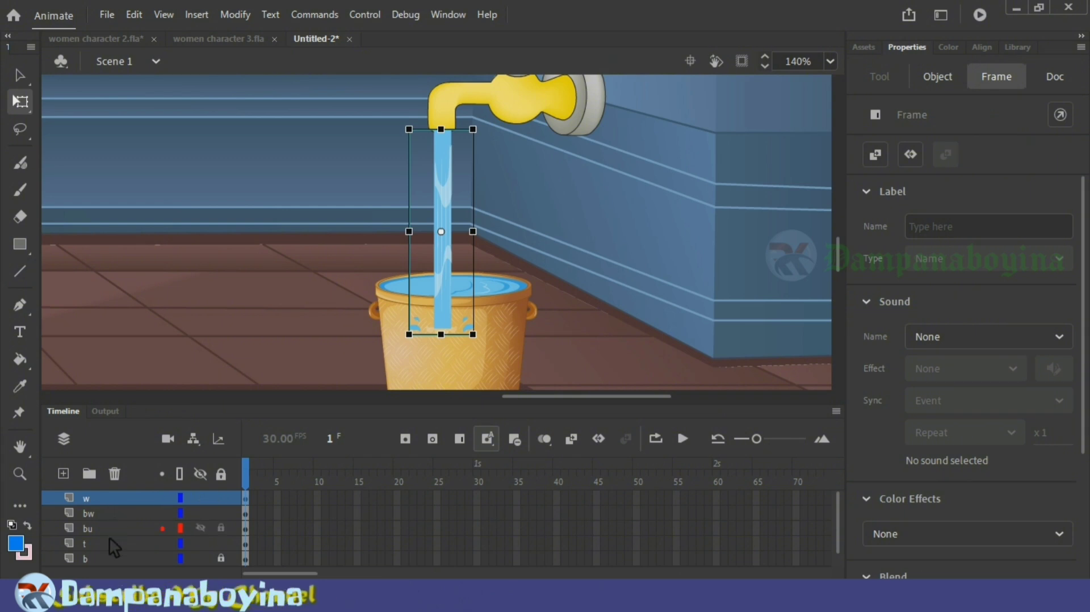
{"action": "left_click_drag", "start_coordinate": [113, 500], "coordinate": [115, 546]}
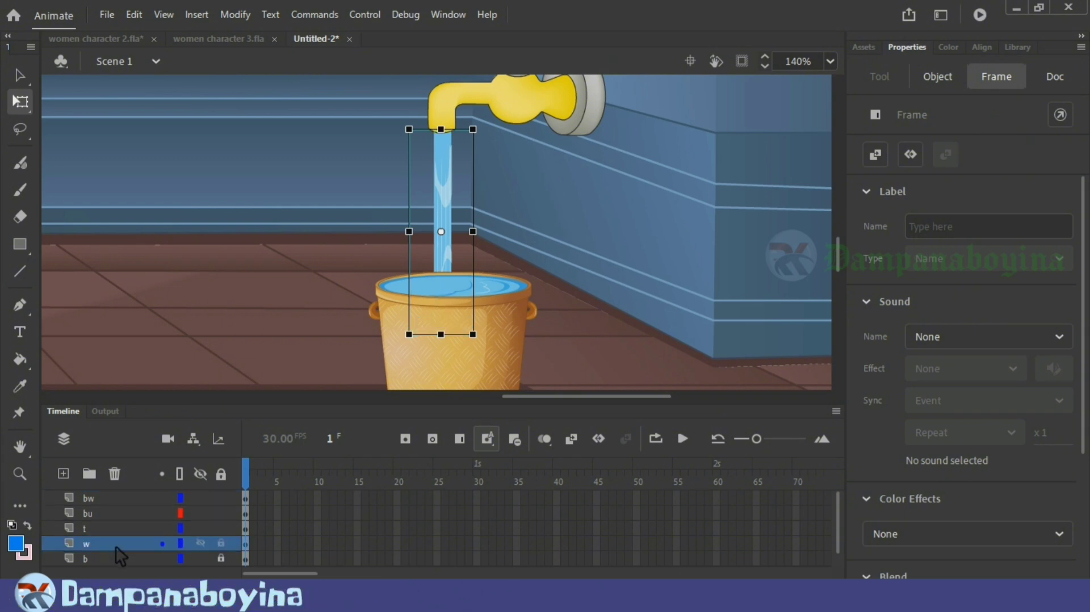
Step: Move layers bw and bu together below layer w, directly above layer b
{"action": "left_click", "coordinate": [120, 497]}
{"action": "left_click", "coordinate": [121, 507], "text": "shift"}
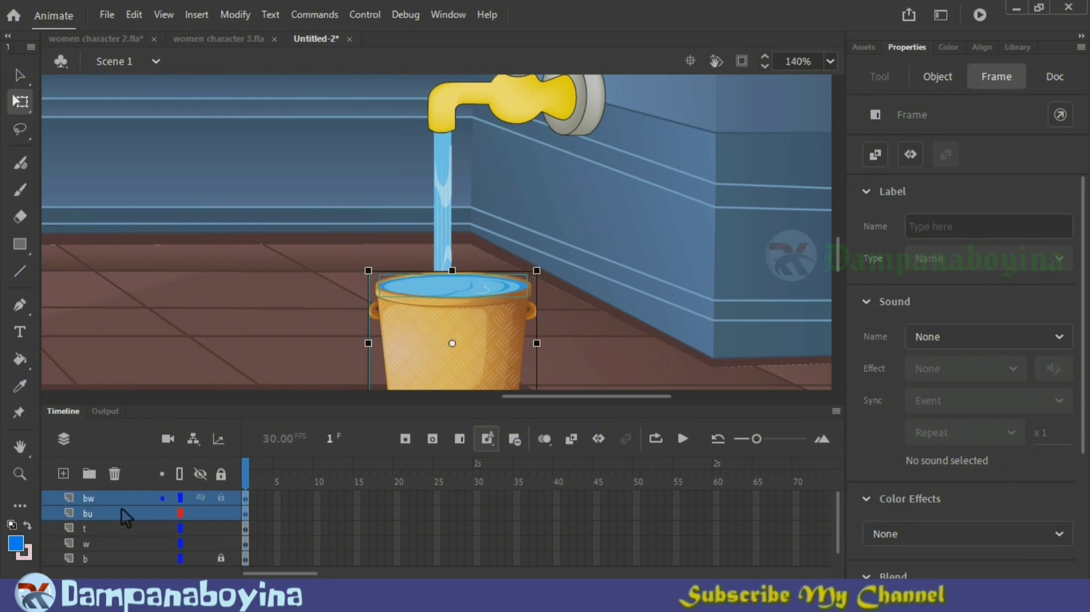
{"action": "left_click_drag", "start_coordinate": [121, 508], "coordinate": [118, 546]}
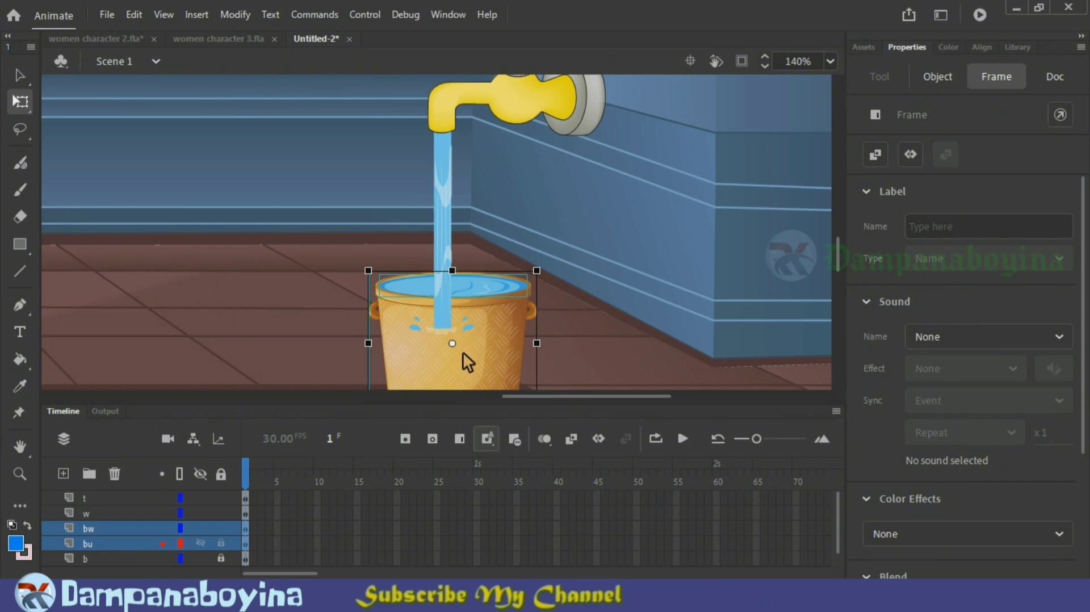
Step: Nudge the bucket and its water slightly left so they are centred under the water stream
{"action": "key", "text": "Left"}
{"action": "key", "text": "Left"}
{"action": "key", "text": "Left"}
{"action": "key", "text": "Left"}
{"action": "key", "text": "Left"}
{"action": "key", "text": "Left"}
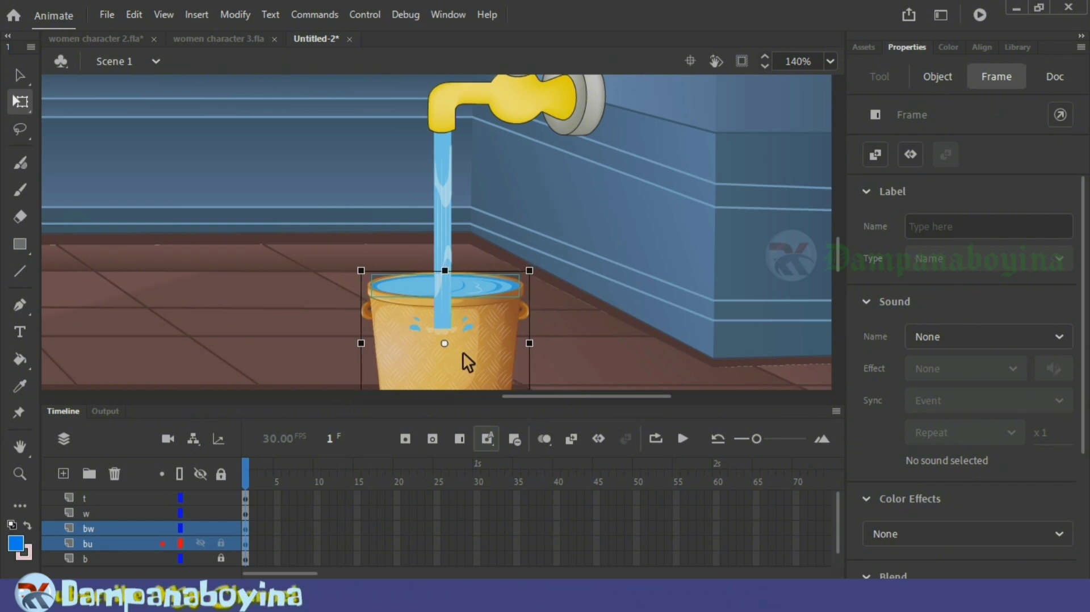
{"action": "left_click", "coordinate": [616, 300]}
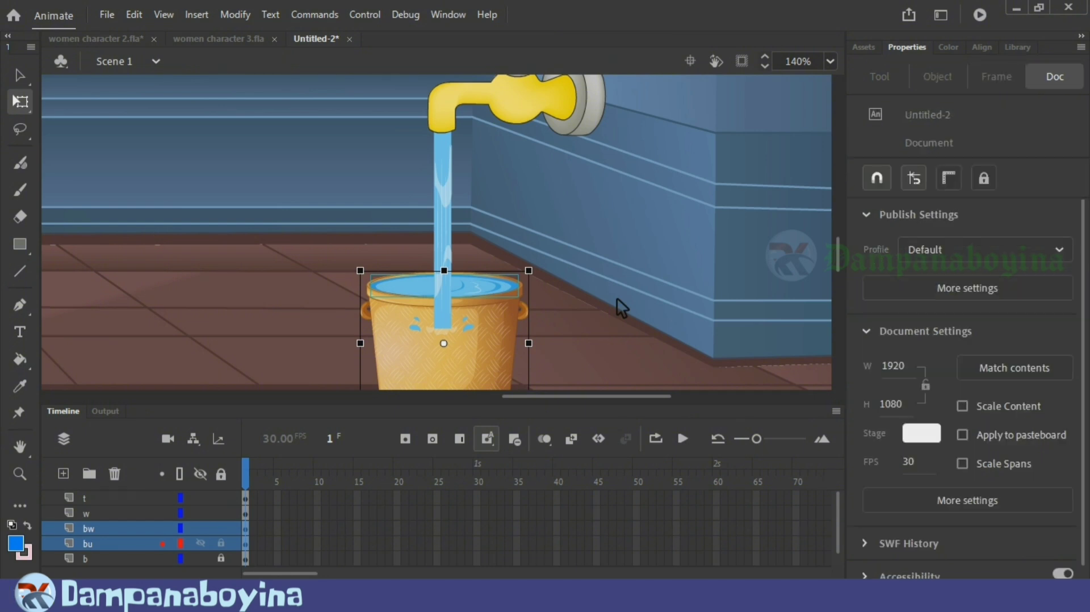
Step: Add a new layer above layer t
{"action": "key", "text": "ctrl+minus"}
{"action": "key", "text": "ctrl+minus"}
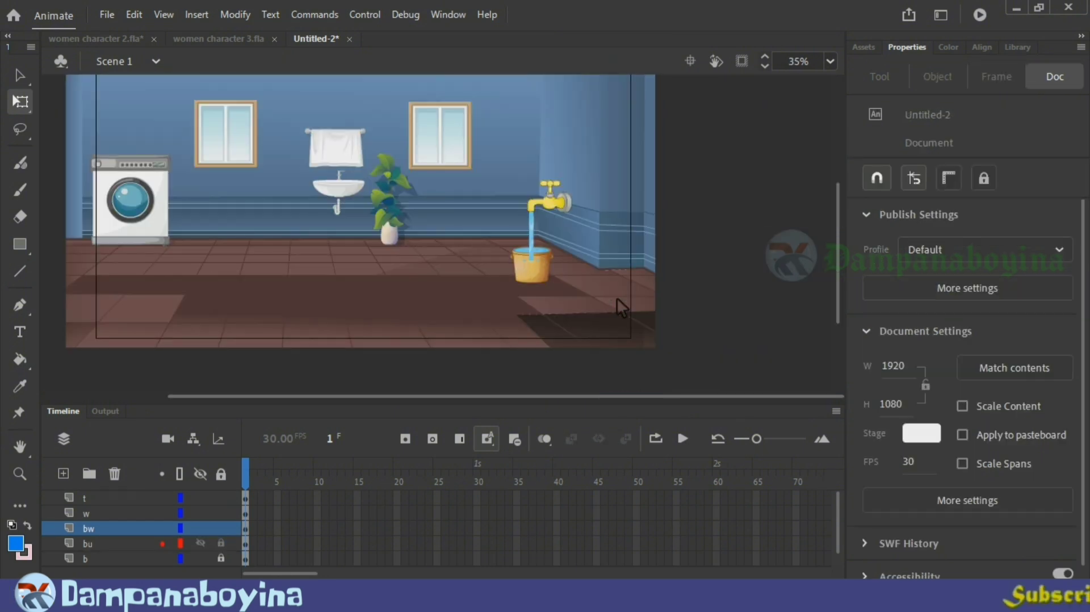
{"action": "left_click_drag", "start_coordinate": [841, 261], "coordinate": [840, 236]}
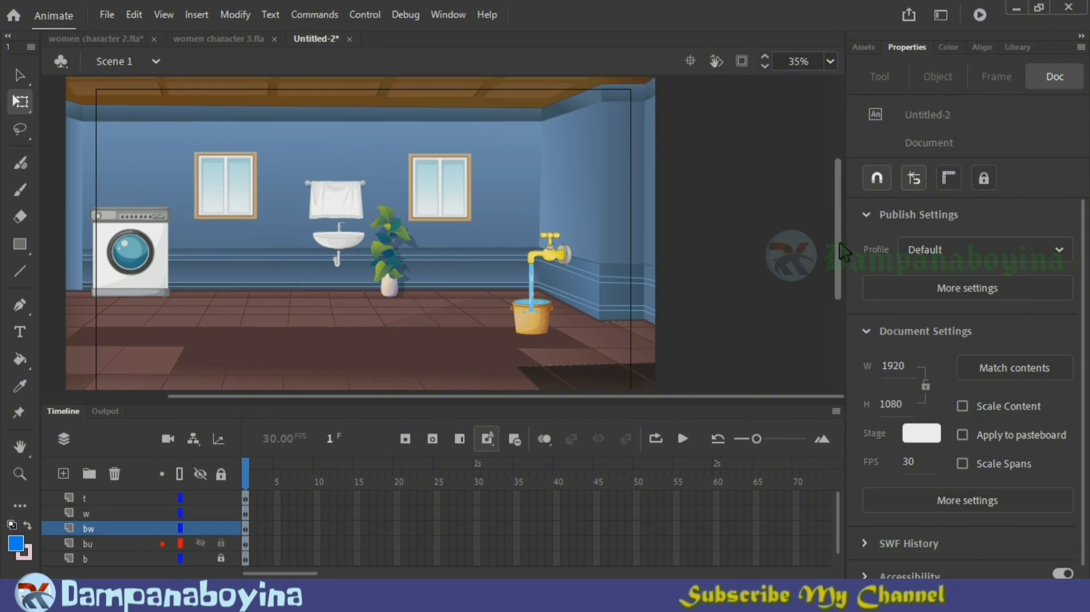
{"action": "left_click_drag", "start_coordinate": [691, 397], "coordinate": [627, 397]}
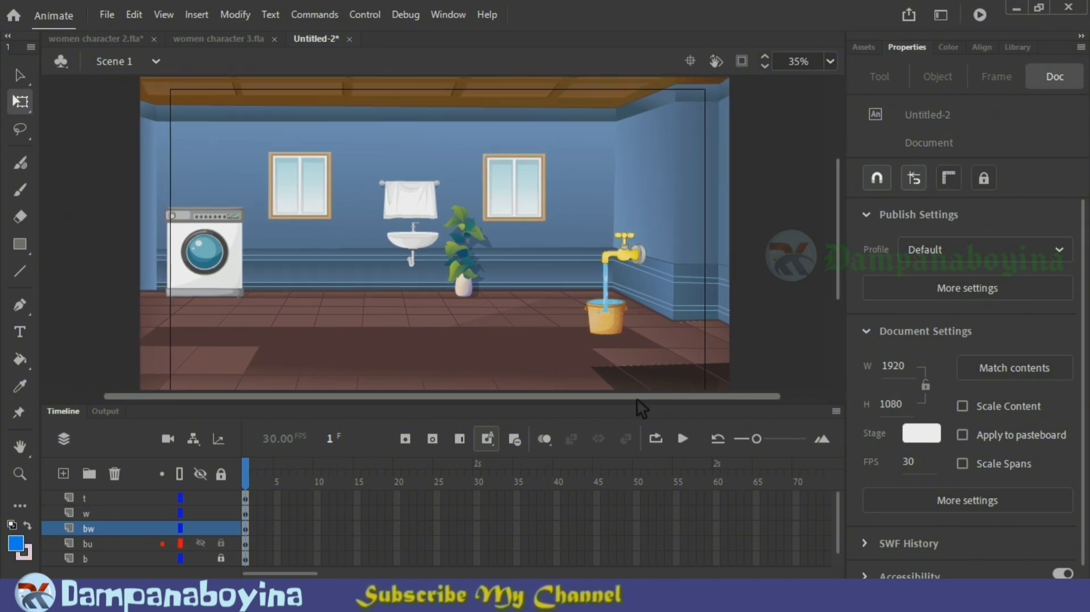
{"action": "left_click", "coordinate": [97, 497]}
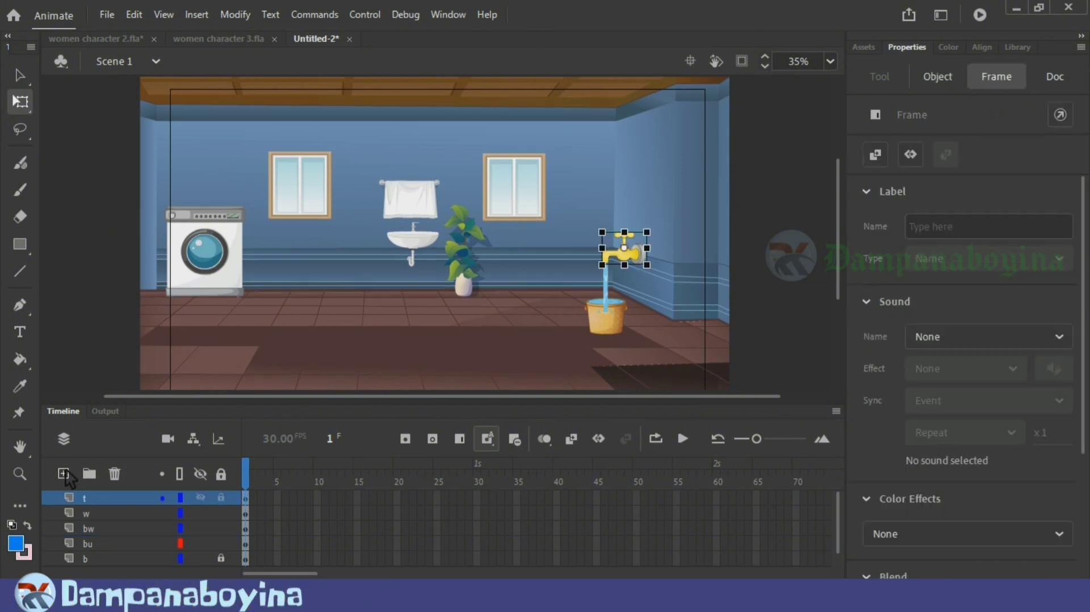
{"action": "left_click", "coordinate": [63, 474]}
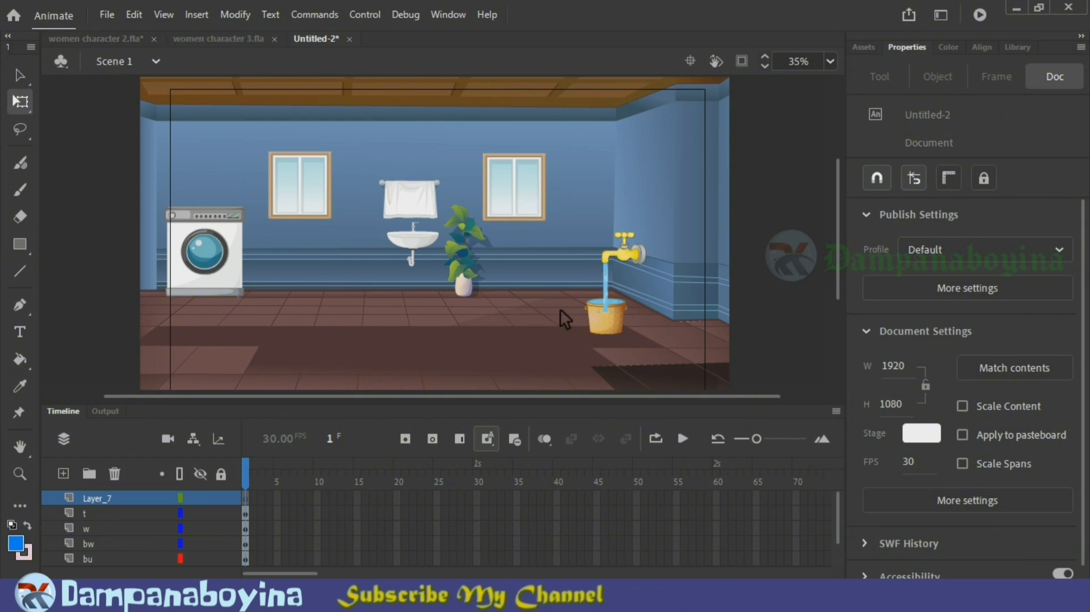
Step: Copy the woman symbol from women character 3.fla and paste it onto the new top layer of Untitled-2
{"action": "left_click", "coordinate": [224, 41]}
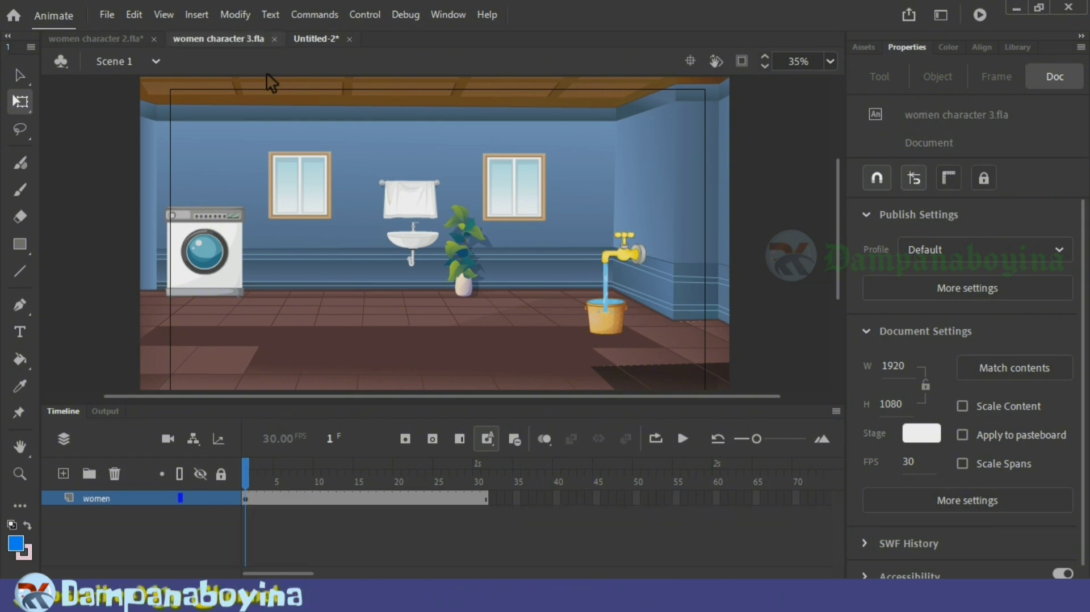
{"action": "left_click", "coordinate": [463, 233]}
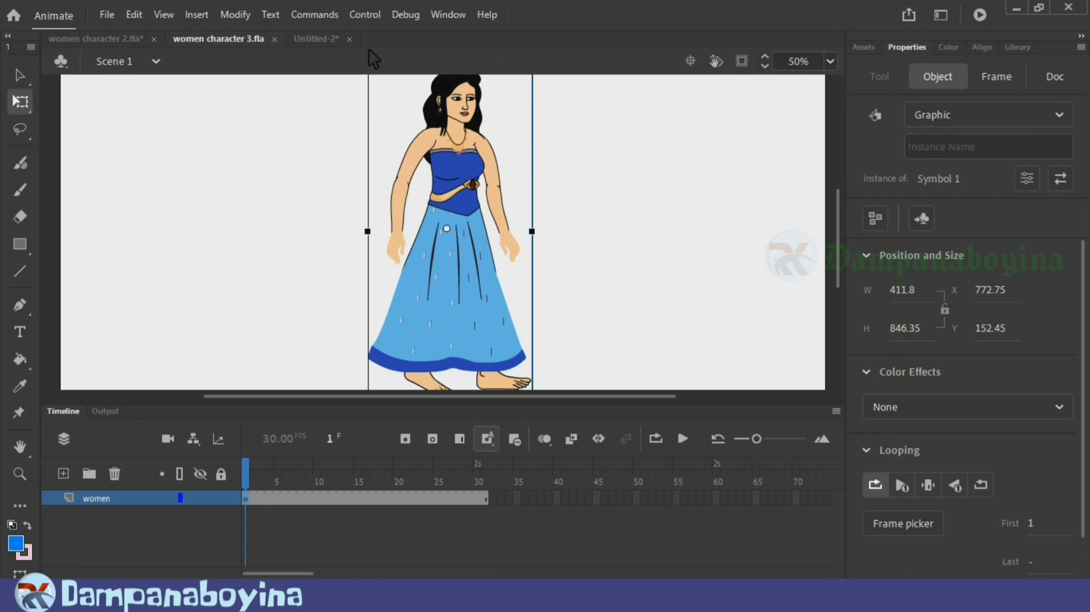
{"action": "left_click", "coordinate": [310, 39]}
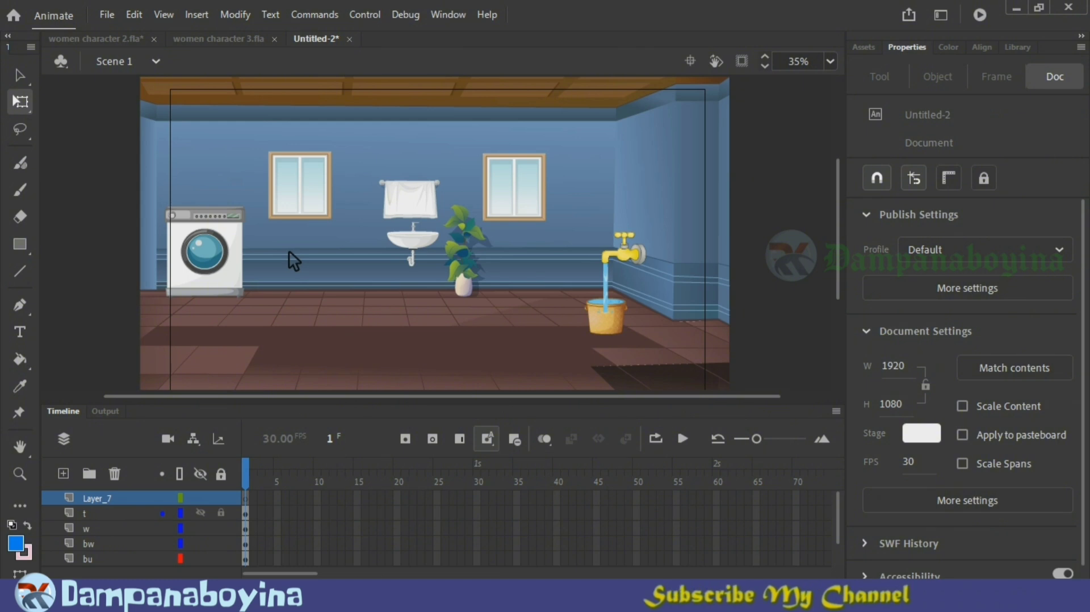
{"action": "key", "text": "ctrl+v"}
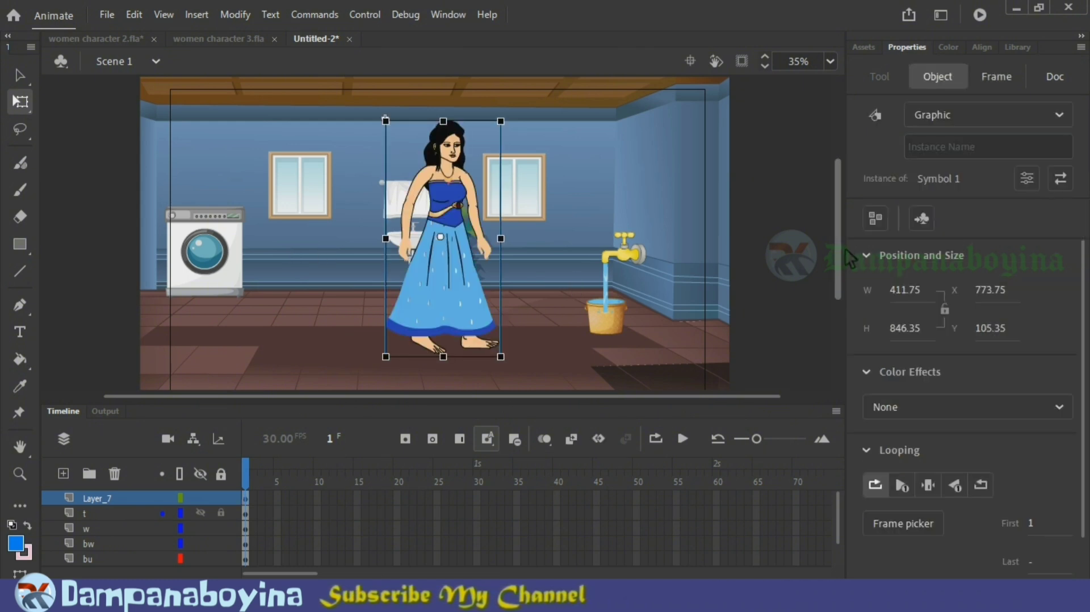
Step: Scale the woman to about 338 by 695 px, sizing her against the tap and bucket
{"action": "scroll", "coordinate": [510, 347], "scroll_direction": "down", "scroll_amount": 1}
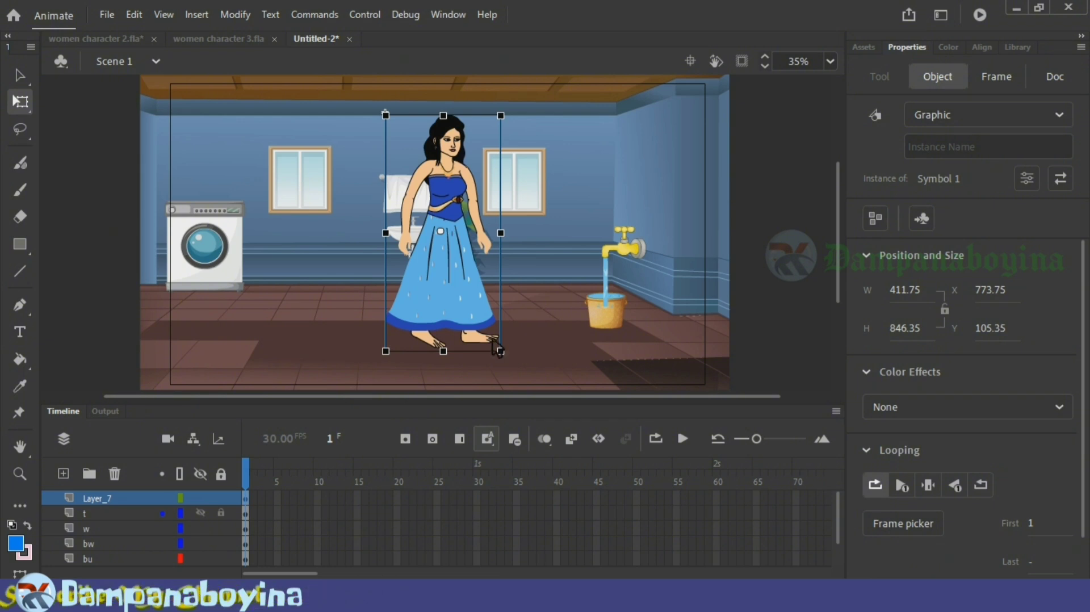
{"action": "mouse_move", "coordinate": [480, 330]}
{"action": "left_mouse_down"}
{"action": "mouse_move", "coordinate": [472, 317]}
{"action": "mouse_move", "coordinate": [493, 331]}
{"action": "left_mouse_up"}
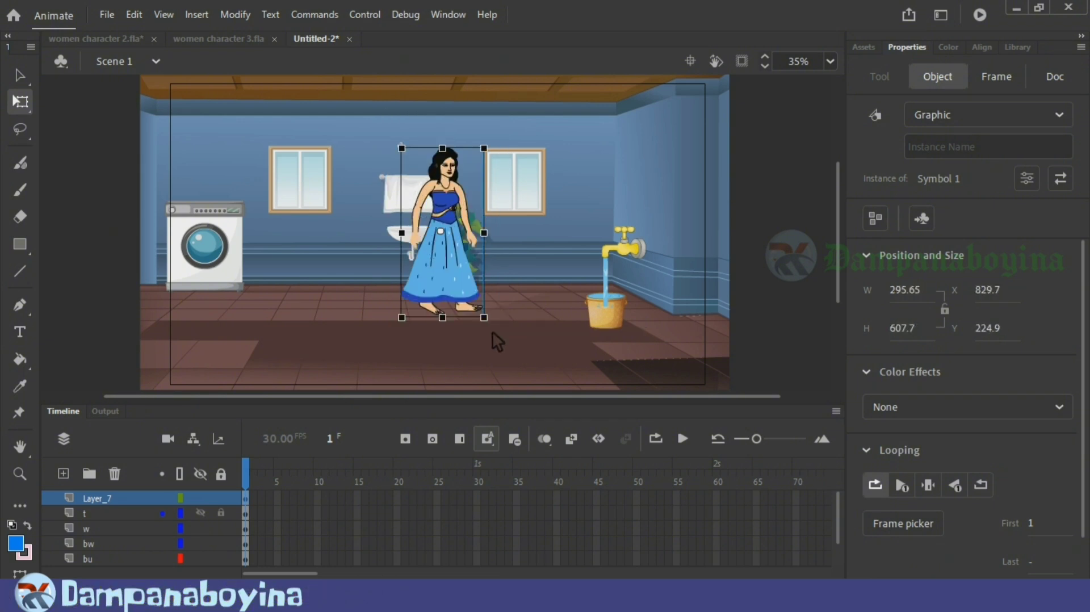
{"action": "left_click_drag", "start_coordinate": [585, 301], "coordinate": [564, 263]}
{"action": "left_click_drag", "start_coordinate": [592, 169], "coordinate": [603, 147]}
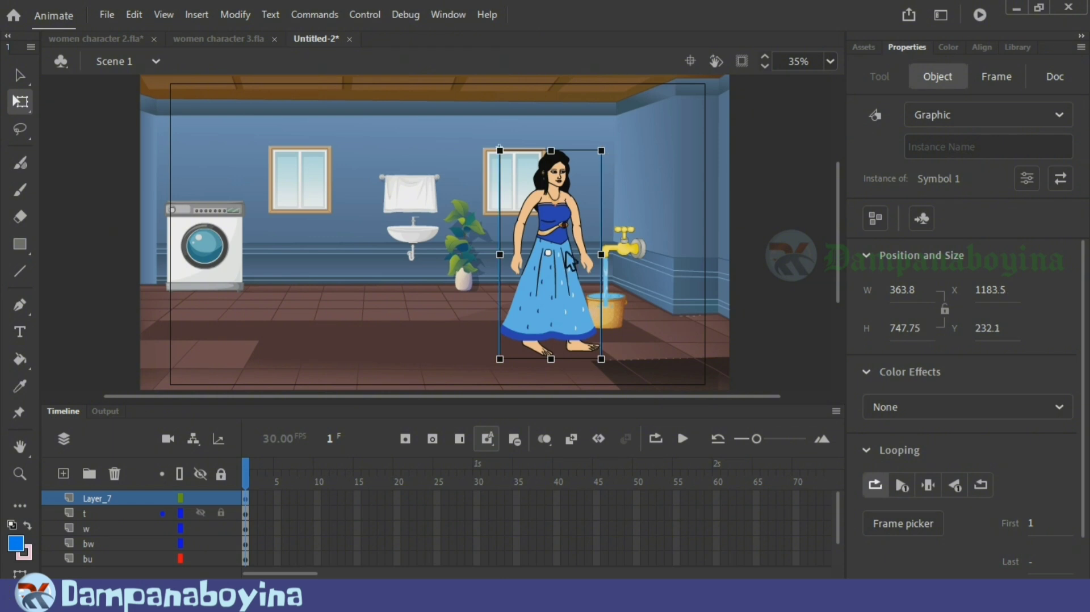
{"action": "left_click_drag", "start_coordinate": [563, 255], "coordinate": [565, 242]}
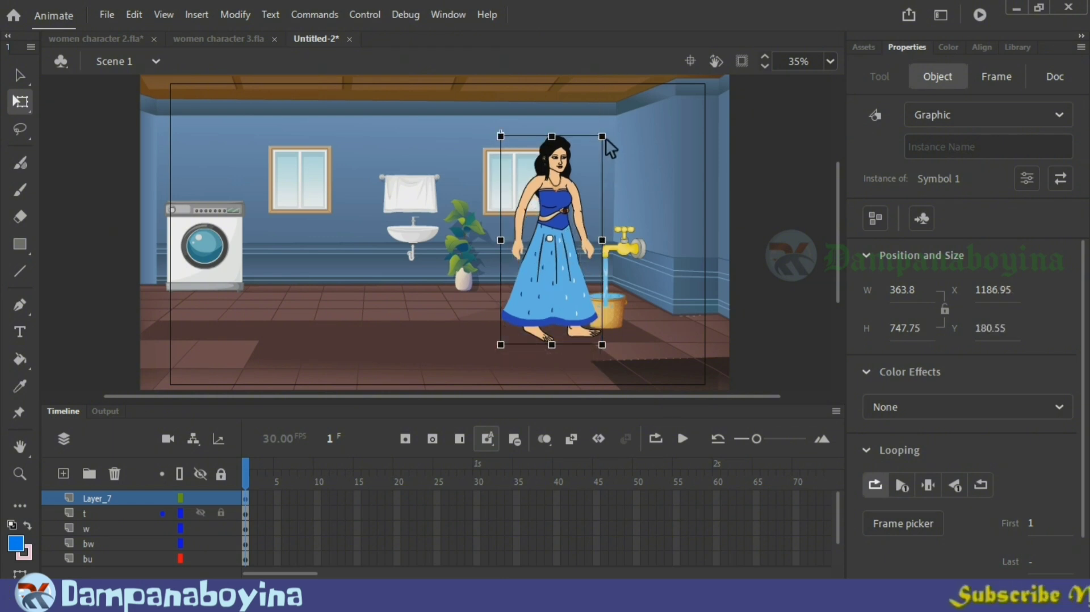
{"action": "left_click_drag", "start_coordinate": [603, 142], "coordinate": [599, 145]}
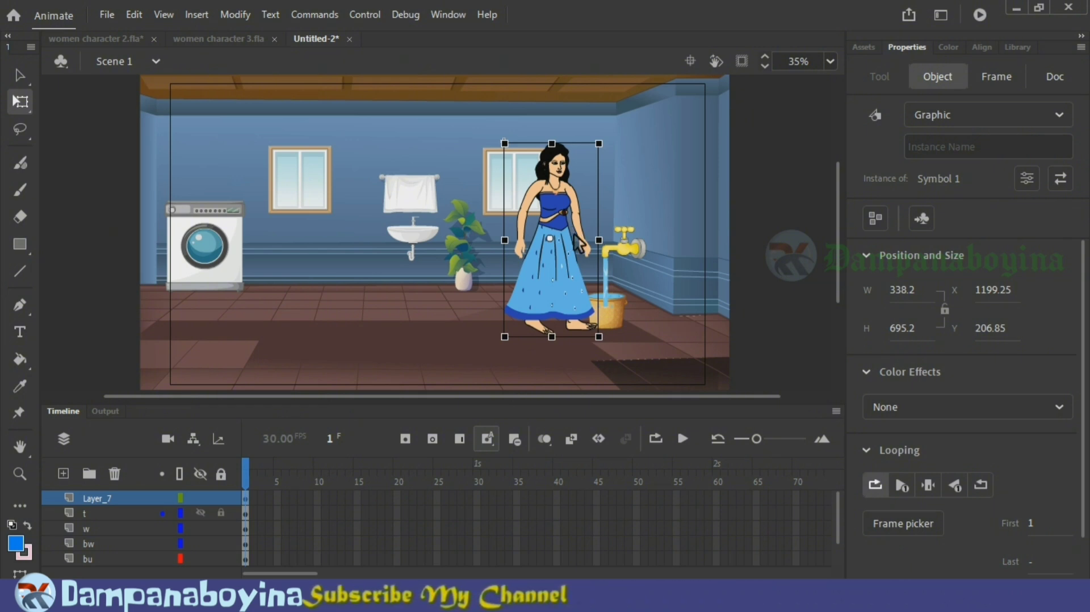
Step: Move the woman off the stage beyond the washing machine, to about X -450, Y 213
{"action": "left_click_drag", "start_coordinate": [575, 243], "coordinate": [148, 239]}
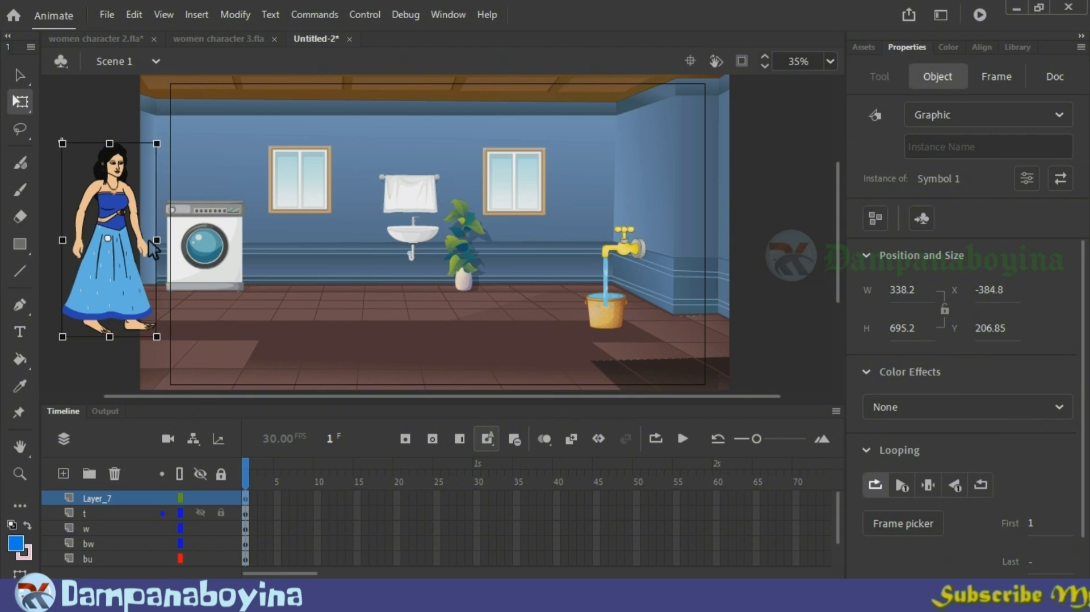
{"action": "key", "text": "Down"}
{"action": "key", "text": "Down"}
{"action": "key", "text": "Right"}
{"action": "key", "text": "Left"}
{"action": "key", "text": "Left"}
{"action": "key", "text": "Left"}
{"action": "key", "text": "Left"}
{"action": "key", "text": "Left"}
{"action": "key", "text": "Left"}
{"action": "key", "text": "Left"}
{"action": "key", "text": "Left"}
{"action": "key", "text": "Left"}
{"action": "key", "text": "Left"}
{"action": "key", "text": "Left"}
{"action": "key", "text": "Left"}
{"action": "key", "text": "Left"}
{"action": "key", "text": "Left"}
{"action": "key", "text": "Left"}
{"action": "key", "text": "Left"}
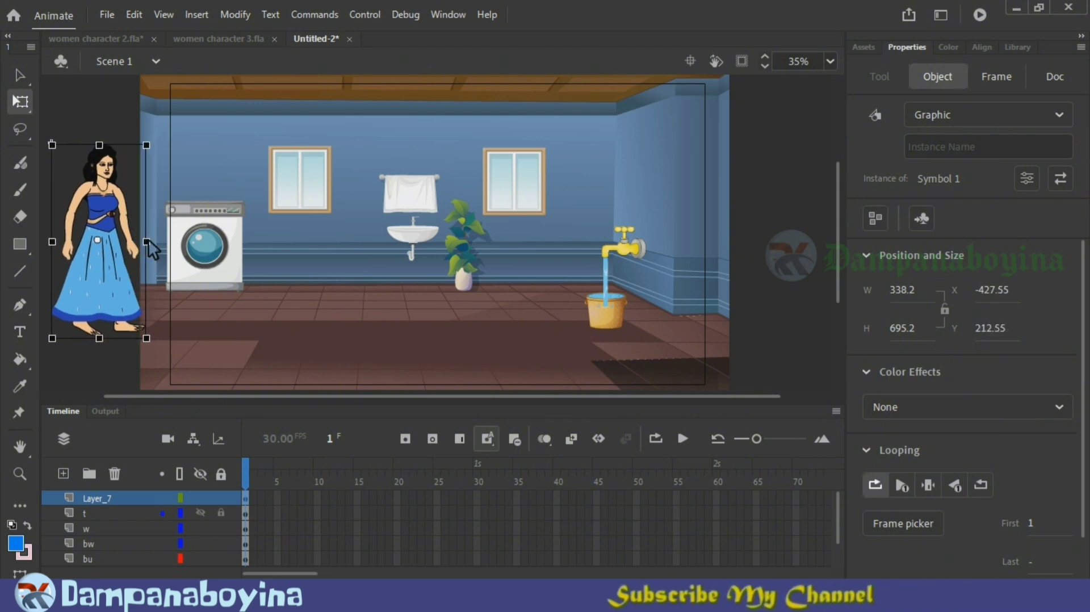
{"action": "key", "text": "Left"}
{"action": "key", "text": "Left"}
{"action": "key", "text": "Left"}
{"action": "key", "text": "Left"}
{"action": "key", "text": "Left"}
{"action": "key", "text": "Left"}
{"action": "key", "text": "Left"}
{"action": "key", "text": "Left"}
{"action": "key", "text": "Left"}
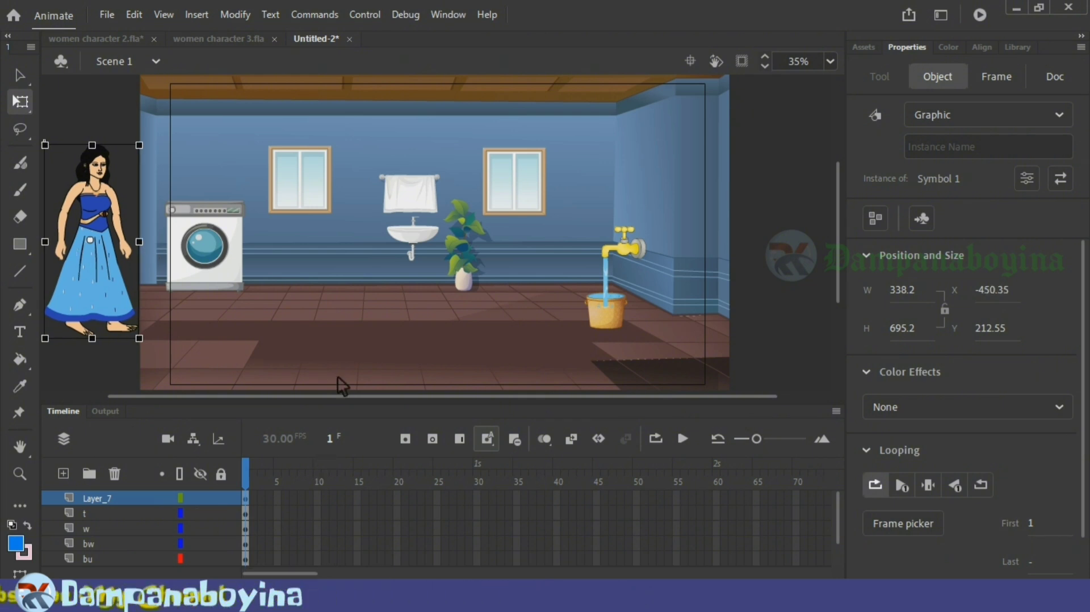
Step: Extend all layers with frames up to frame 400
{"action": "left_click", "coordinate": [298, 509]}
{"action": "left_click_drag", "start_coordinate": [283, 575], "coordinate": [669, 572]}
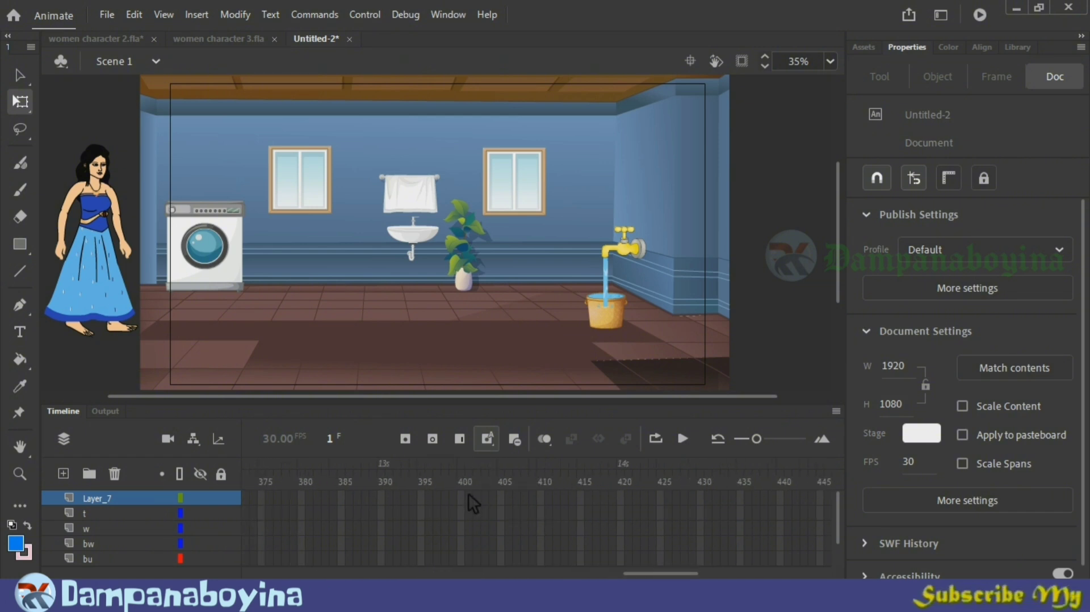
{"action": "left_click_drag", "start_coordinate": [469, 492], "coordinate": [467, 568]}
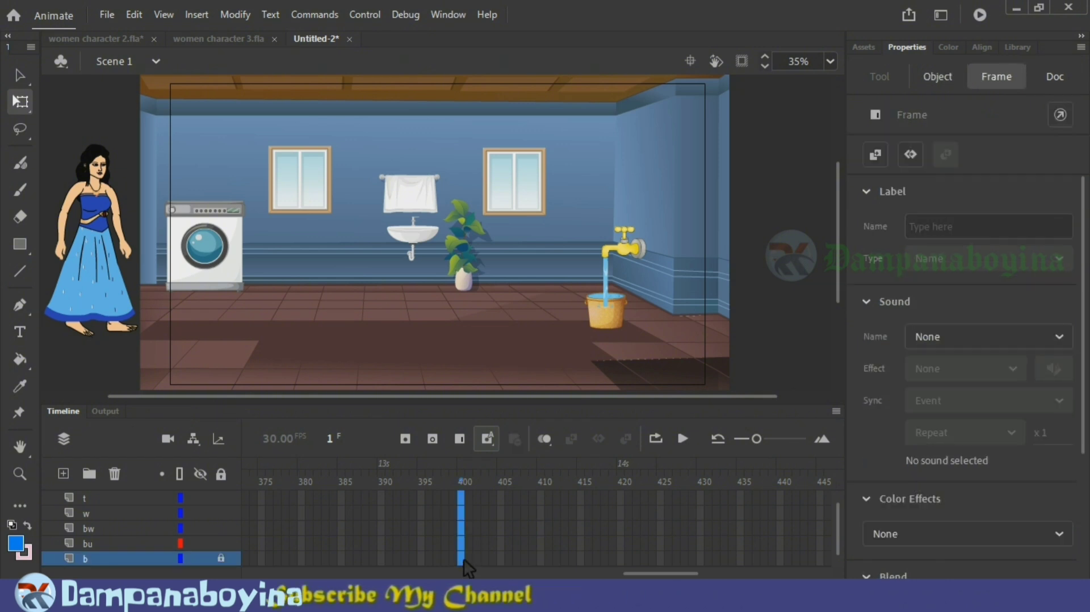
{"action": "key", "text": "F5"}
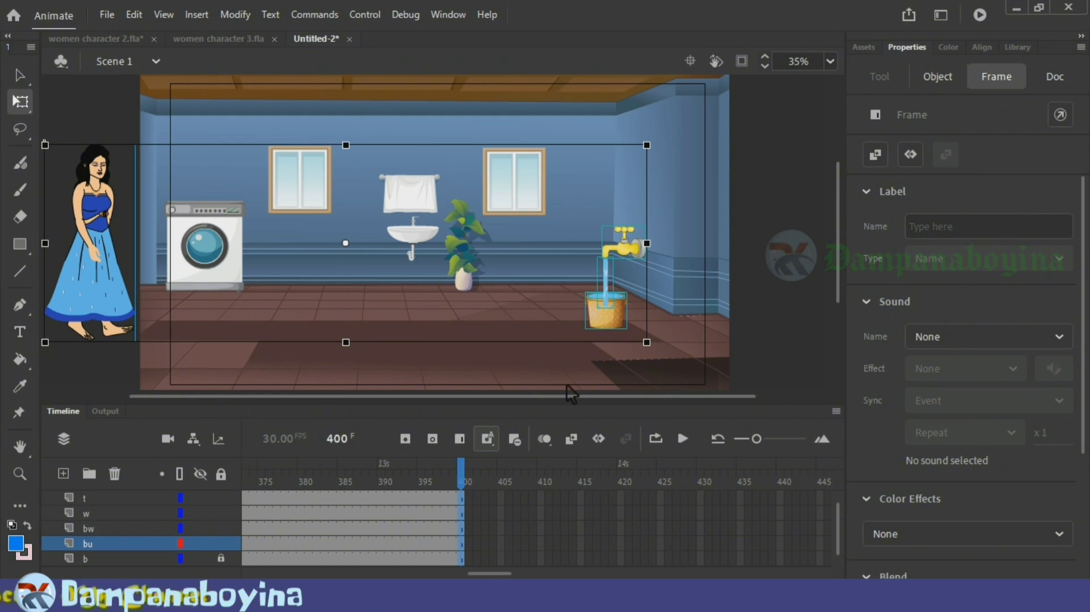
{"action": "left_click", "coordinate": [596, 374]}
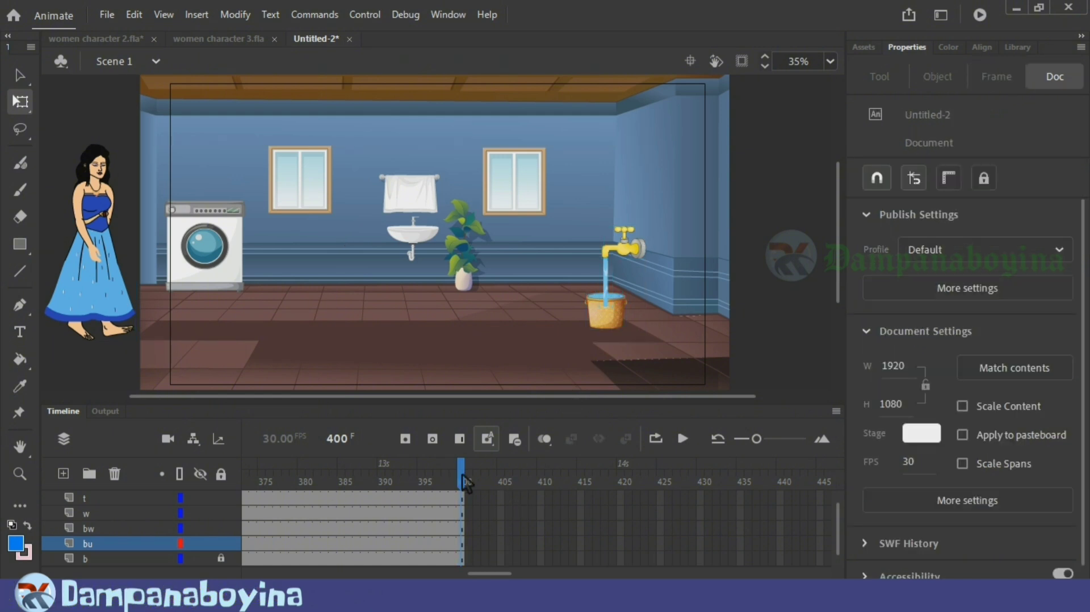
Step: Insert a keyframe at frame 150 of the woman's layer, Layer_7, and move the woman there to stand beside the tap and bucket
{"action": "left_click_drag", "start_coordinate": [331, 487], "coordinate": [206, 476]}
{"action": "left_click_drag", "start_coordinate": [469, 575], "coordinate": [264, 574]}
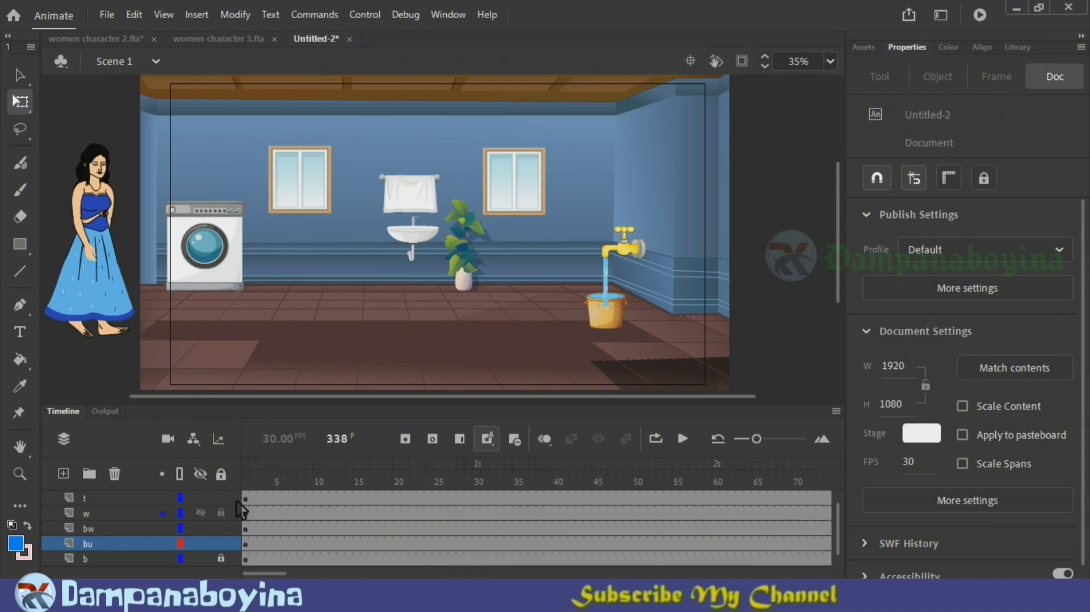
{"action": "left_click", "coordinate": [248, 483]}
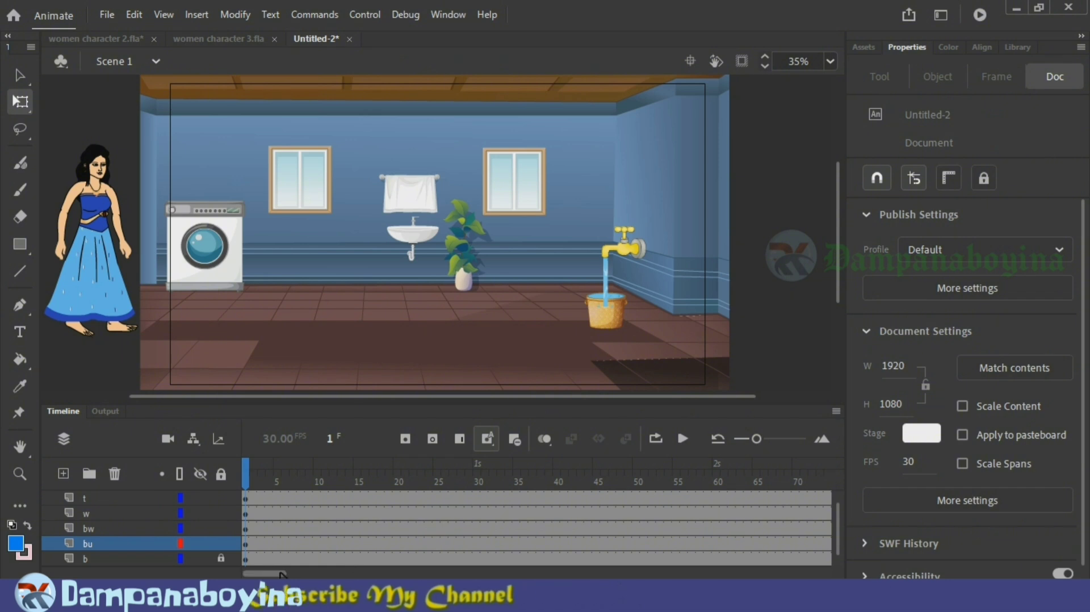
{"action": "left_click", "coordinate": [327, 575]}
{"action": "left_click_drag", "start_coordinate": [329, 575], "coordinate": [343, 575]}
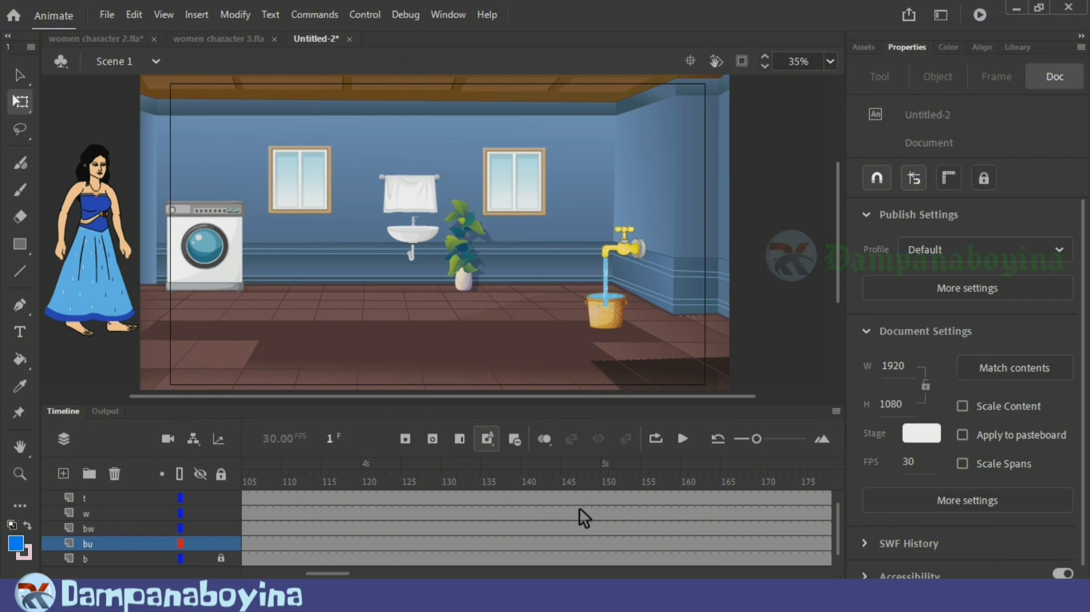
{"action": "scroll", "coordinate": [580, 507], "scroll_direction": "up", "scroll_amount": 1}
{"action": "left_click", "coordinate": [611, 498]}
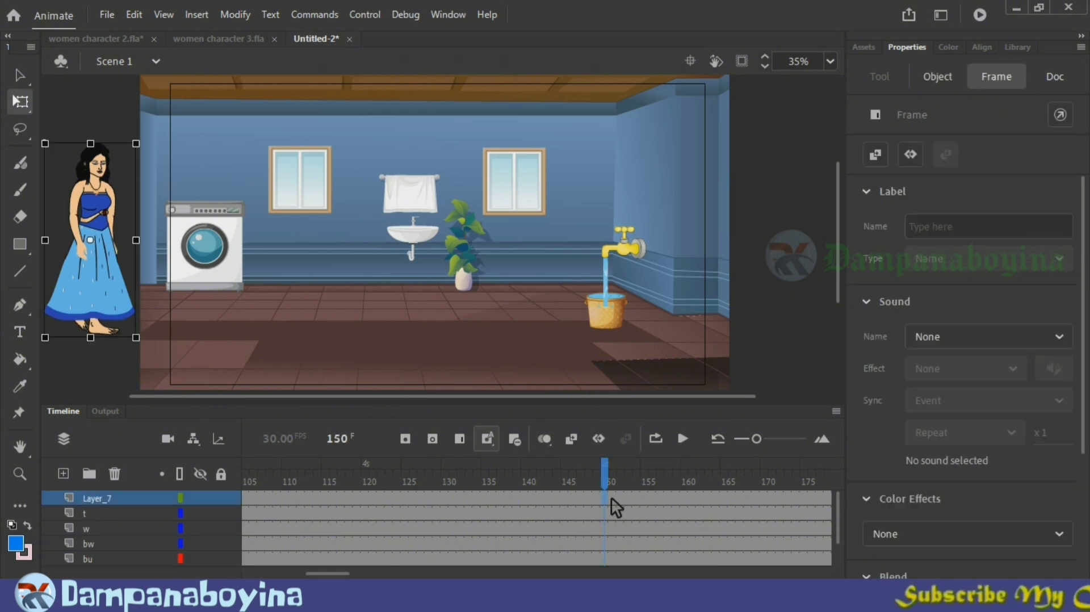
{"action": "key", "text": "F6"}
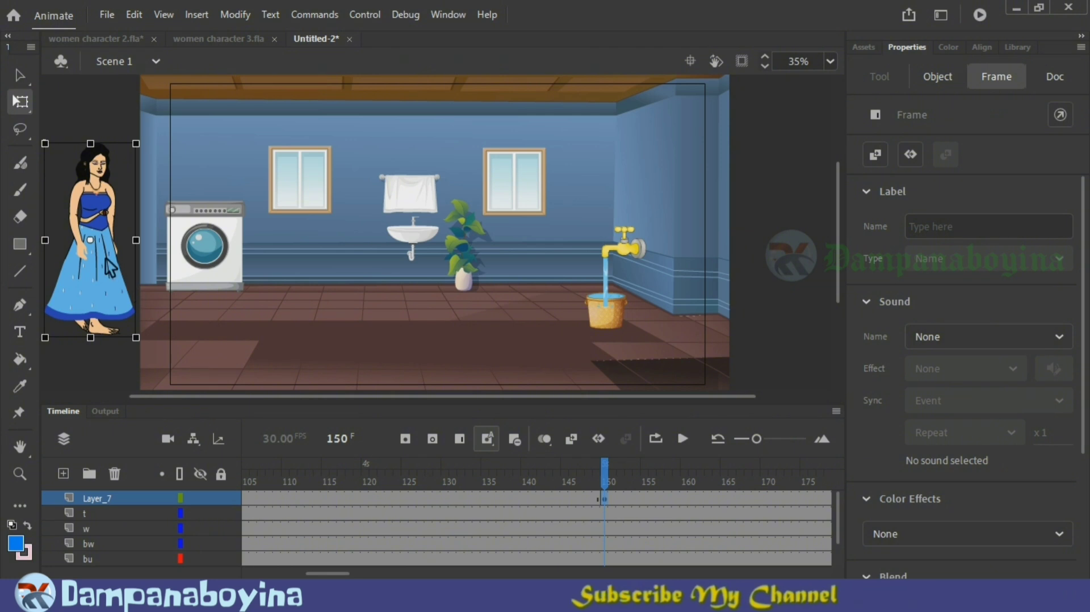
{"action": "left_click_drag", "start_coordinate": [181, 268], "coordinate": [576, 260]}
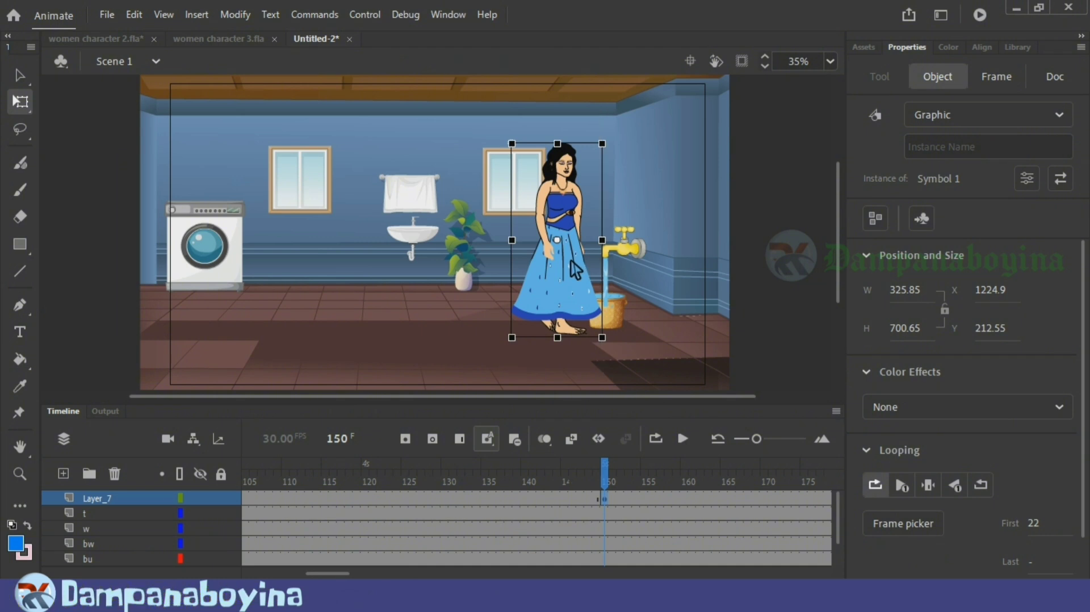
{"action": "left_click_drag", "start_coordinate": [575, 270], "coordinate": [571, 270]}
Step: Create a classic tween on Layer_7 leading up to the frame 150 keyframe and play back the walk
{"action": "mouse_move", "coordinate": [607, 460]}
{"action": "left_mouse_down"}
{"action": "mouse_move", "coordinate": [587, 463]}
{"action": "mouse_move", "coordinate": [614, 463]}
{"action": "left_mouse_up"}
{"action": "left_click", "coordinate": [542, 500]}
{"action": "right_click", "coordinate": [542, 500]}
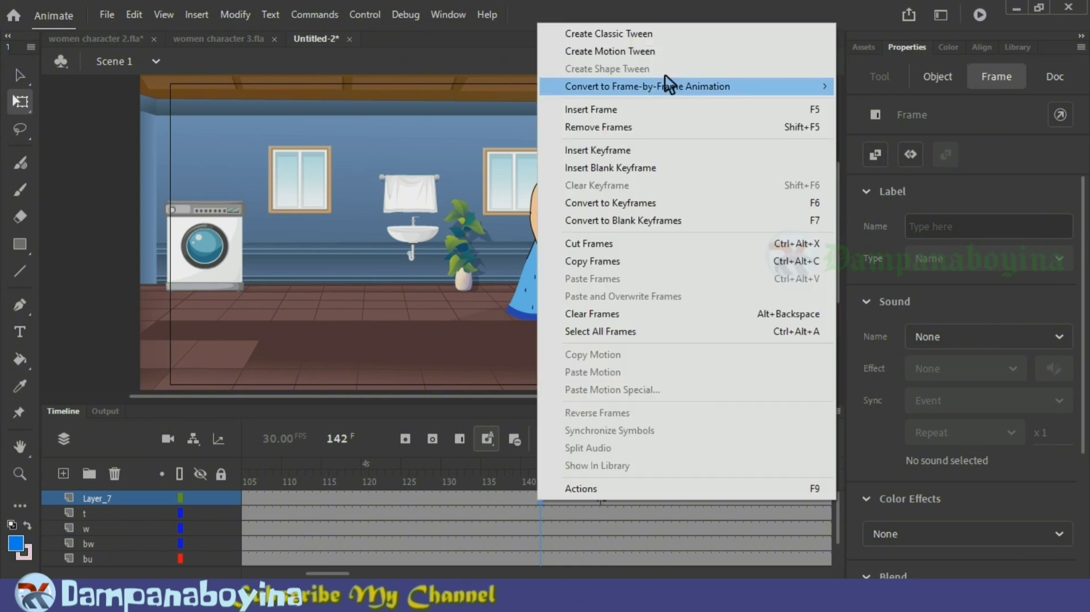
{"action": "left_click", "coordinate": [665, 34]}
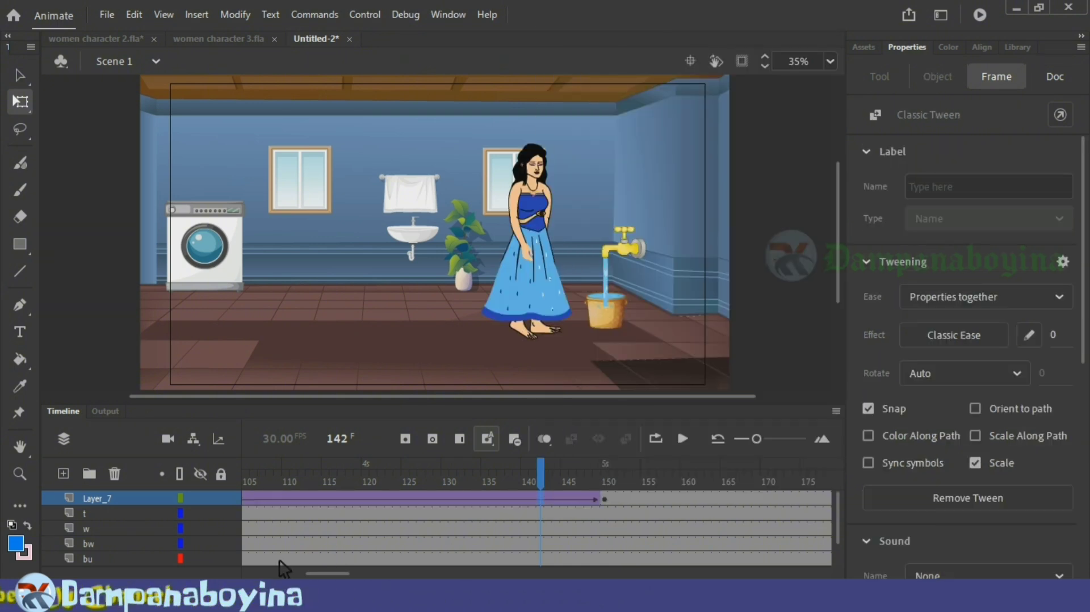
{"action": "left_click_drag", "start_coordinate": [280, 563], "coordinate": [219, 567]}
{"action": "key", "text": "Return"}
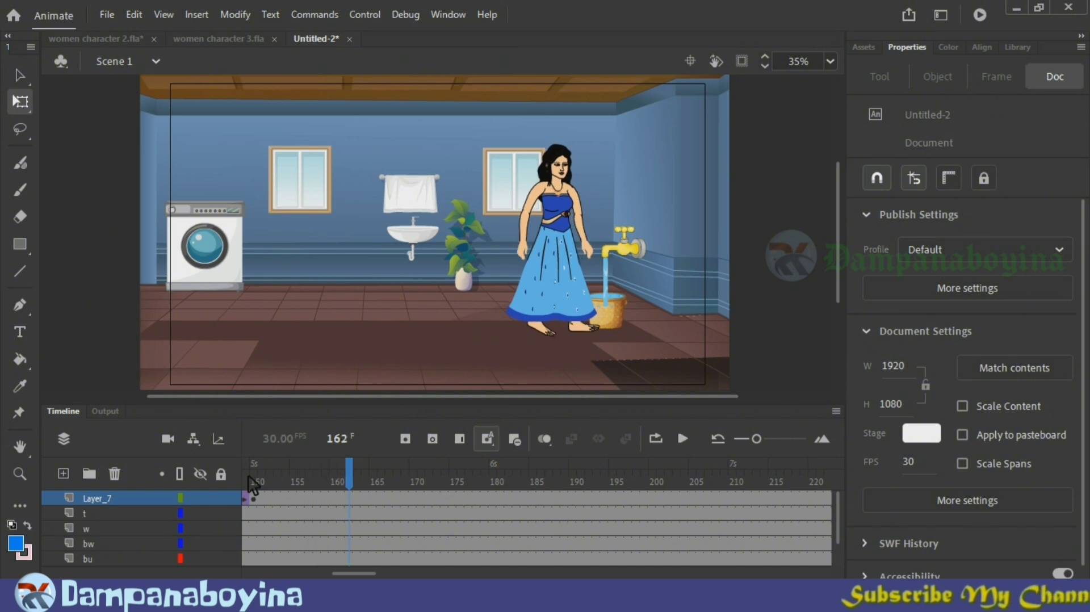
{"action": "key", "text": "Return"}
Step: Add a layer above Layer_7 and paste the woman symbol from women character 2.fla into it at frame 150
{"action": "left_click", "coordinate": [282, 482]}
{"action": "left_click_drag", "start_coordinate": [283, 483], "coordinate": [260, 468]}
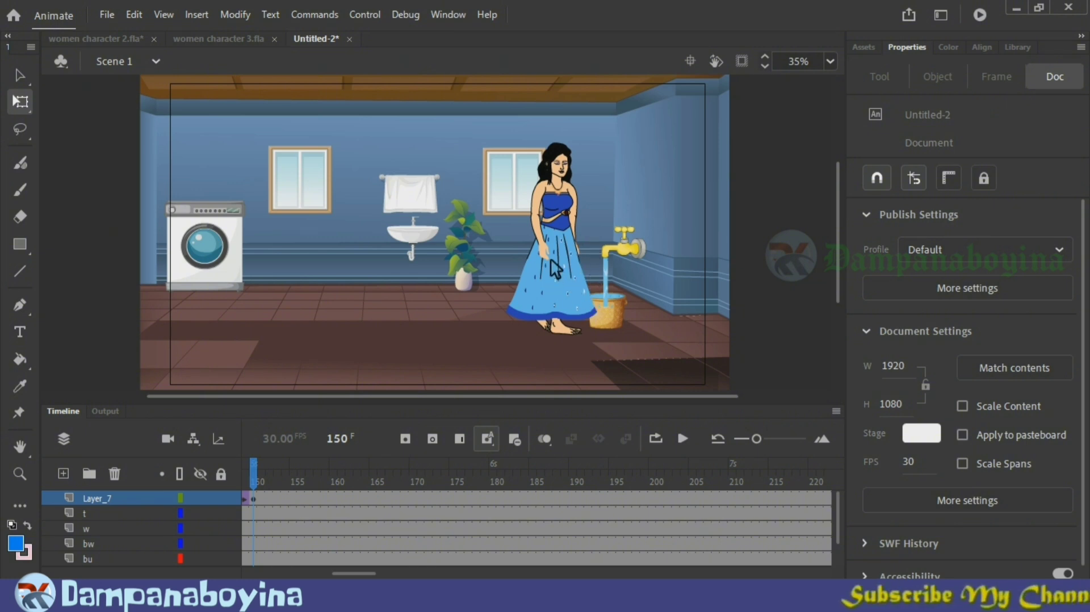
{"action": "left_click", "coordinate": [65, 475]}
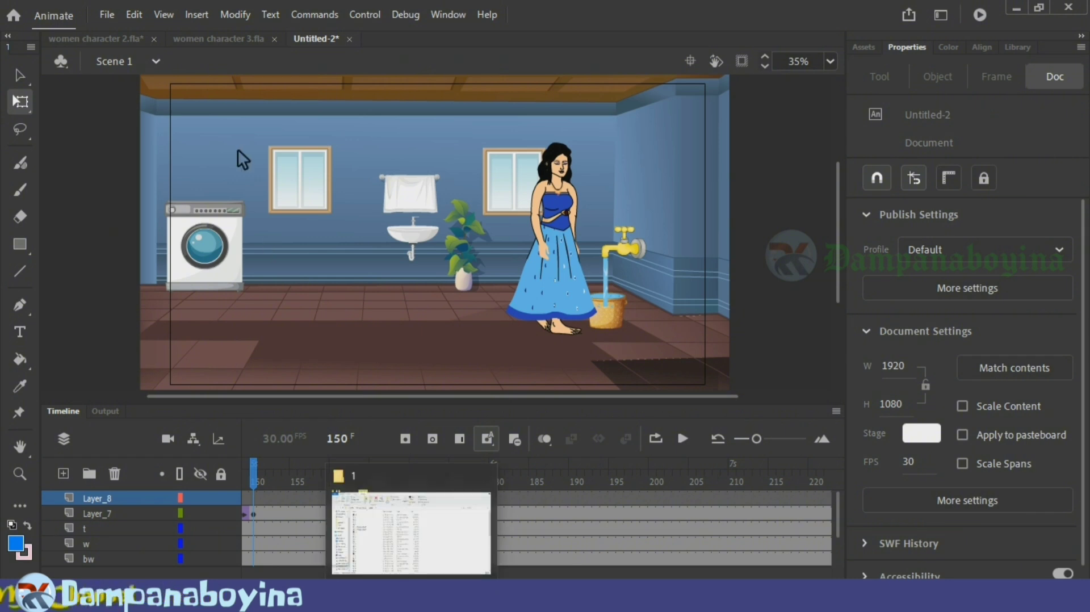
{"action": "left_click", "coordinate": [122, 40]}
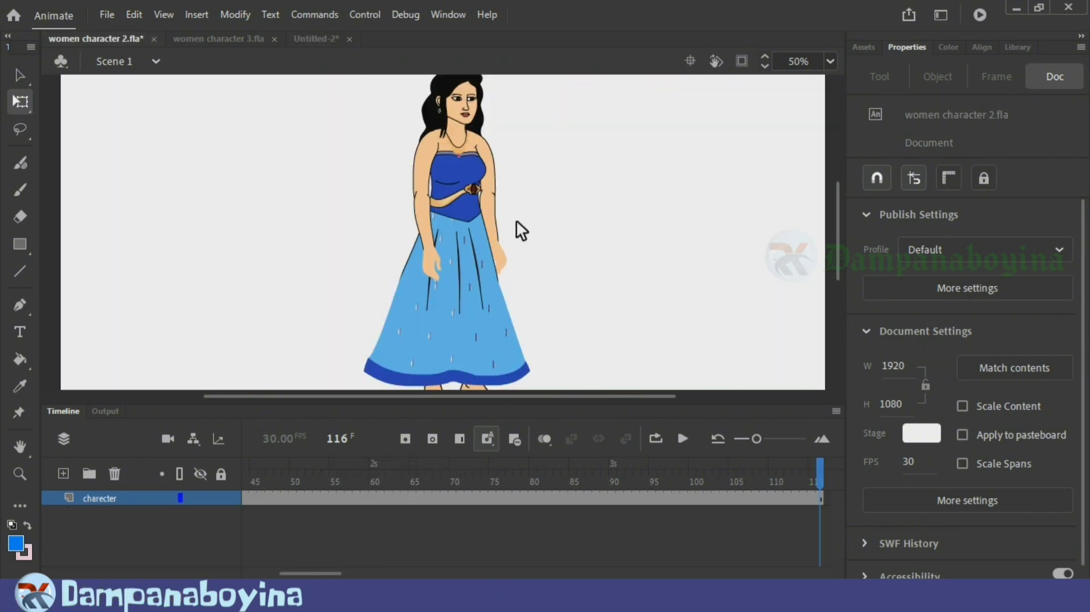
{"action": "left_click", "coordinate": [473, 271]}
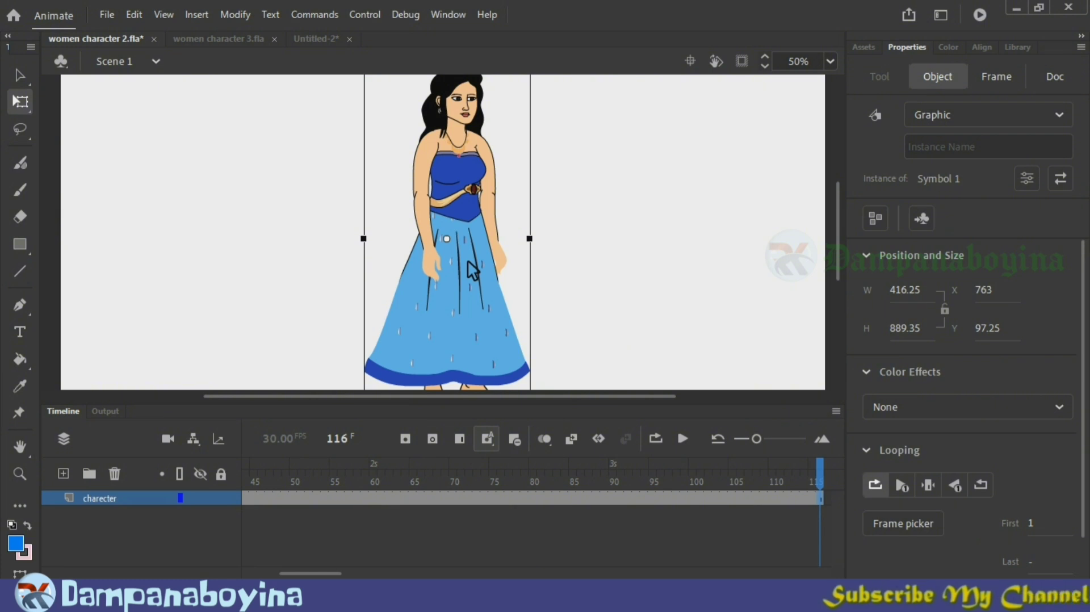
{"action": "left_click", "coordinate": [328, 37]}
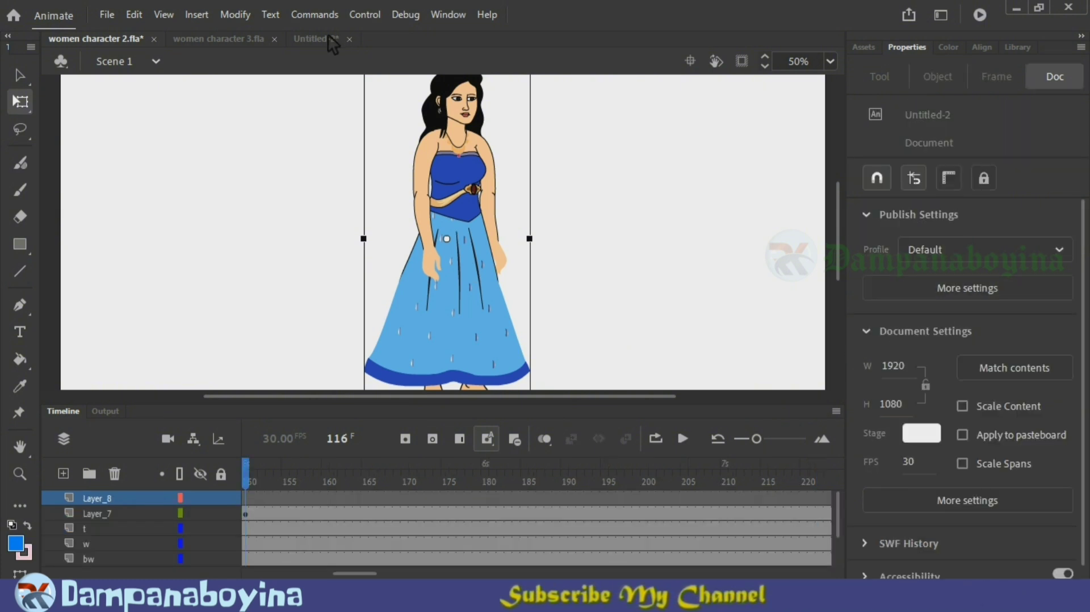
{"action": "key", "text": "ctrl+v"}
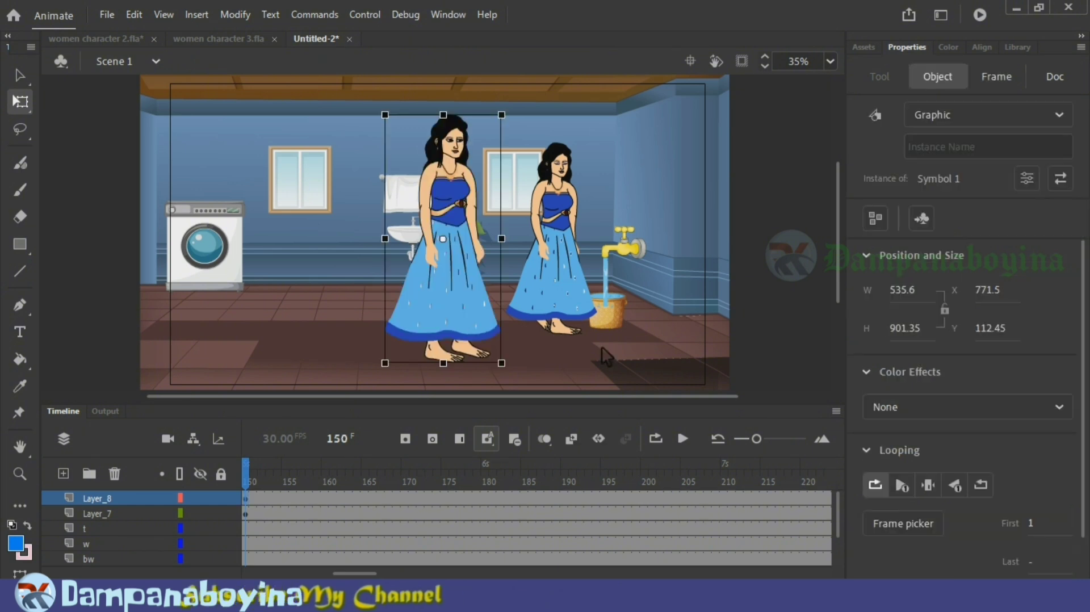
{"action": "left_click_drag", "start_coordinate": [368, 574], "coordinate": [359, 573]}
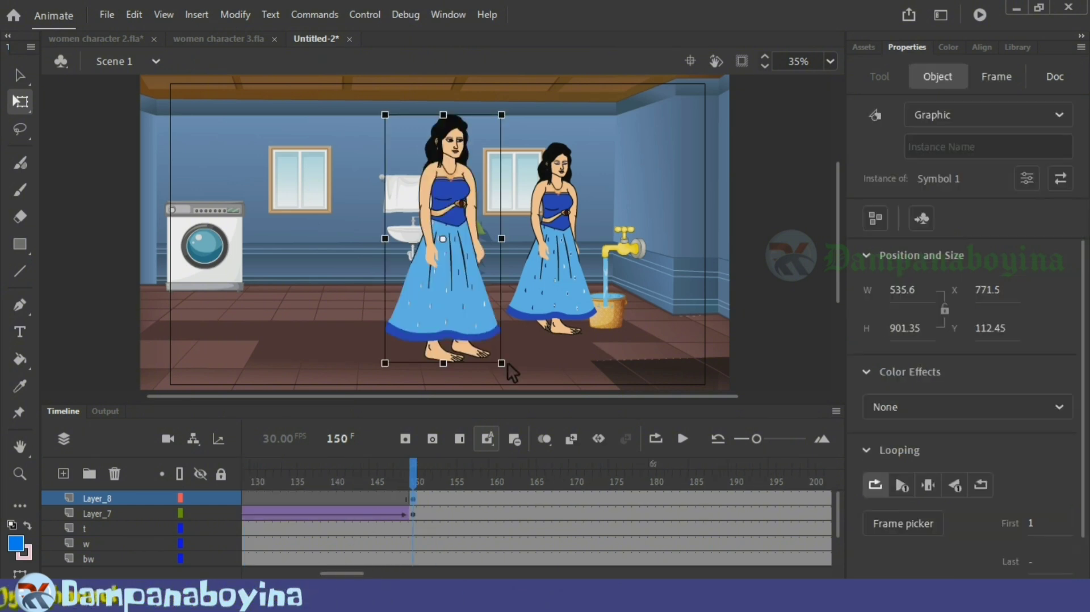
Step: Scale the pasted woman to about 421 by 709 px and align her over the walking woman at about X 1207, Y 213
{"action": "left_click_drag", "start_coordinate": [465, 277], "coordinate": [570, 263]}
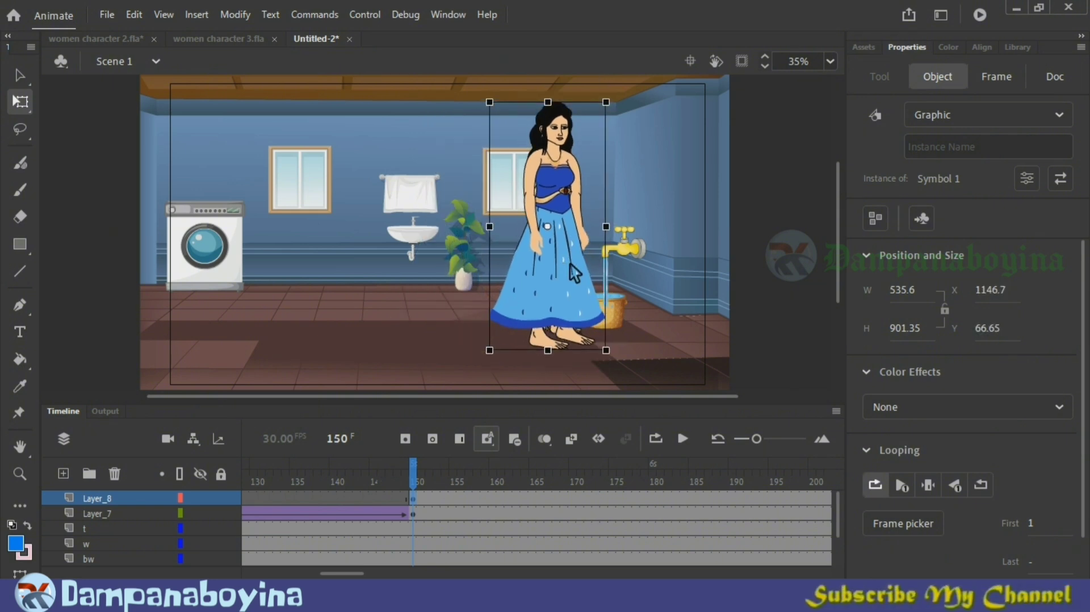
{"action": "left_click_drag", "start_coordinate": [613, 356], "coordinate": [597, 339]}
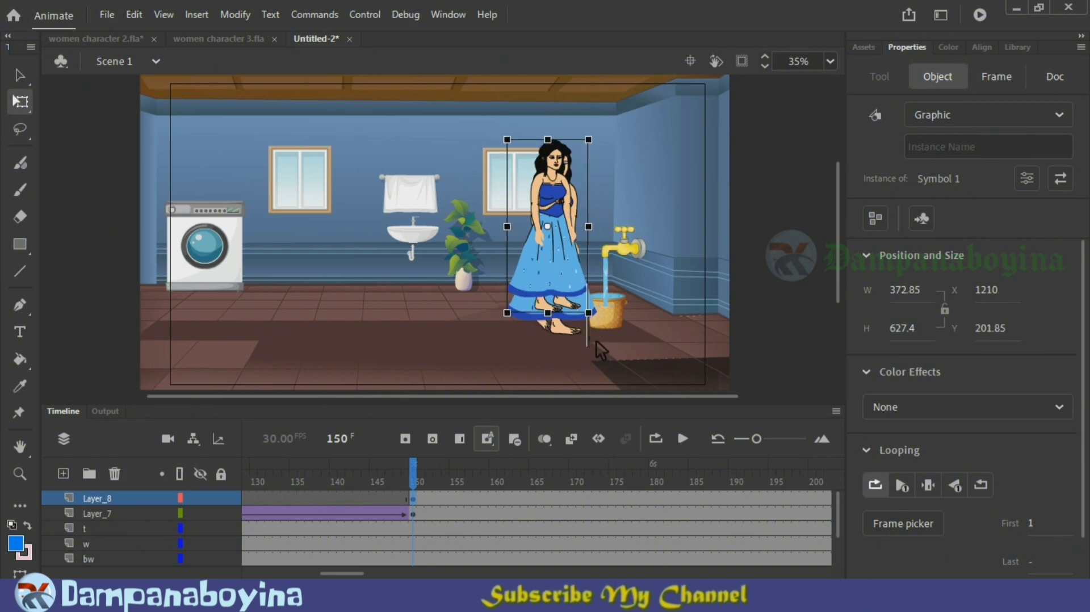
{"action": "left_click_drag", "start_coordinate": [595, 148], "coordinate": [607, 139]}
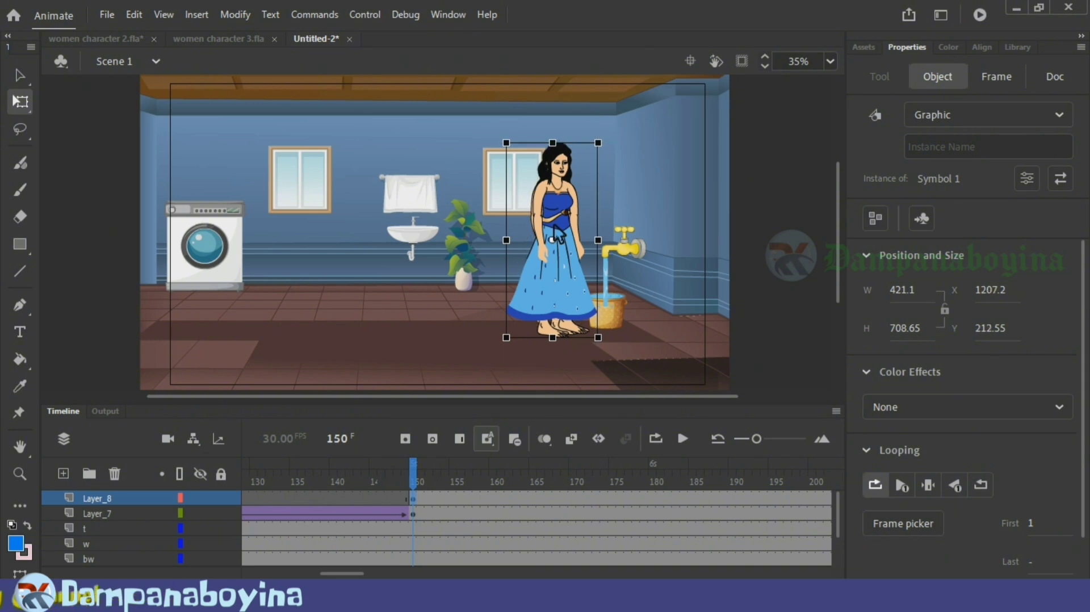
{"action": "left_click_drag", "start_coordinate": [564, 232], "coordinate": [564, 224]}
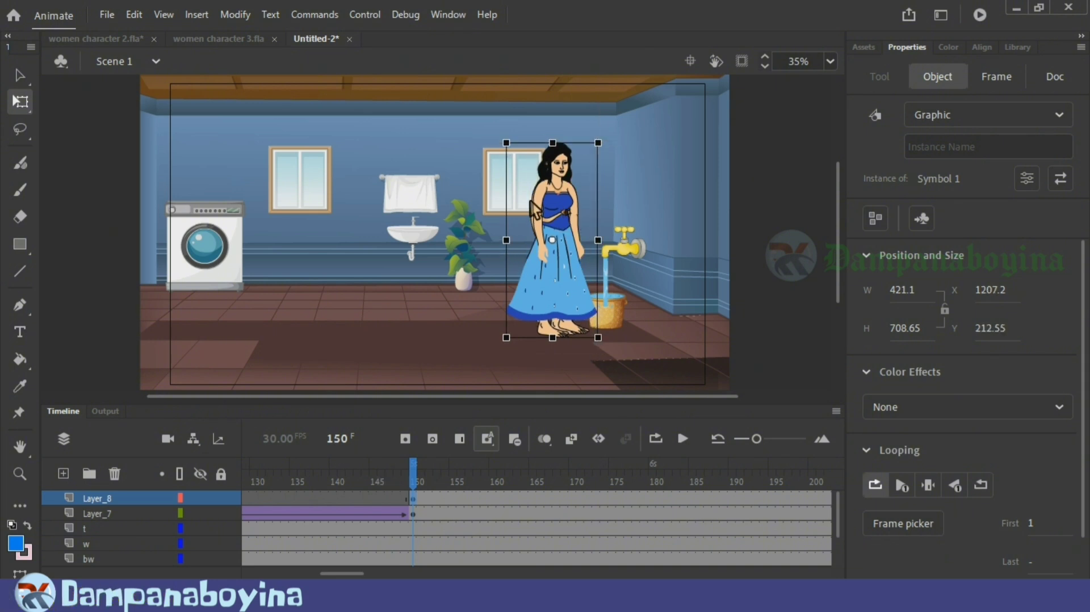
Step: Shift the start keyframe of Layer_8 to frame 151 and scrub through the change from walking to reaching
{"action": "mouse_move", "coordinate": [420, 479]}
{"action": "left_mouse_down"}
{"action": "mouse_move", "coordinate": [399, 480]}
{"action": "mouse_move", "coordinate": [440, 474]}
{"action": "mouse_move", "coordinate": [419, 474]}
{"action": "mouse_move", "coordinate": [421, 462]}
{"action": "left_mouse_up"}
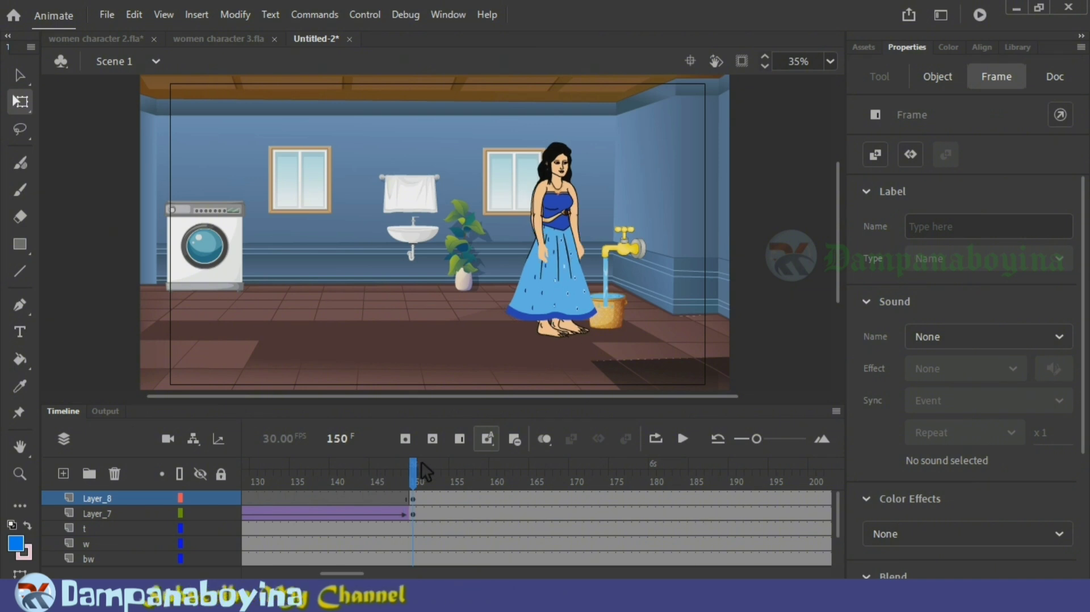
{"action": "left_click", "coordinate": [404, 500]}
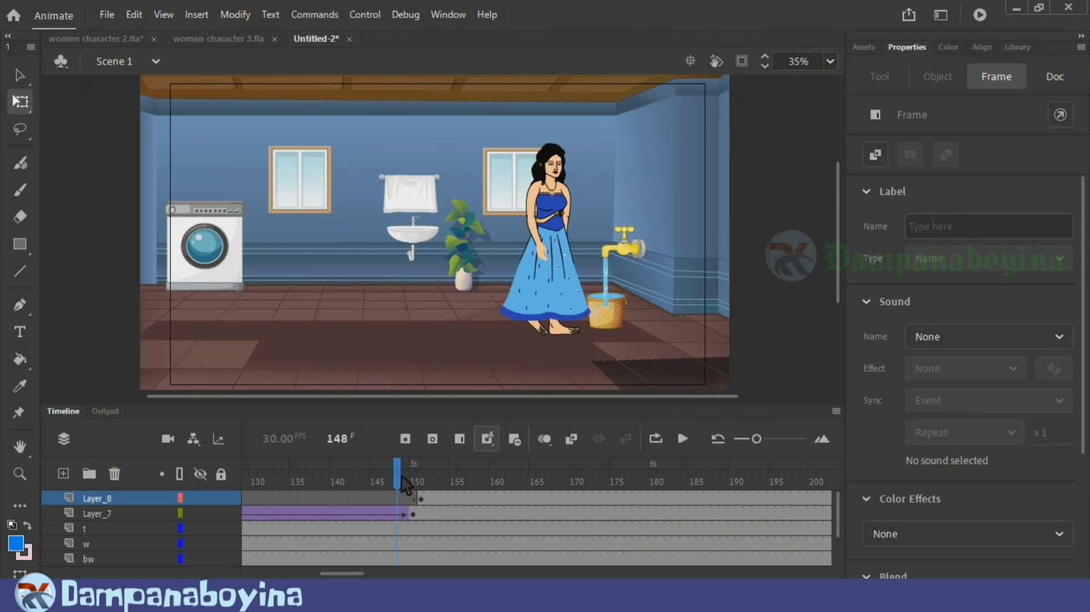
{"action": "left_click_drag", "start_coordinate": [402, 478], "coordinate": [549, 484]}
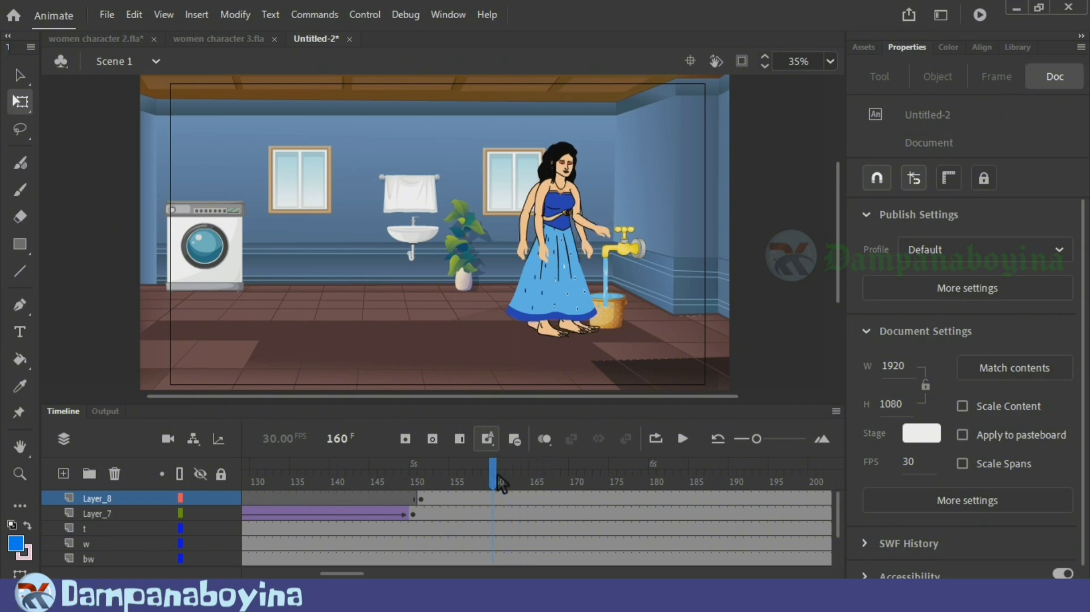
{"action": "left_click_drag", "start_coordinate": [500, 482], "coordinate": [421, 481]}
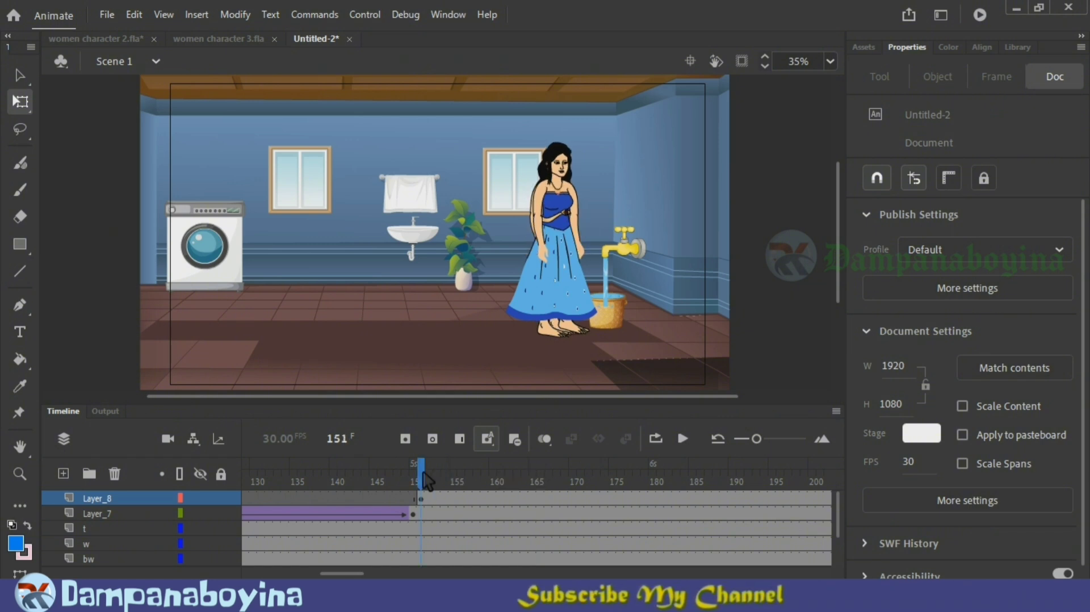
Step: Remove all Layer_7 frames after frame 150 so the walking woman disappears when the second one starts
{"action": "left_click", "coordinate": [417, 514]}
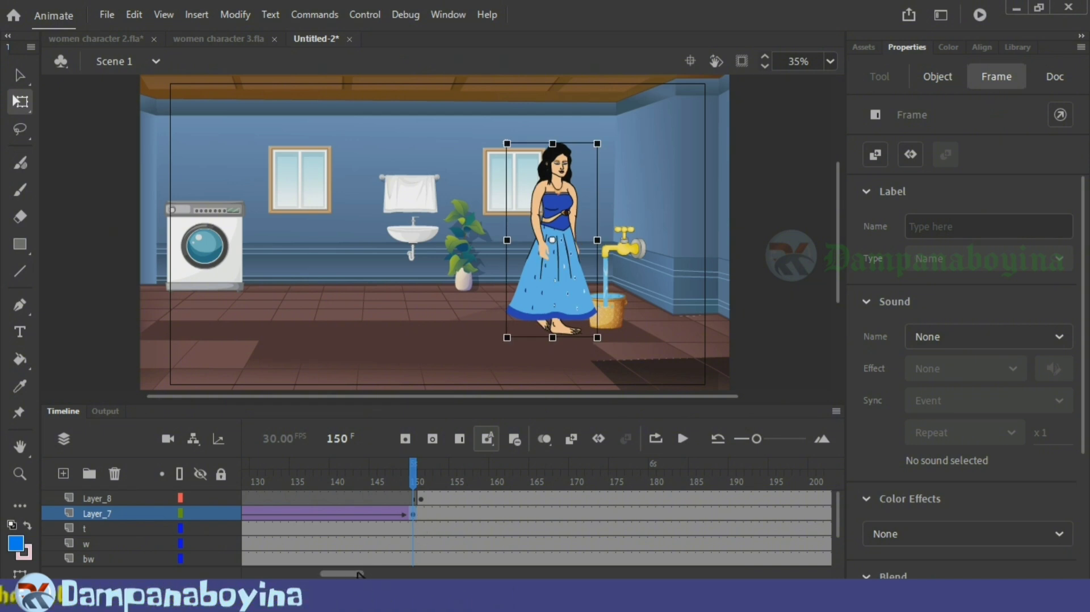
{"action": "left_click_drag", "start_coordinate": [358, 573], "coordinate": [496, 572]}
{"action": "left_click_drag", "start_coordinate": [620, 513], "coordinate": [370, 510]}
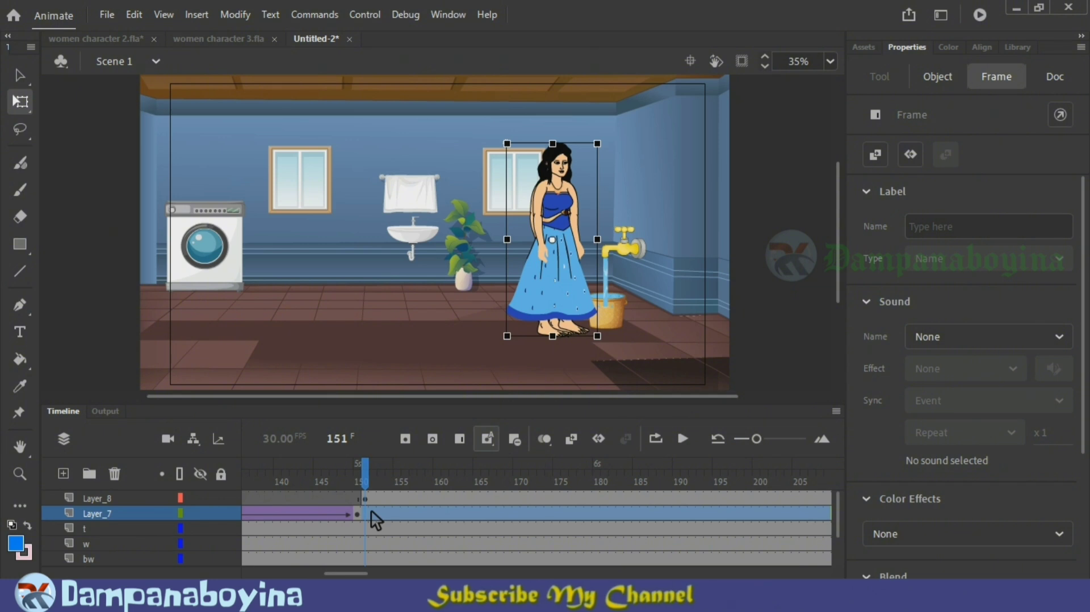
{"action": "key", "text": "shift+F5"}
{"action": "left_click", "coordinate": [350, 499]}
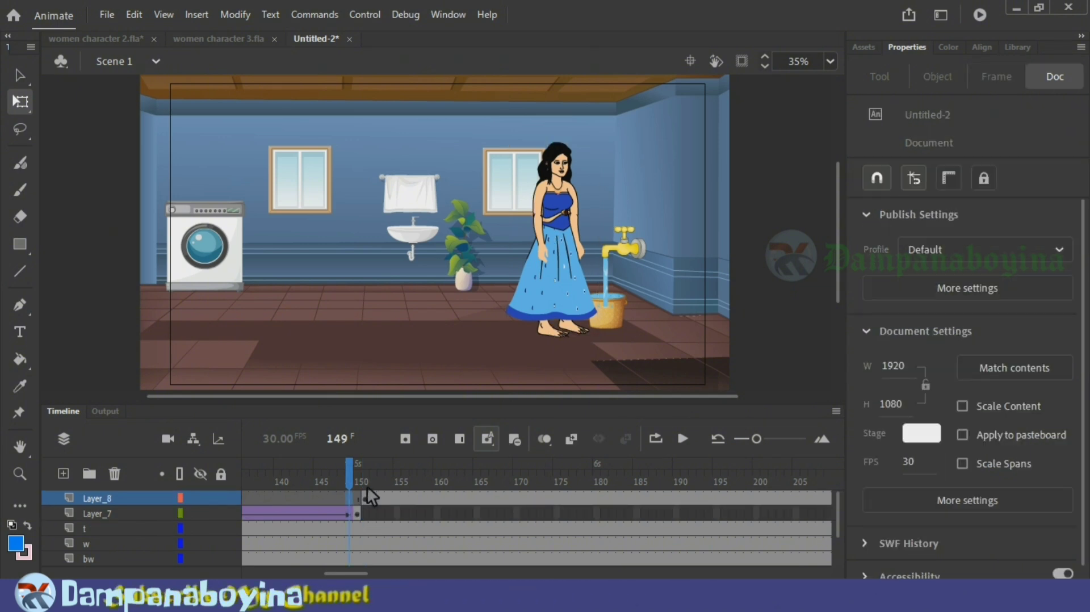
Step: Nudge the reaching woman on Layer_8 closer to the tap, checking her outstretched hand against the tap handle at frame 166
{"action": "mouse_move", "coordinate": [354, 479]}
{"action": "left_mouse_down"}
{"action": "mouse_move", "coordinate": [366, 480]}
{"action": "mouse_move", "coordinate": [343, 480]}
{"action": "mouse_move", "coordinate": [398, 467]}
{"action": "mouse_move", "coordinate": [358, 473]}
{"action": "left_mouse_up"}
{"action": "left_click", "coordinate": [403, 365]}
{"action": "left_click", "coordinate": [547, 286]}
{"action": "key", "text": "Right"}
{"action": "key", "text": "Right"}
{"action": "key", "text": "Right"}
{"action": "key", "text": "Right"}
{"action": "left_click", "coordinate": [552, 271]}
{"action": "key", "text": "Right"}
{"action": "key", "text": "Right"}
{"action": "left_click_drag", "start_coordinate": [384, 479], "coordinate": [492, 465]}
{"action": "left_click", "coordinate": [566, 284]}
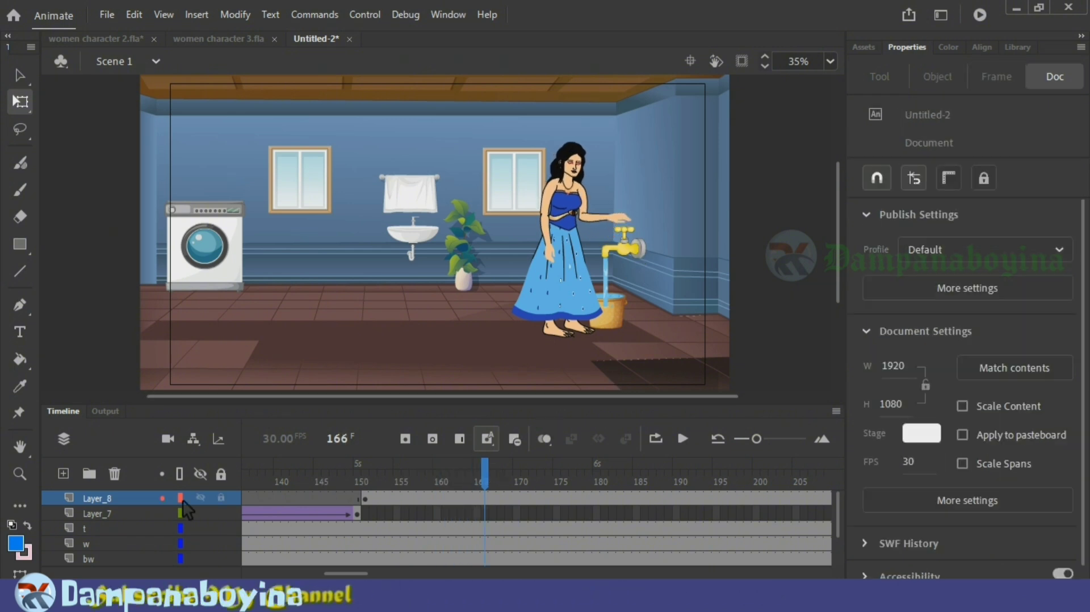
Step: Nudge the tap on layer t up slightly from frame 1 so its handle meets the woman's hand at frame 166
{"action": "left_click_drag", "start_coordinate": [348, 573], "coordinate": [267, 570]}
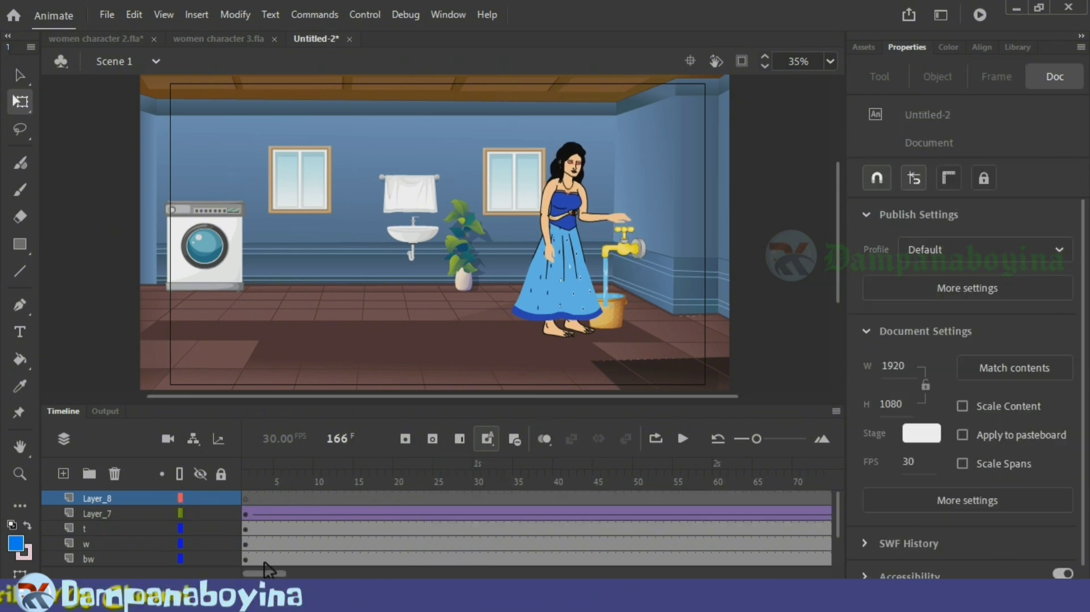
{"action": "left_click", "coordinate": [252, 531]}
{"action": "scroll", "coordinate": [253, 533], "scroll_direction": "right", "scroll_amount": 10}
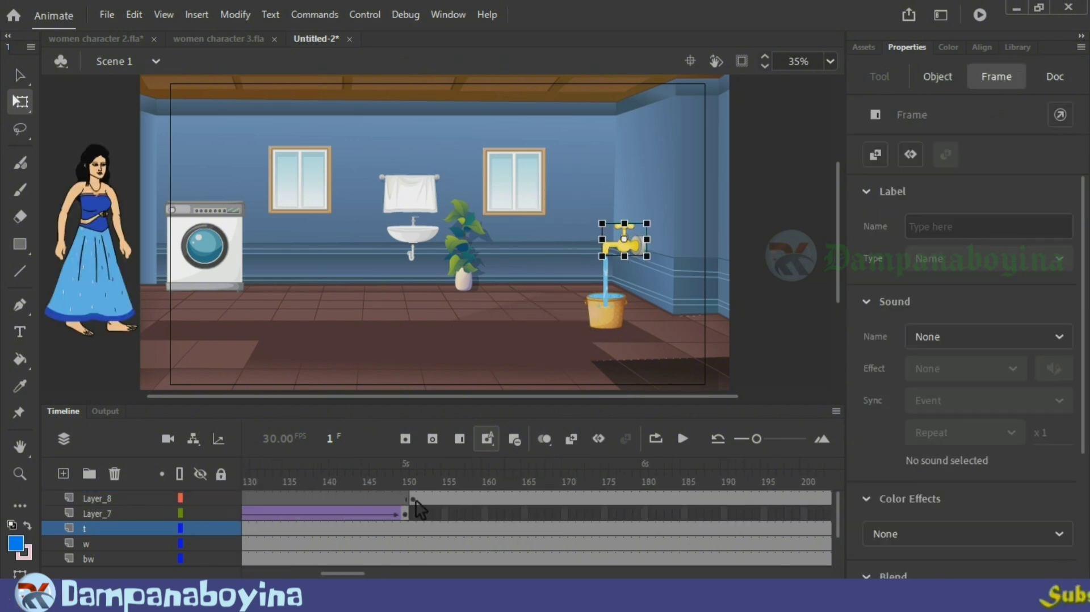
{"action": "left_click_drag", "start_coordinate": [413, 474], "coordinate": [511, 474]}
{"action": "mouse_move", "coordinate": [343, 573]}
{"action": "left_mouse_down"}
{"action": "mouse_move", "coordinate": [262, 572]}
{"action": "mouse_move", "coordinate": [338, 573]}
{"action": "left_mouse_up"}
{"action": "left_click", "coordinate": [248, 530]}
{"action": "left_click_drag", "start_coordinate": [511, 477], "coordinate": [598, 483]}
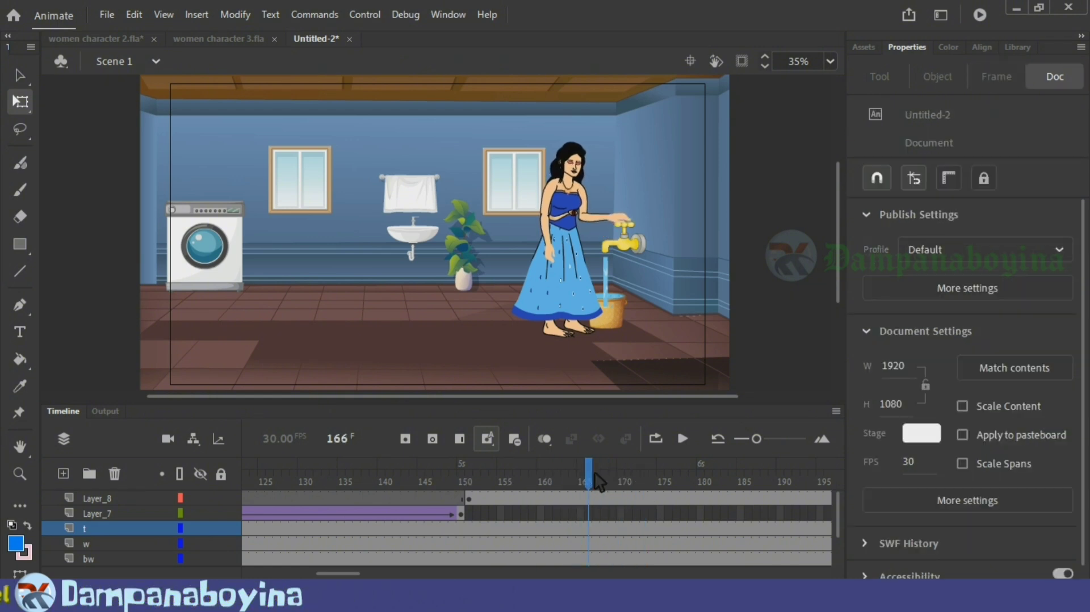
Step: Nudge the water stream on layer w up at frame 1 until it meets the tap spout
{"action": "left_click_drag", "start_coordinate": [338, 573], "coordinate": [274, 573]}
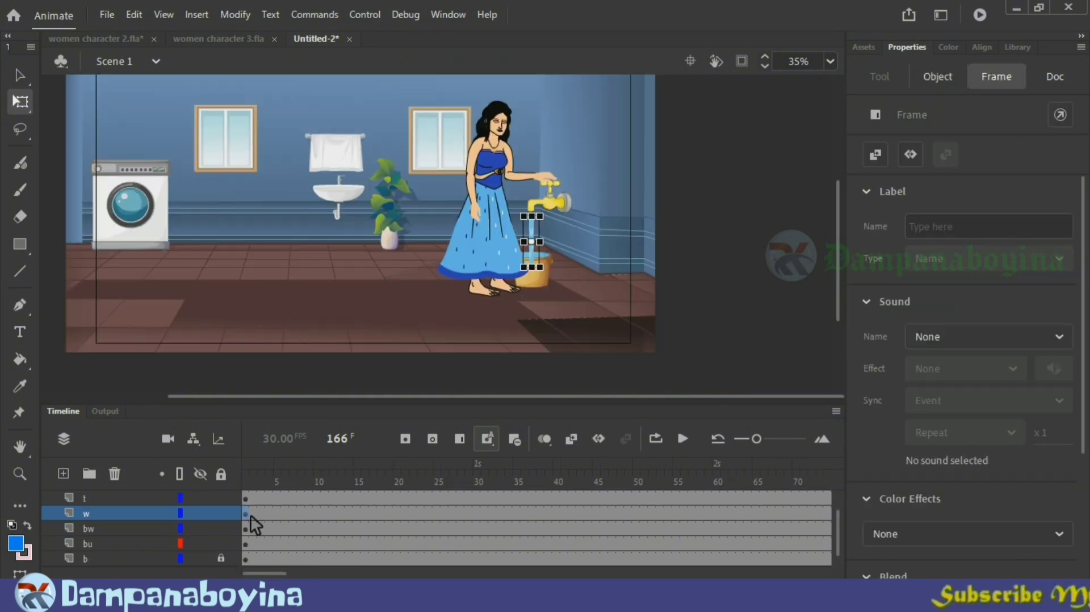
{"action": "left_click", "coordinate": [250, 516]}
{"action": "key", "text": "ctrl+equal"}
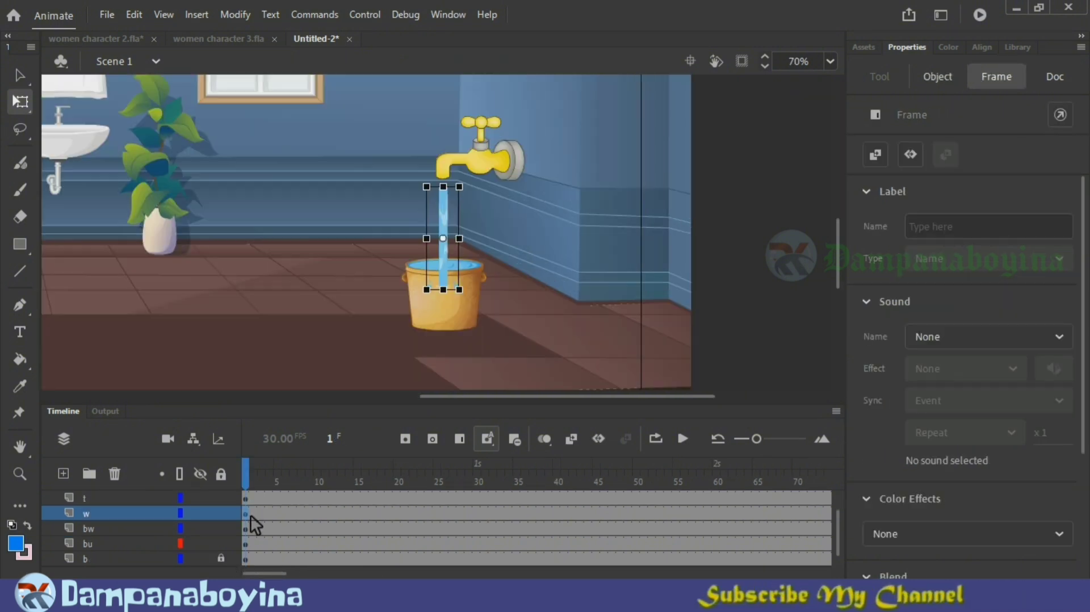
{"action": "key", "text": "Up"}
{"action": "key", "text": "Up"}
{"action": "key", "text": "Up"}
{"action": "key", "text": "Up"}
{"action": "key", "text": "Up"}
{"action": "key", "text": "Up"}
{"action": "key", "text": "Up"}
{"action": "key", "text": "Up"}
{"action": "key", "text": "Up"}
{"action": "key", "text": "Up"}
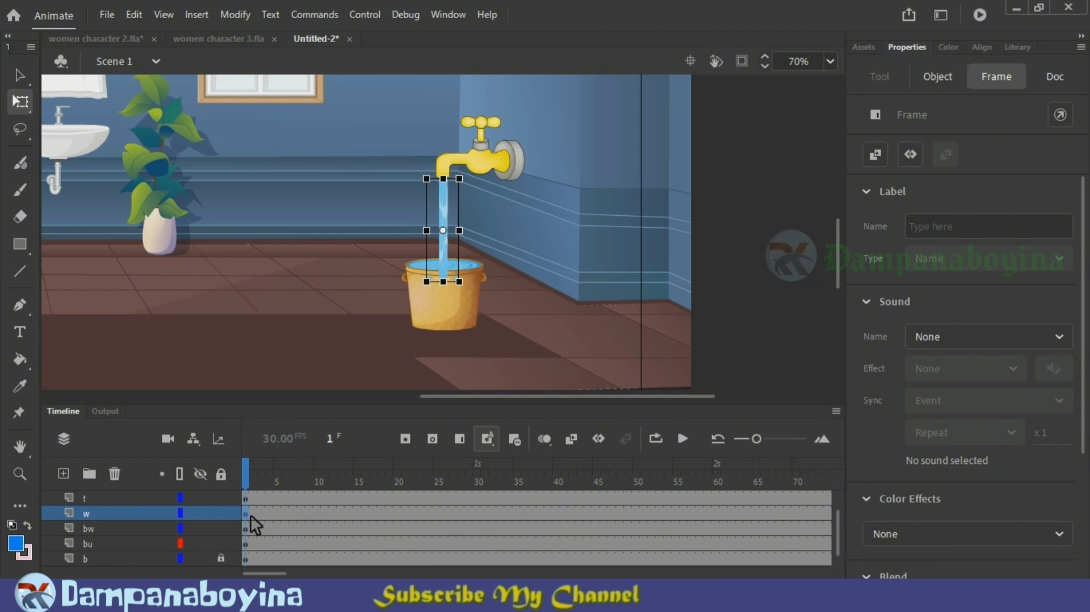
{"action": "left_click", "coordinate": [549, 283]}
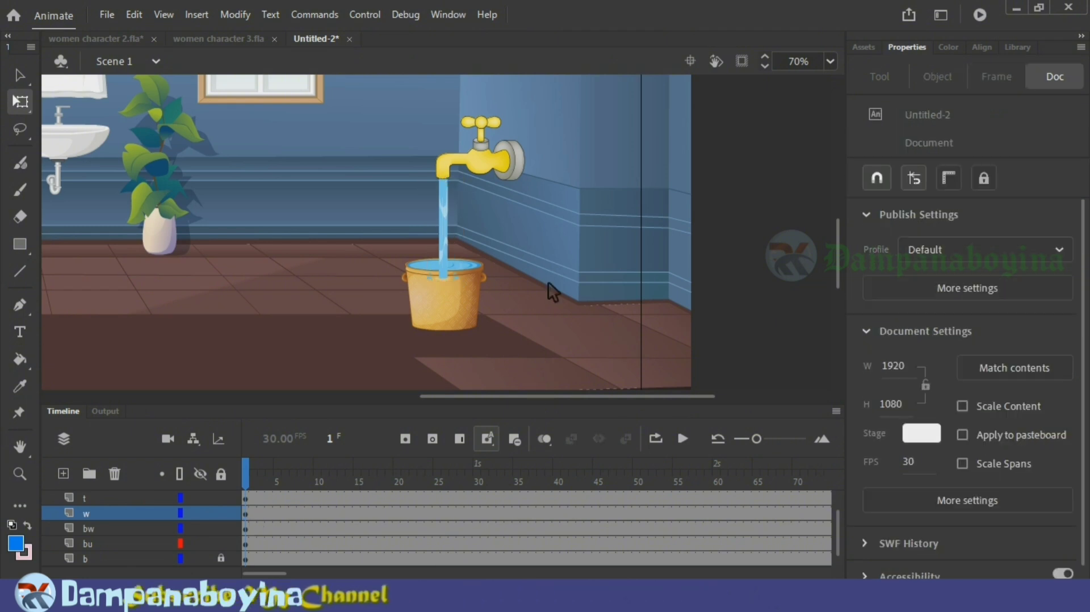
Step: Scrub around frame 150 to examine the water stream and the change from the walking woman to the reaching woman
{"action": "left_click", "coordinate": [447, 212]}
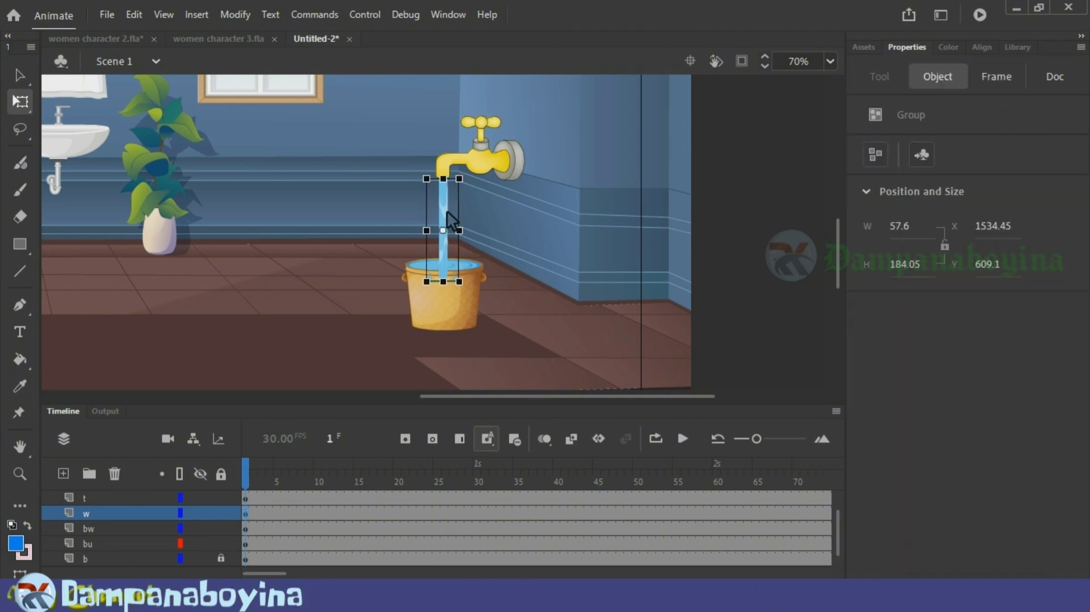
{"action": "left_click", "coordinate": [493, 216]}
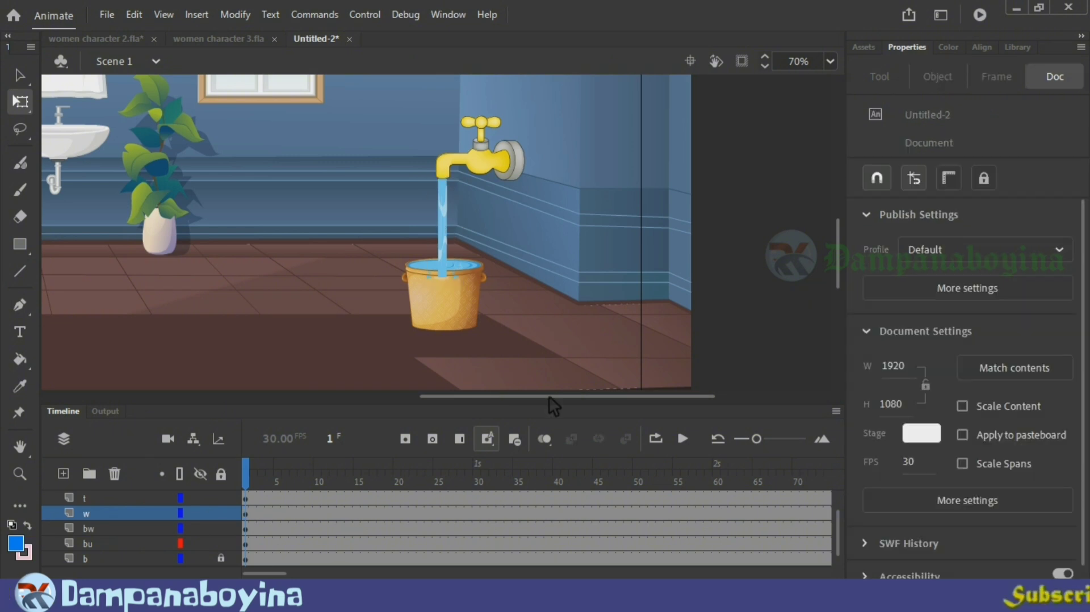
{"action": "left_click_drag", "start_coordinate": [846, 522], "coordinate": [844, 499]}
{"action": "left_click_drag", "start_coordinate": [276, 572], "coordinate": [356, 571]}
{"action": "left_click", "coordinate": [357, 480]}
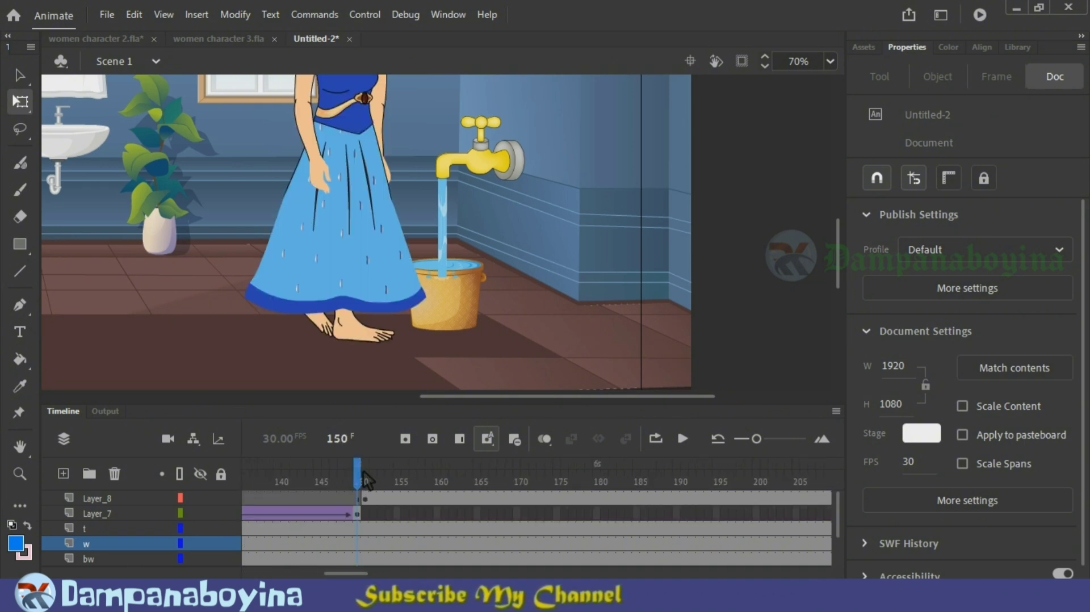
{"action": "left_click_drag", "start_coordinate": [838, 268], "coordinate": [838, 268]}
{"action": "left_click", "coordinate": [366, 478]}
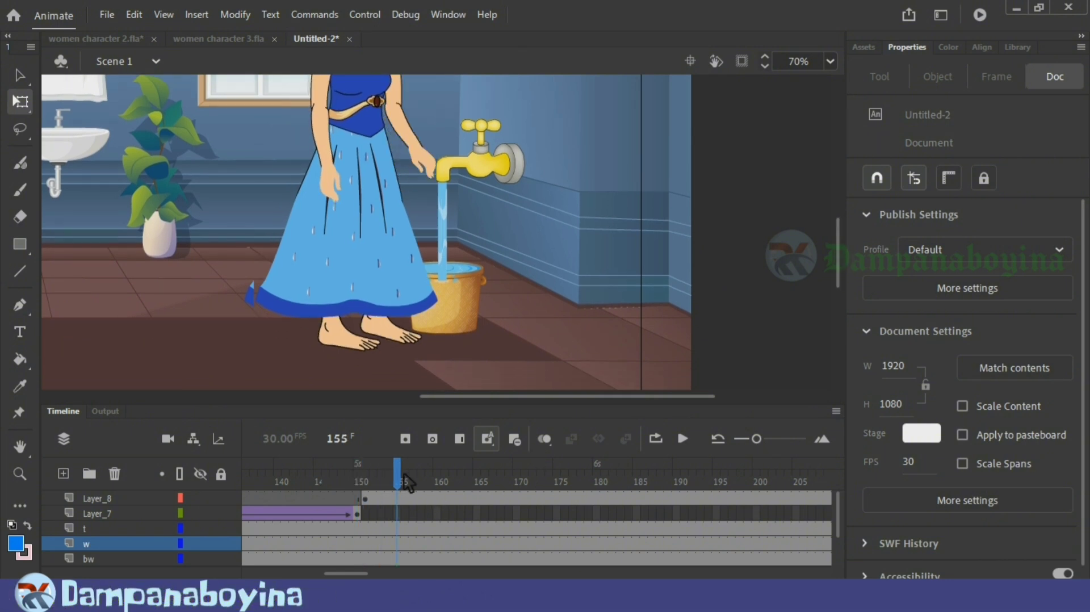
{"action": "left_click_drag", "start_coordinate": [404, 476], "coordinate": [246, 466]}
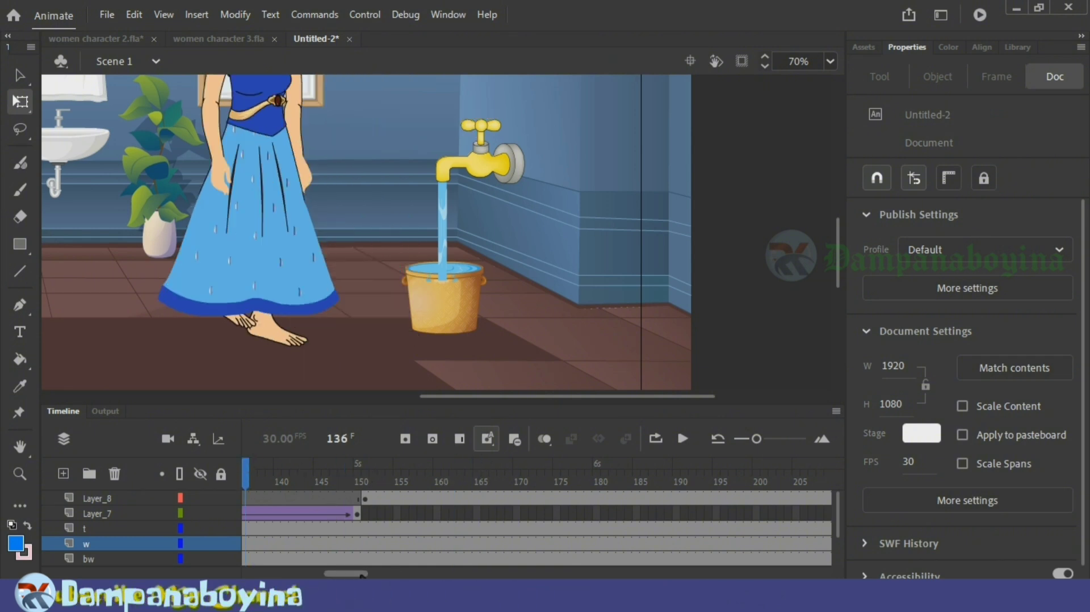
{"action": "left_click_drag", "start_coordinate": [361, 575], "coordinate": [240, 573]}
Step: Nudge the tap and the water stream up slightly at frame 1, checking the hand against the handle at frame 166
{"action": "left_click", "coordinate": [250, 531]}
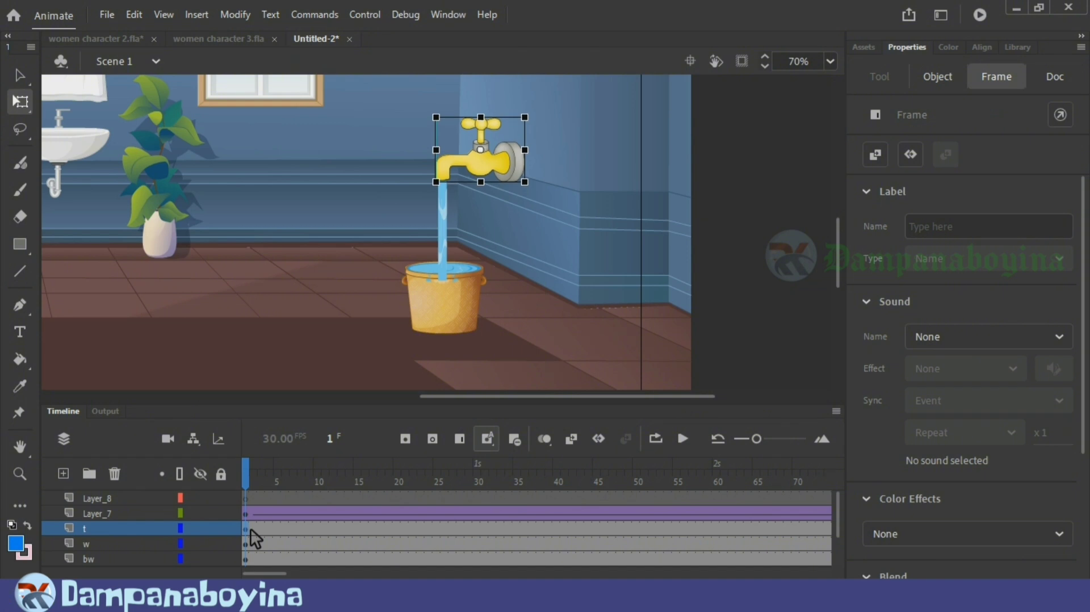
{"action": "left_click", "coordinate": [448, 245]}
{"action": "left_click", "coordinate": [542, 230]}
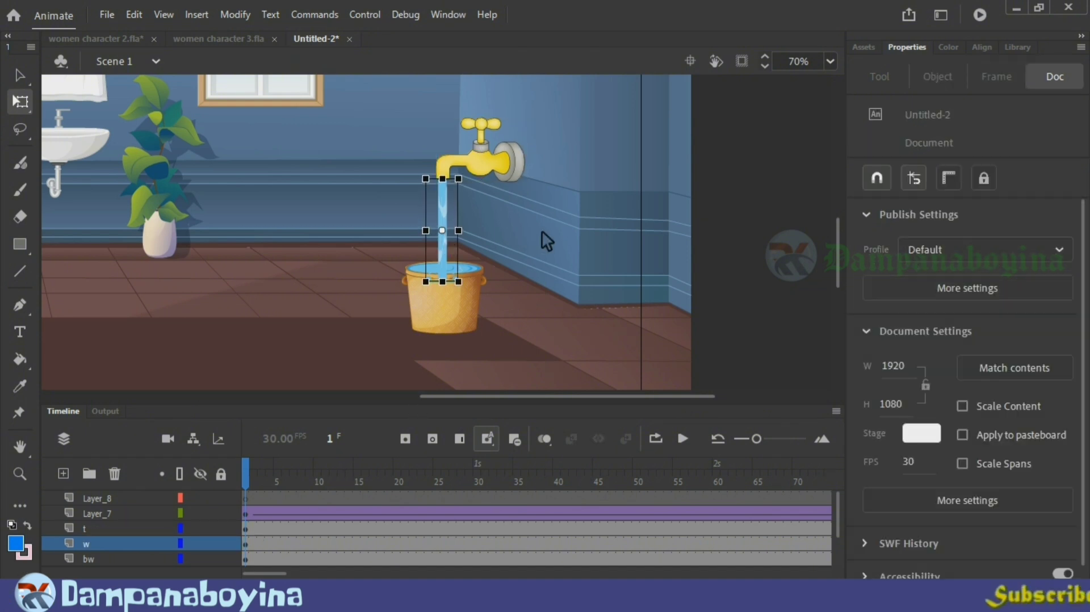
{"action": "left_click_drag", "start_coordinate": [267, 573], "coordinate": [352, 574]}
{"action": "left_click_drag", "start_coordinate": [310, 475], "coordinate": [448, 488]}
{"action": "left_click_drag", "start_coordinate": [350, 574], "coordinate": [271, 575]}
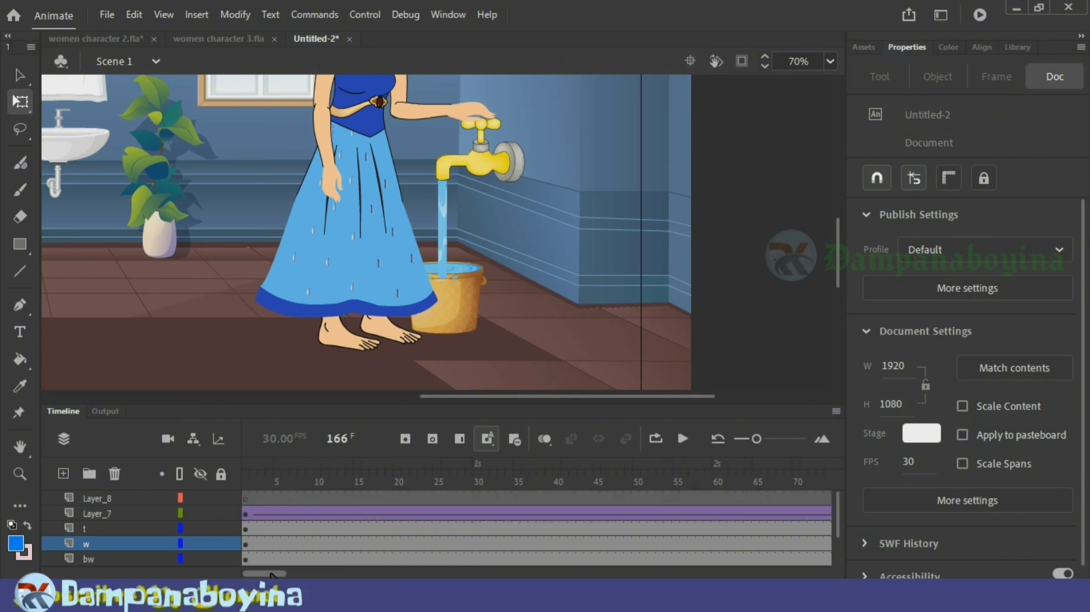
Step: Raise the tap and water stream a little more from frame 1, checking the hand's contact at frame 165
{"action": "left_click", "coordinate": [252, 533]}
{"action": "left_click", "coordinate": [449, 230]}
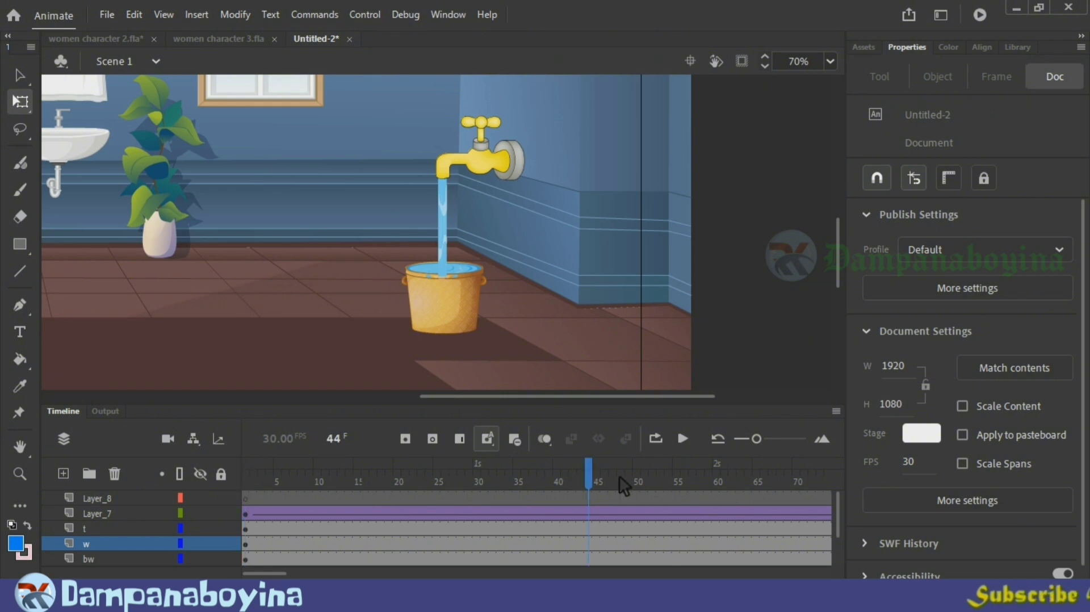
{"action": "left_click_drag", "start_coordinate": [857, 483], "coordinate": [856, 484]}
{"action": "left_click_drag", "start_coordinate": [284, 573], "coordinate": [349, 574]}
{"action": "left_click_drag", "start_coordinate": [373, 489], "coordinate": [496, 483]}
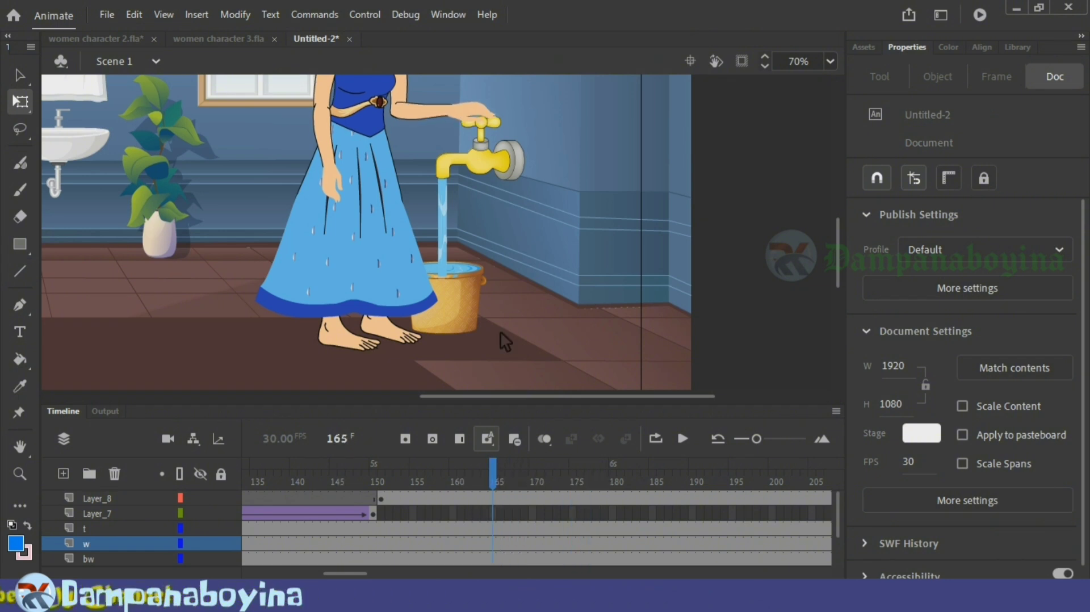
Step: Cut the cross-shaped handle pieces out of the tap group on layer t and return to Scene 1
{"action": "left_click", "coordinate": [497, 172]}
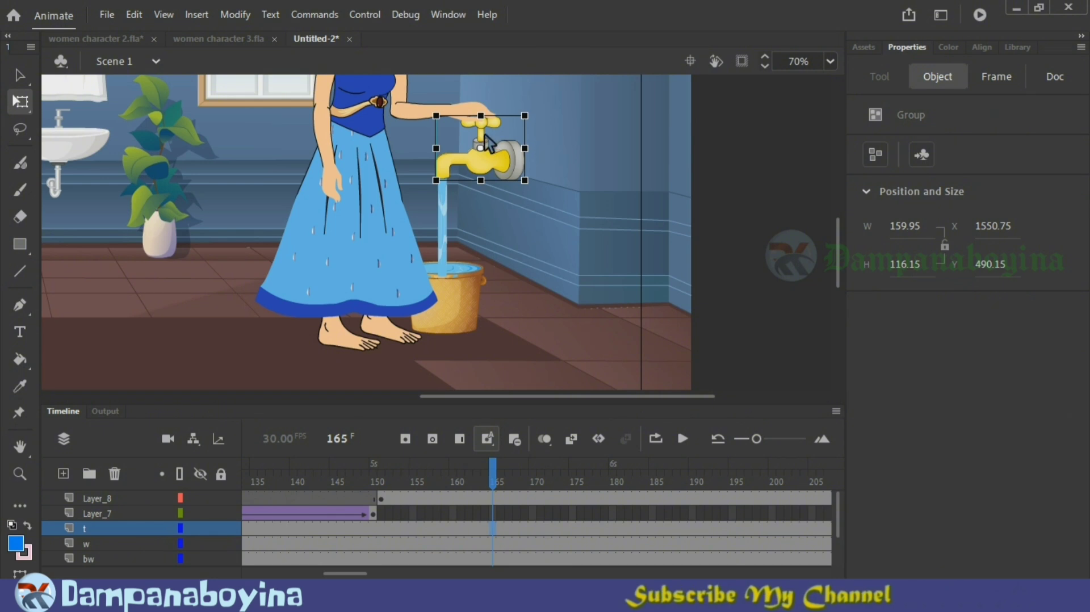
{"action": "double_click", "coordinate": [485, 136]}
{"action": "left_click", "coordinate": [561, 125]}
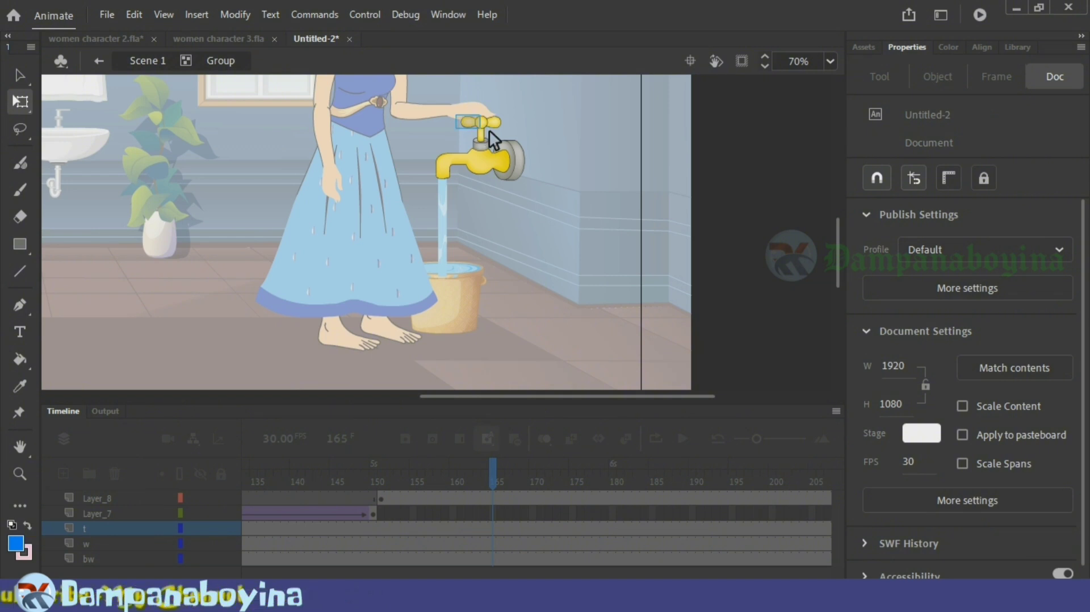
{"action": "left_click", "coordinate": [489, 132]}
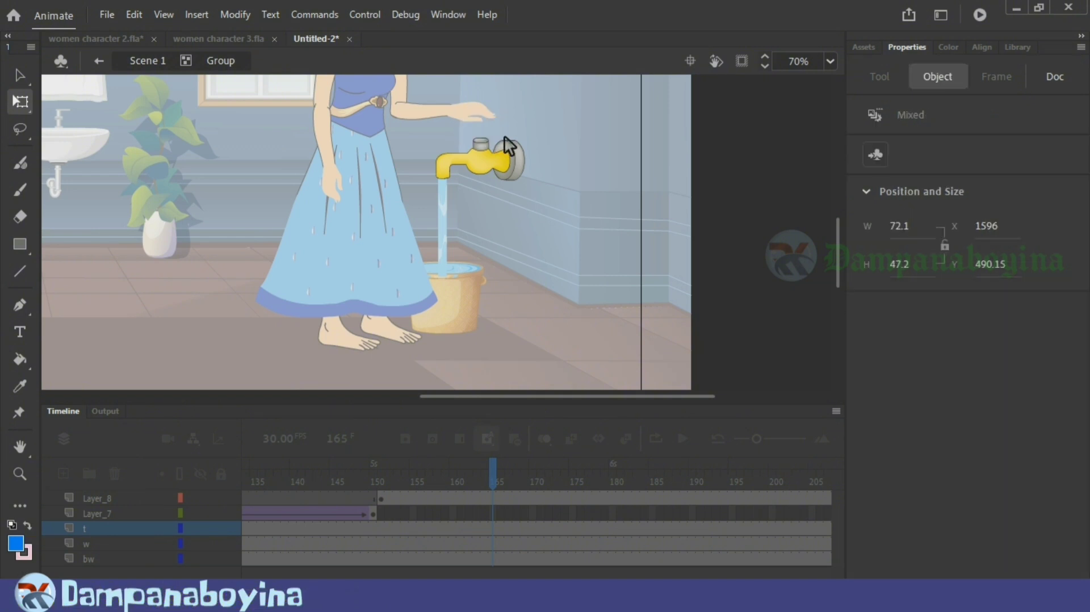
{"action": "left_click", "coordinate": [547, 192]}
{"action": "double_click", "coordinate": [547, 192]}
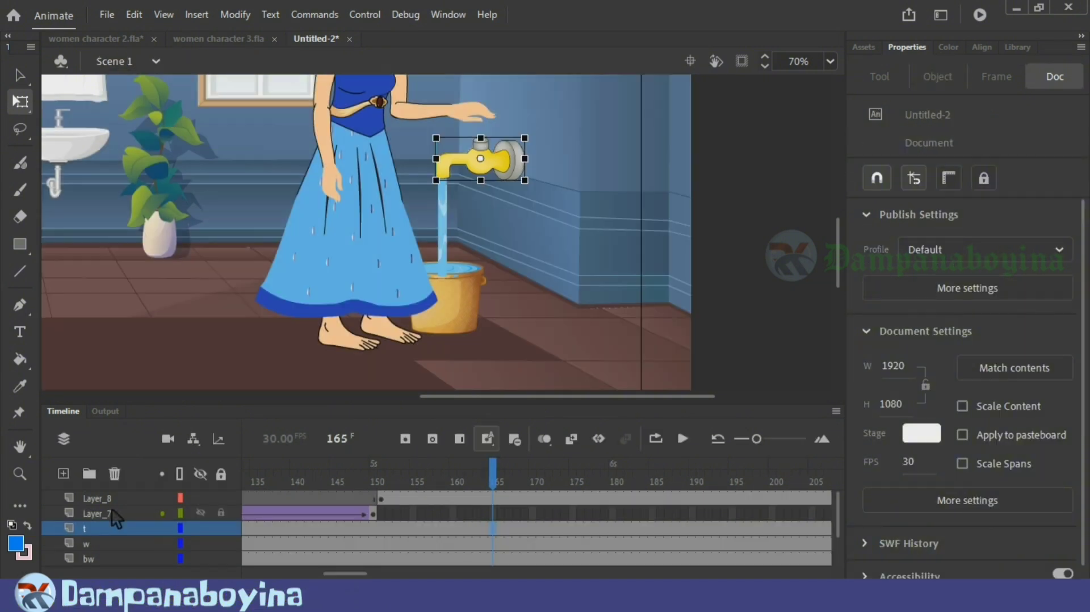
Step: Add a new layer above layer t and paste the tap handle in place at frame 1
{"action": "left_click", "coordinate": [69, 473]}
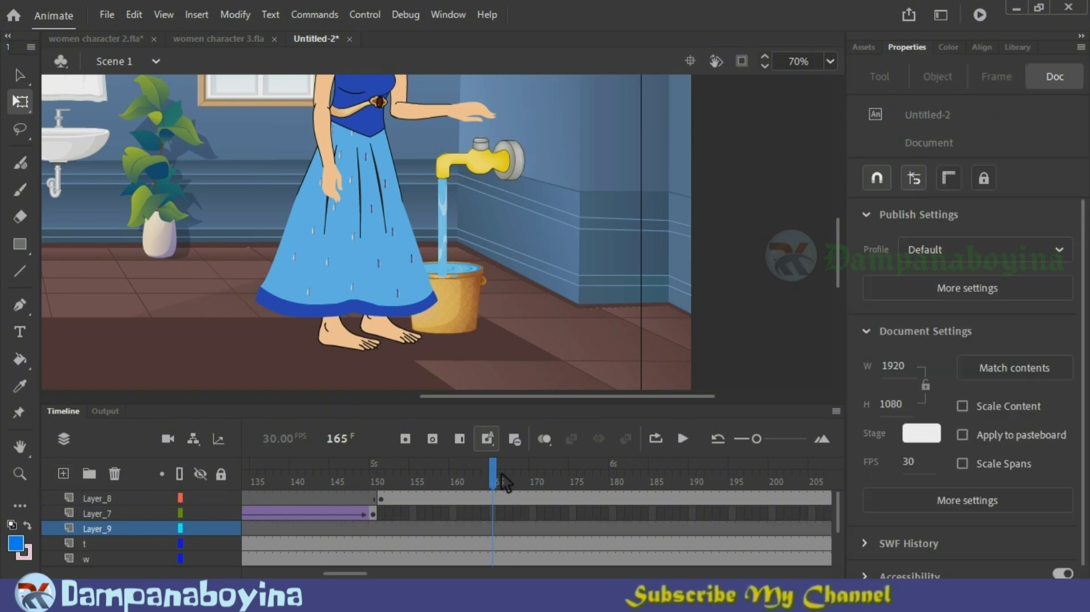
{"action": "left_click", "coordinate": [321, 478]}
{"action": "left_click_drag", "start_coordinate": [346, 573], "coordinate": [265, 574]}
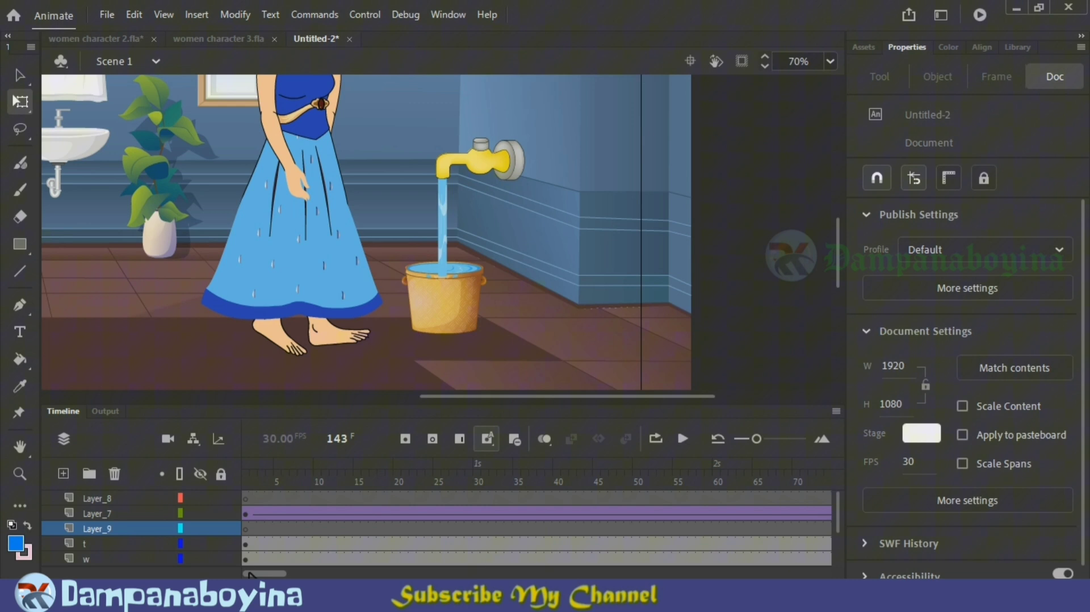
{"action": "left_click", "coordinate": [248, 529]}
{"action": "right_click", "coordinate": [461, 122]}
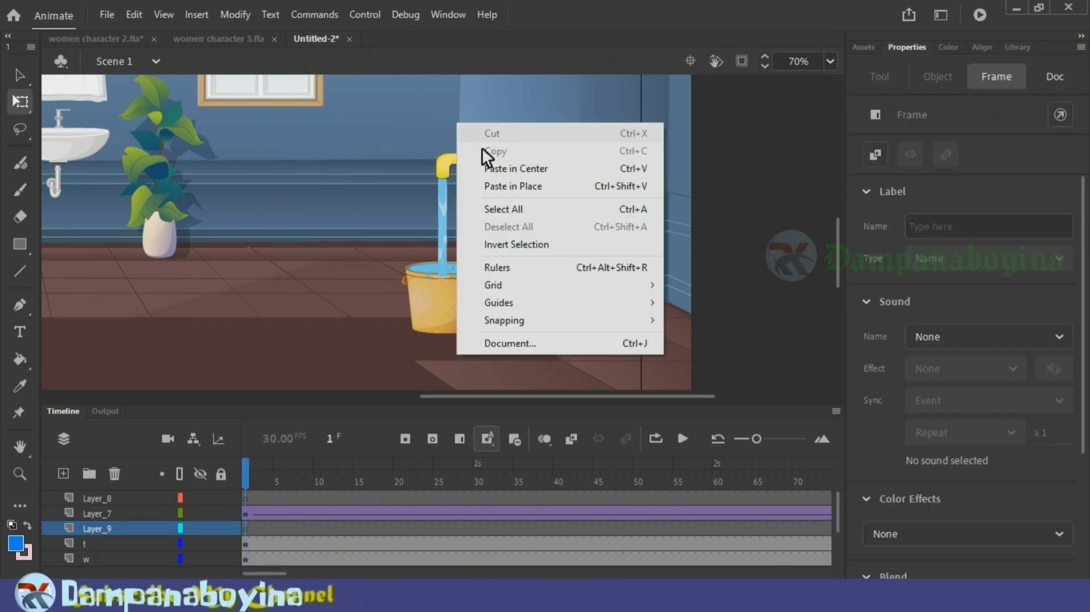
{"action": "left_click", "coordinate": [499, 184]}
Step: Convert the tap handle on Layer_9 into a graphic symbol
{"action": "left_click", "coordinate": [110, 529]}
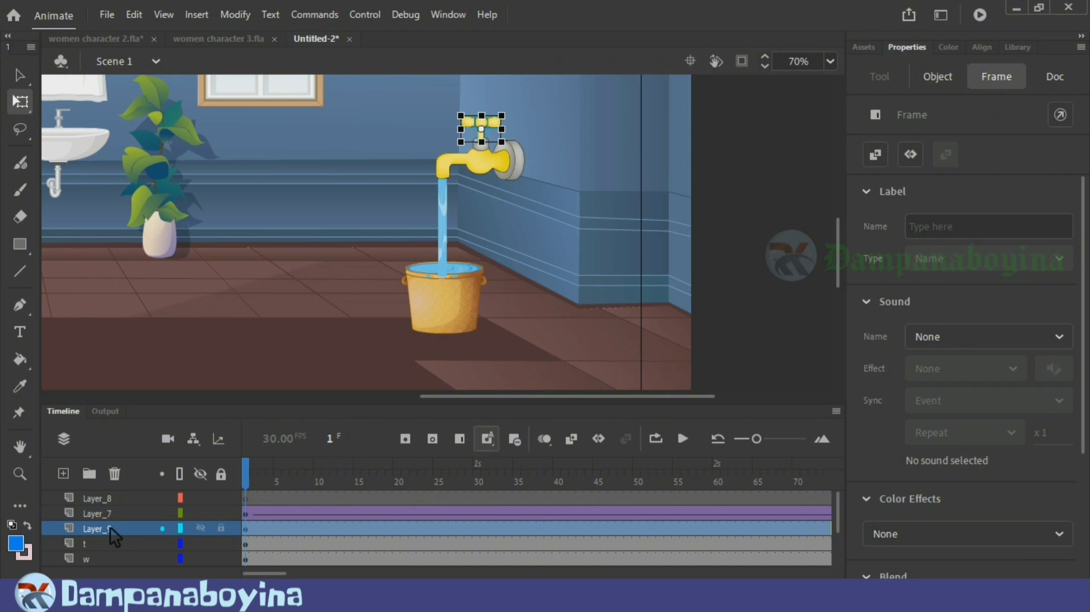
{"action": "key", "text": "F8"}
{"action": "key", "text": "Return"}
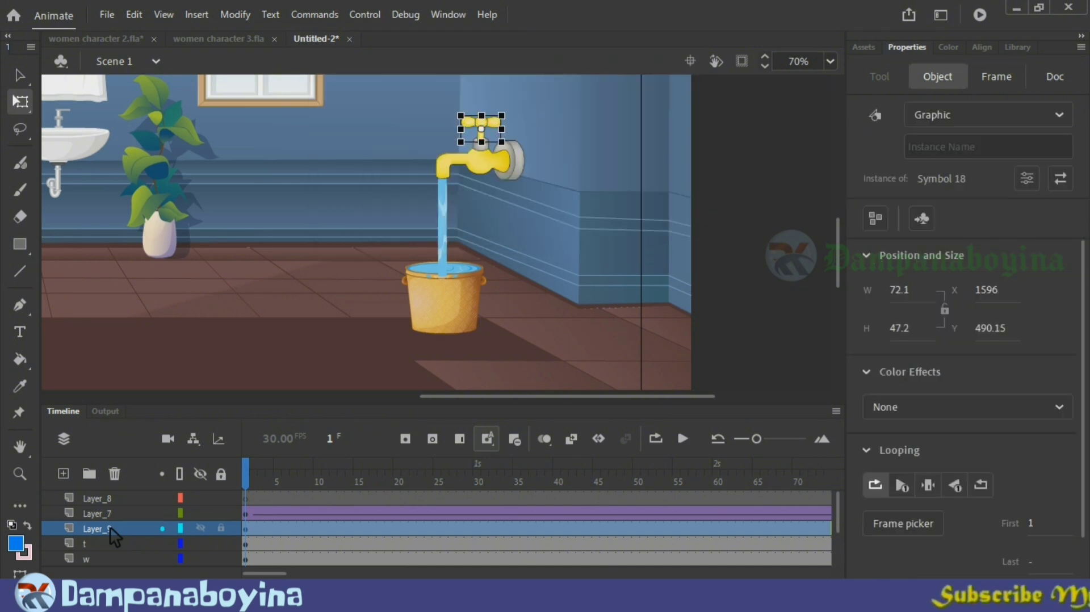
Step: Convert the tap body, water stream, bucket and bucket water on layer bw each into a symbol
{"action": "left_click", "coordinate": [488, 157]}
{"action": "key", "text": "F8"}
{"action": "key", "text": "Escape"}
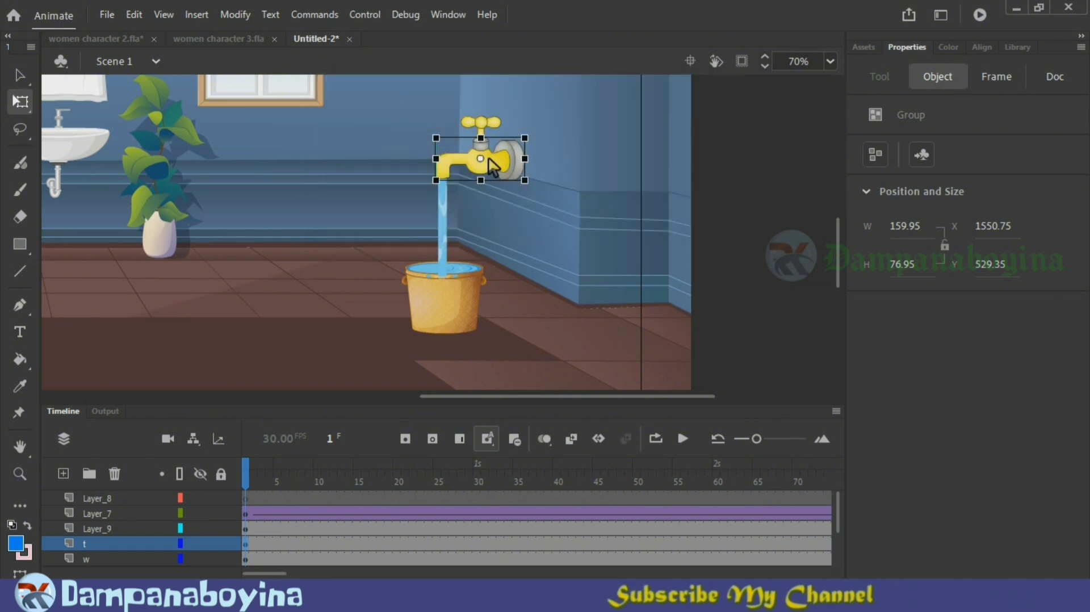
{"action": "left_click", "coordinate": [447, 232]}
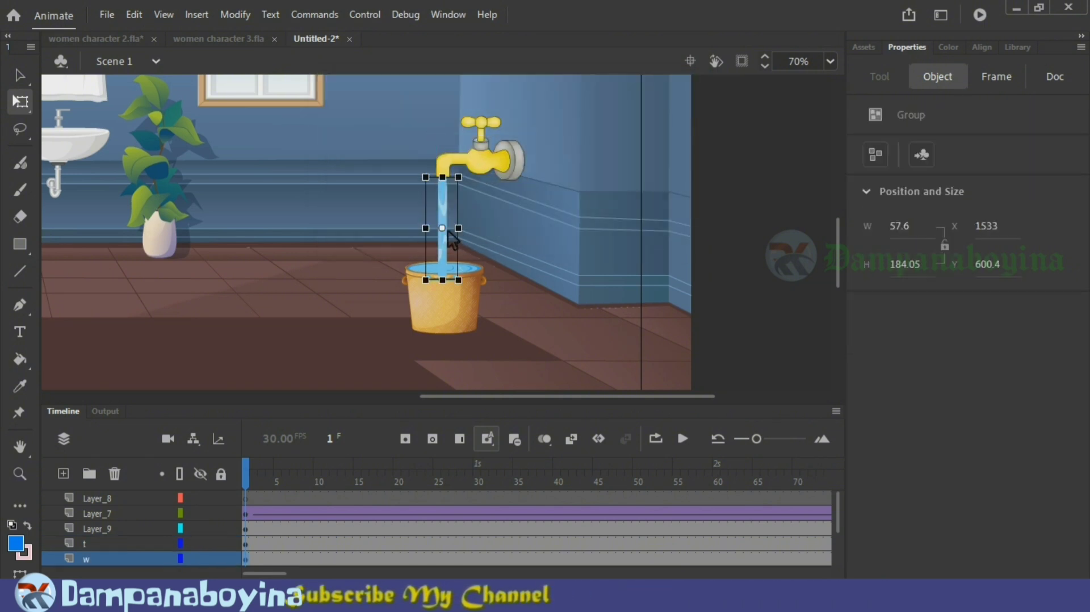
{"action": "key", "text": "F8"}
{"action": "key", "text": "Escape"}
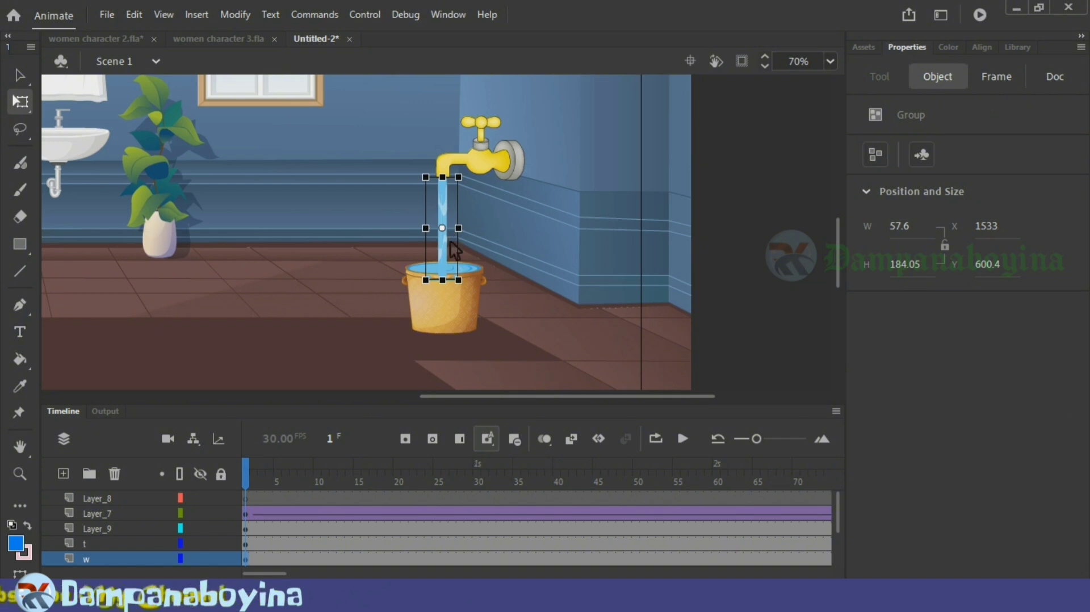
{"action": "left_click", "coordinate": [471, 307]}
{"action": "key", "text": "F8"}
{"action": "key", "text": "Escape"}
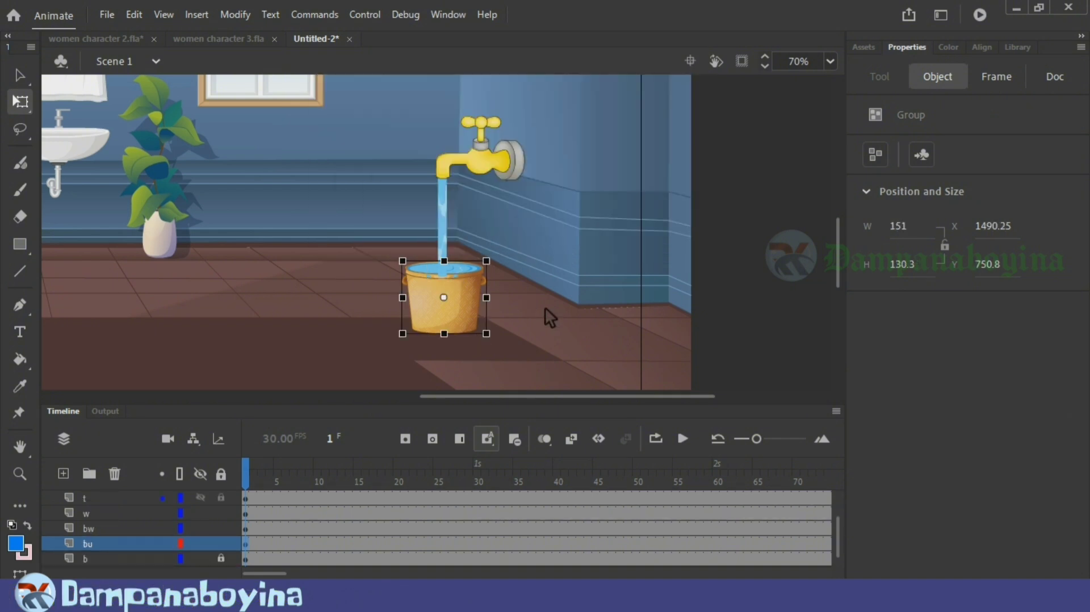
{"action": "left_click", "coordinate": [102, 529]}
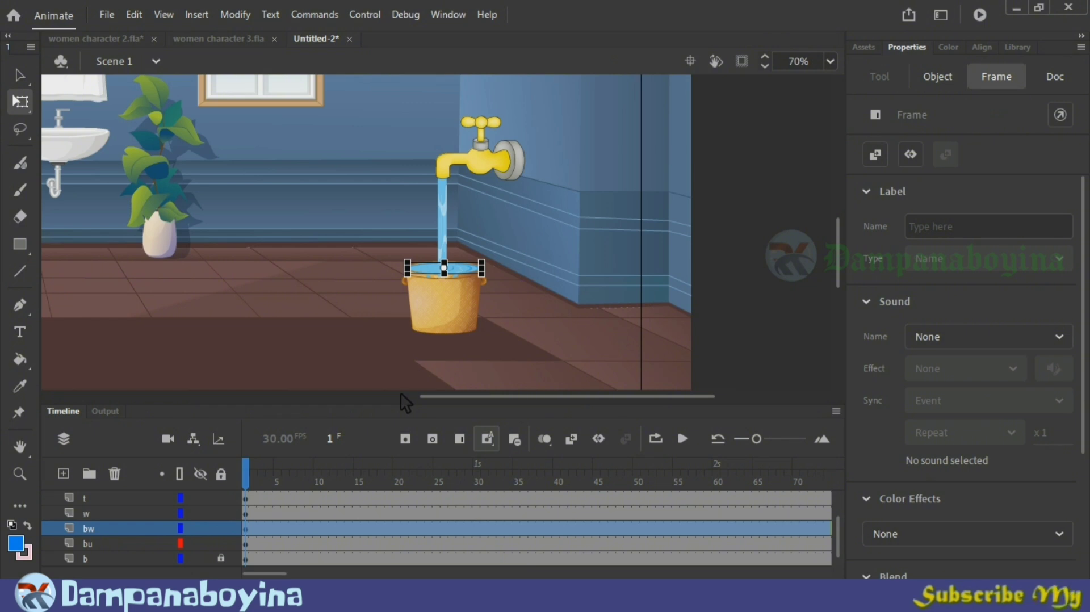
{"action": "key", "text": "F8"}
{"action": "key", "text": "Return"}
Step: Insert a keyframe for the tap handle on Layer_9 at frame 165, where the woman's hand reaches it
{"action": "left_click_drag", "start_coordinate": [284, 574], "coordinate": [352, 574]}
{"action": "scroll", "coordinate": [418, 509], "scroll_direction": "up", "scroll_amount": 2}
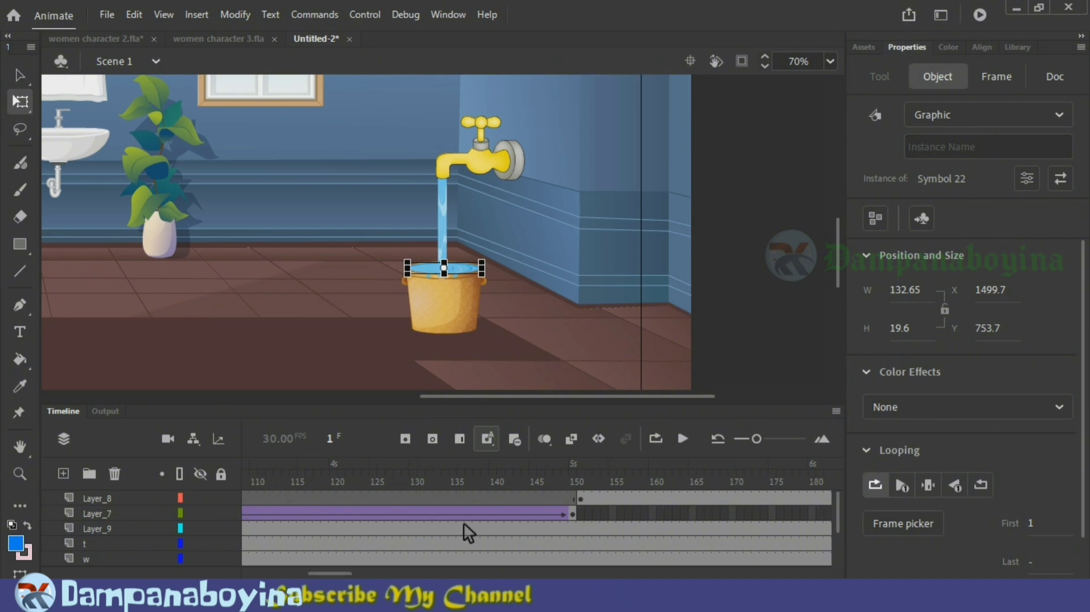
{"action": "left_click_drag", "start_coordinate": [571, 480], "coordinate": [704, 488]}
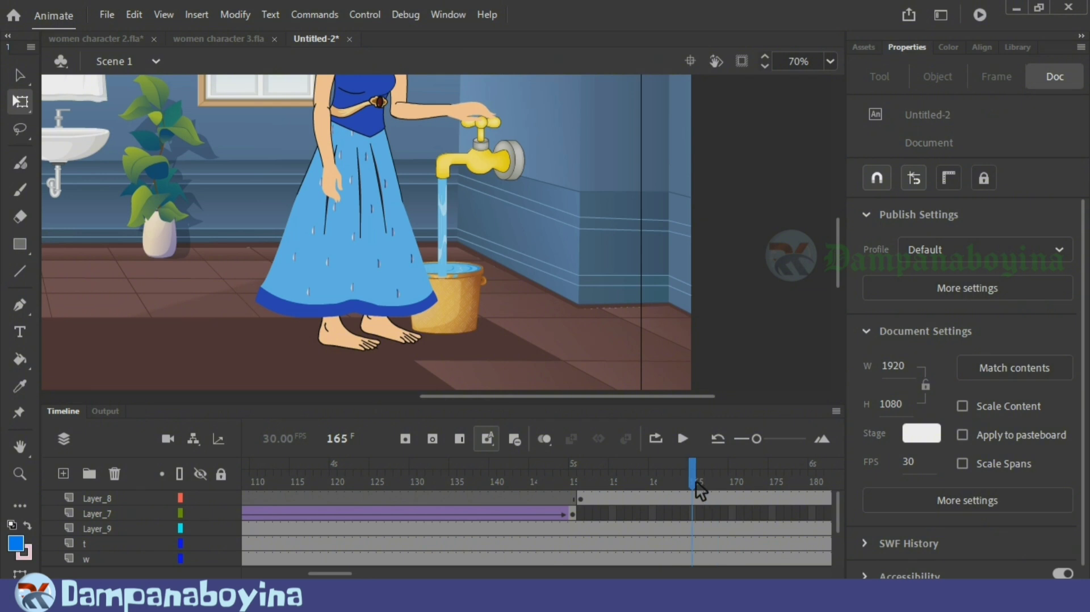
{"action": "left_click", "coordinate": [485, 133]}
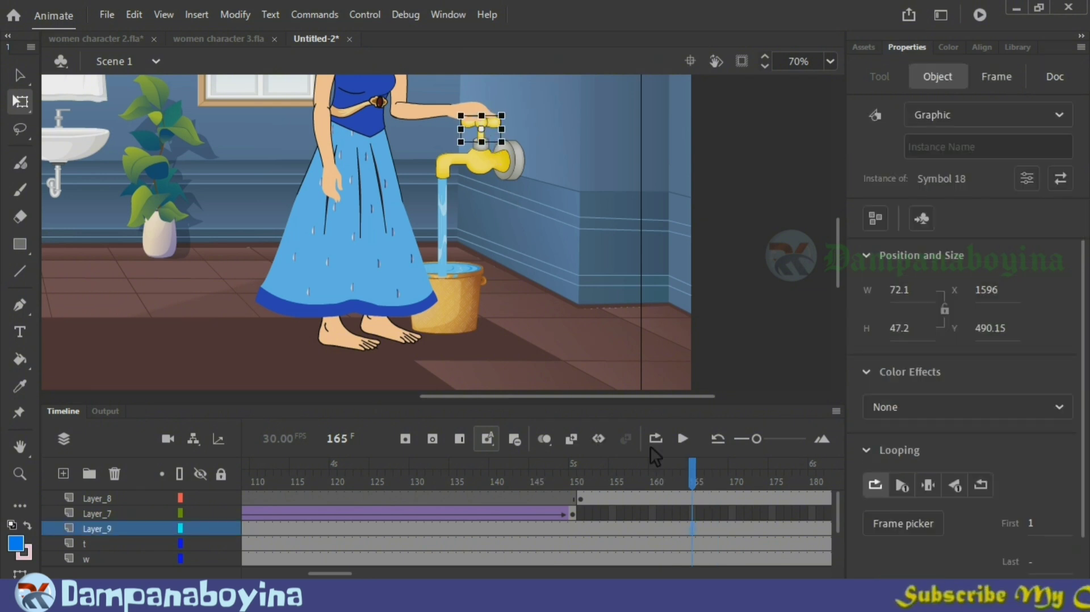
{"action": "key", "text": "F6"}
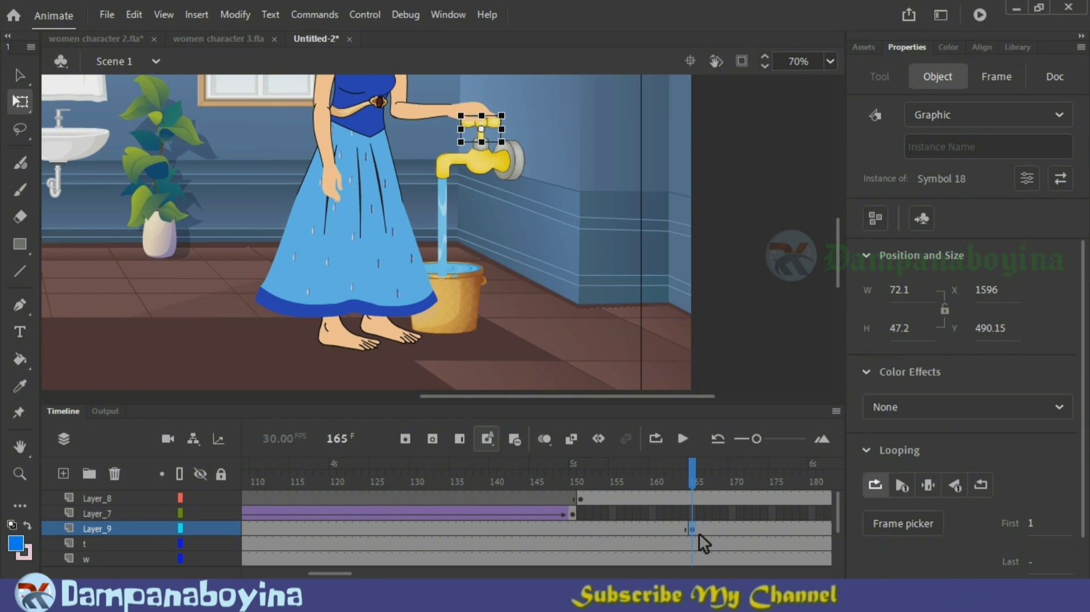
Step: Scrub through the hand's movement and insert a second handle keyframe on Layer_9 at frame 191
{"action": "left_click_drag", "start_coordinate": [691, 480], "coordinate": [787, 480]}
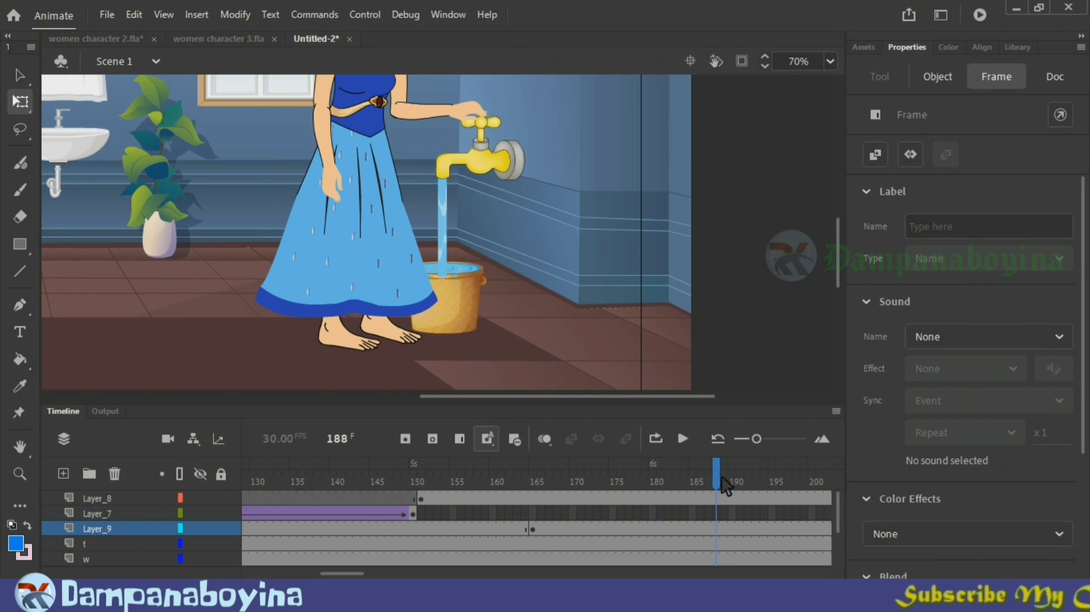
{"action": "mouse_move", "coordinate": [725, 485]}
{"action": "left_mouse_down"}
{"action": "mouse_move", "coordinate": [752, 486]}
{"action": "mouse_move", "coordinate": [743, 486]}
{"action": "left_mouse_up"}
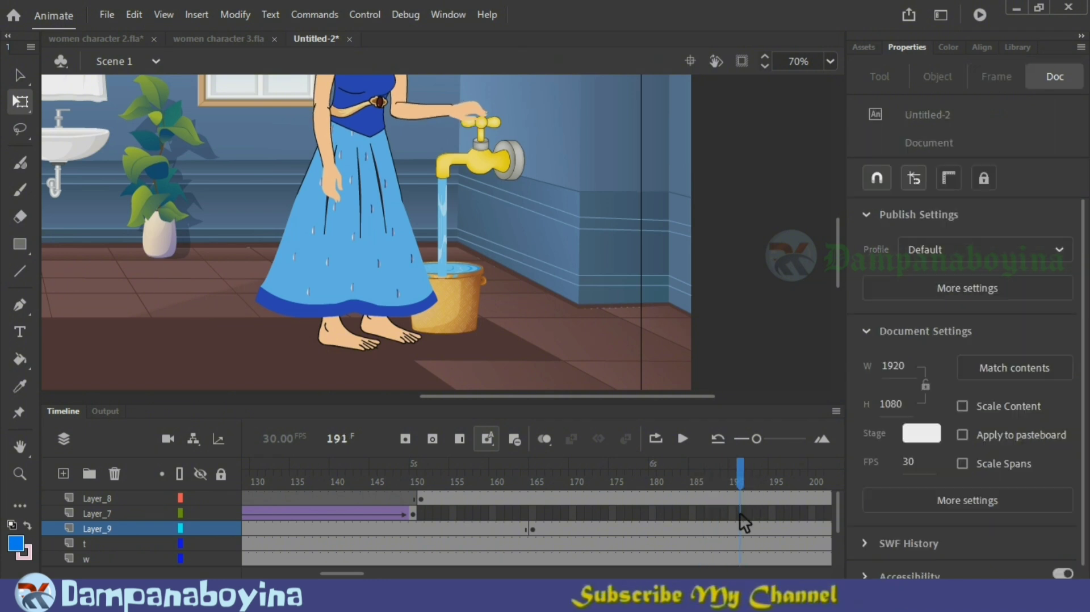
{"action": "left_click", "coordinate": [744, 531]}
{"action": "key", "text": "F6"}
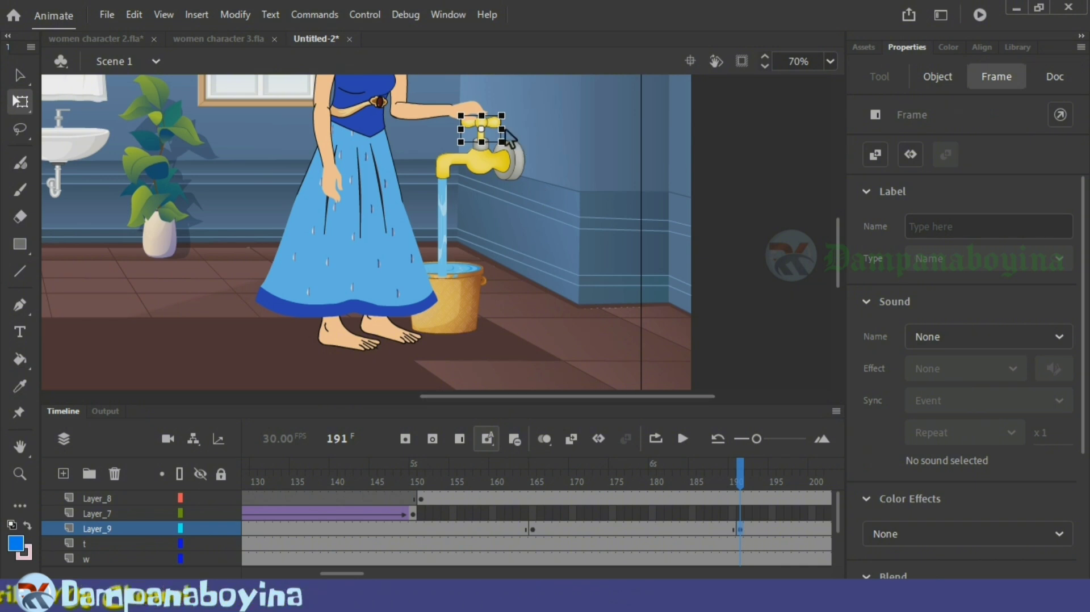
Step: Narrow the tap handle at frame 191 to about 52 px wide and tilt it slightly to suggest turning
{"action": "left_click_drag", "start_coordinate": [506, 129], "coordinate": [498, 133]}
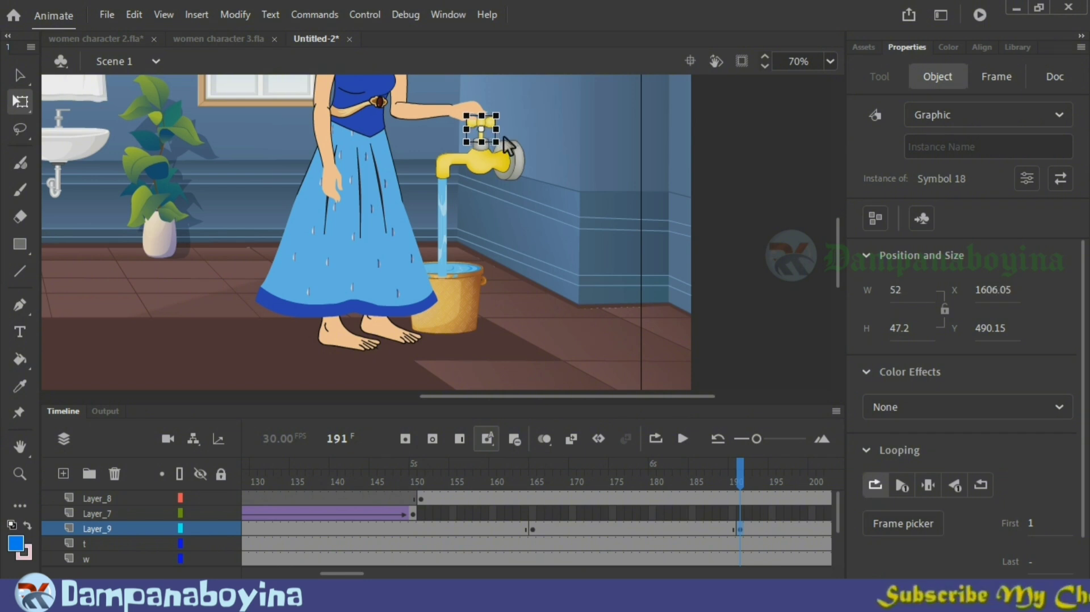
{"action": "left_click_drag", "start_coordinate": [499, 122], "coordinate": [499, 119]}
{"action": "left_click", "coordinate": [536, 127]}
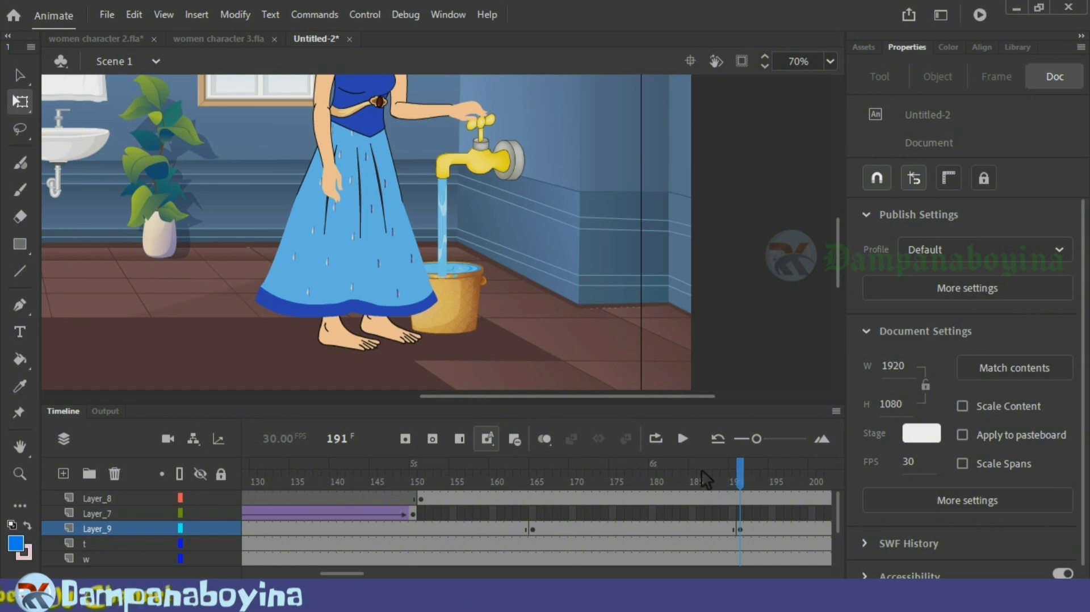
Step: Create a classic tween on Layer_9 between the tap handle keyframes at frames 165 and 191 and preview the handle's turn
{"action": "left_click_drag", "start_coordinate": [553, 483], "coordinate": [748, 503]}
{"action": "left_click", "coordinate": [673, 530]}
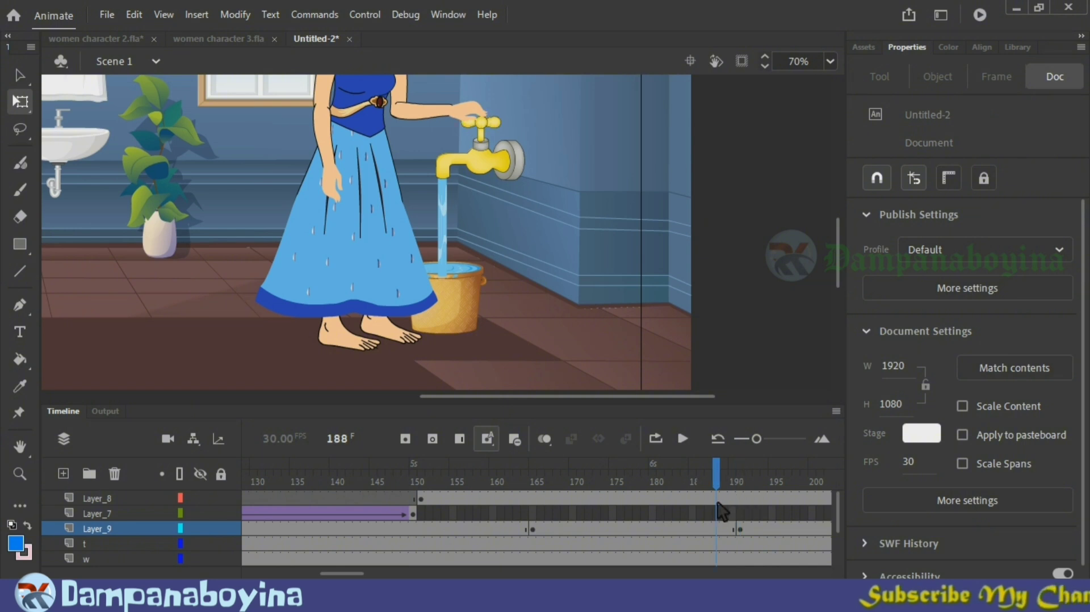
{"action": "right_click", "coordinate": [672, 531]}
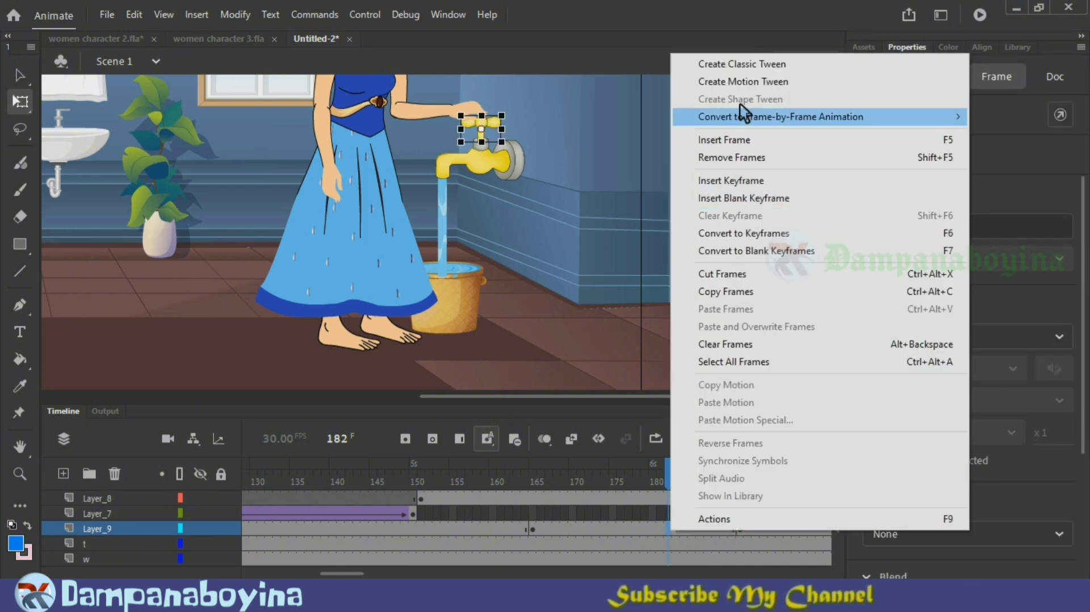
{"action": "left_click", "coordinate": [746, 62]}
{"action": "left_click", "coordinate": [596, 480]}
{"action": "left_click_drag", "start_coordinate": [597, 480], "coordinate": [558, 479]}
{"action": "left_click", "coordinate": [564, 376]}
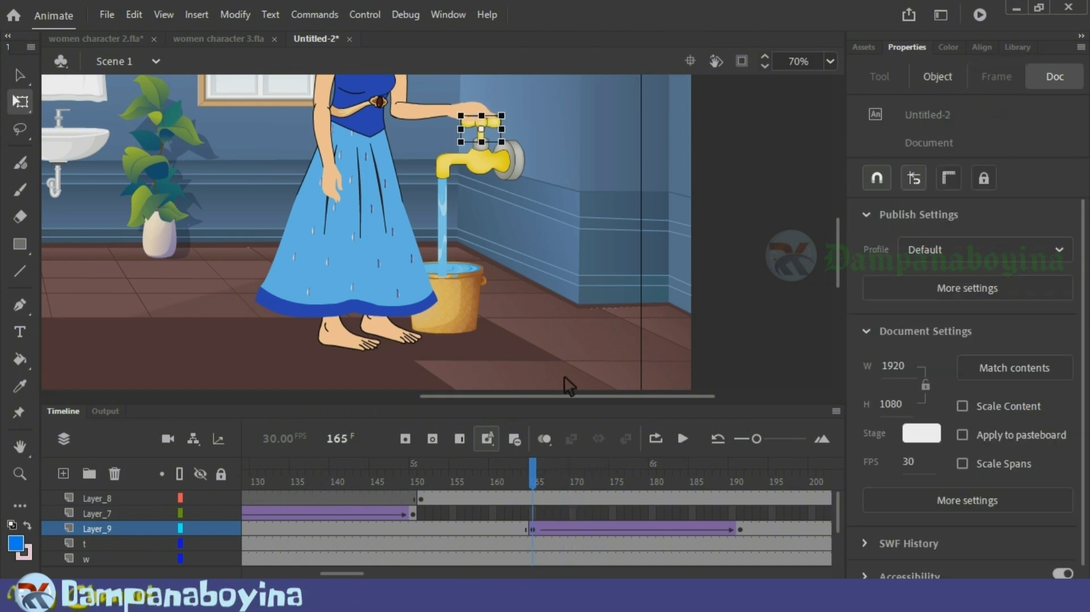
{"action": "left_click", "coordinate": [597, 480]}
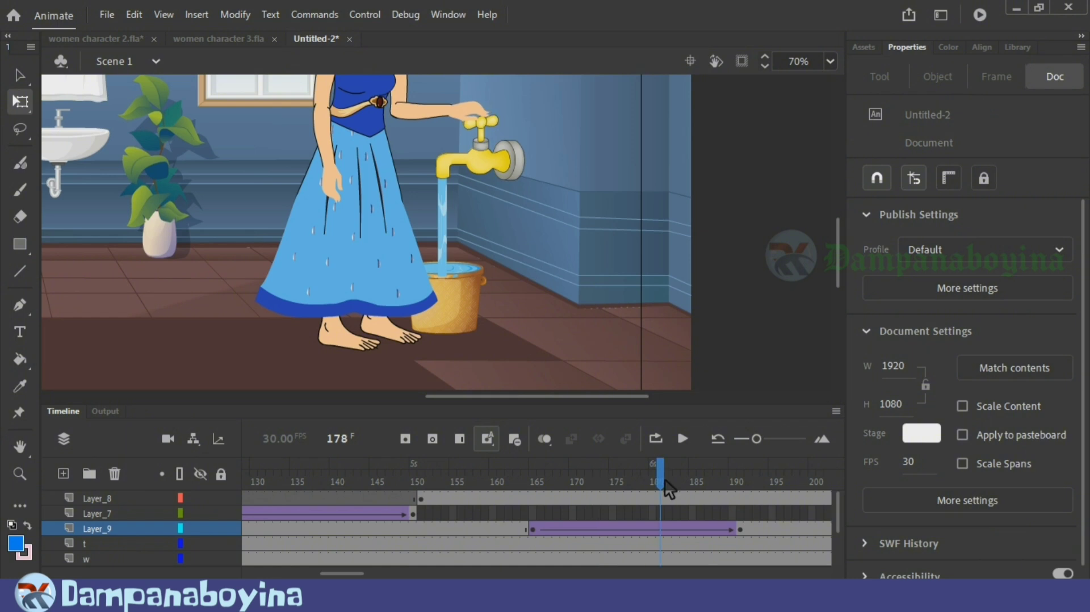
Step: Shorten the handle tween on Layer_9 by removing frames so its end keyframe falls at frame 183, and scrub through it
{"action": "left_click_drag", "start_coordinate": [753, 505], "coordinate": [737, 529]}
{"action": "key", "text": "shift+F5"}
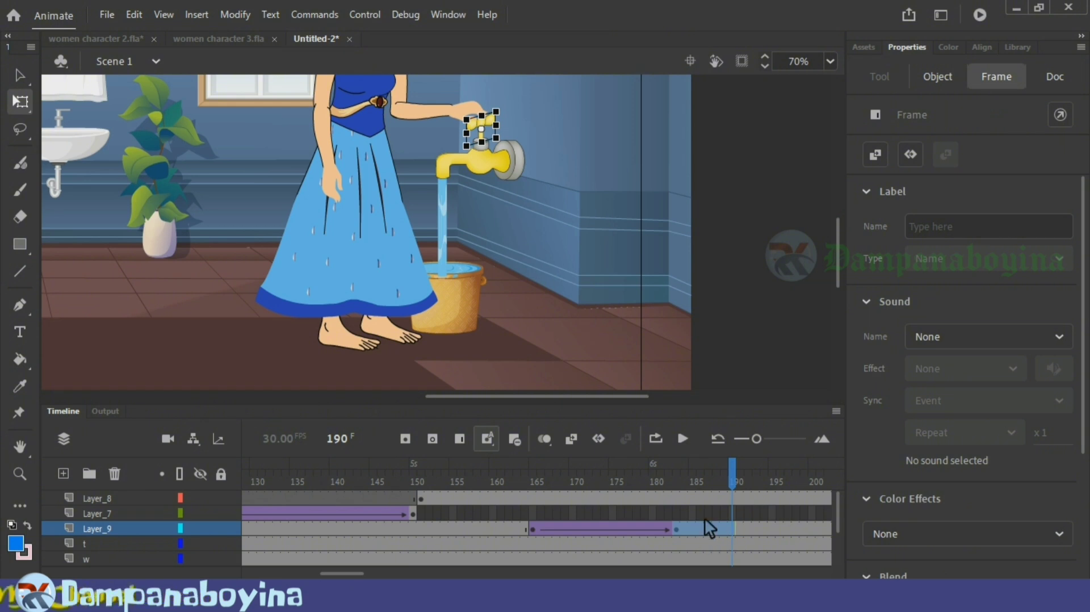
{"action": "left_click", "coordinate": [591, 342]}
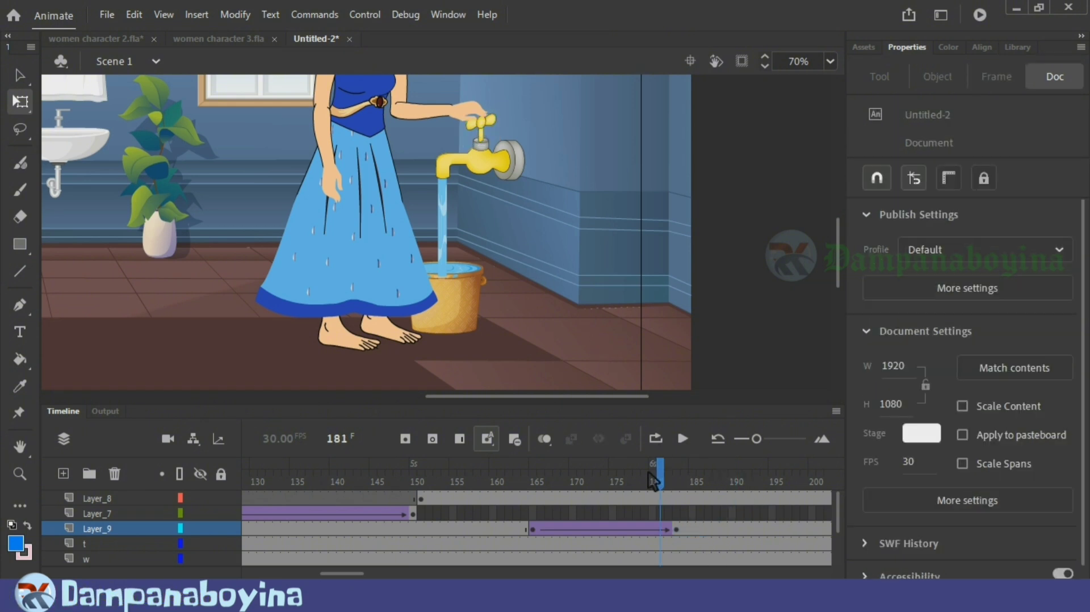
{"action": "left_click_drag", "start_coordinate": [694, 486], "coordinate": [625, 514]}
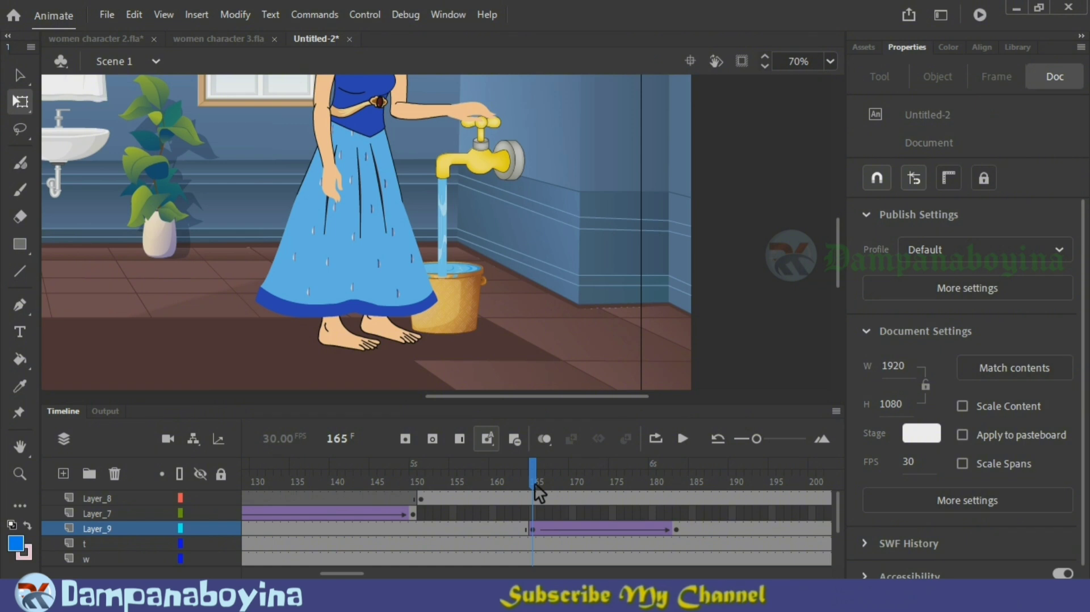
Step: Open the water stream symbol on layer w for editing and enter its nested groups down to the foam at the stream's base
{"action": "scroll", "coordinate": [843, 527], "scroll_direction": "down", "scroll_amount": 1}
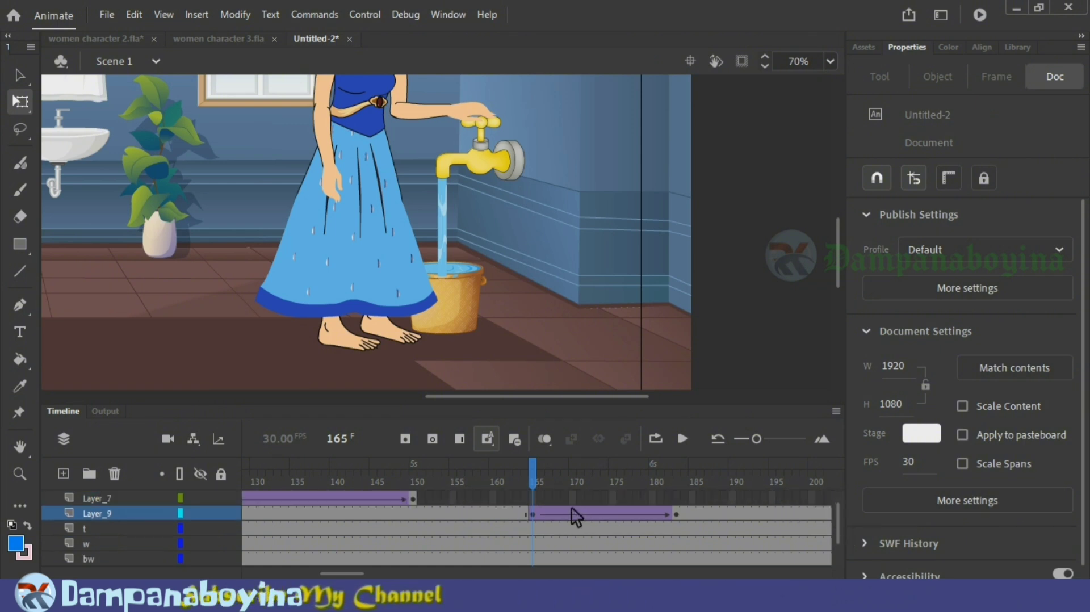
{"action": "scroll", "coordinate": [731, 514], "scroll_direction": "down", "scroll_amount": 1}
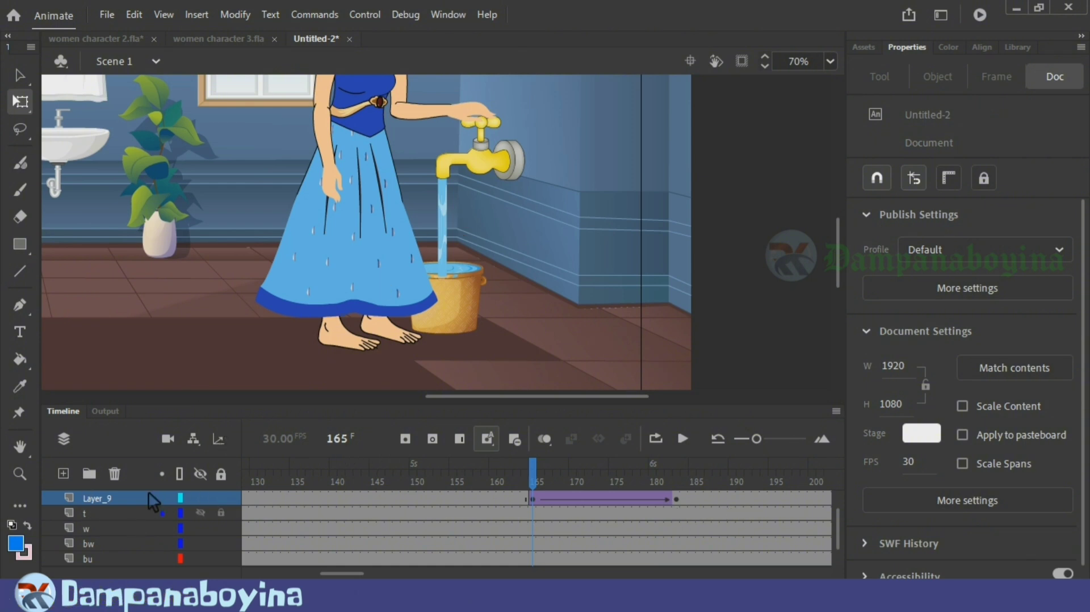
{"action": "left_click", "coordinate": [455, 224]}
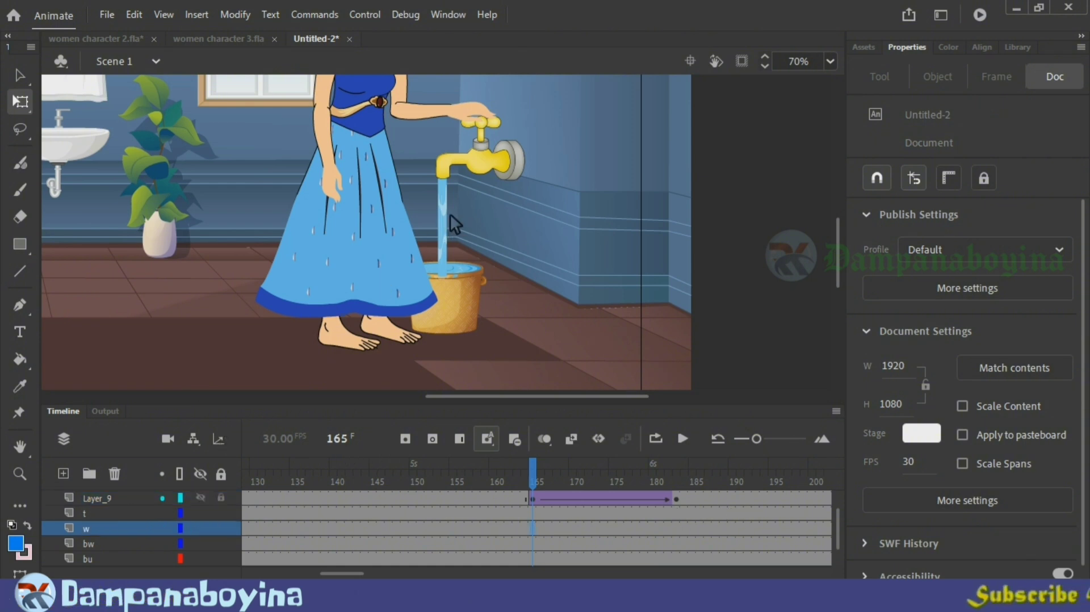
{"action": "double_click", "coordinate": [451, 253]}
{"action": "left_click", "coordinate": [502, 247]}
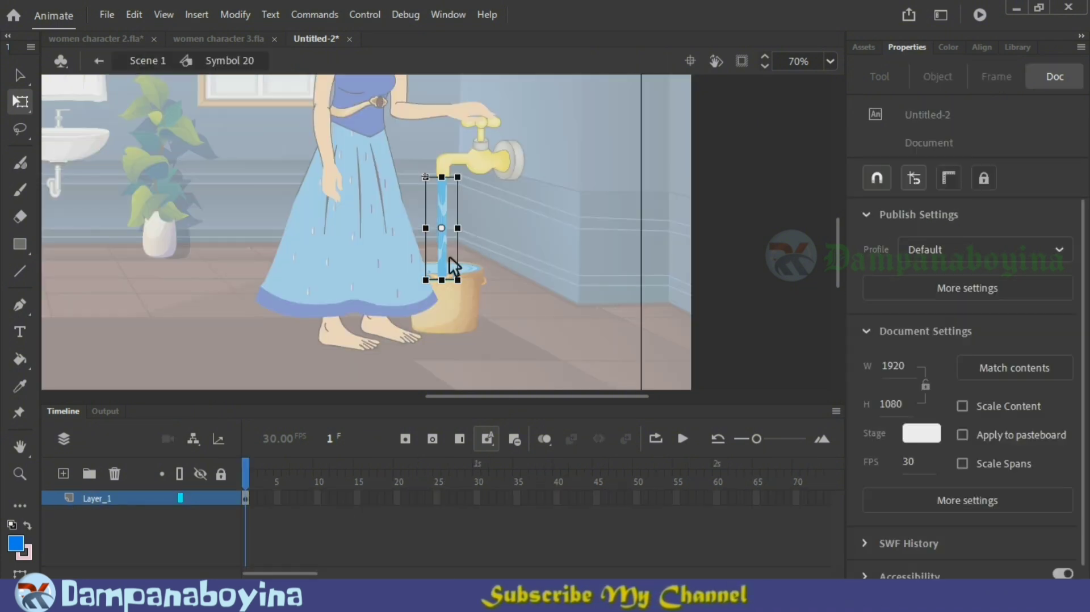
{"action": "scroll", "coordinate": [448, 257], "scroll_direction": "up", "scroll_amount": 3}
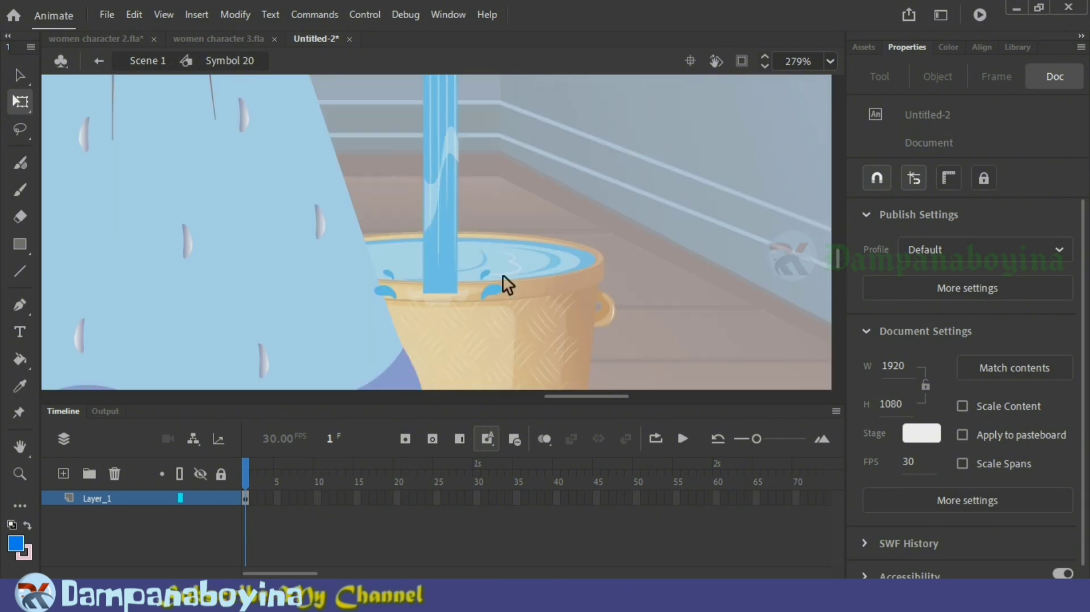
{"action": "left_click", "coordinate": [442, 238]}
{"action": "double_click", "coordinate": [454, 282]}
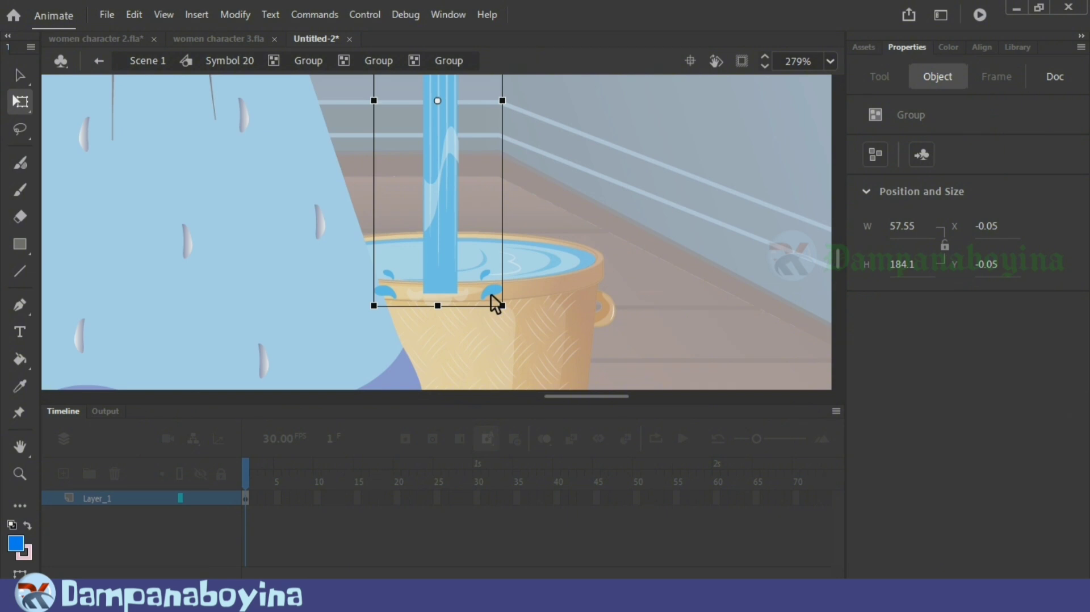
{"action": "double_click", "coordinate": [454, 297]}
{"action": "double_click", "coordinate": [455, 296]}
{"action": "left_click", "coordinate": [472, 322]}
{"action": "left_click", "coordinate": [453, 299]}
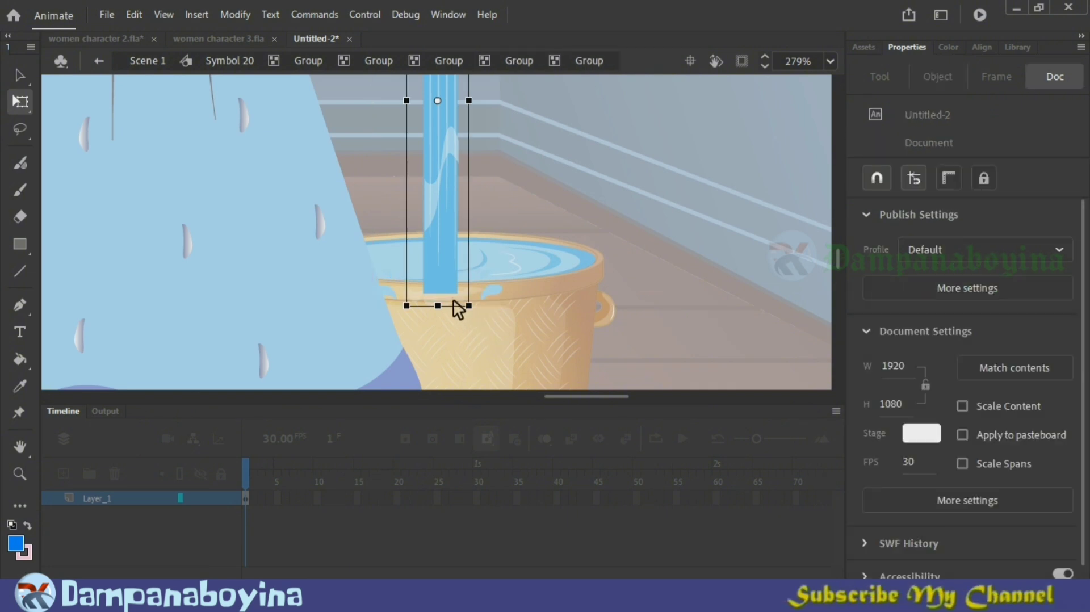
{"action": "double_click", "coordinate": [453, 299]}
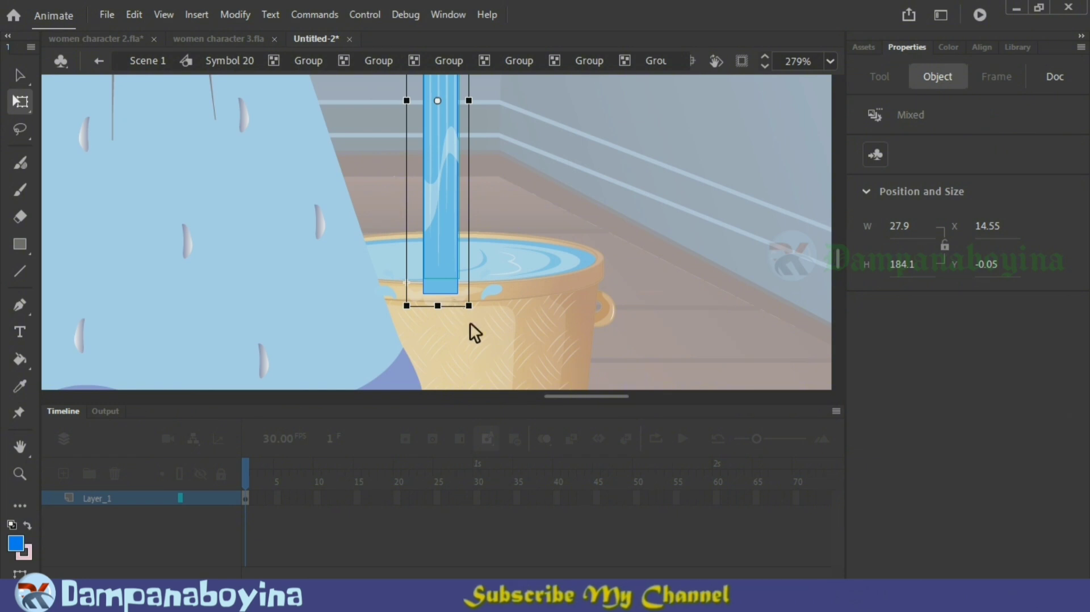
Step: Cut the translucent white foam shape out of the water stream symbol and return to Scene 1
{"action": "left_click", "coordinate": [471, 322]}
{"action": "left_click", "coordinate": [447, 302]}
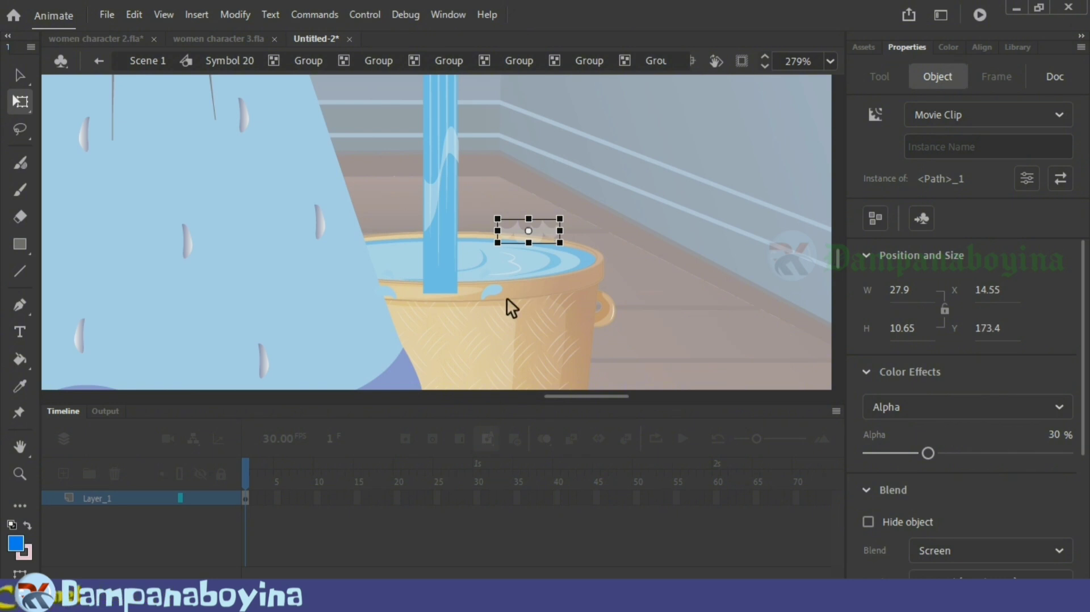
{"action": "left_click", "coordinate": [656, 250]}
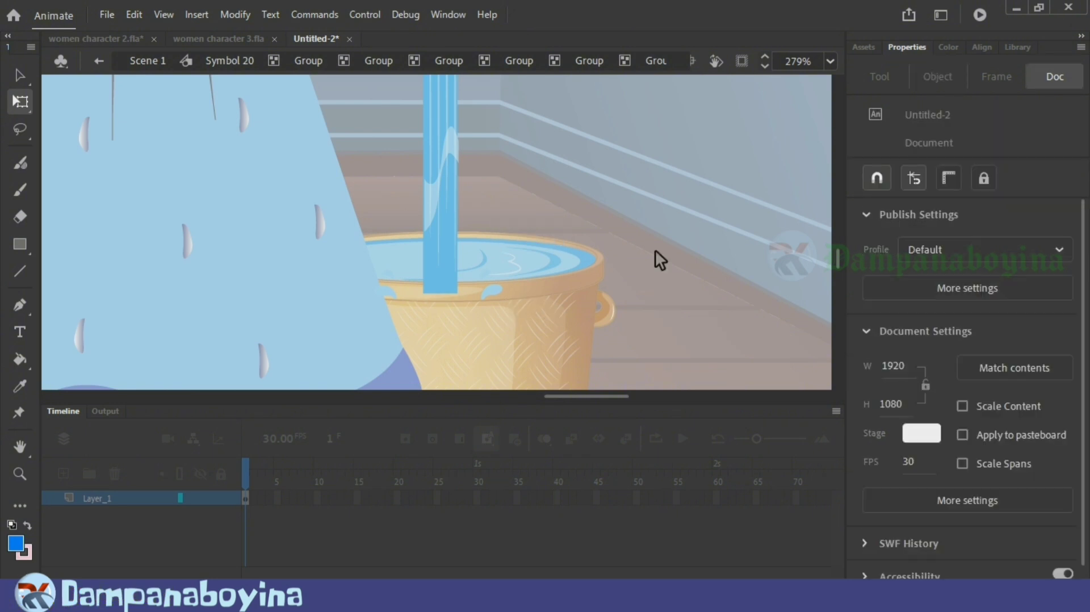
{"action": "double_click", "coordinate": [655, 250]}
{"action": "double_click", "coordinate": [656, 249]}
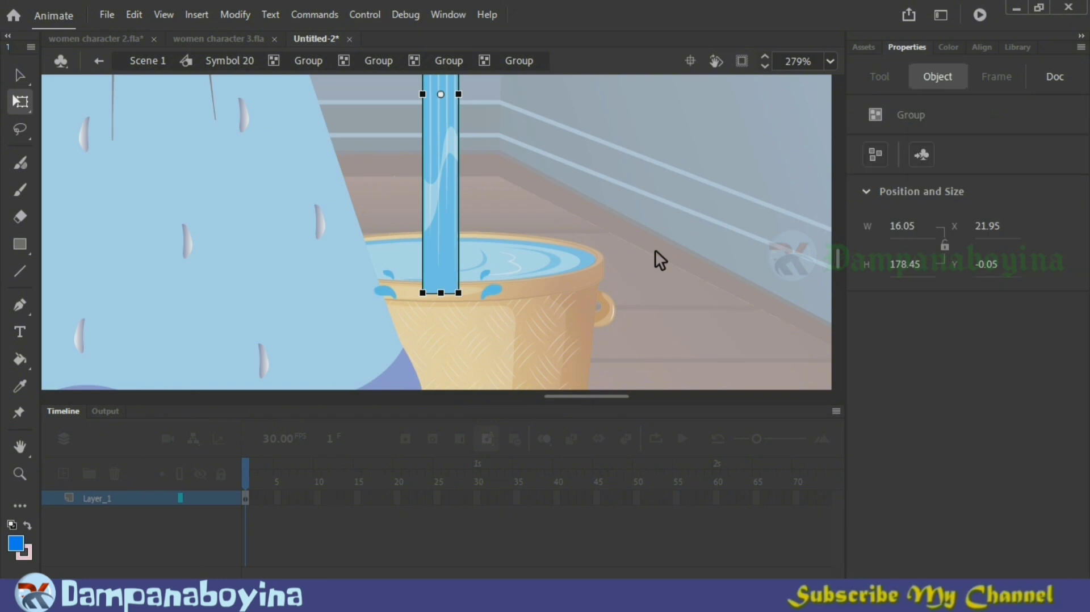
{"action": "double_click", "coordinate": [655, 250]}
{"action": "double_click", "coordinate": [655, 250]}
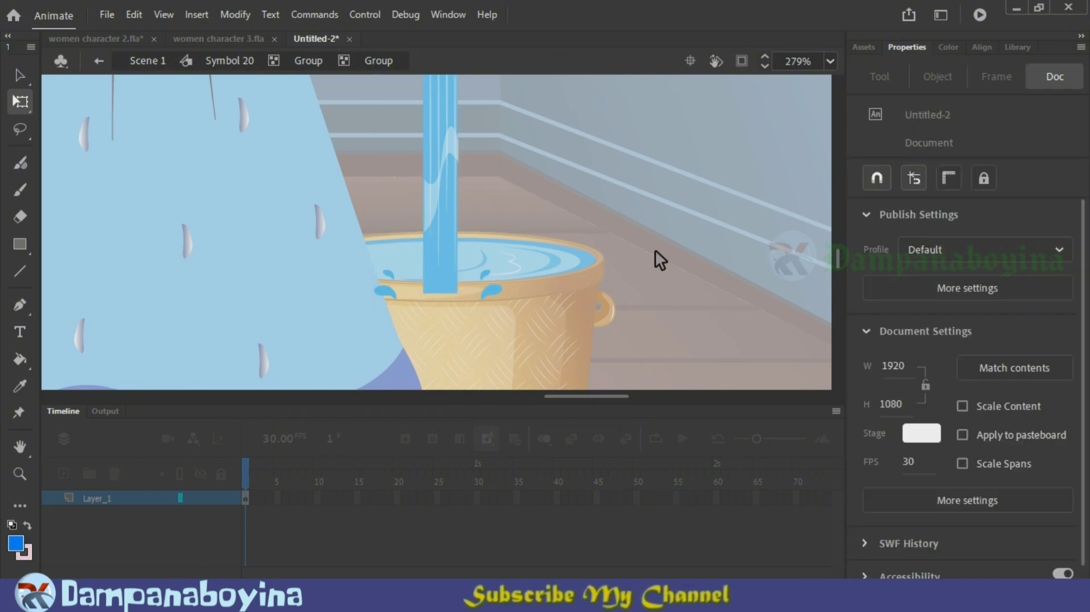
{"action": "double_click", "coordinate": [655, 249]}
{"action": "double_click", "coordinate": [655, 250]}
{"action": "double_click", "coordinate": [656, 250]}
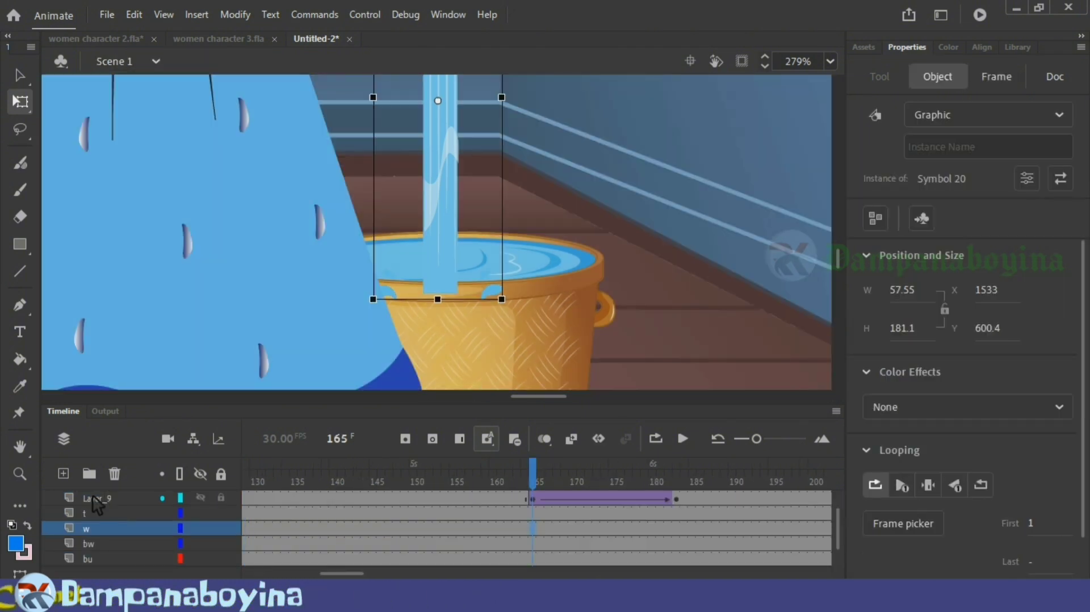
Step: Add a layer above w at frame 1, paste the foam shape there and place it at about X 1603, Y 743
{"action": "left_click_drag", "start_coordinate": [360, 573], "coordinate": [194, 570]}
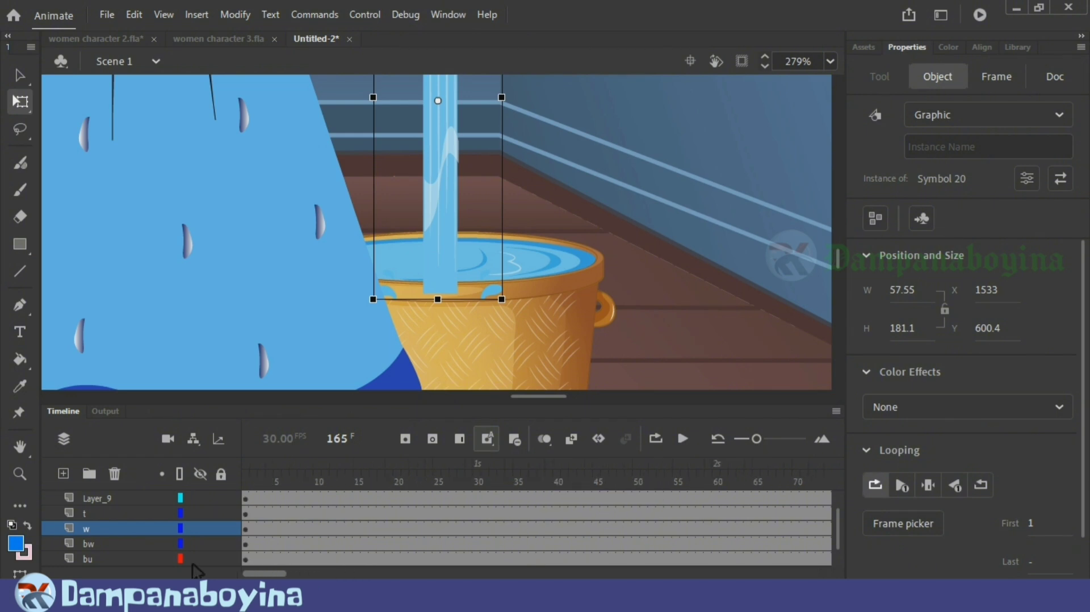
{"action": "left_click", "coordinate": [245, 530]}
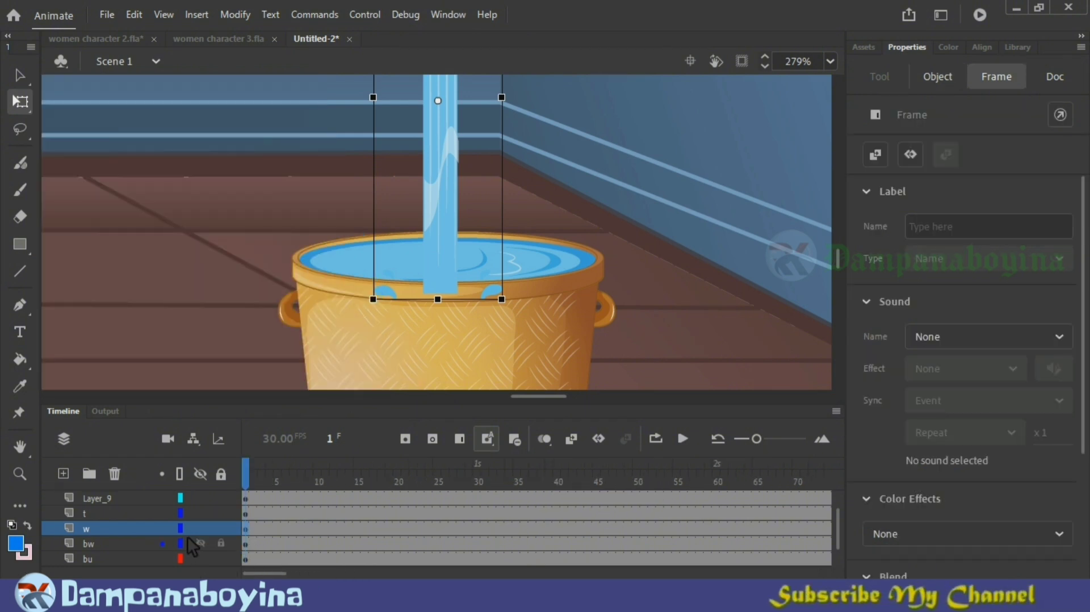
{"action": "left_click", "coordinate": [63, 474]}
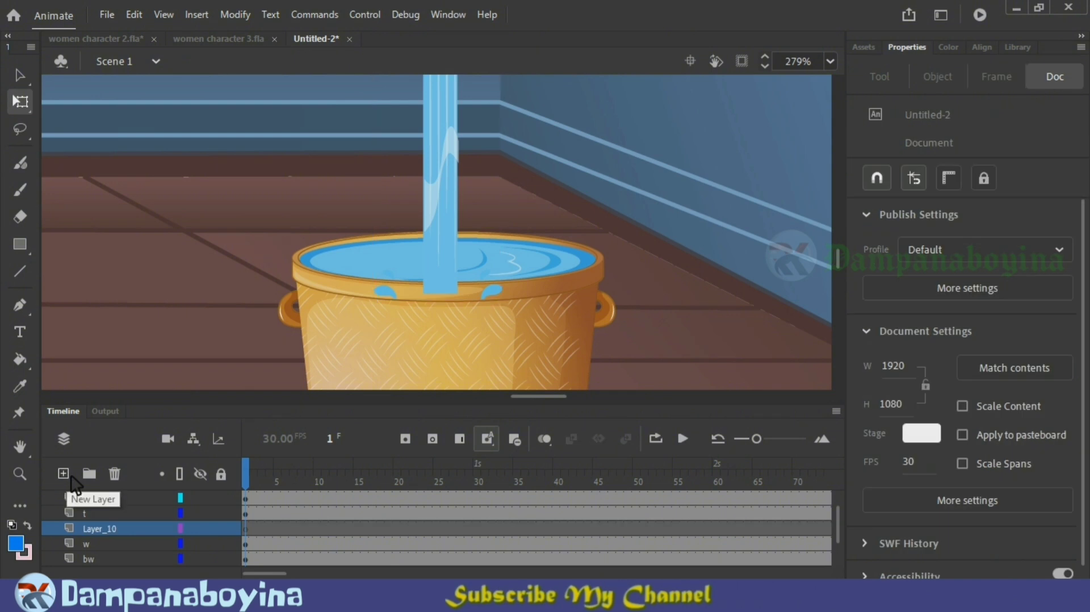
{"action": "key", "text": "ctrl+v"}
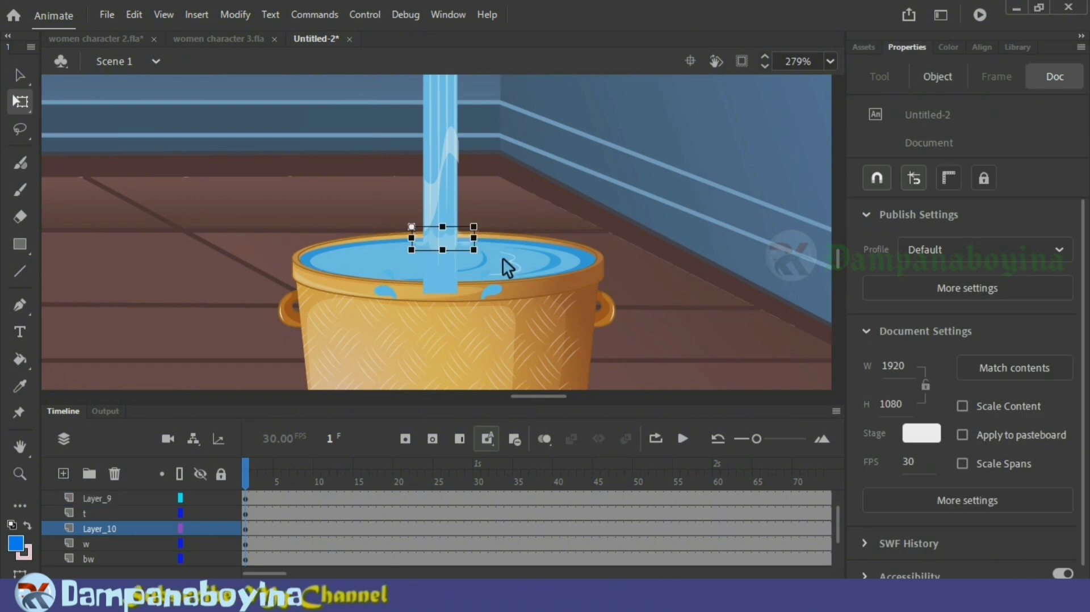
{"action": "left_click_drag", "start_coordinate": [572, 236], "coordinate": [579, 244]}
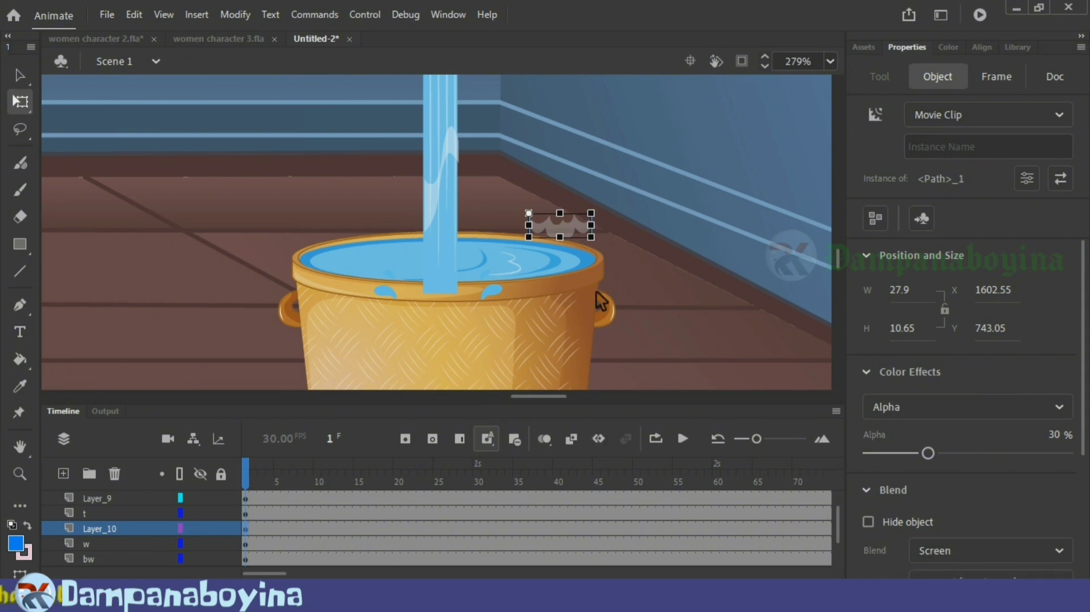
{"action": "left_click", "coordinate": [453, 247]}
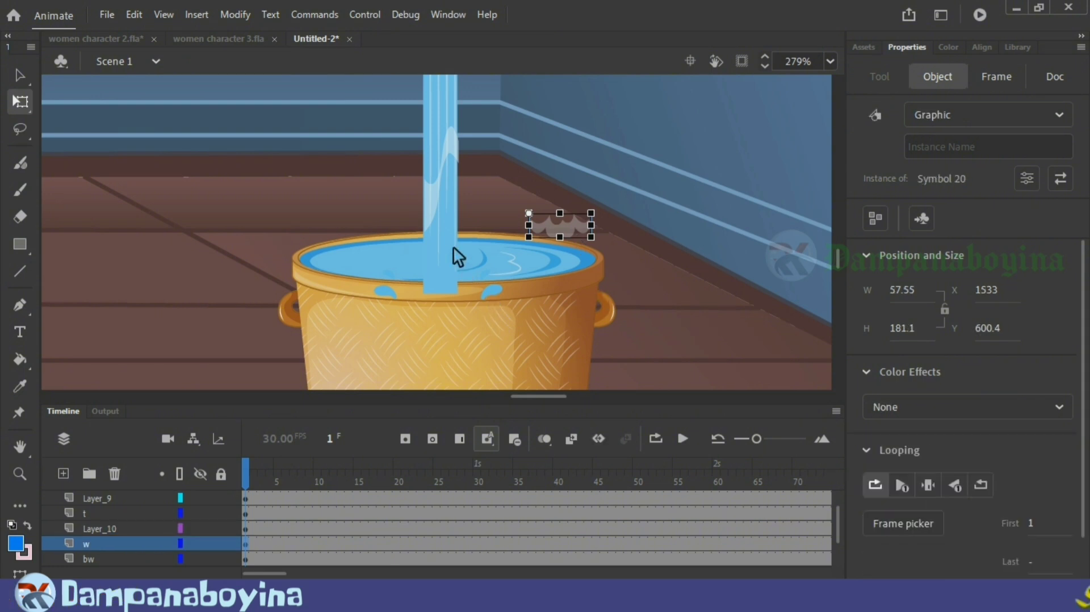
{"action": "left_click", "coordinate": [103, 530]}
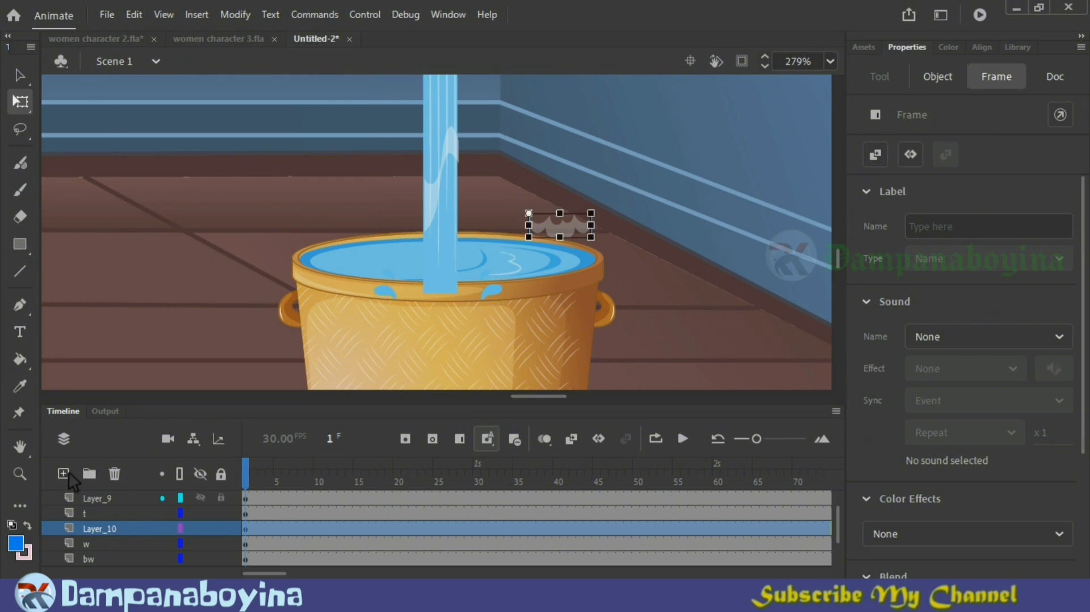
Step: Remove the blue splash droplets from the nested groups of the water stream symbol and return to Scene 1
{"action": "double_click", "coordinate": [493, 290]}
{"action": "double_click", "coordinate": [493, 290]}
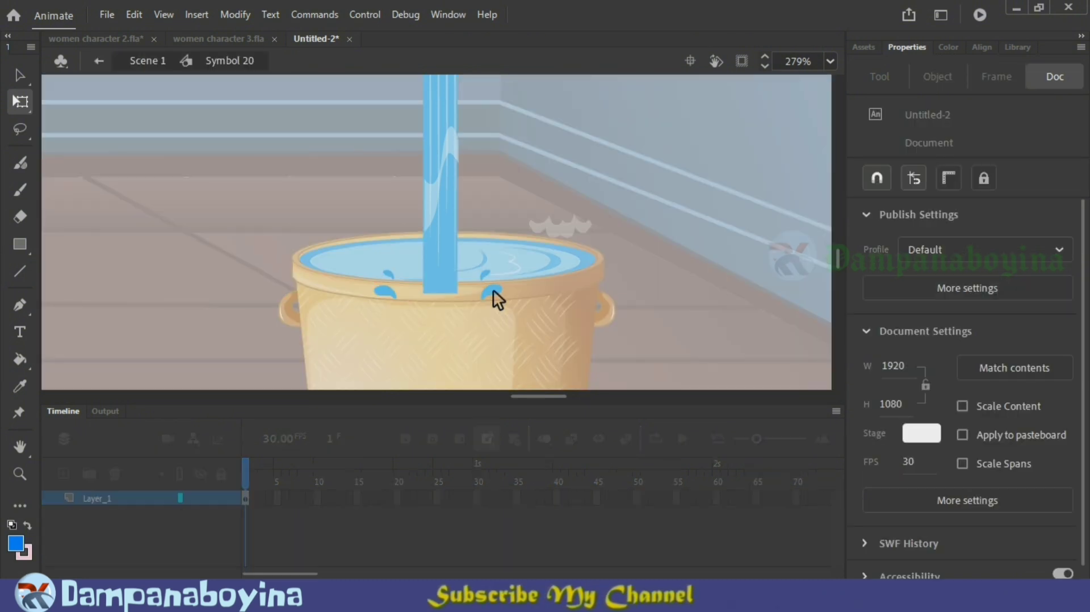
{"action": "double_click", "coordinate": [493, 290]}
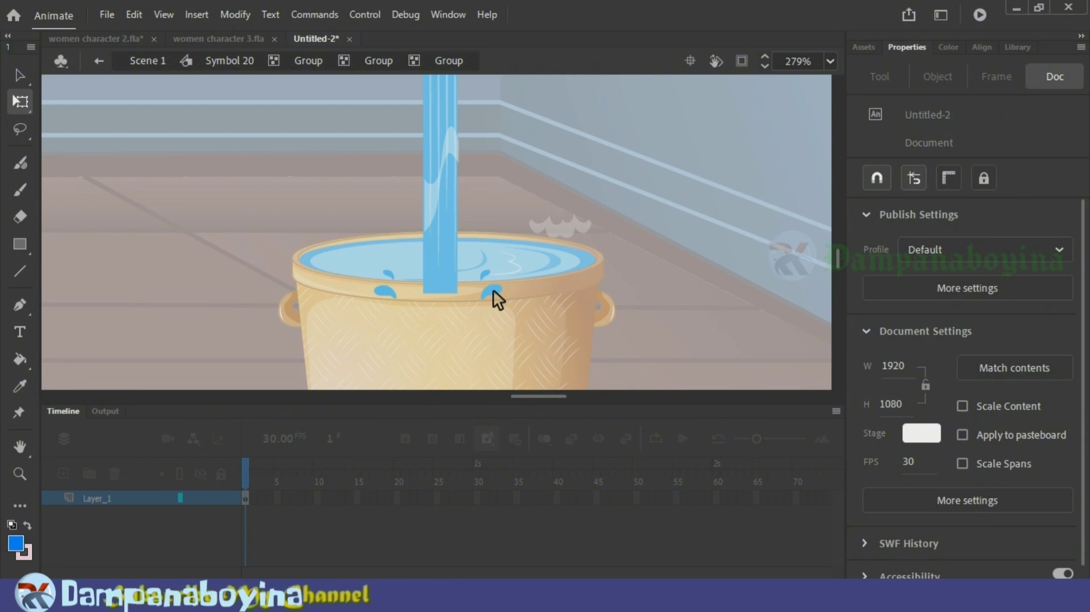
{"action": "double_click", "coordinate": [493, 290]}
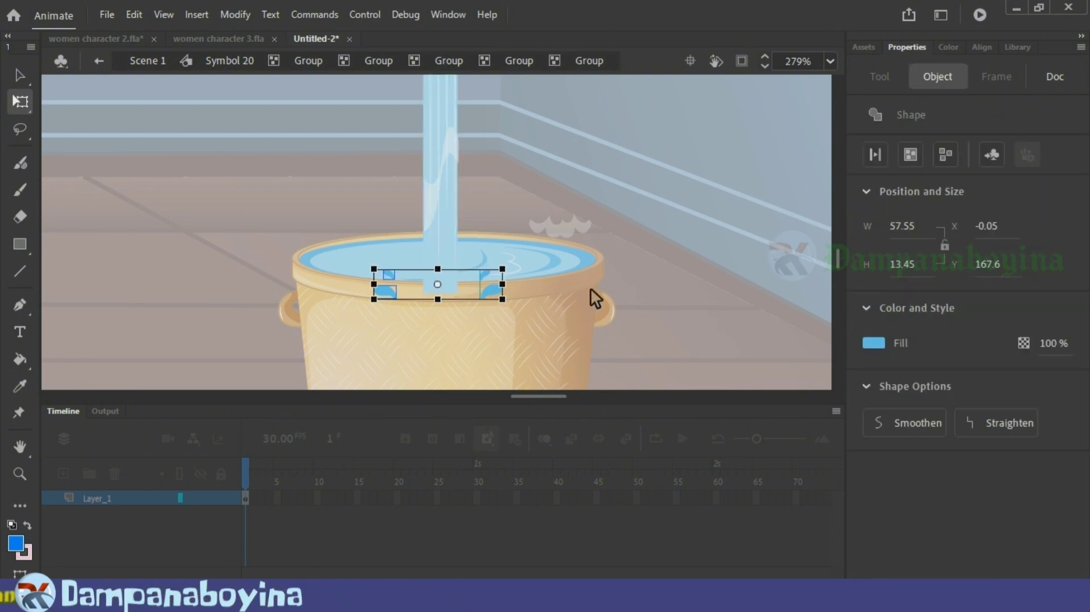
{"action": "key", "text": "Delete"}
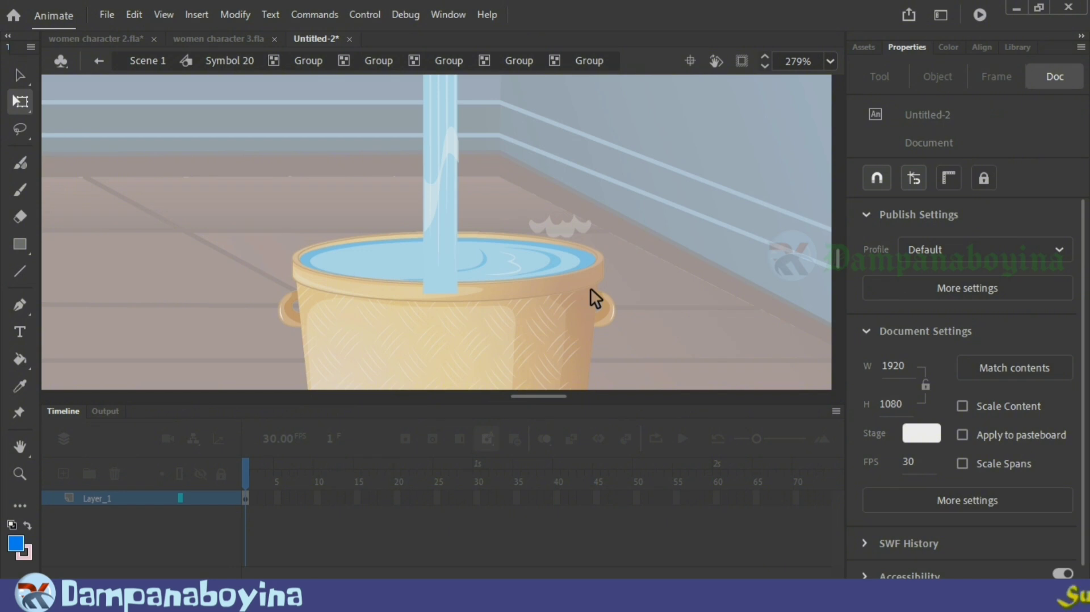
{"action": "double_click", "coordinate": [590, 288]}
{"action": "double_click", "coordinate": [591, 287]}
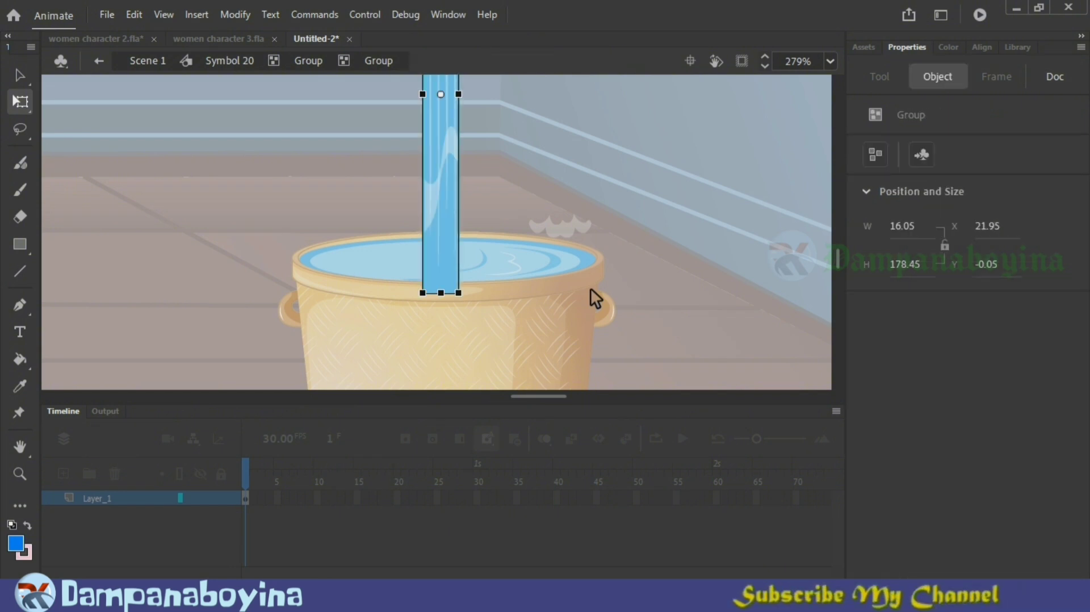
{"action": "double_click", "coordinate": [590, 288]}
{"action": "double_click", "coordinate": [591, 288]}
{"action": "double_click", "coordinate": [590, 287]}
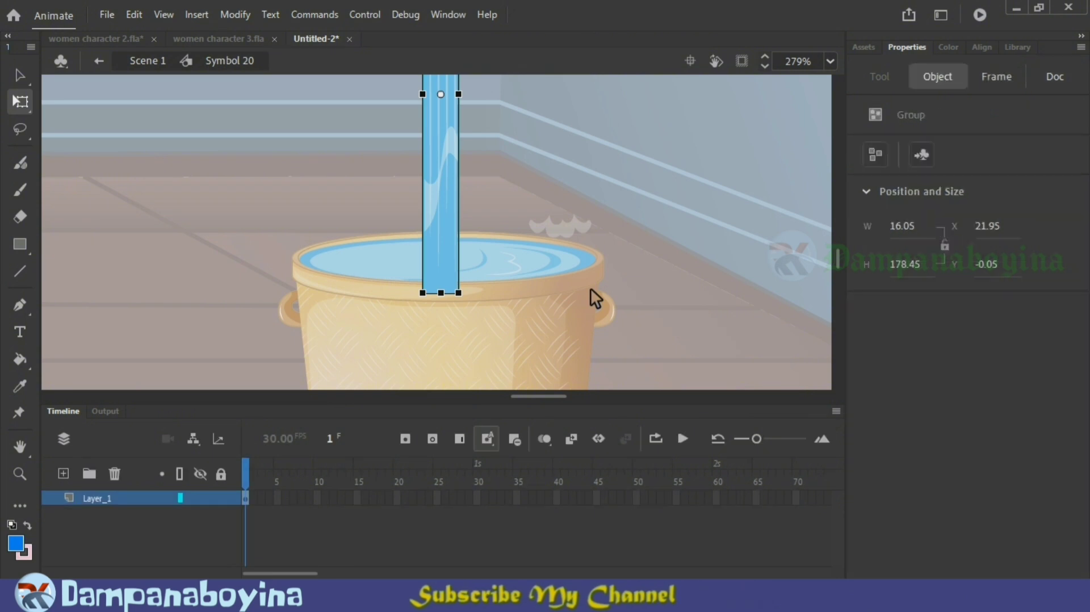
{"action": "double_click", "coordinate": [567, 299]}
Step: Add a layer above Layer_10, paste the blue splash droplets there and place them just above the white foam
{"action": "left_click", "coordinate": [114, 515]}
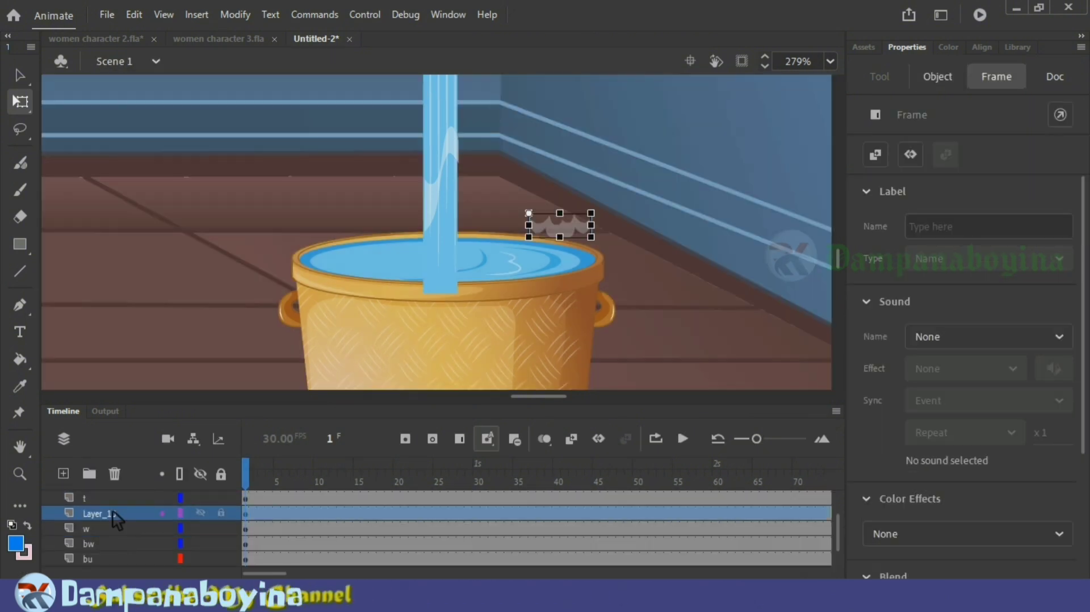
{"action": "left_click", "coordinate": [69, 476]}
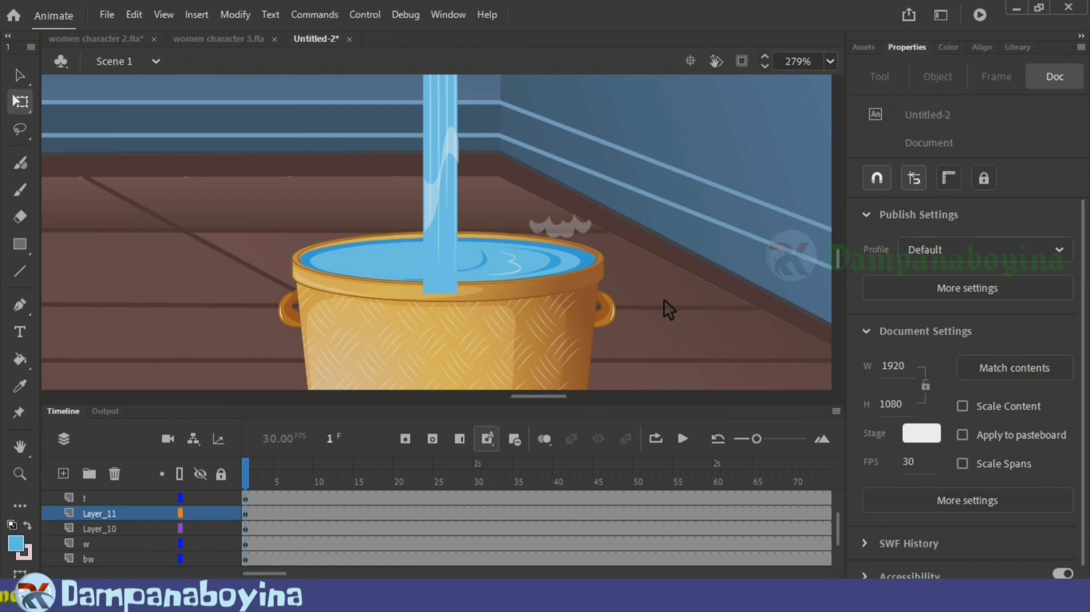
{"action": "key", "text": "ctrl+v"}
{"action": "left_click_drag", "start_coordinate": [501, 243], "coordinate": [628, 196]}
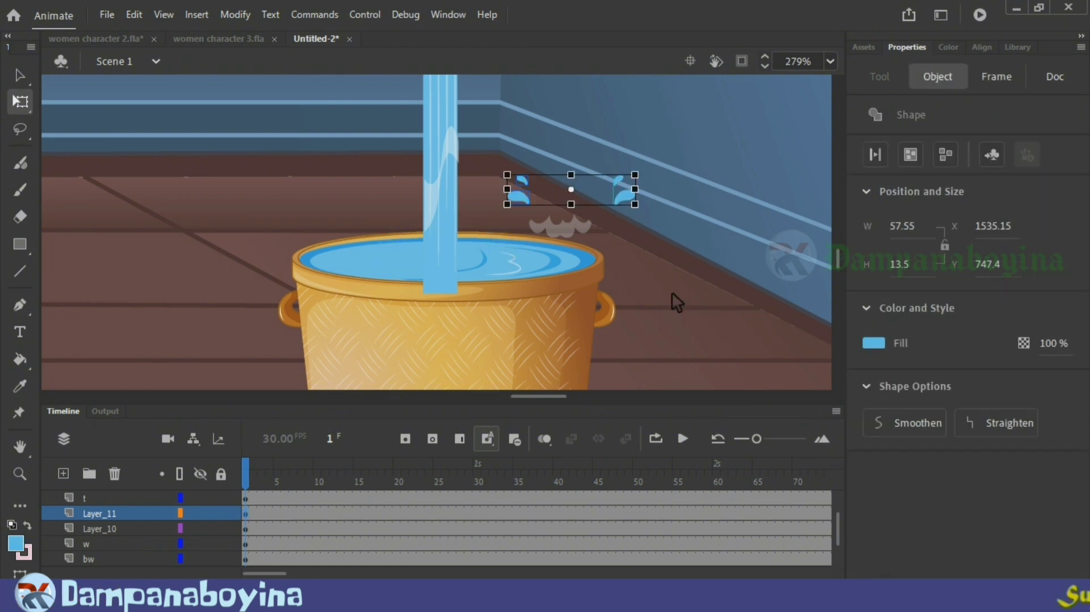
{"action": "left_click", "coordinate": [673, 308]}
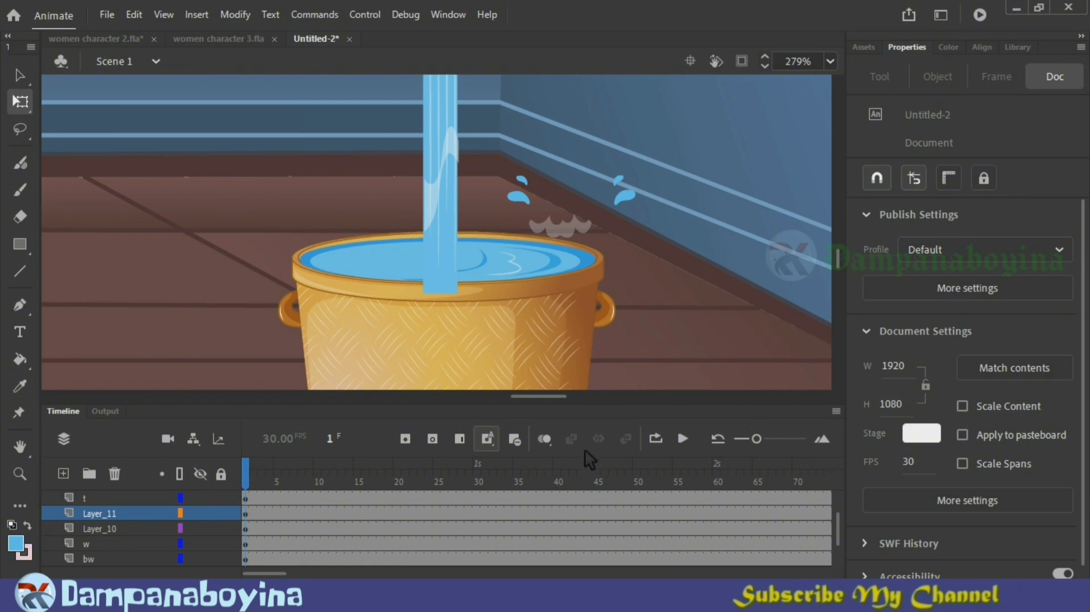
Step: Scrub the timeline to frame 165, where the tap-handle tween on Layer_9 starts, and locate the water layers
{"action": "key", "text": "ctrl+minus"}
{"action": "key", "text": "ctrl+minus"}
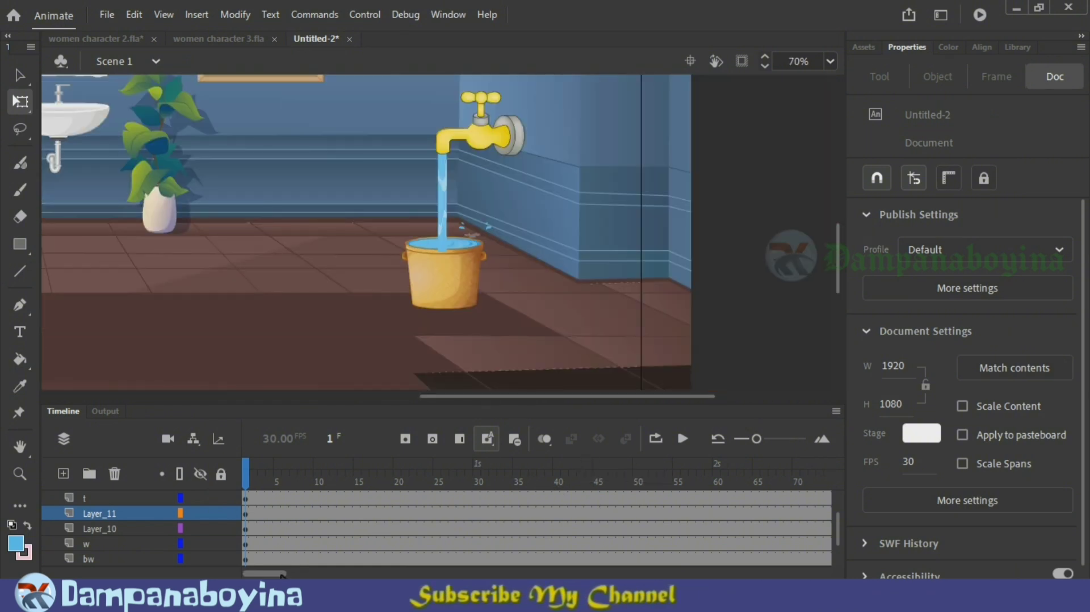
{"action": "left_click_drag", "start_coordinate": [264, 574], "coordinate": [342, 574]}
{"action": "scroll", "coordinate": [413, 544], "scroll_direction": "up", "scroll_amount": 3}
{"action": "left_click_drag", "start_coordinate": [433, 479], "coordinate": [543, 486]}
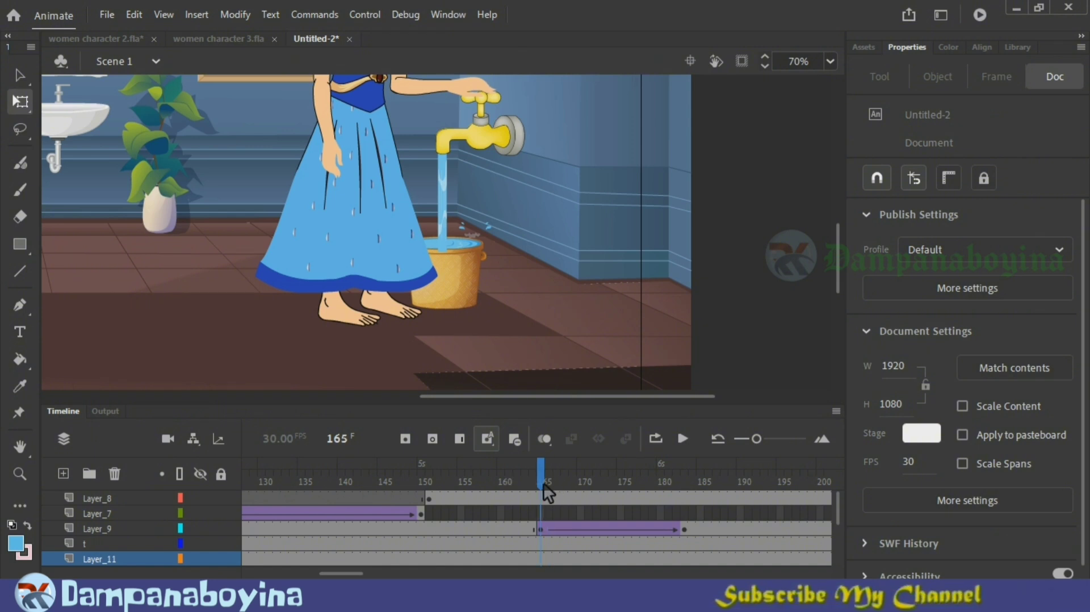
{"action": "scroll", "coordinate": [540, 538], "scroll_direction": "down", "scroll_amount": 2}
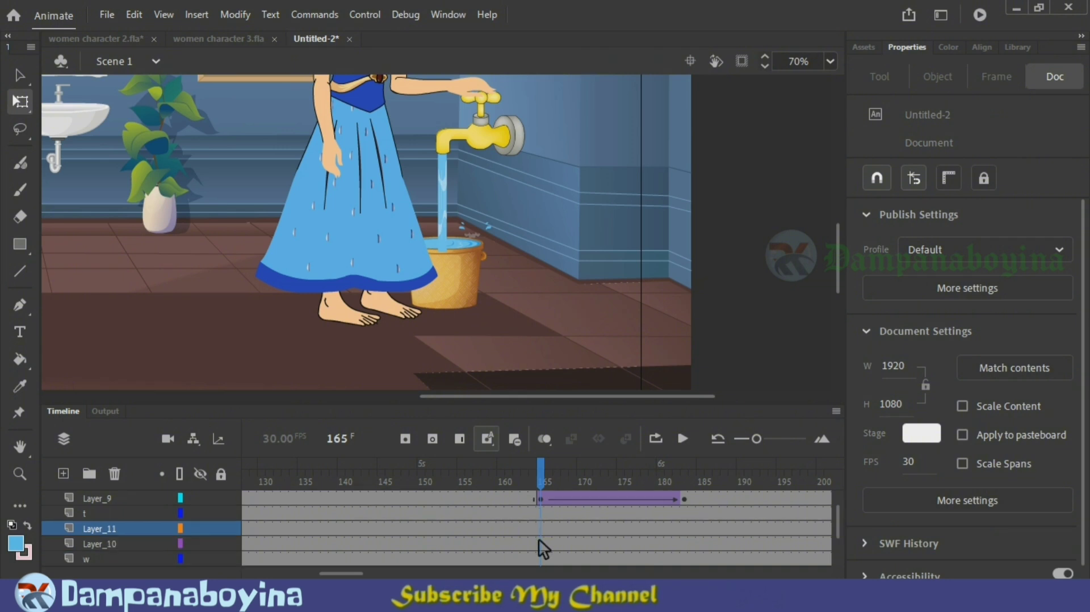
{"action": "scroll", "coordinate": [268, 553], "scroll_direction": "down", "scroll_amount": 2}
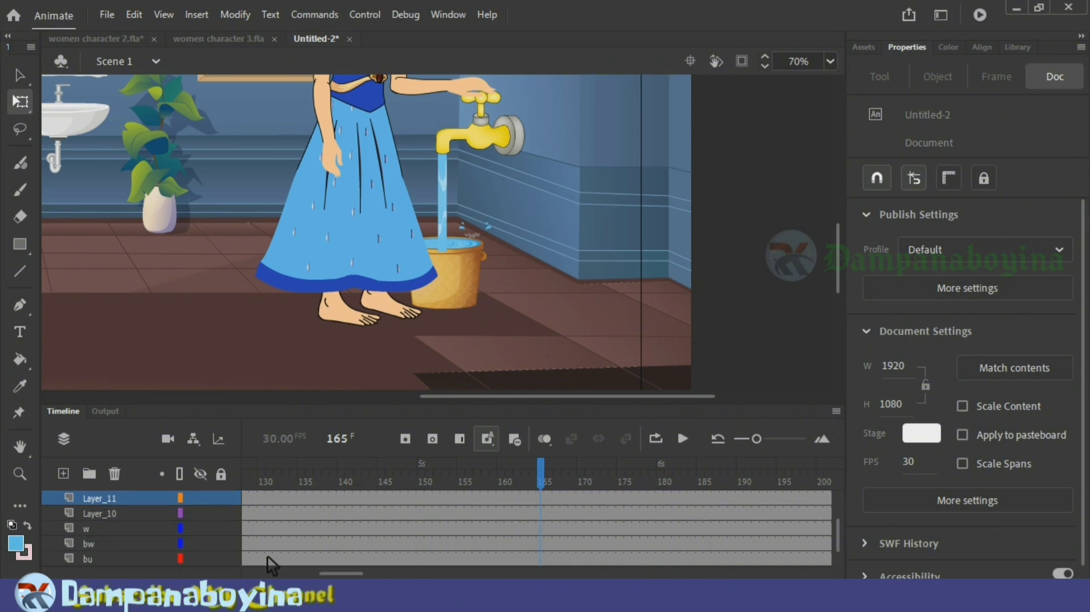
{"action": "left_click", "coordinate": [131, 541]}
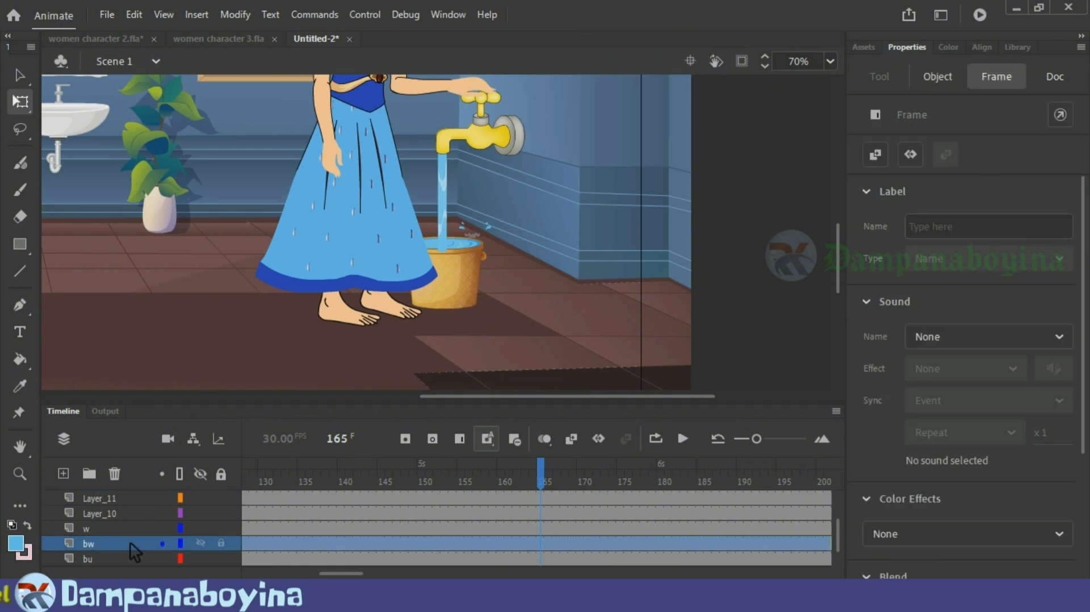
{"action": "left_click", "coordinate": [121, 531], "text": "shift"}
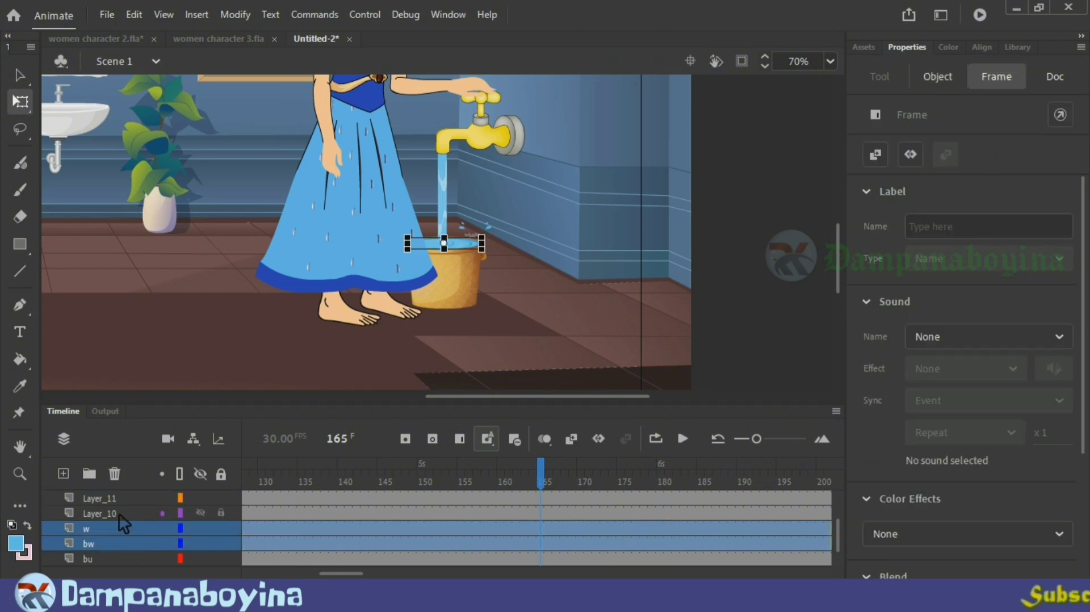
{"action": "left_click", "coordinate": [118, 513], "text": "shift"}
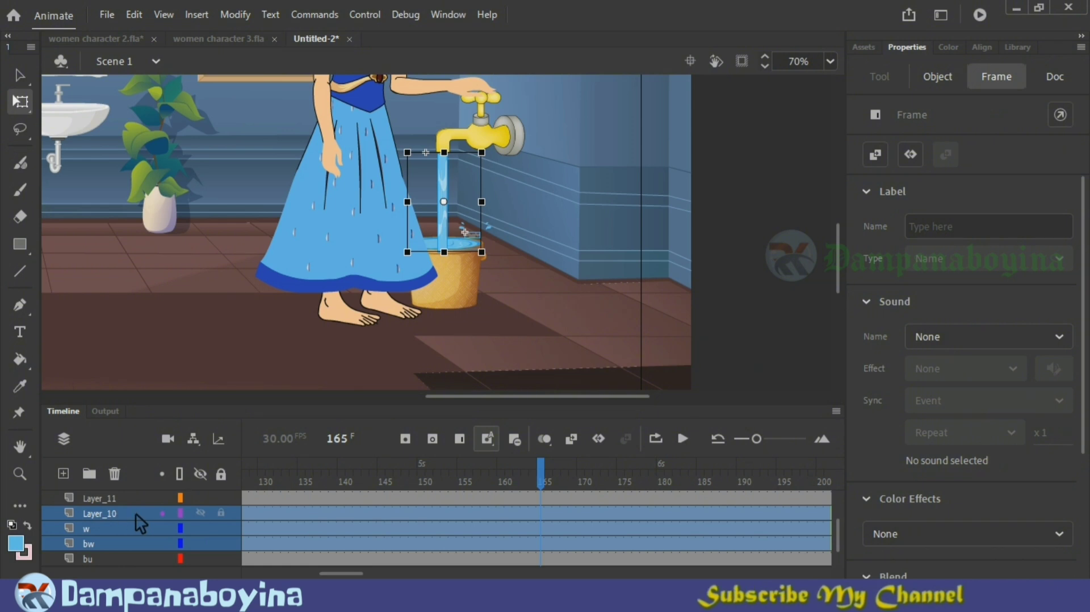
{"action": "left_click", "coordinate": [103, 498], "text": "shift"}
{"action": "left_click_drag", "start_coordinate": [356, 574], "coordinate": [178, 571]}
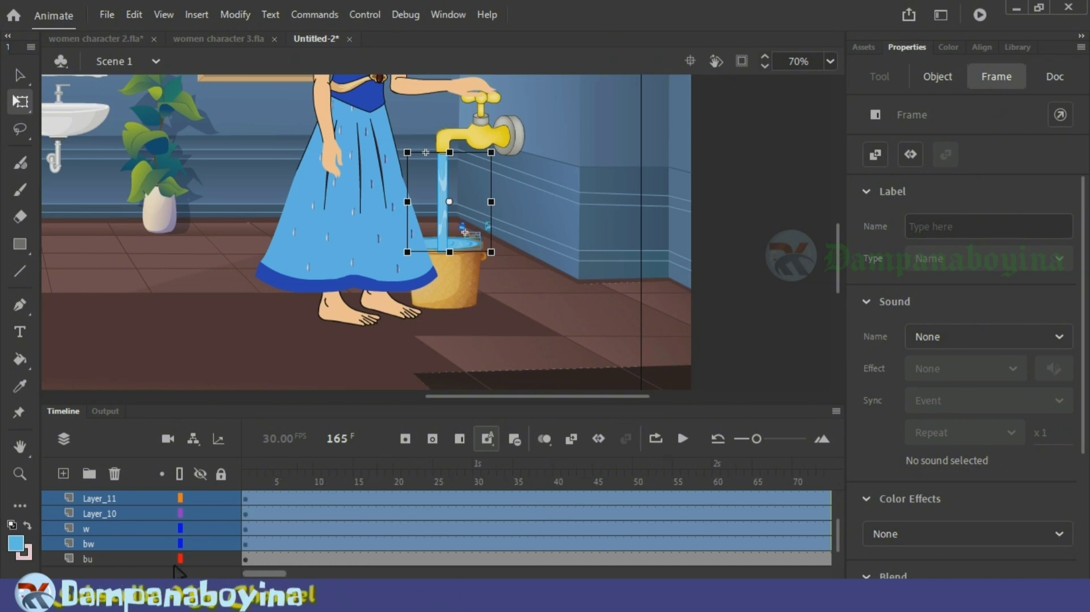
Step: Move the first keyframes of Layer_11, Layer_10, w and bw from frame 1 to frame 165
{"action": "left_click", "coordinate": [250, 513]}
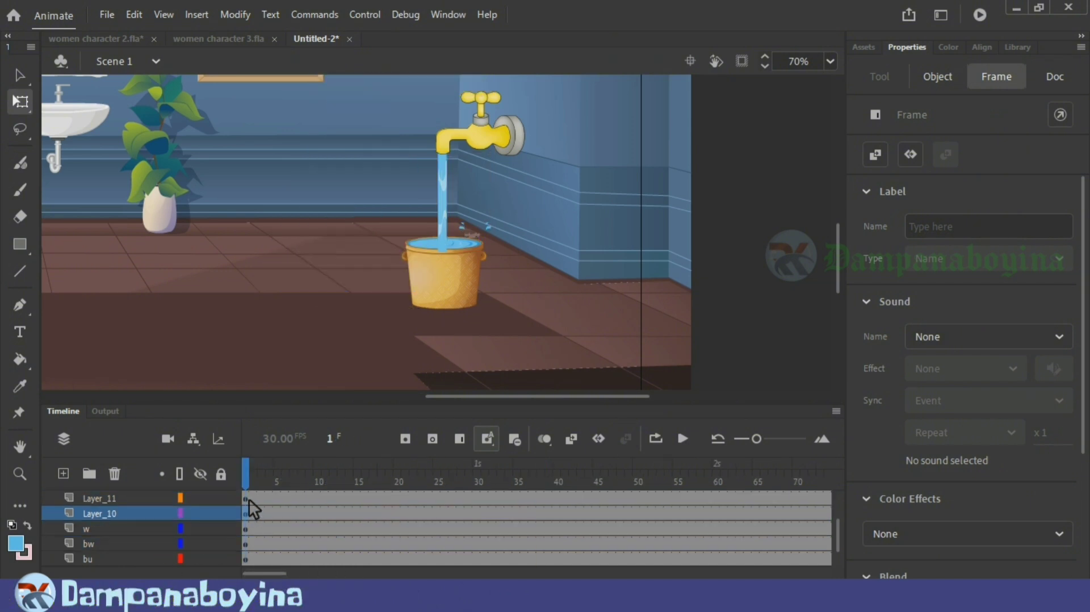
{"action": "left_click_drag", "start_coordinate": [251, 515], "coordinate": [248, 547]}
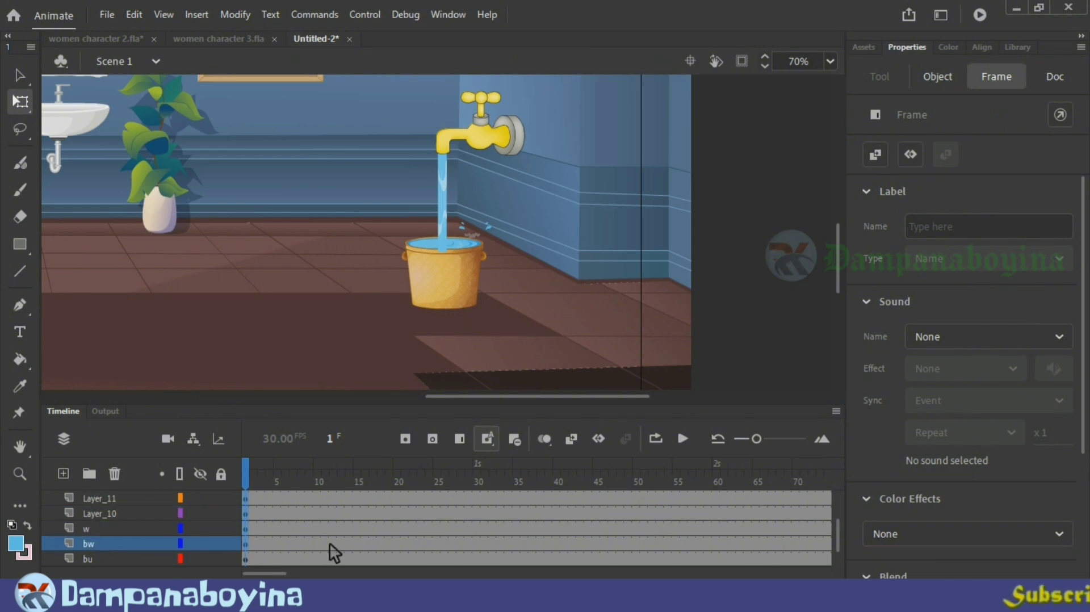
{"action": "scroll", "coordinate": [331, 544], "scroll_direction": "up", "scroll_amount": 3}
{"action": "scroll", "coordinate": [331, 543], "scroll_direction": "down", "scroll_amount": 4}
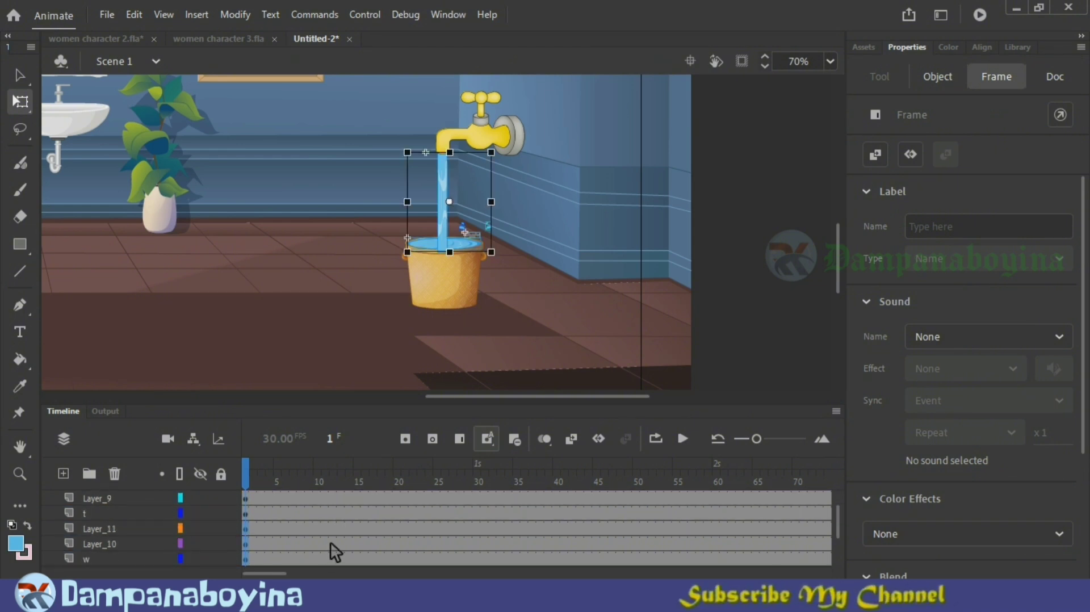
{"action": "left_click_drag", "start_coordinate": [251, 502], "coordinate": [812, 534]}
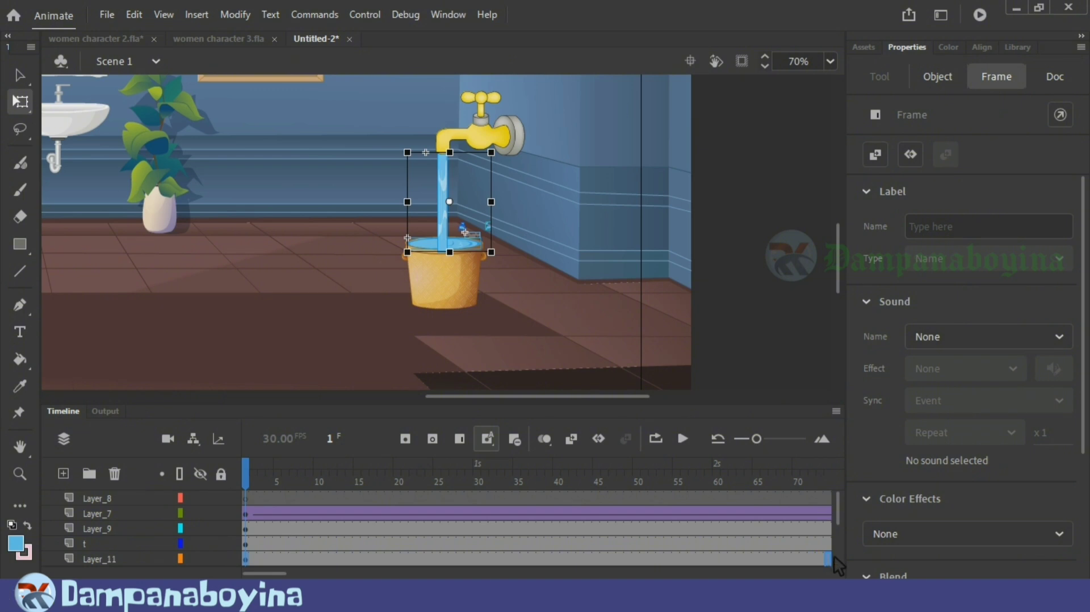
{"action": "left_click_drag", "start_coordinate": [843, 565], "coordinate": [831, 564]}
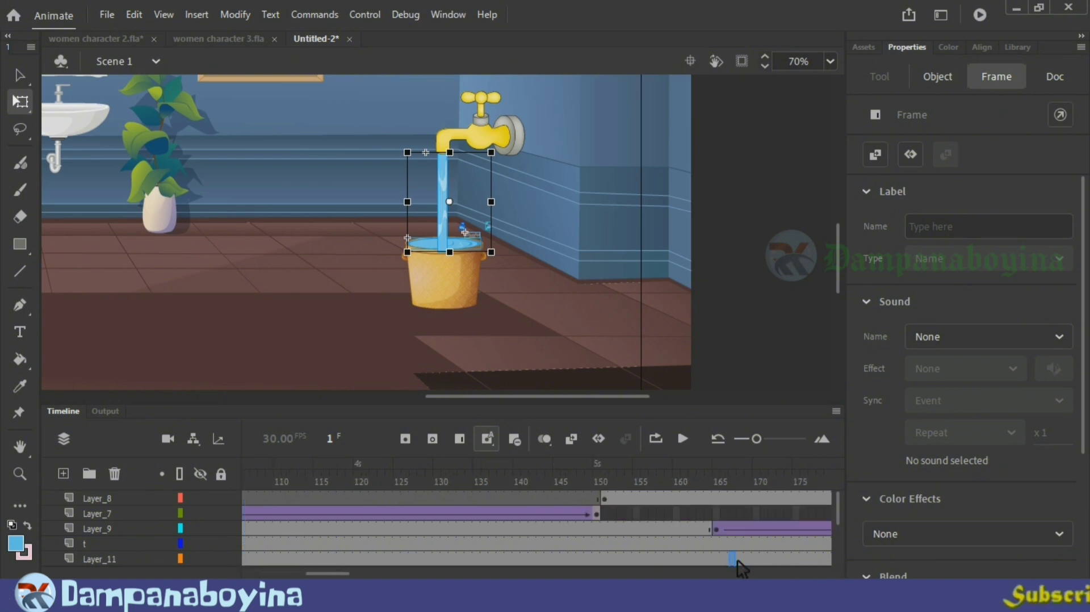
{"action": "left_click_drag", "start_coordinate": [739, 568], "coordinate": [722, 569]}
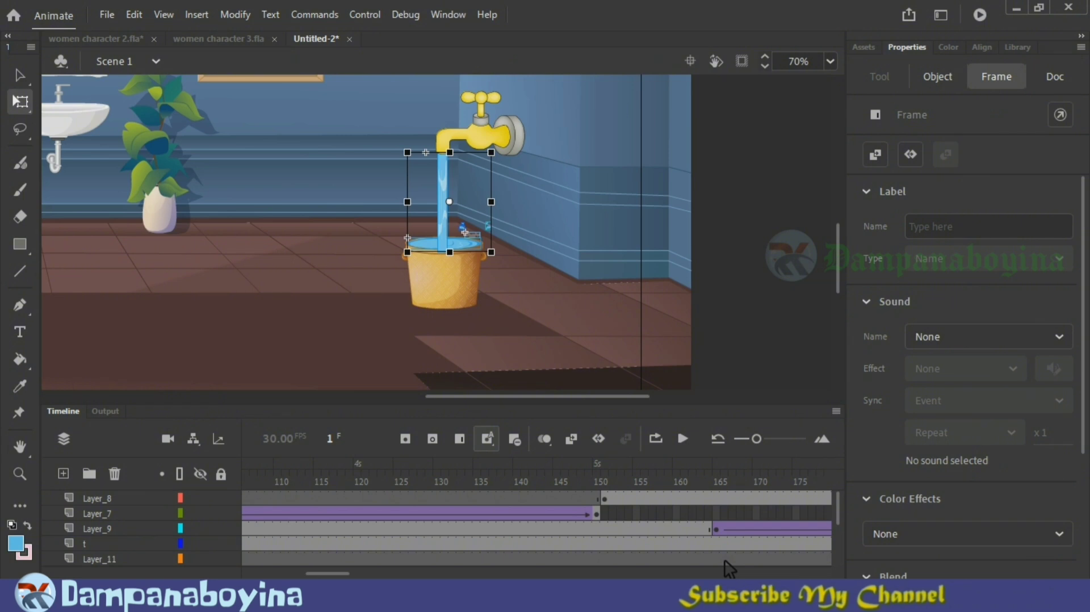
{"action": "left_click", "coordinate": [727, 553]}
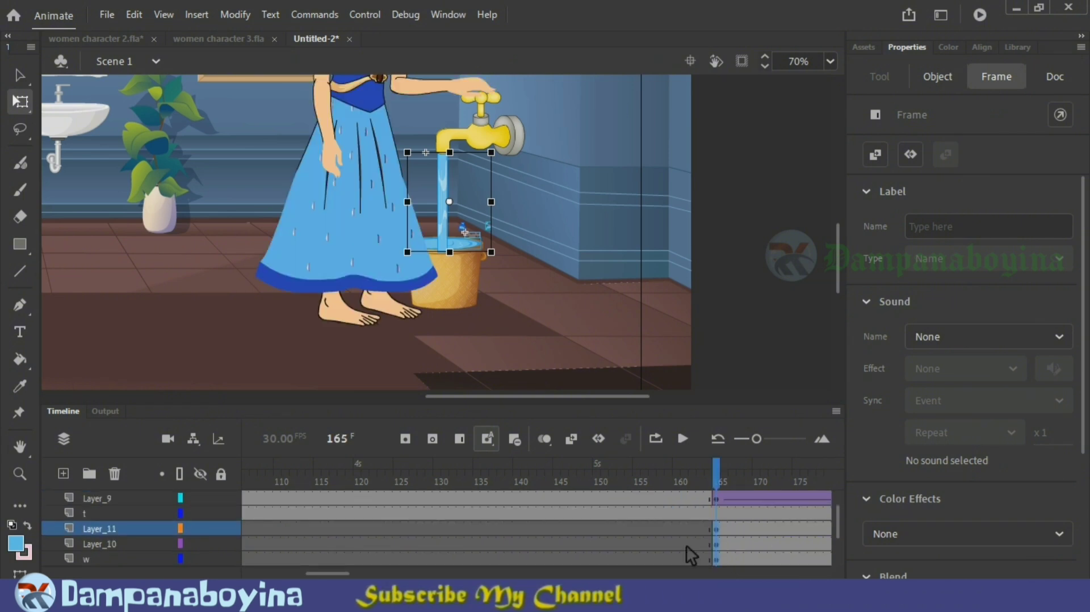
Step: Scrub from frame 158 to 165 to check when the water starts, and inspect the stream below the tap
{"action": "left_click", "coordinate": [667, 538]}
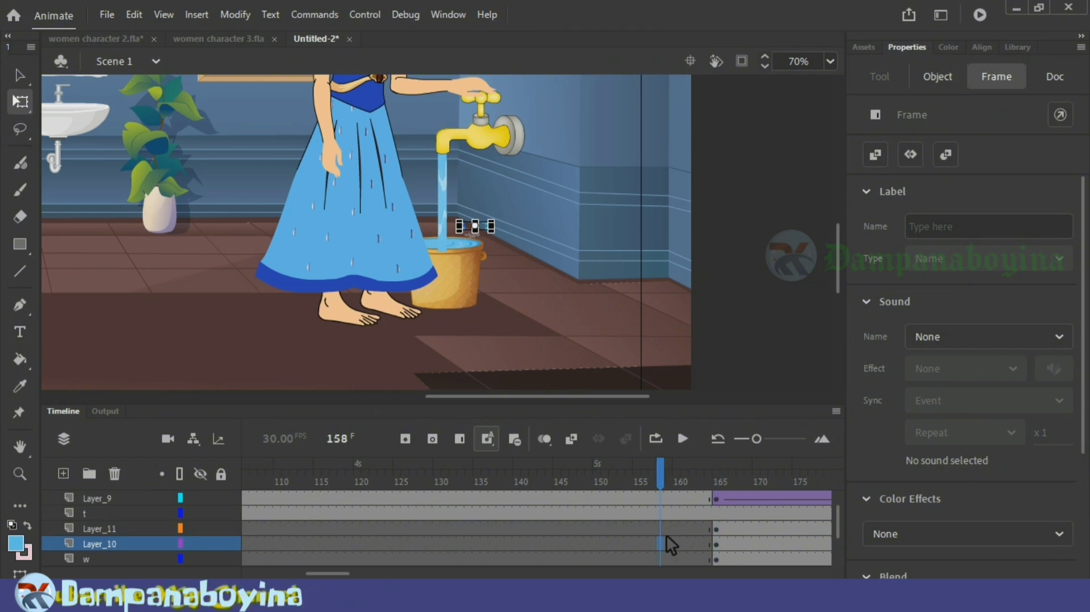
{"action": "left_click_drag", "start_coordinate": [338, 574], "coordinate": [364, 575]}
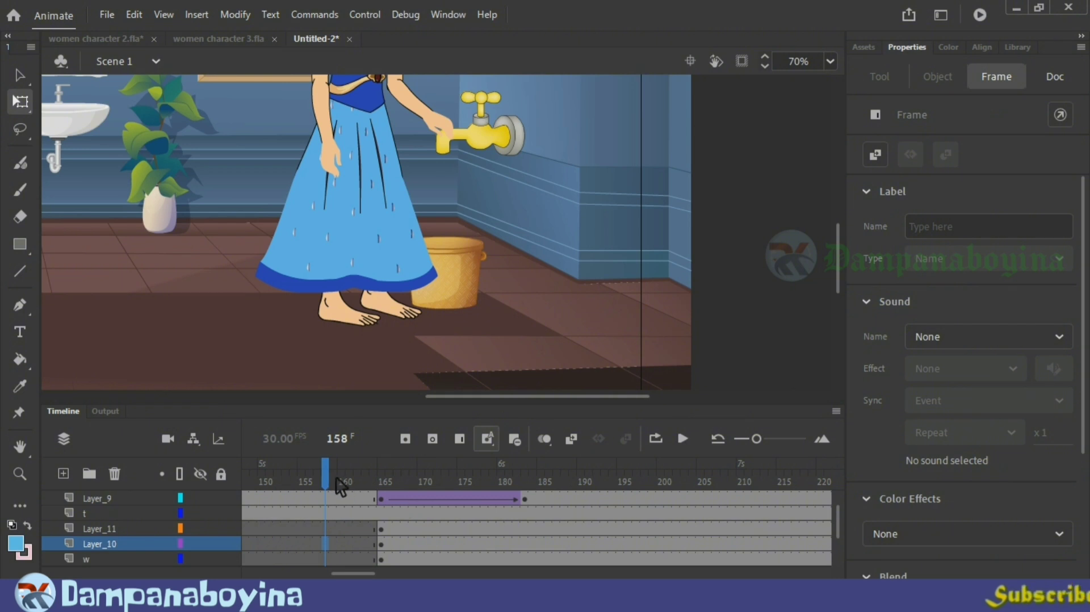
{"action": "left_click_drag", "start_coordinate": [339, 482], "coordinate": [390, 493]}
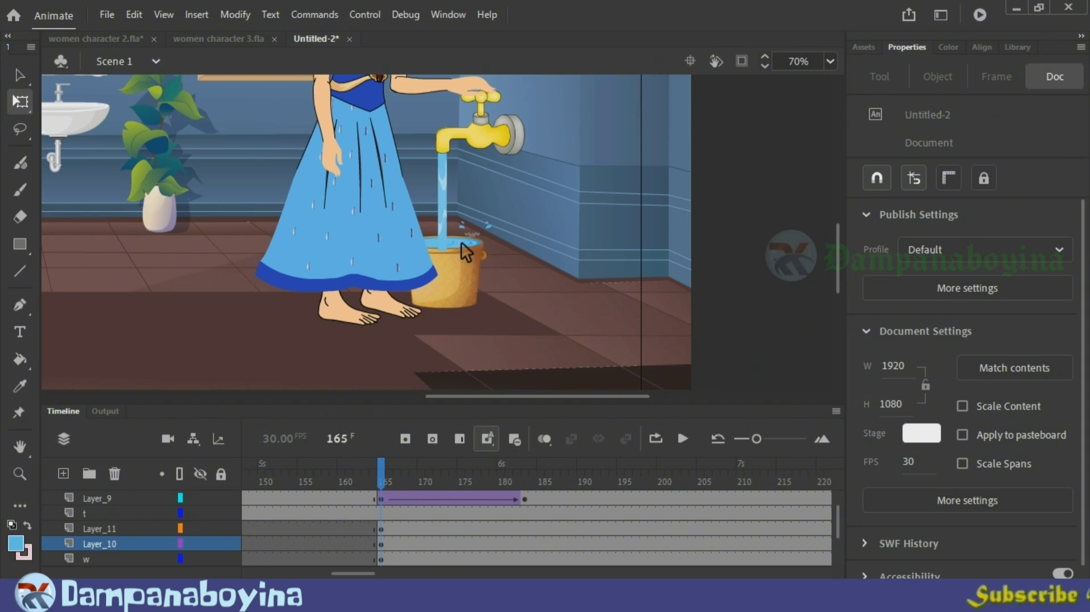
{"action": "left_click", "coordinate": [448, 231]}
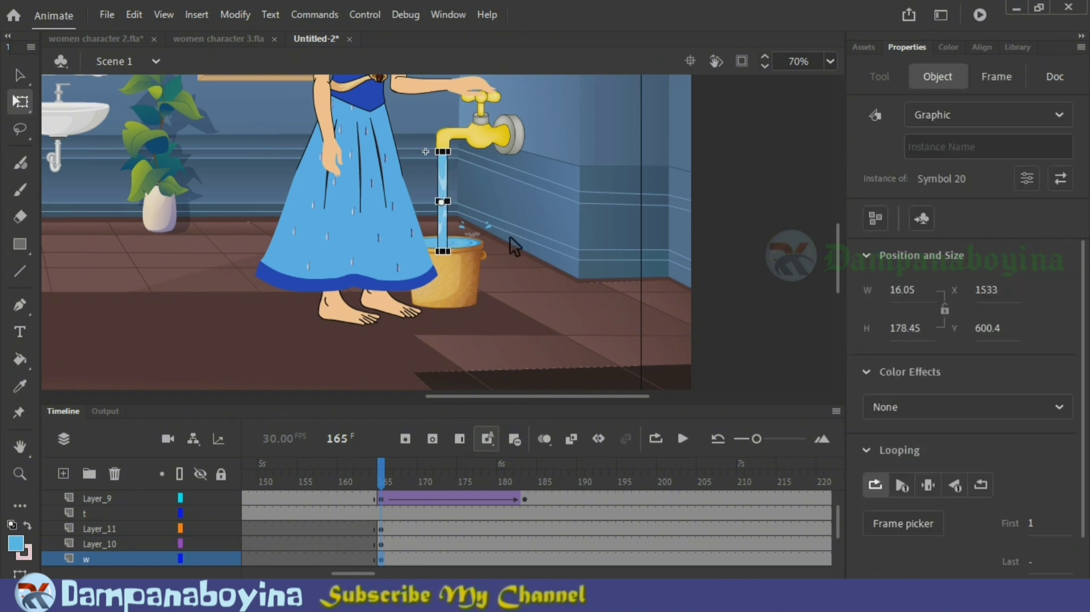
{"action": "key", "text": "ctrl+equal"}
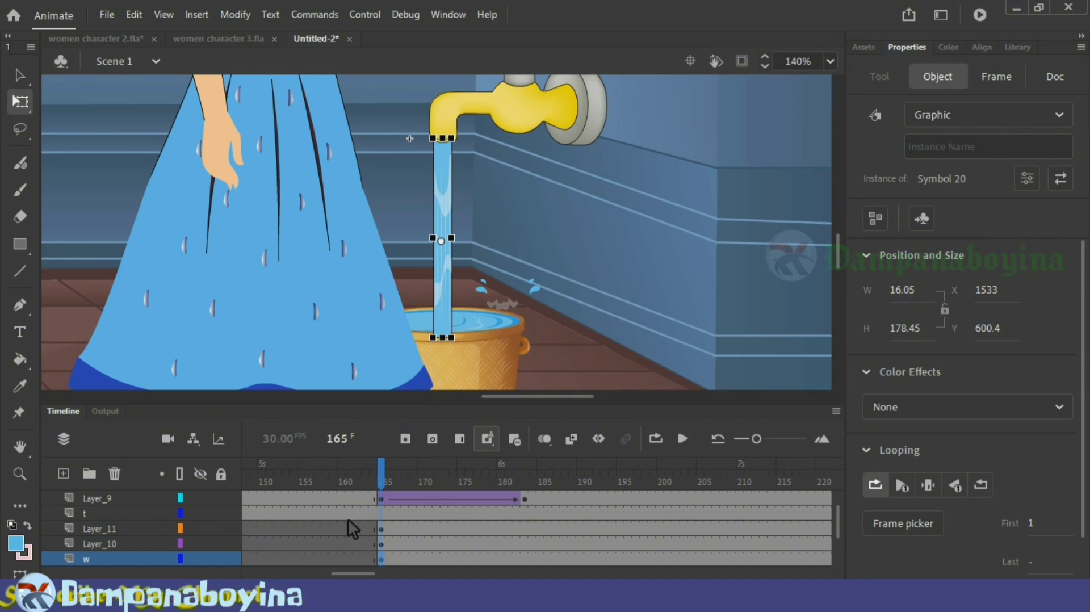
{"action": "scroll", "coordinate": [353, 528], "scroll_direction": "down", "scroll_amount": 2}
{"action": "scroll", "coordinate": [353, 526], "scroll_direction": "up", "scroll_amount": 1}
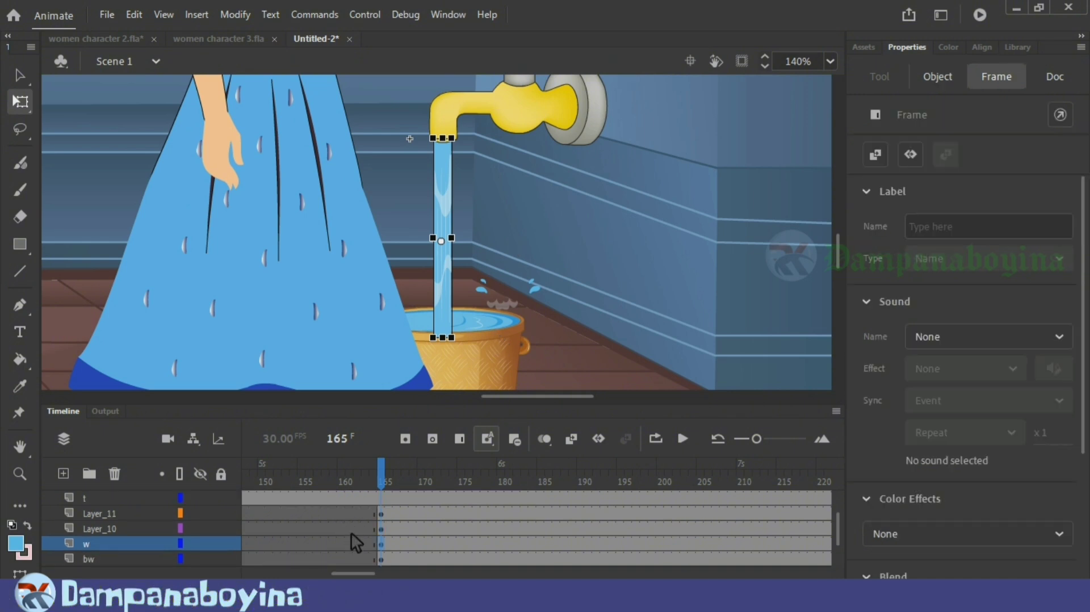
Step: Extend the empty spans on Layer_11, Layer_10, w and bw so their water keyframes start at frame 167
{"action": "left_click", "coordinate": [359, 560]}
{"action": "scroll", "coordinate": [370, 555], "scroll_direction": "down", "scroll_amount": 1}
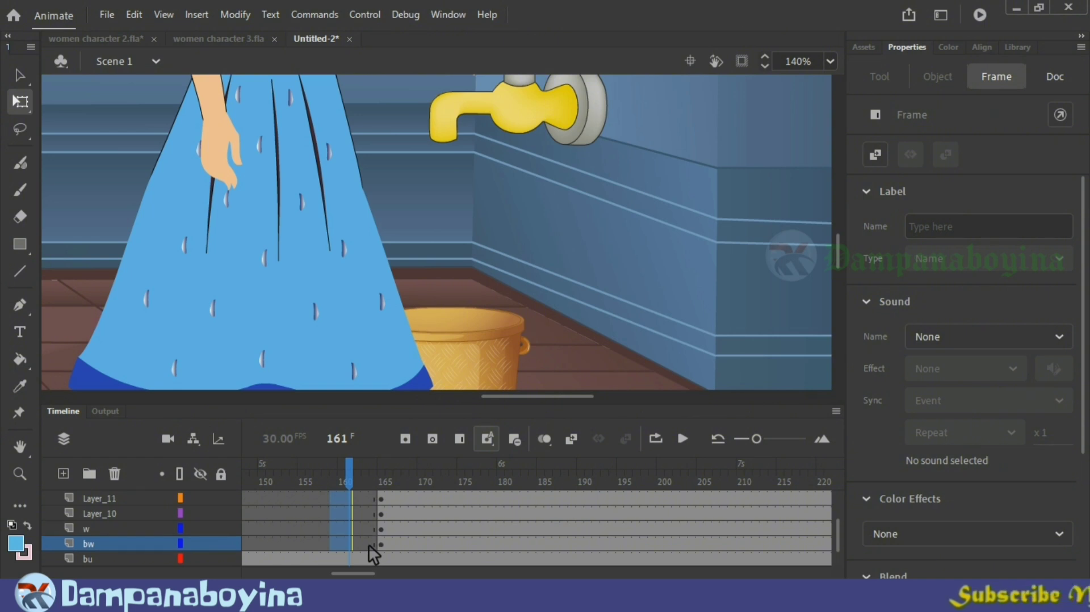
{"action": "left_click", "coordinate": [369, 546]}
{"action": "scroll", "coordinate": [428, 542], "scroll_direction": "up", "scroll_amount": 4}
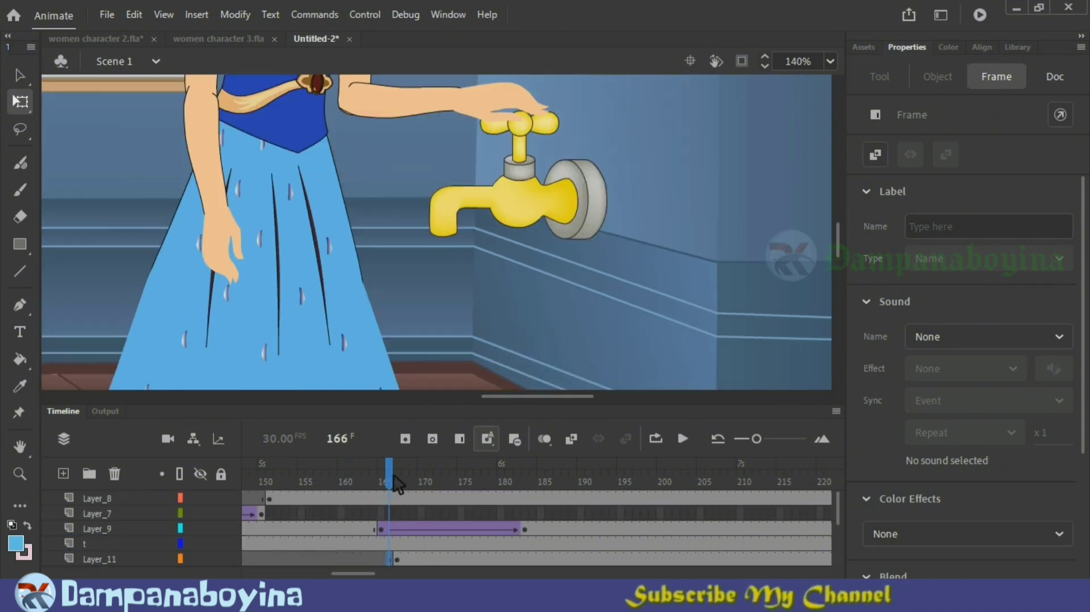
{"action": "mouse_move", "coordinate": [377, 485]}
{"action": "left_mouse_down"}
{"action": "mouse_move", "coordinate": [397, 483]}
{"action": "mouse_move", "coordinate": [381, 482]}
{"action": "left_mouse_up"}
{"action": "scroll", "coordinate": [476, 498], "scroll_direction": "down", "scroll_amount": 3}
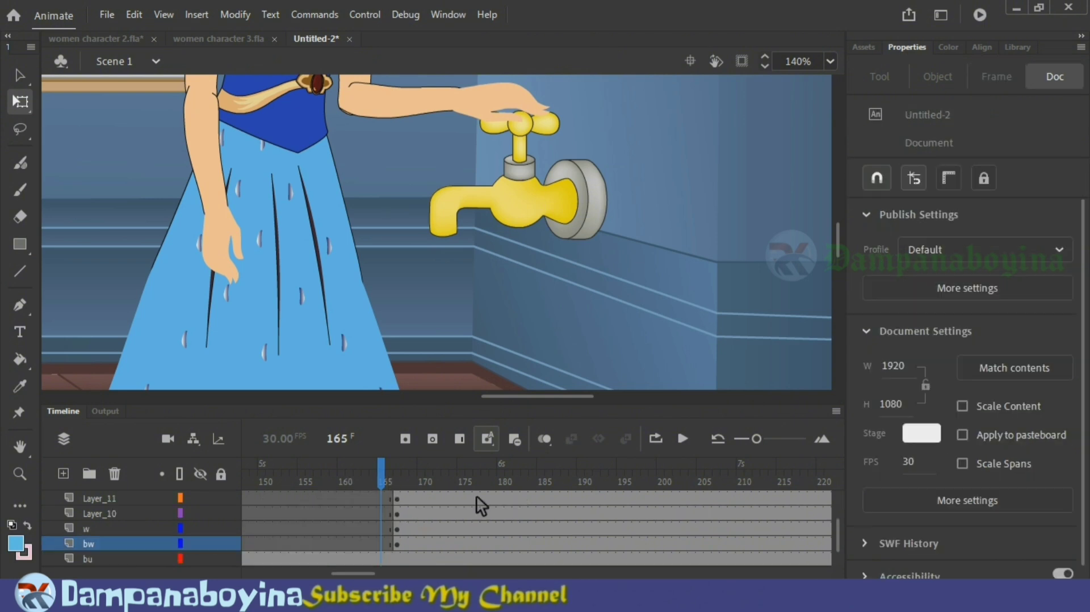
Step: At frame 167, shrink the water surface in the bucket around its centre to about 37.9 by 5.6
{"action": "key", "text": "period"}
{"action": "key", "text": "period"}
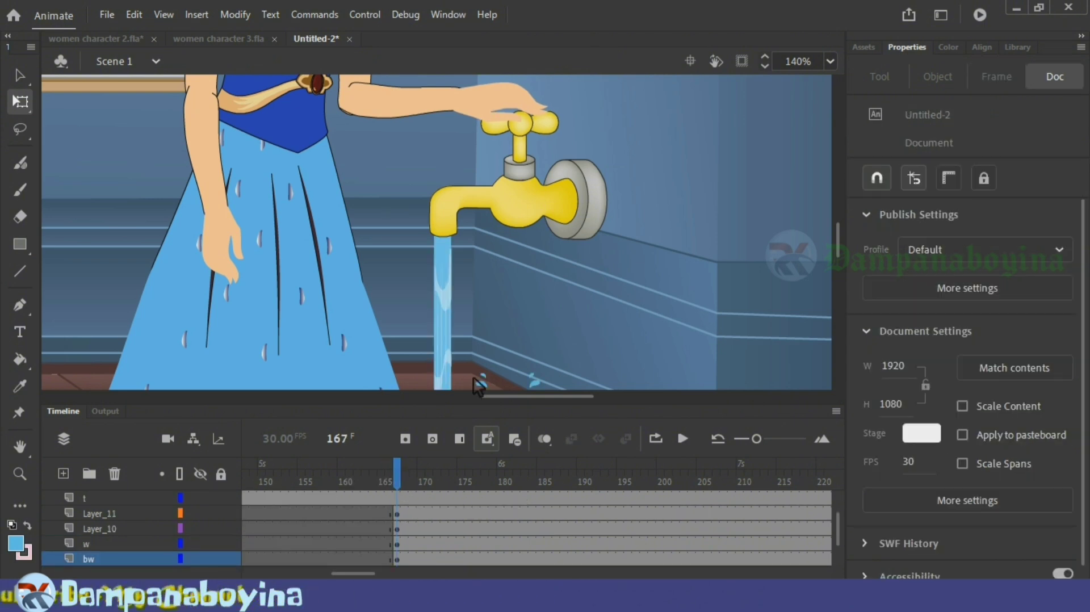
{"action": "scroll", "coordinate": [477, 270], "scroll_direction": "down", "scroll_amount": 3}
{"action": "left_click", "coordinate": [445, 278]}
{"action": "left_click", "coordinate": [482, 317]}
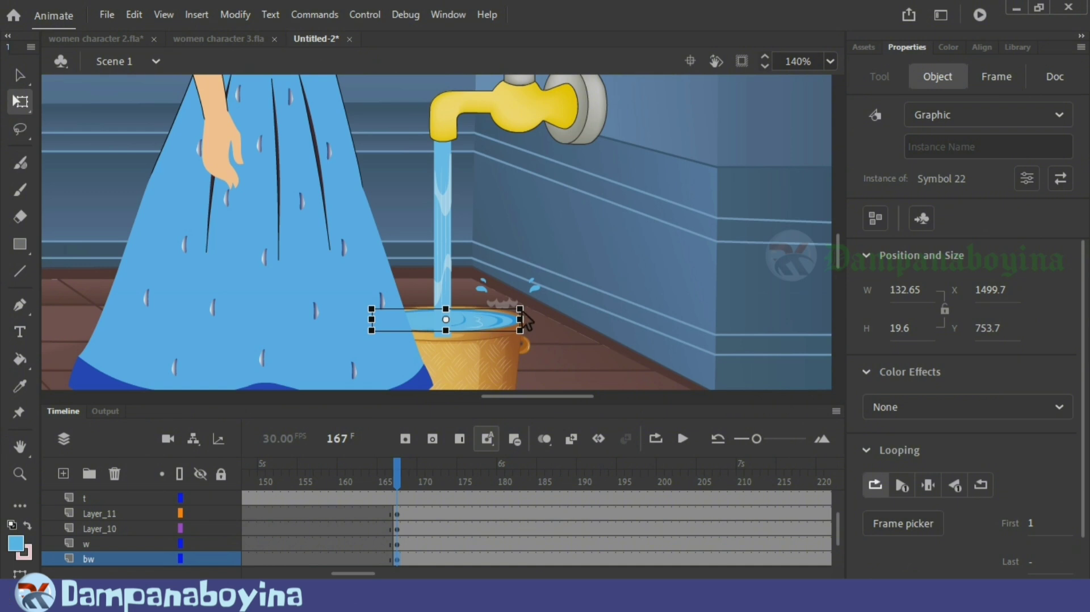
{"action": "left_click_drag", "start_coordinate": [503, 322], "coordinate": [491, 322]}
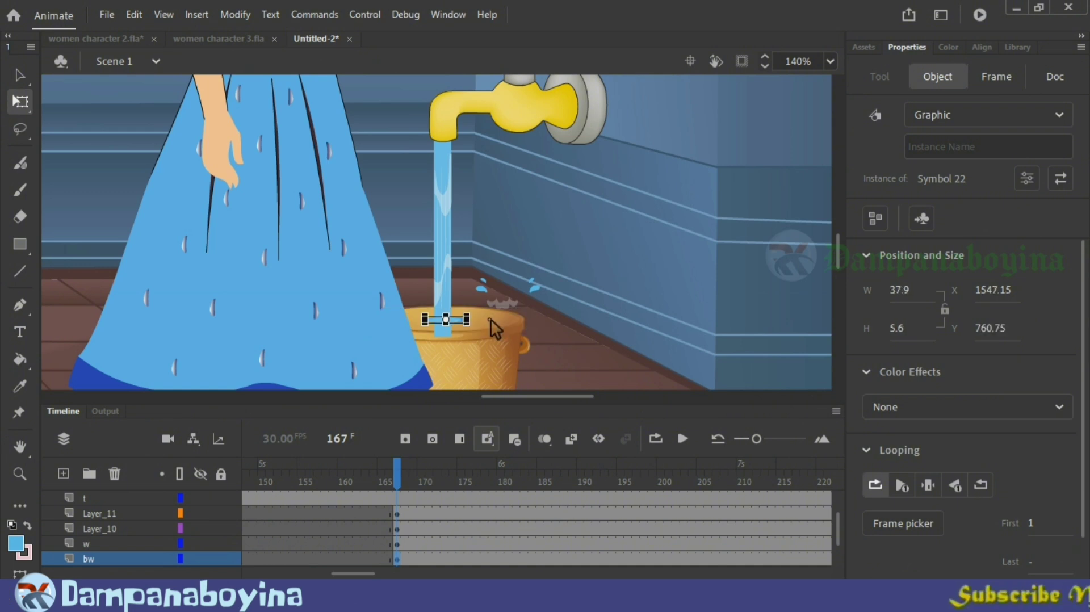
Step: Lower the shrunken water surface inside the bucket to about X 1547.1, Y 773.9 and deselect it
{"action": "key", "text": "ctrl+equal"}
{"action": "key", "text": "ctrl+equal"}
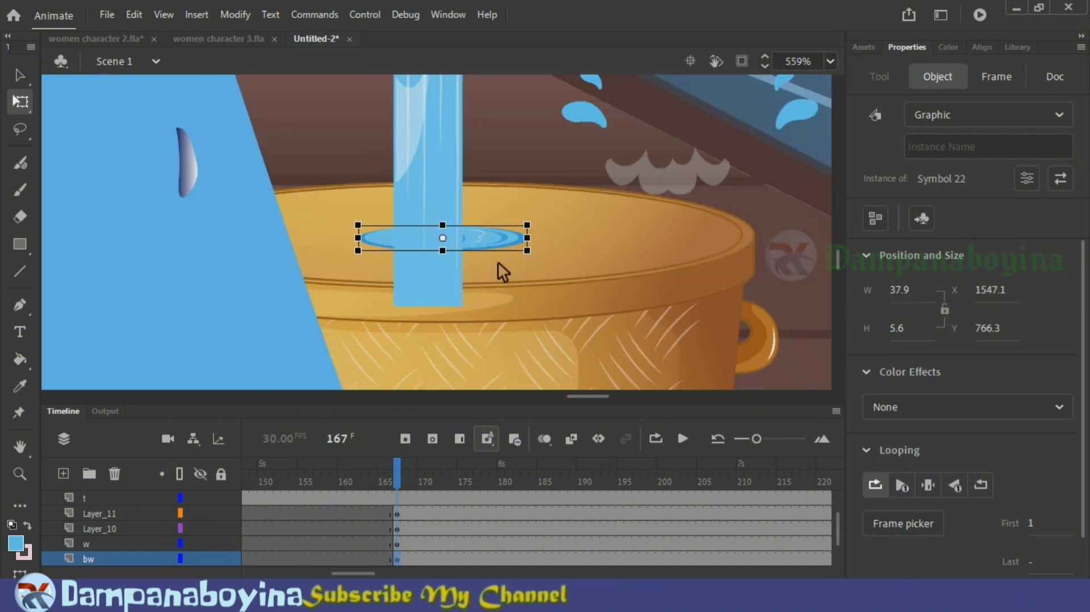
{"action": "key", "text": "Down"}
{"action": "key", "text": "Down"}
{"action": "key", "text": "Down"}
{"action": "key", "text": "Down"}
{"action": "key", "text": "Down"}
{"action": "key", "text": "Down"}
{"action": "key", "text": "Down"}
{"action": "key", "text": "Down"}
{"action": "key", "text": "Down"}
{"action": "key", "text": "Down"}
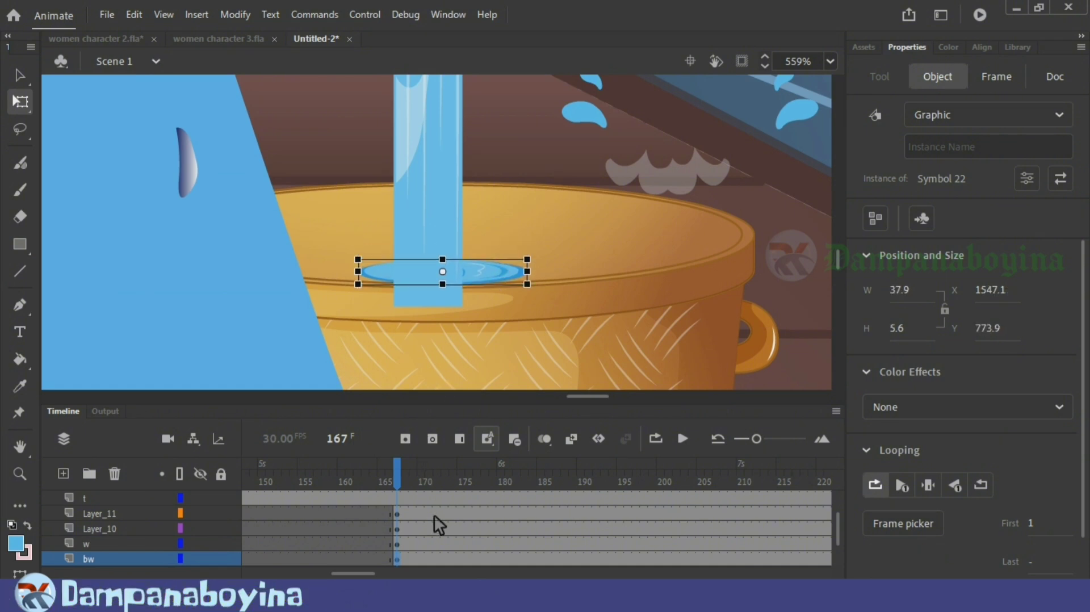
{"action": "scroll", "coordinate": [433, 514], "scroll_direction": "down", "scroll_amount": 2}
{"action": "scroll", "coordinate": [448, 520], "scroll_direction": "left", "scroll_amount": 1}
{"action": "left_click", "coordinate": [473, 528]}
{"action": "key", "text": "ctrl+minus"}
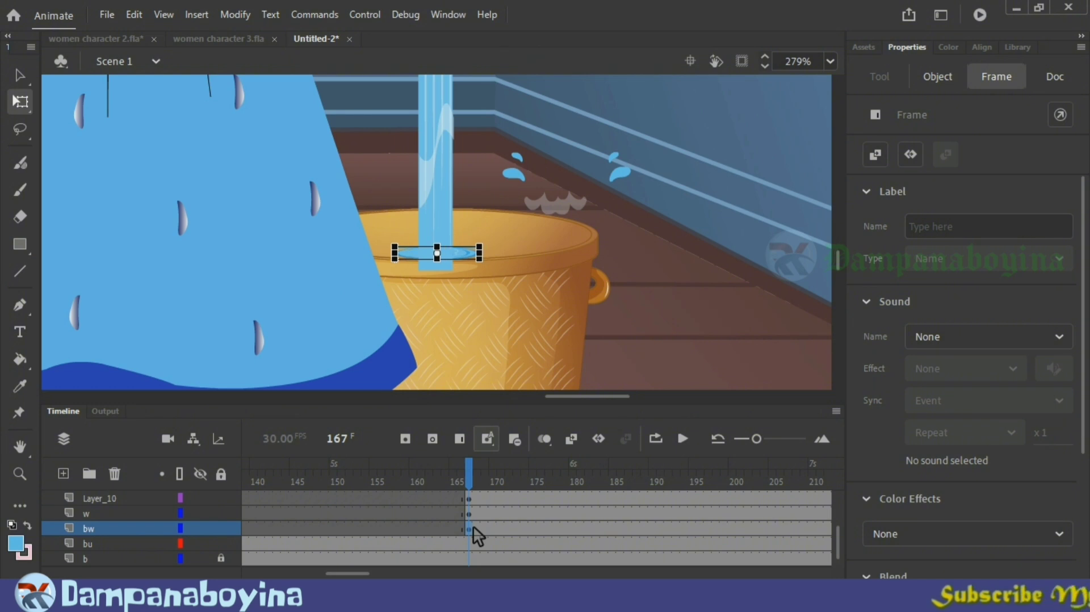
{"action": "left_click", "coordinate": [642, 336]}
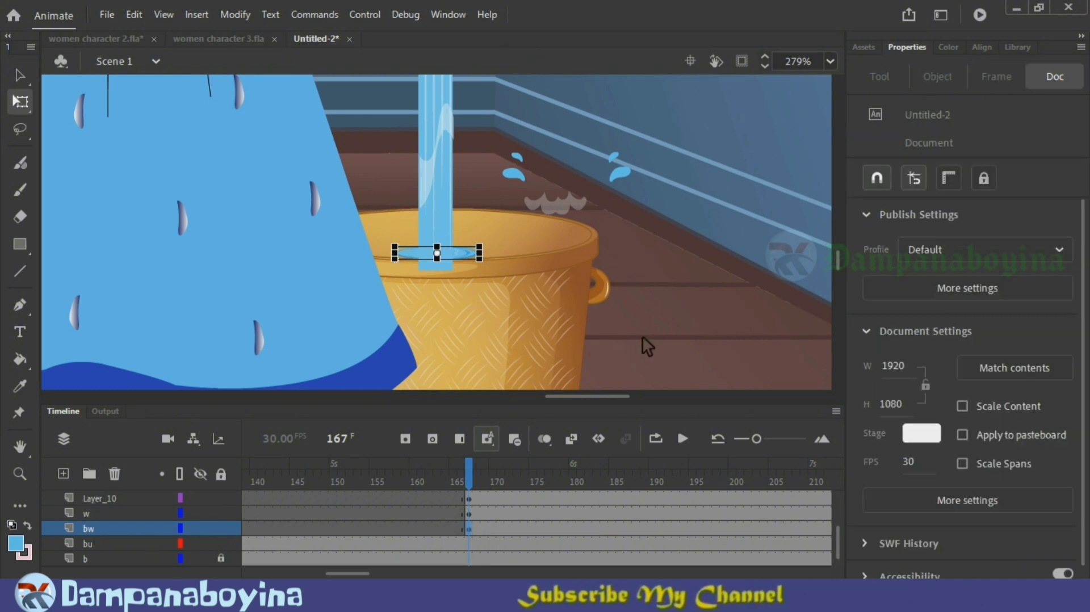
Step: Shift the small water surface inside the bucket horizontally to about X 1543.6 and deselect it
{"action": "left_click", "coordinate": [472, 260]}
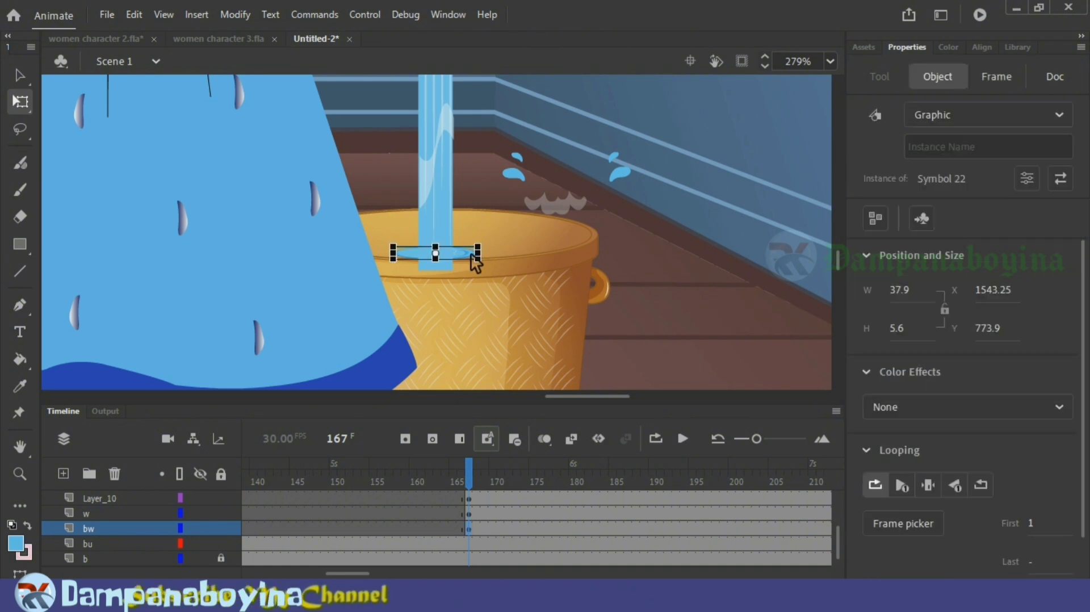
{"action": "left_click", "coordinate": [642, 315]}
Step: Move the water stream's transformation point to its top at the tap mouth and shorten the stream to about 170.75 high
{"action": "left_click", "coordinate": [444, 205]}
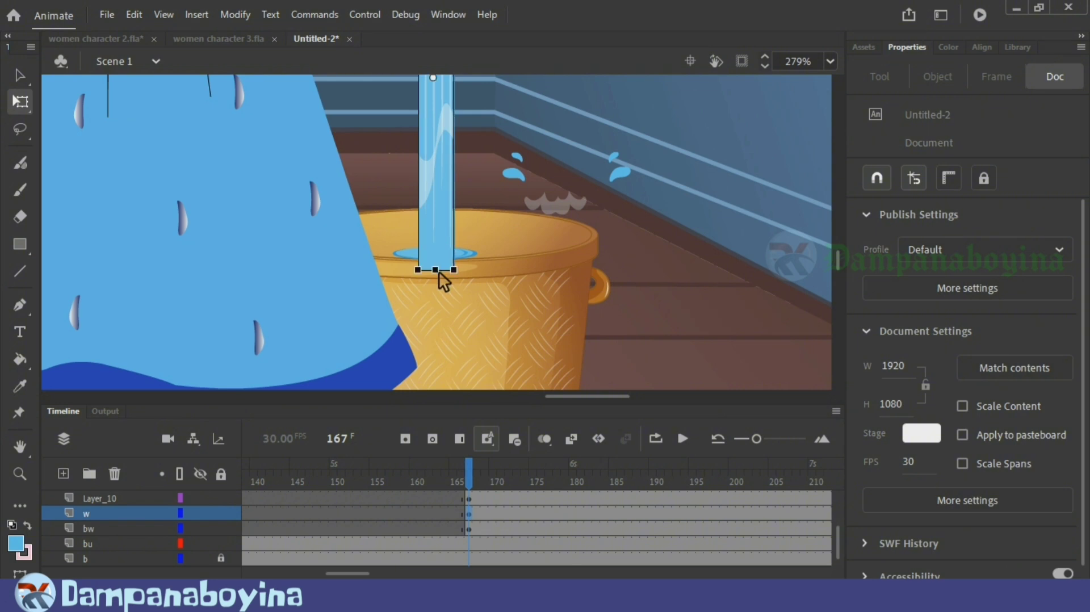
{"action": "key", "text": "ctrl+minus"}
{"action": "scroll", "coordinate": [650, 335], "scroll_direction": "up", "scroll_amount": 3}
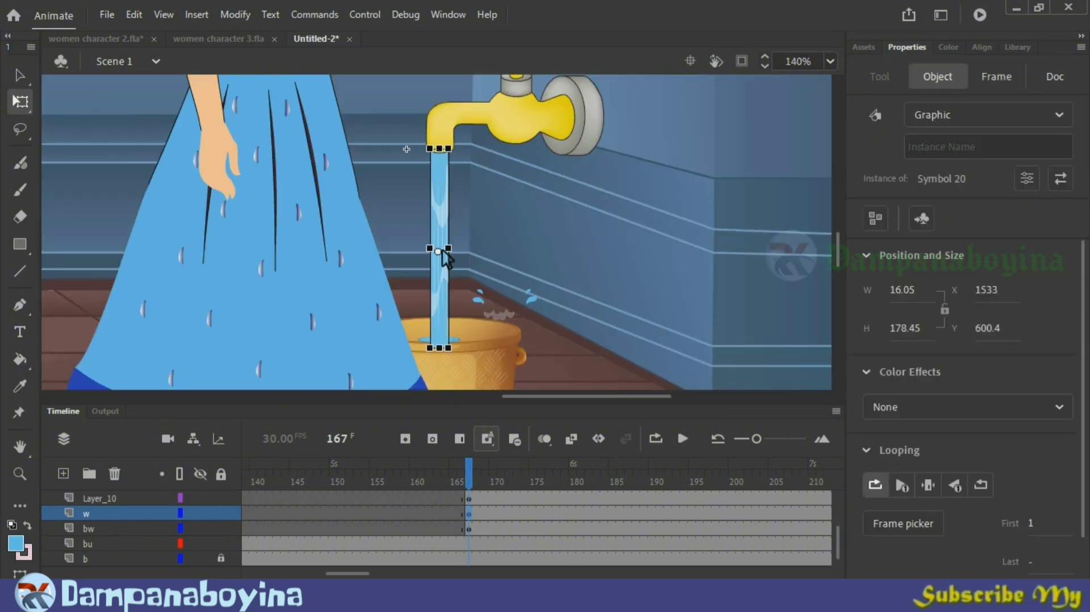
{"action": "left_click_drag", "start_coordinate": [441, 252], "coordinate": [441, 149]}
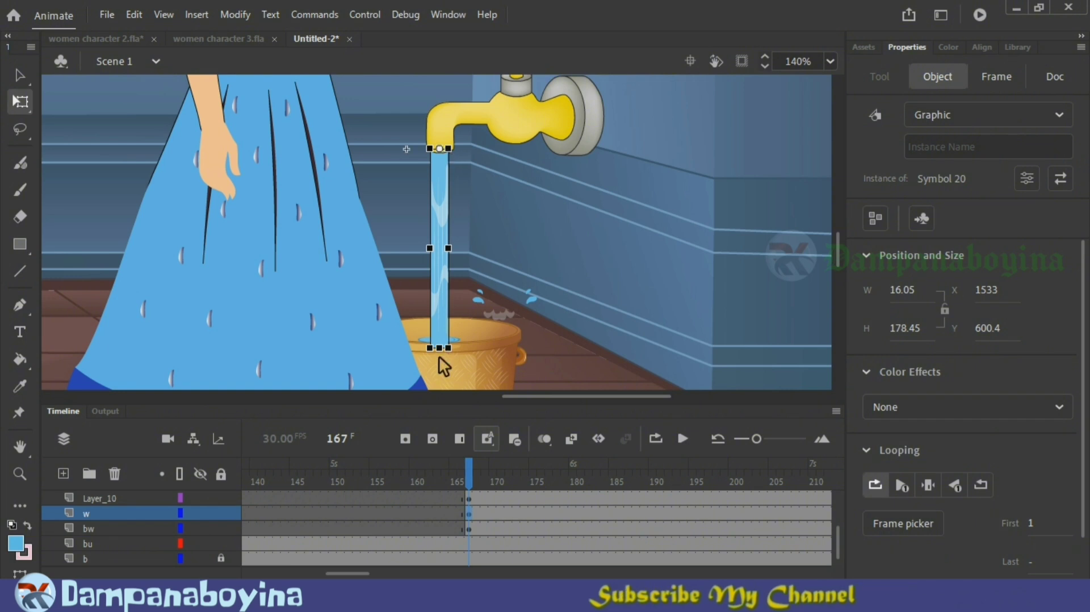
{"action": "left_click_drag", "start_coordinate": [442, 348], "coordinate": [443, 339]}
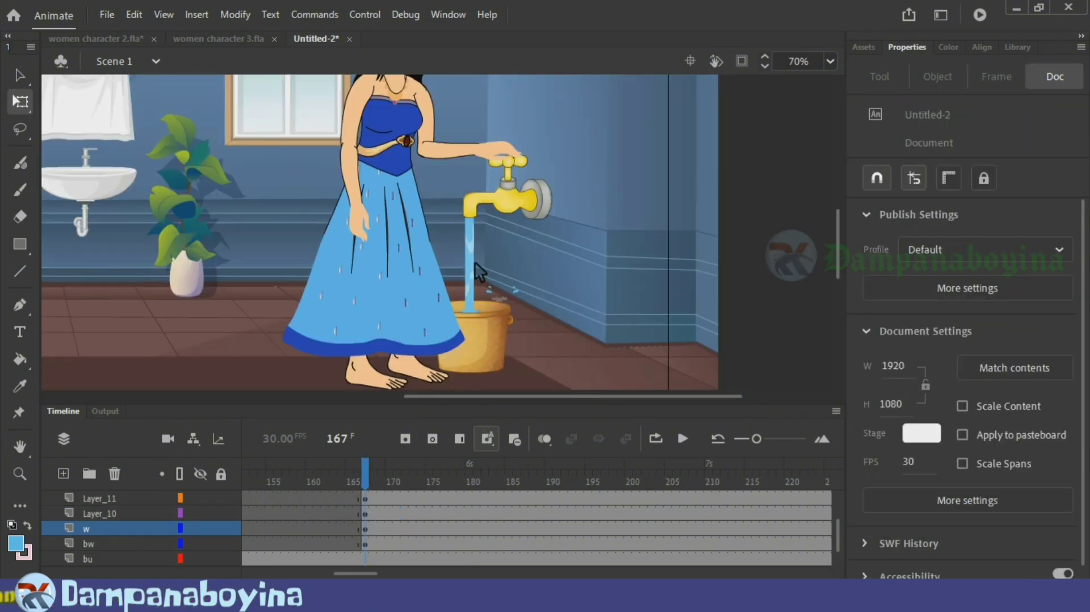
{"action": "left_click", "coordinate": [475, 261]}
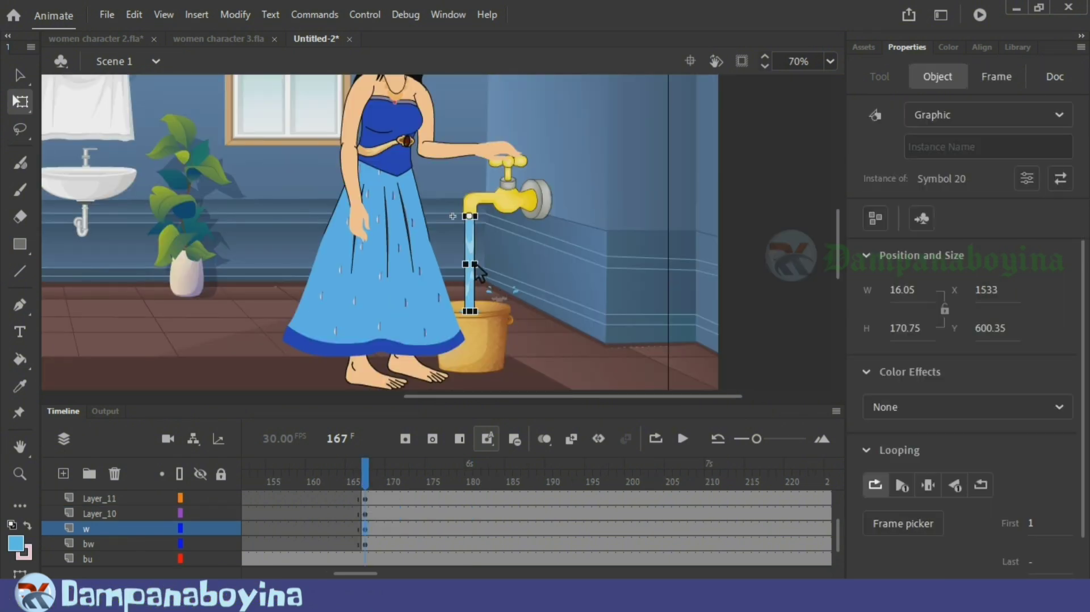
Step: Insert a keyframe for the water stream on layer w at frame 186
{"action": "left_click", "coordinate": [366, 542]}
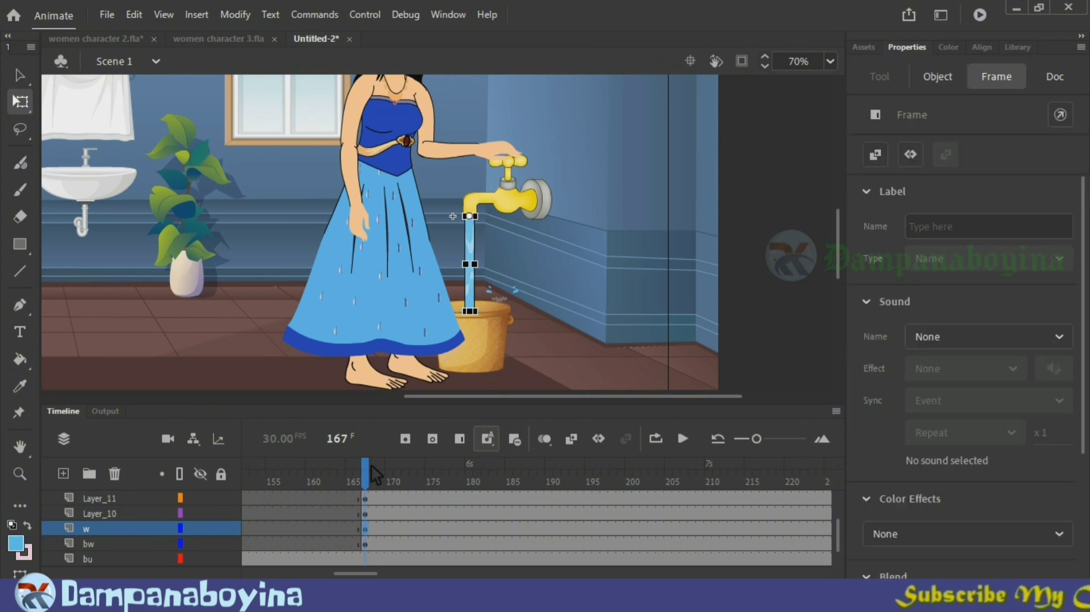
{"action": "left_click_drag", "start_coordinate": [365, 481], "coordinate": [495, 475]}
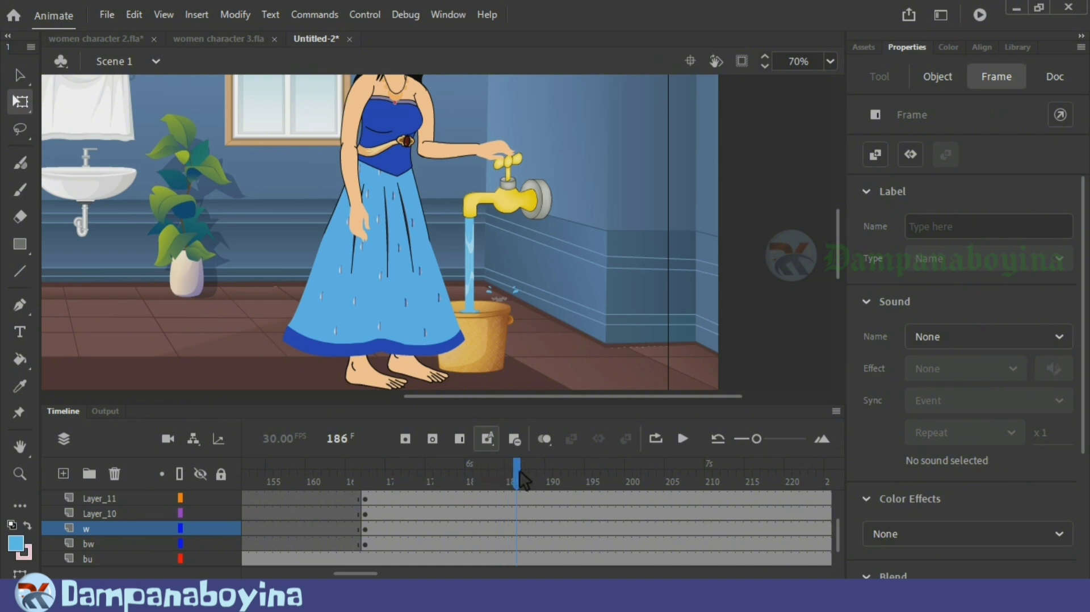
{"action": "left_click", "coordinate": [519, 500]}
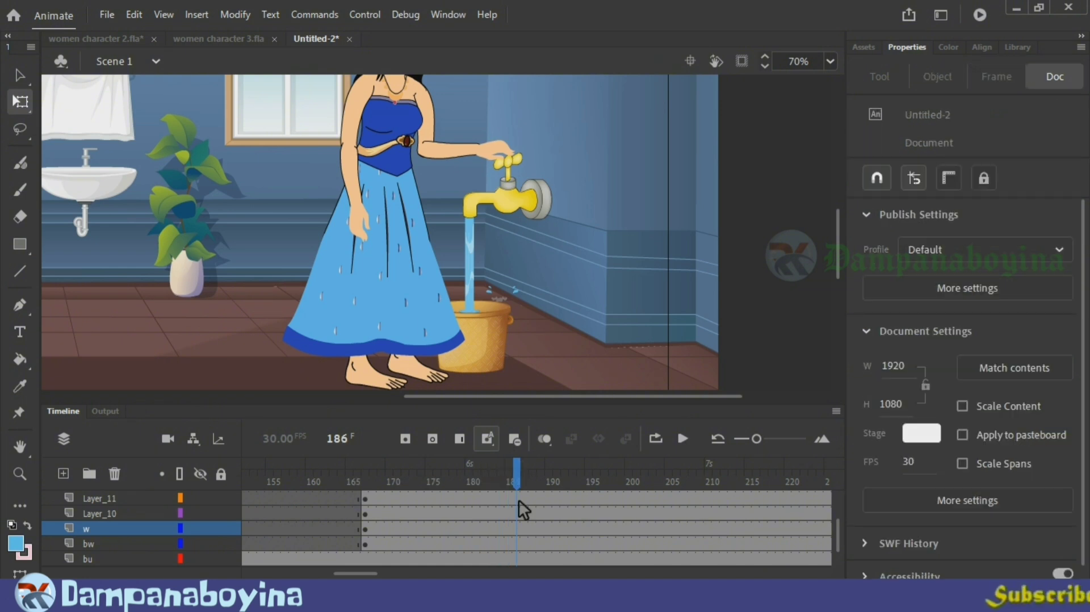
{"action": "left_click", "coordinate": [523, 534]}
{"action": "key", "text": "F6"}
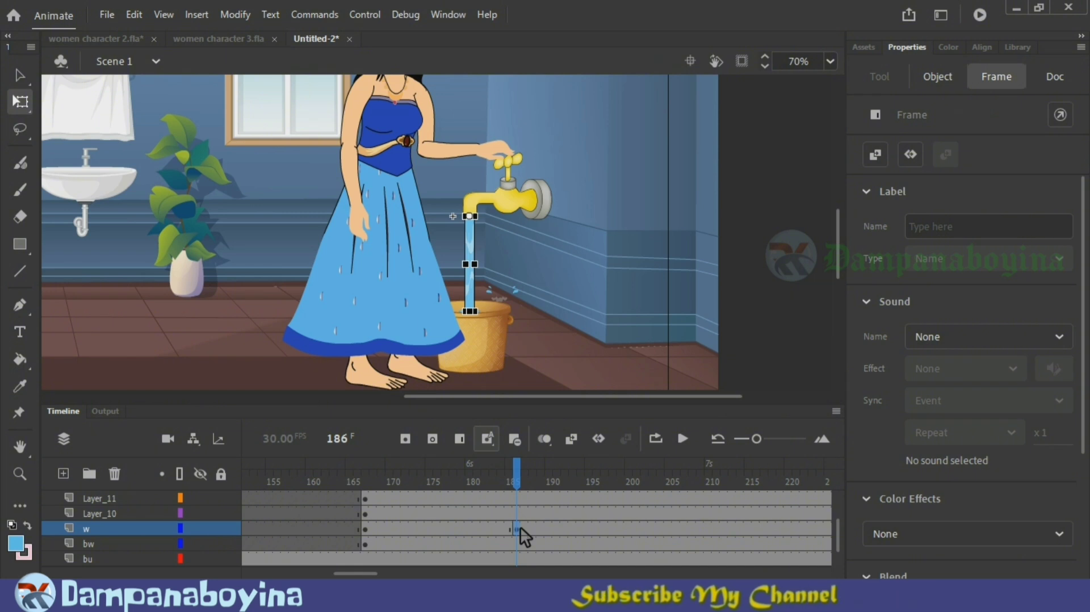
Step: At frame 167, collapse the water stream to about 2.7 high at the tap mouth and add a classic tween to frame 186
{"action": "left_click", "coordinate": [370, 530]}
{"action": "key", "text": "ctrl+="}
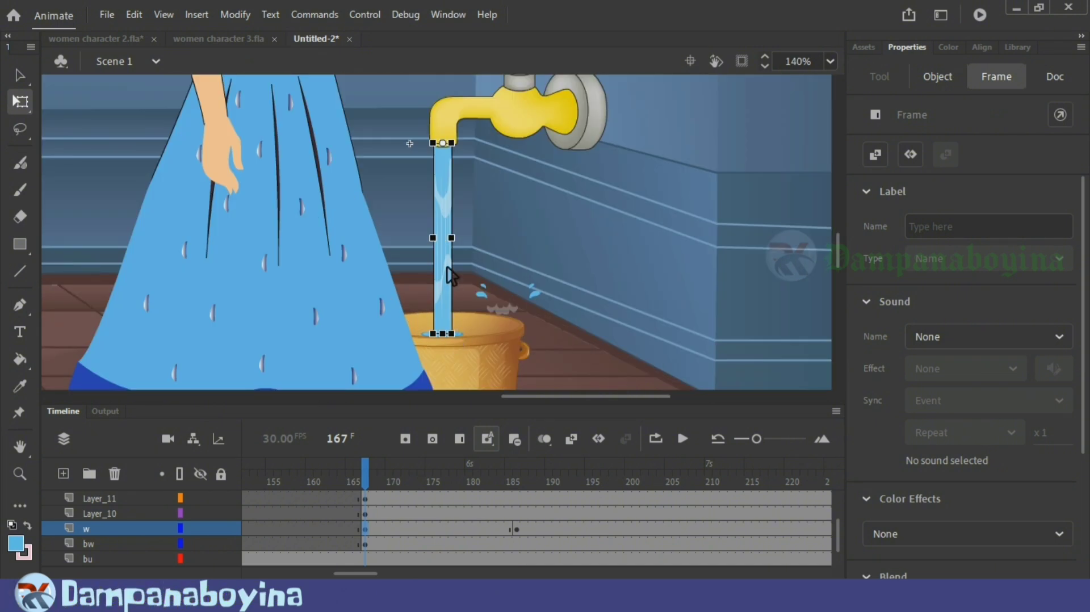
{"action": "left_click_drag", "start_coordinate": [453, 233], "coordinate": [453, 167]}
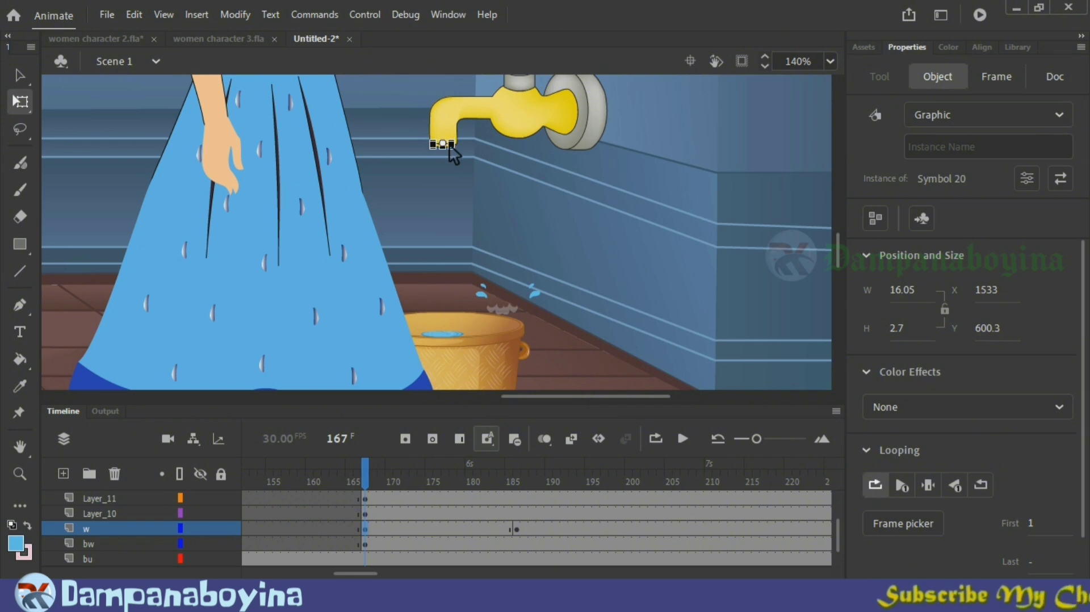
{"action": "left_click", "coordinate": [537, 198]}
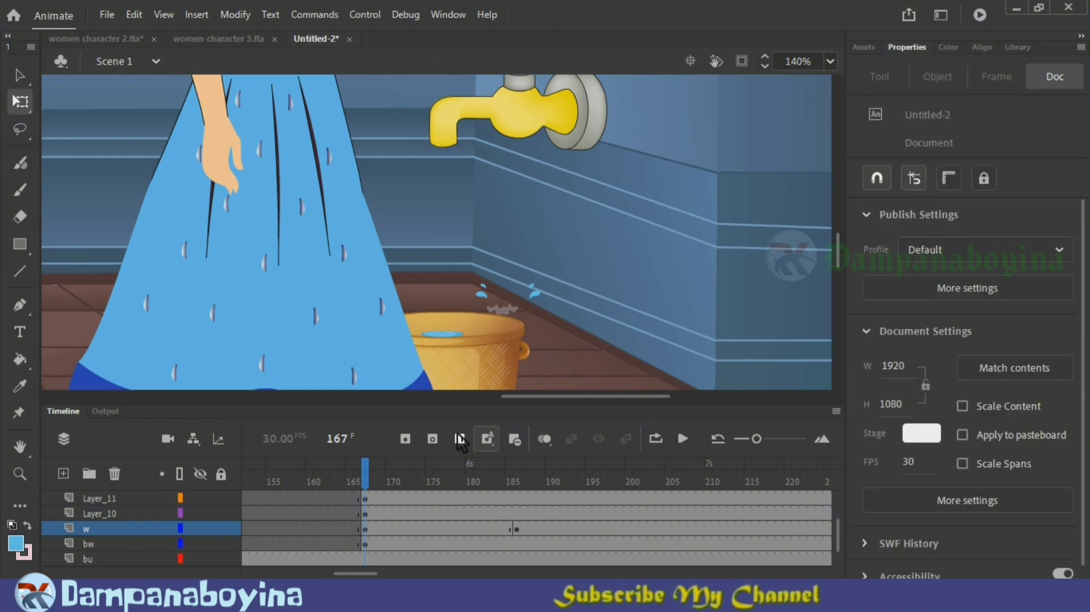
{"action": "right_click", "coordinate": [432, 528]}
{"action": "left_click", "coordinate": [525, 61]}
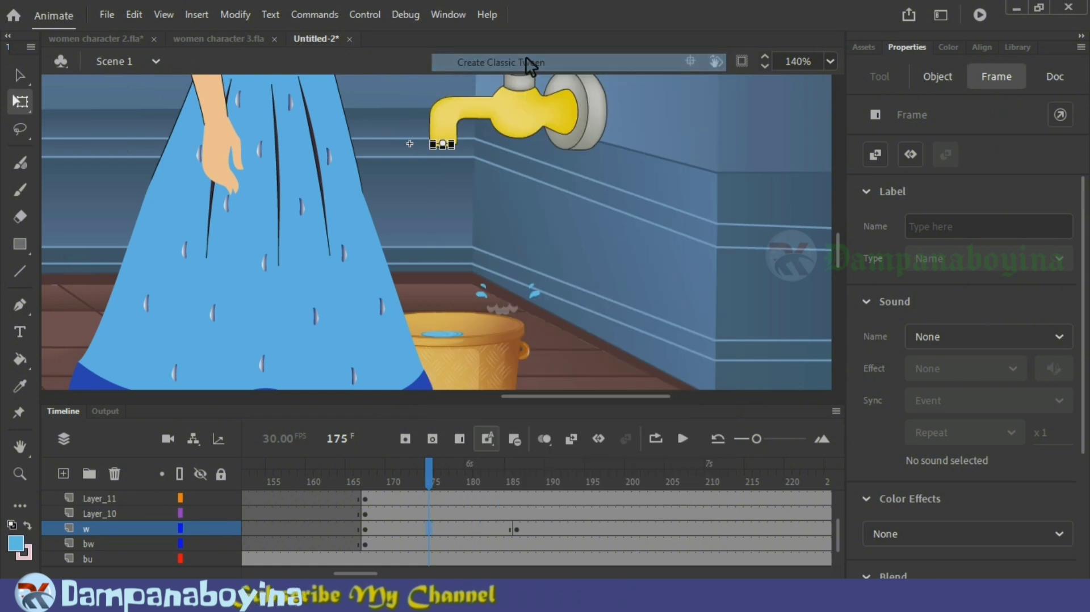
Step: Play and scrub the timeline from frame 167 to 208 to check how the stream falls and when it reaches the bucket
{"action": "left_click_drag", "start_coordinate": [361, 472], "coordinate": [500, 470]}
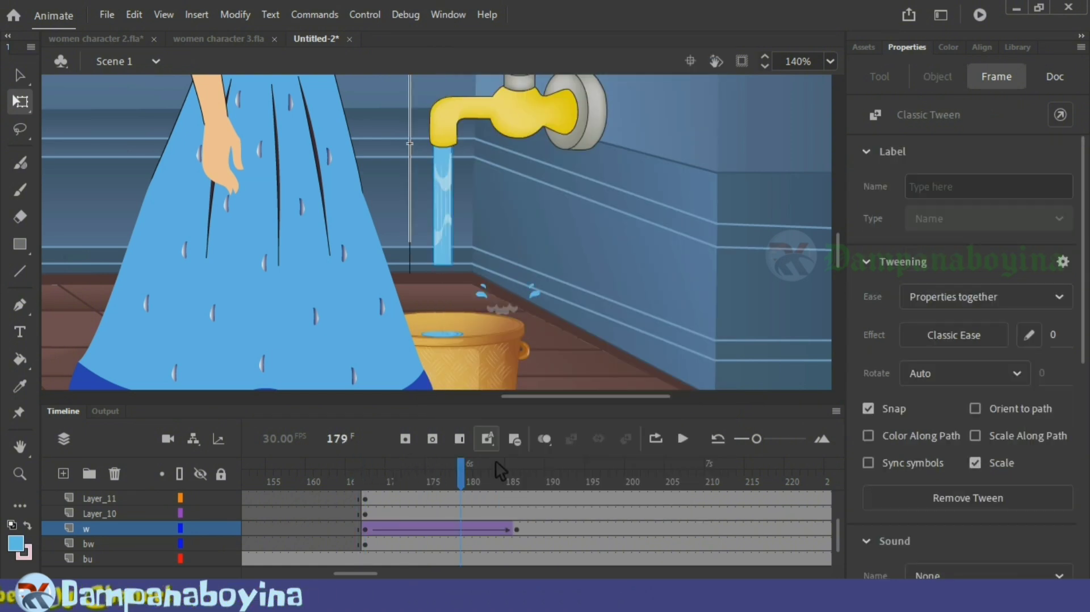
{"action": "left_click", "coordinate": [339, 458]}
{"action": "key", "text": "Return"}
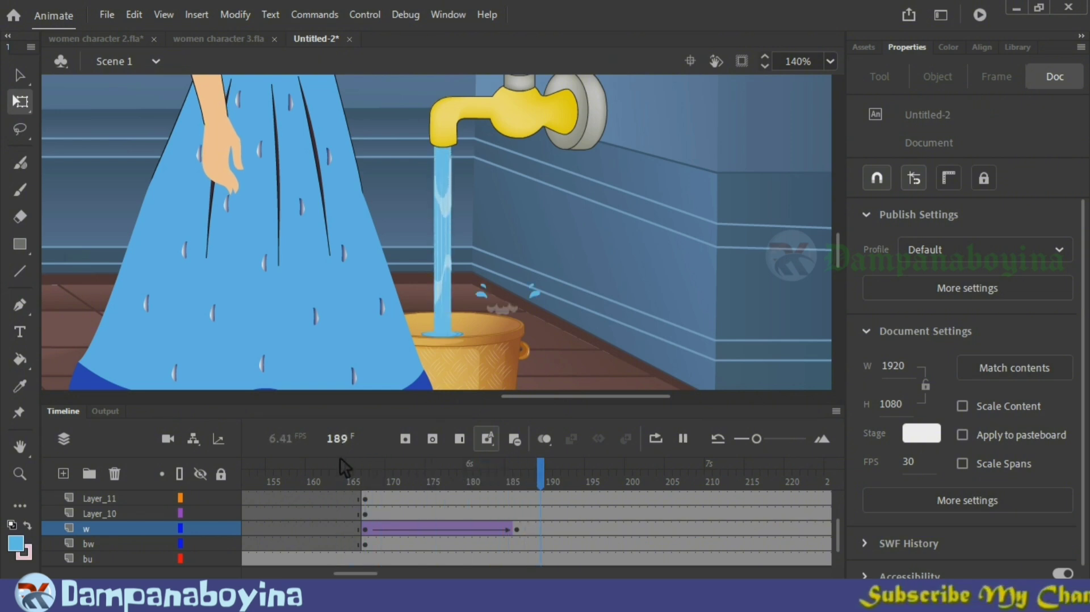
{"action": "key", "text": "Return"}
{"action": "scroll", "coordinate": [844, 255], "scroll_direction": "up", "scroll_amount": 3}
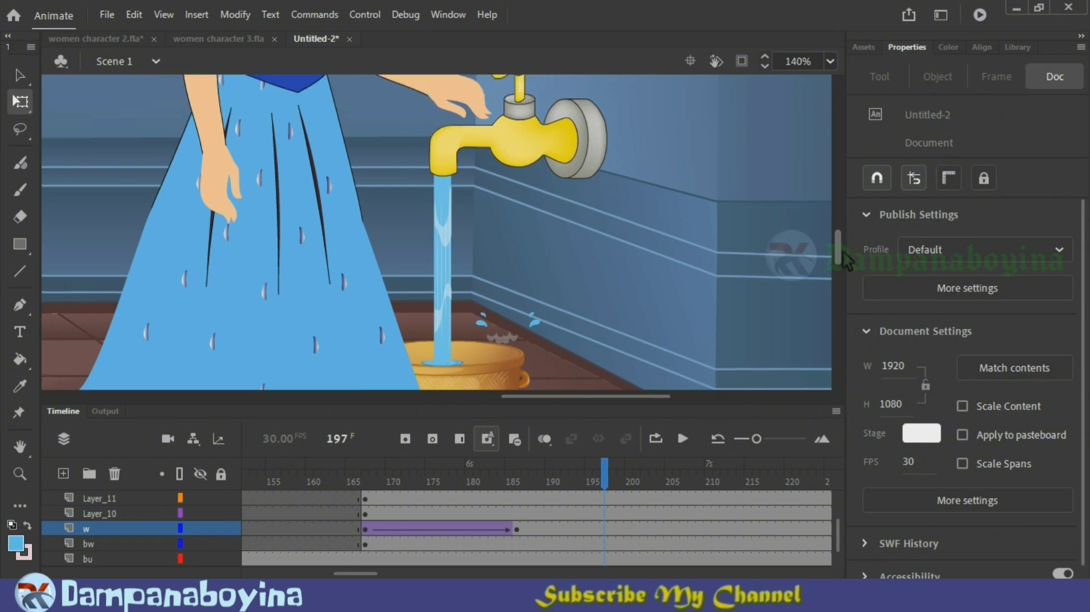
{"action": "left_click_drag", "start_coordinate": [603, 467], "coordinate": [541, 487]}
{"action": "key", "text": "ctrl+minus"}
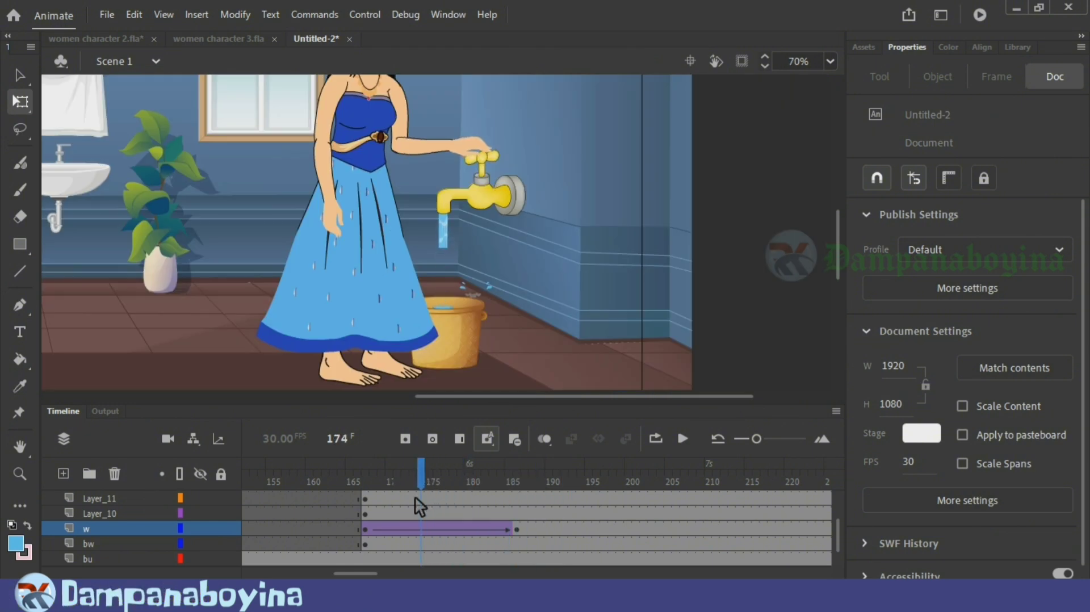
{"action": "left_click_drag", "start_coordinate": [516, 508], "coordinate": [700, 522]}
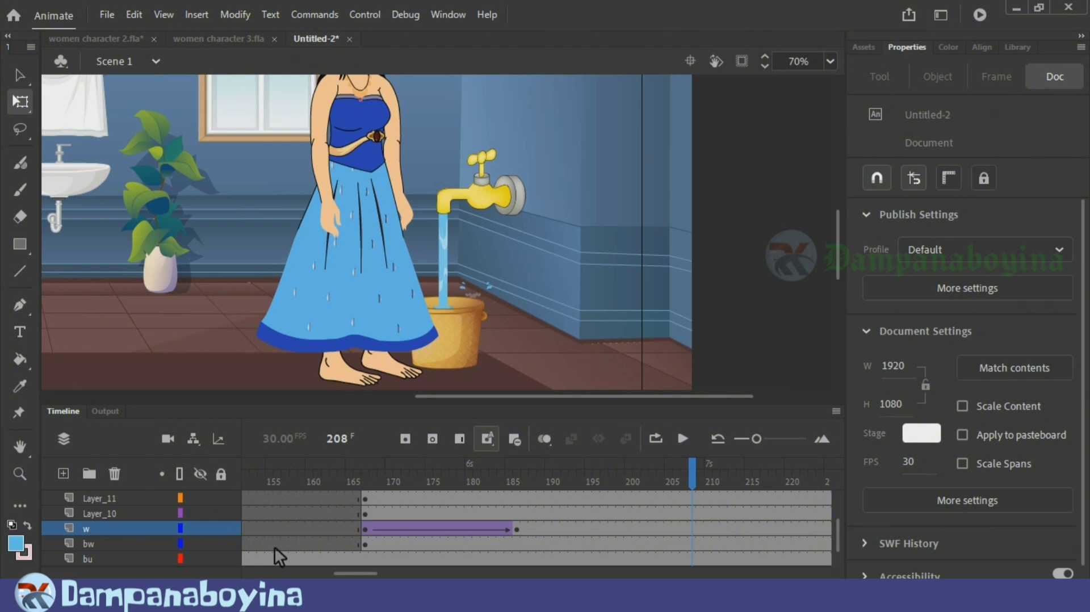
Step: Extend the empty span on layer bw so the bucket's water surface keyframe starts at frame 208
{"action": "left_click", "coordinate": [366, 545]}
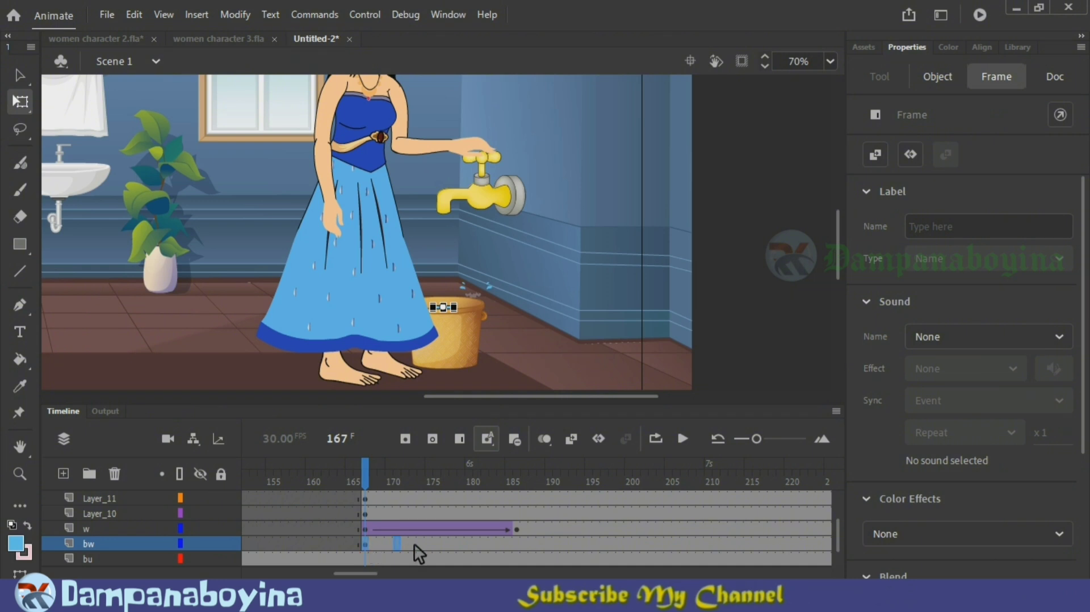
{"action": "left_click", "coordinate": [669, 543]}
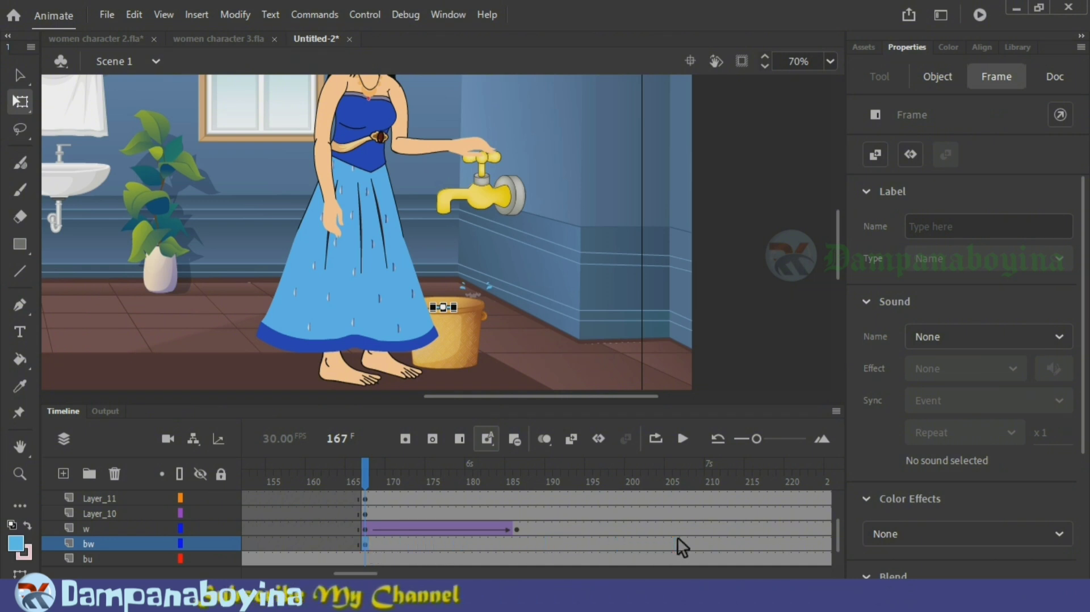
{"action": "key", "text": "F5"}
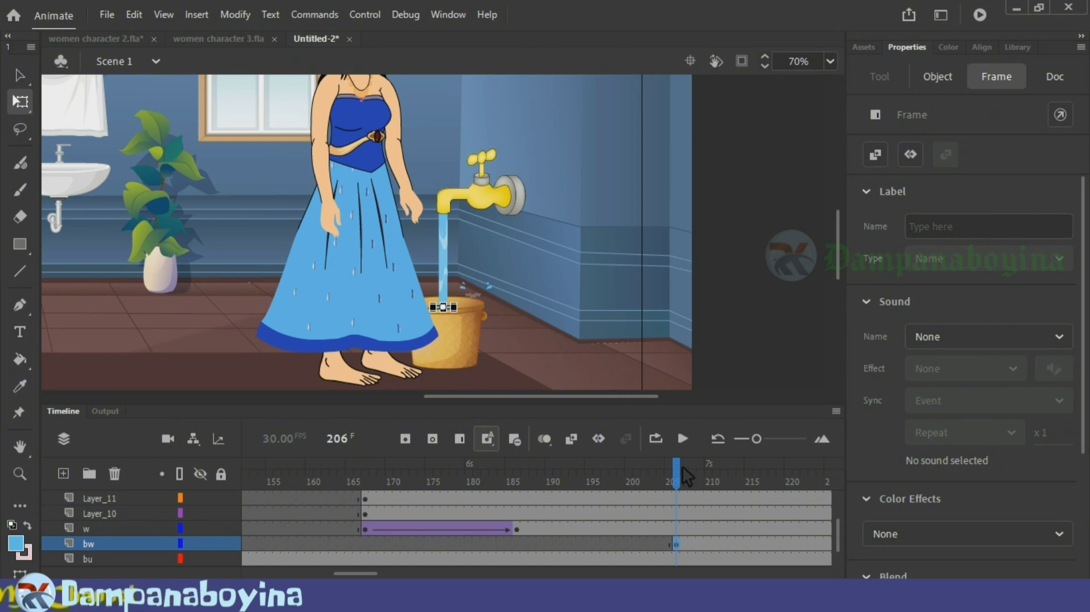
{"action": "left_click_drag", "start_coordinate": [683, 465], "coordinate": [696, 489]}
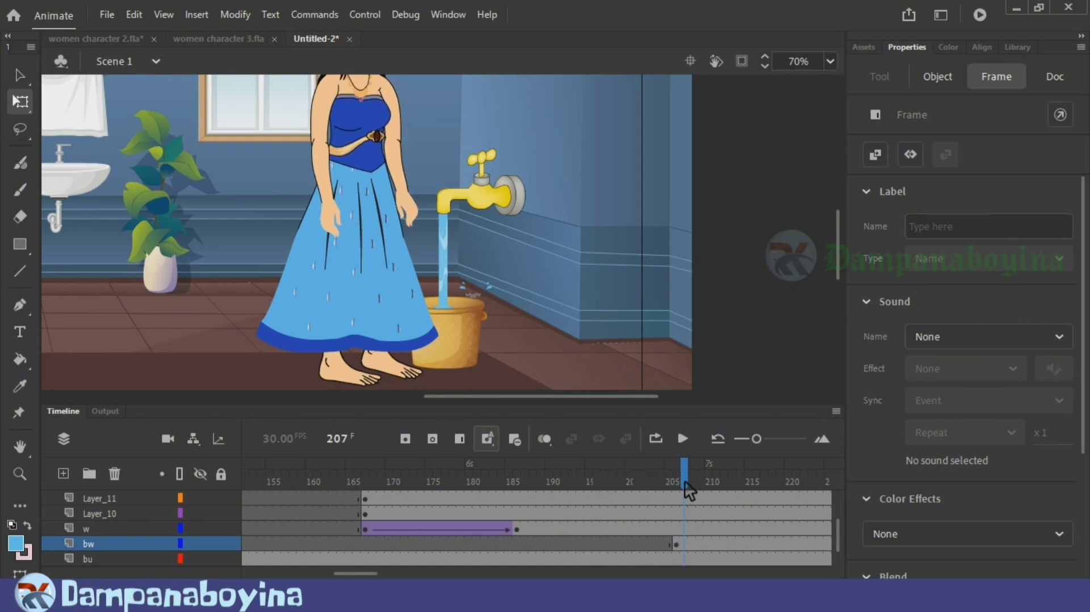
{"action": "left_click", "coordinate": [641, 546]}
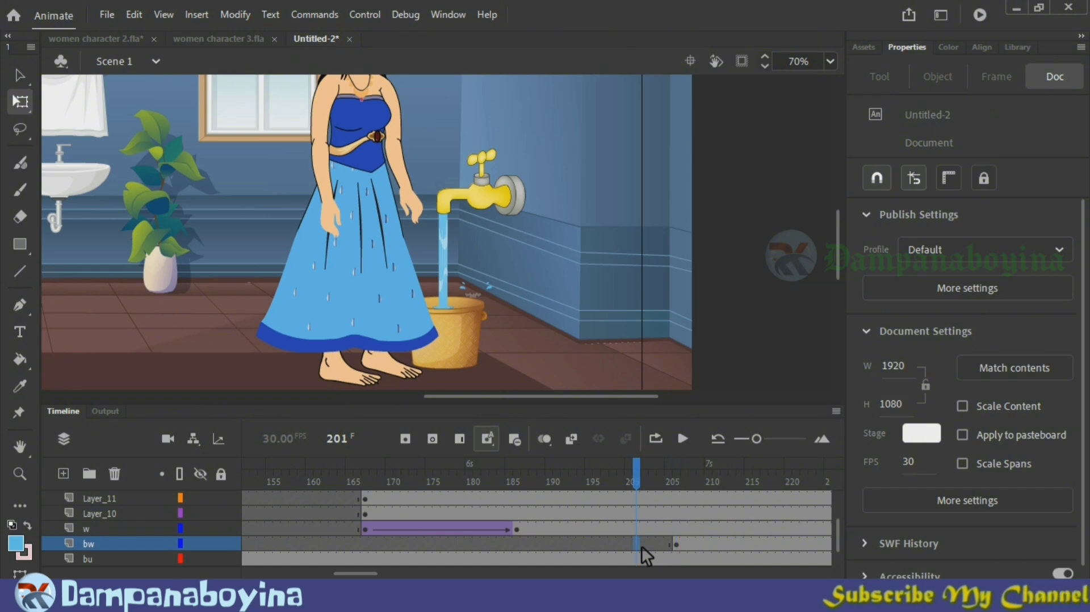
{"action": "key", "text": "F5"}
{"action": "key", "text": "F5"}
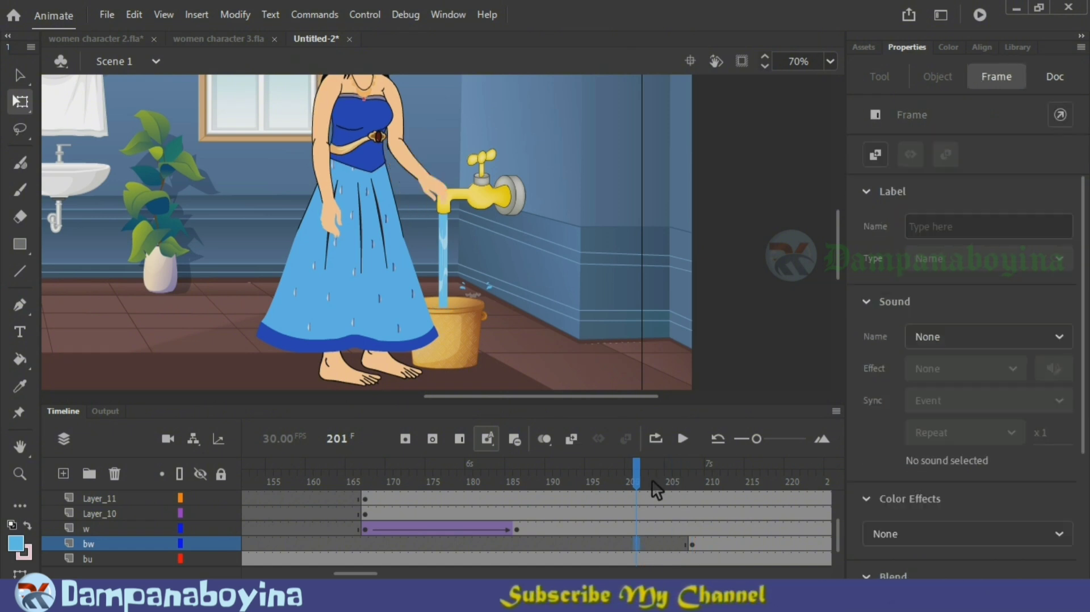
{"action": "left_click", "coordinate": [695, 481]}
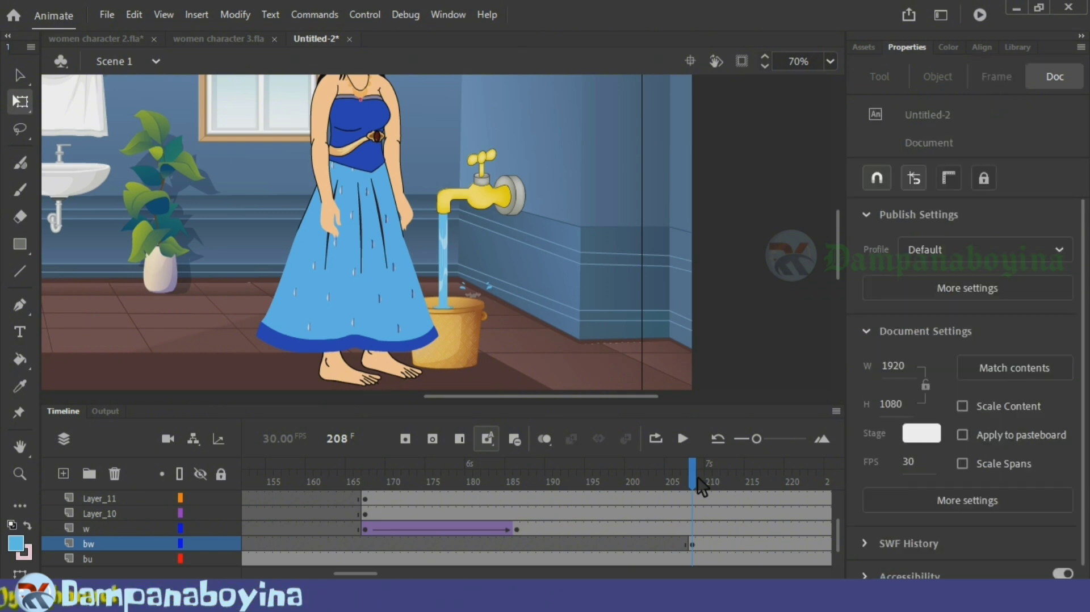
Step: Scrub back to frame 167 and forward to 186 to review the stream's tween on layer w
{"action": "left_click_drag", "start_coordinate": [674, 487], "coordinate": [396, 487]}
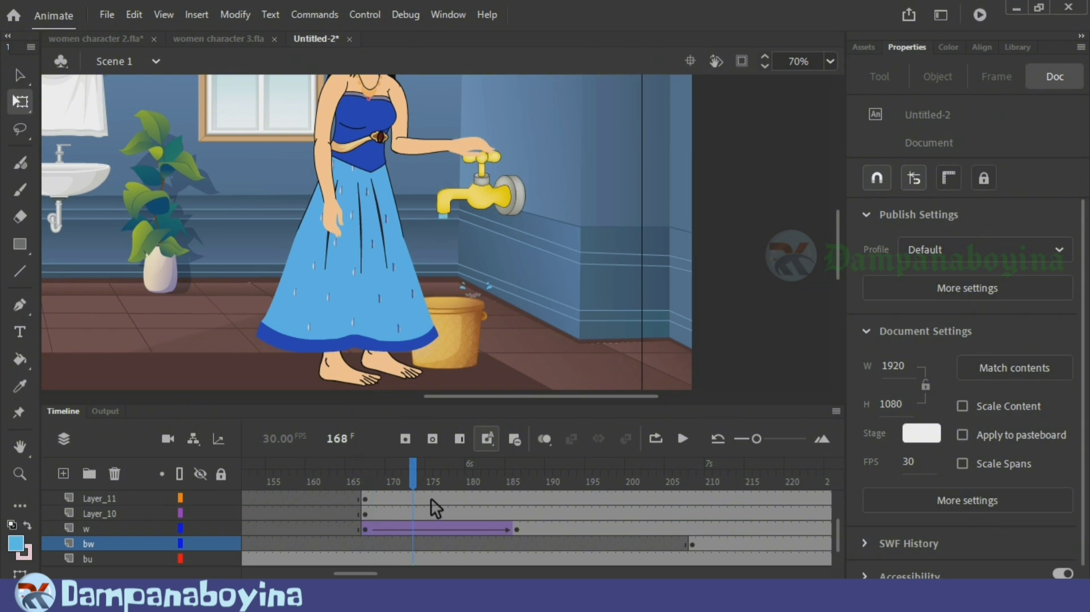
{"action": "left_click", "coordinate": [369, 530]}
{"action": "left_click_drag", "start_coordinate": [368, 485], "coordinate": [502, 489]}
{"action": "left_click", "coordinate": [516, 483]}
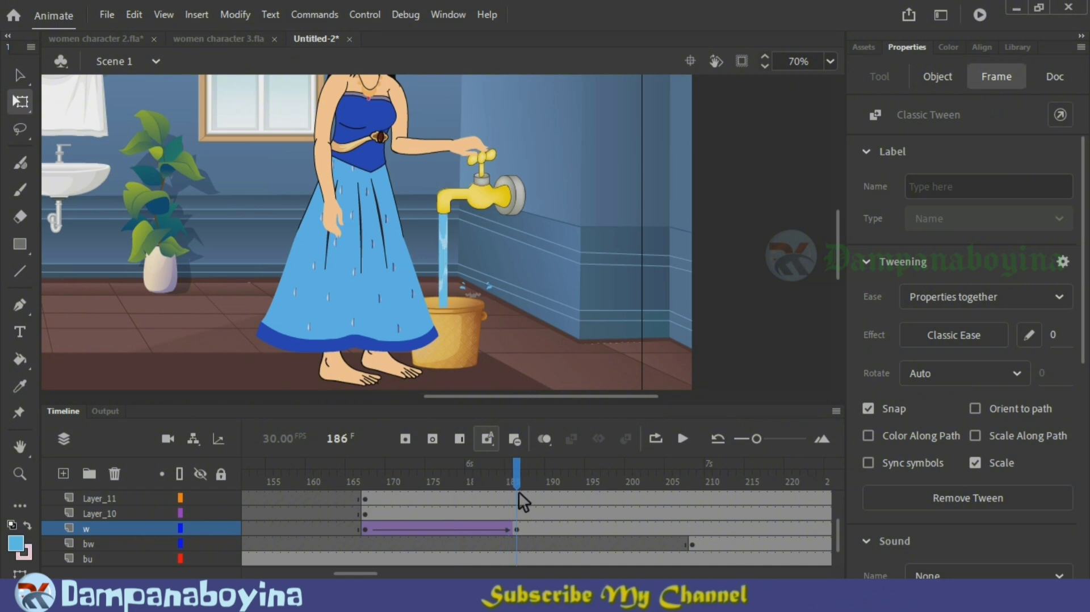
Step: Select the water stream at frame 186 on layer w and open its symbol for editing
{"action": "left_click", "coordinate": [521, 530]}
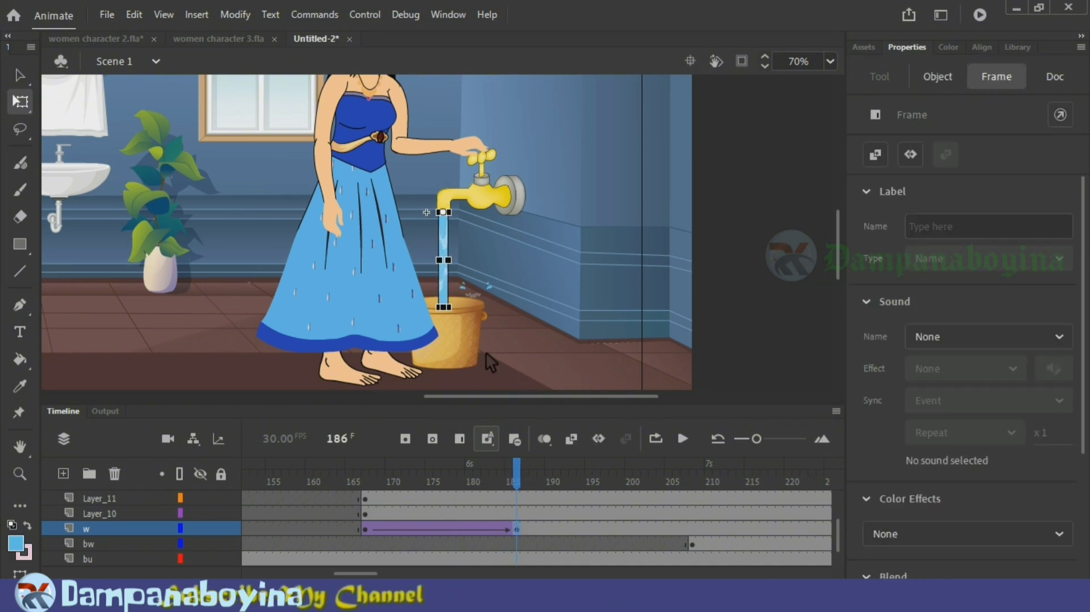
{"action": "scroll", "coordinate": [450, 282], "scroll_direction": "up", "scroll_amount": 2}
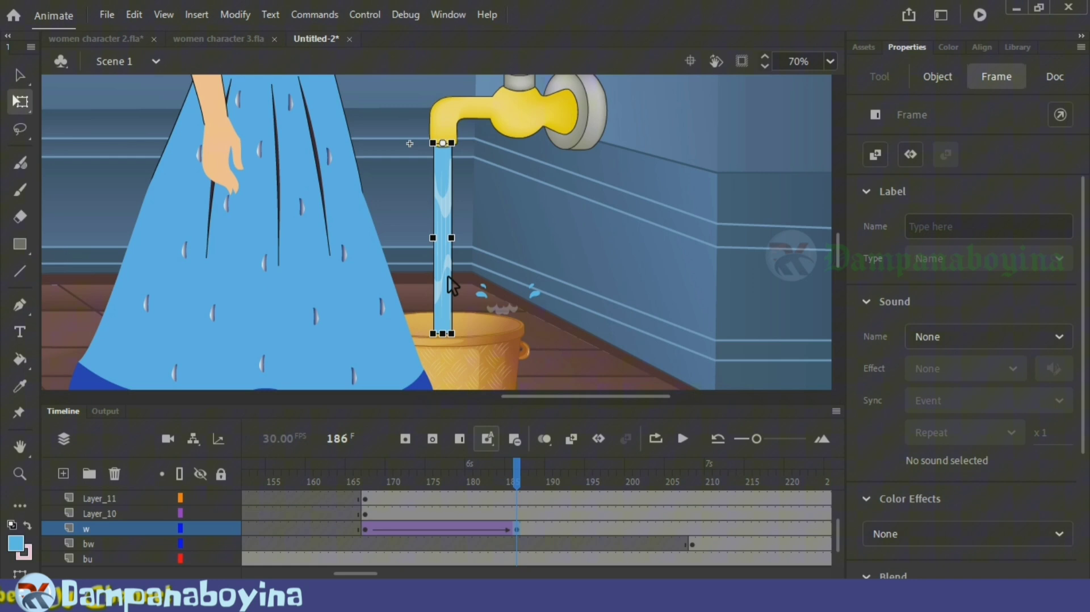
{"action": "double_click", "coordinate": [447, 205]}
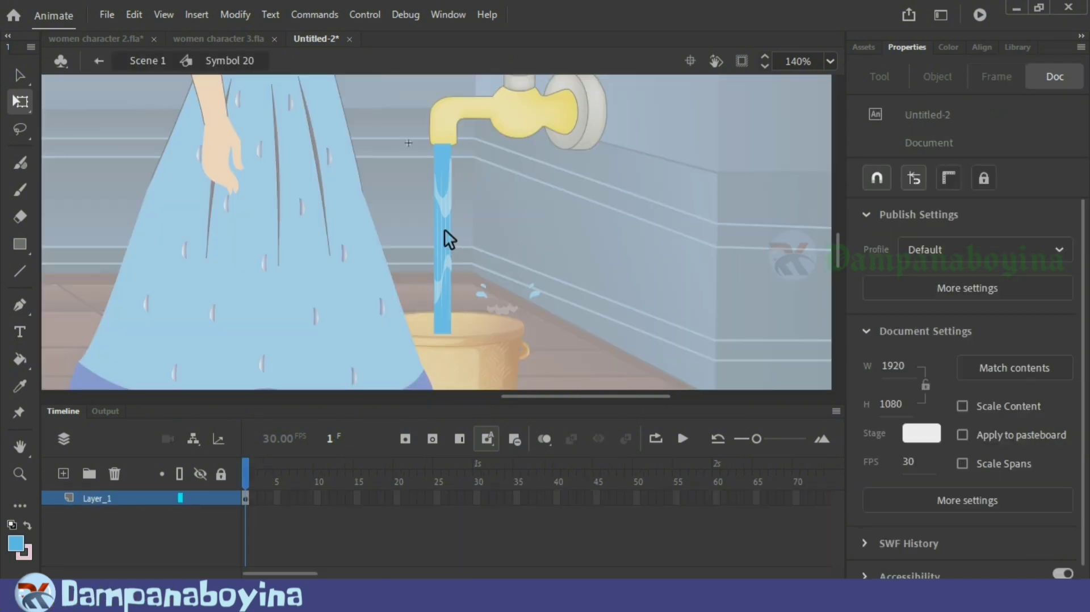
Step: Enter the stream's nested groups level by level until the group of light streaks is selected on its own
{"action": "left_click", "coordinate": [445, 229]}
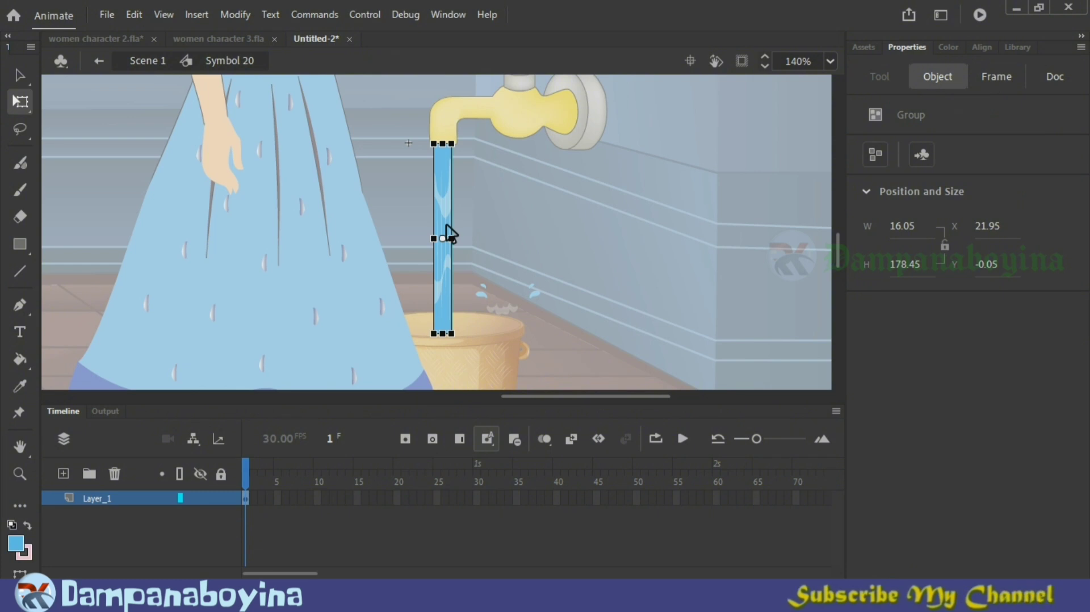
{"action": "double_click", "coordinate": [449, 233]}
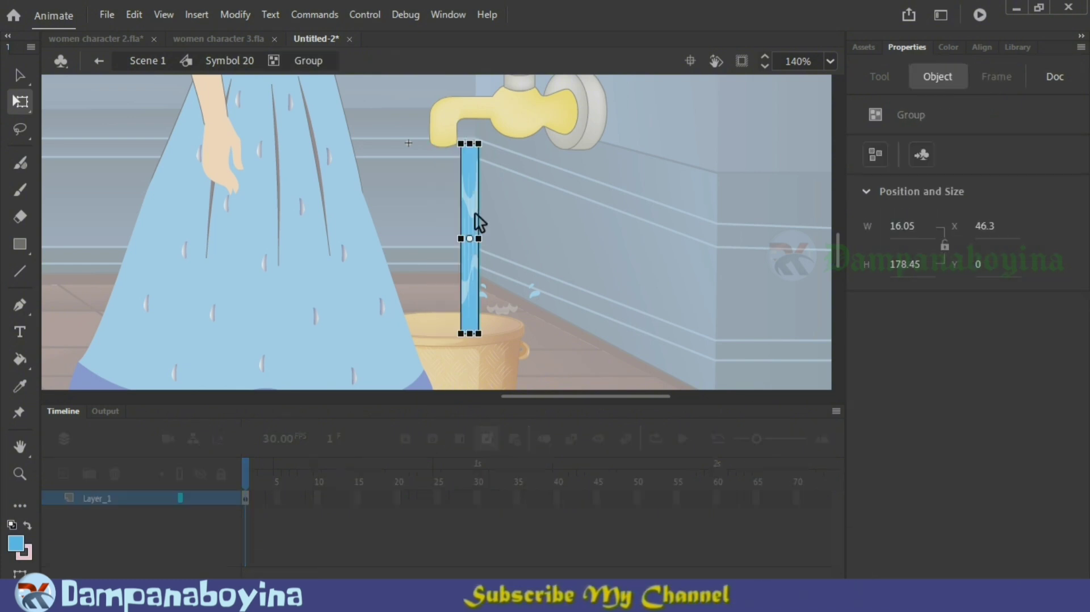
{"action": "key", "text": "ctrl+z"}
{"action": "double_click", "coordinate": [447, 210]}
{"action": "double_click", "coordinate": [446, 210]}
{"action": "left_click", "coordinate": [449, 205]}
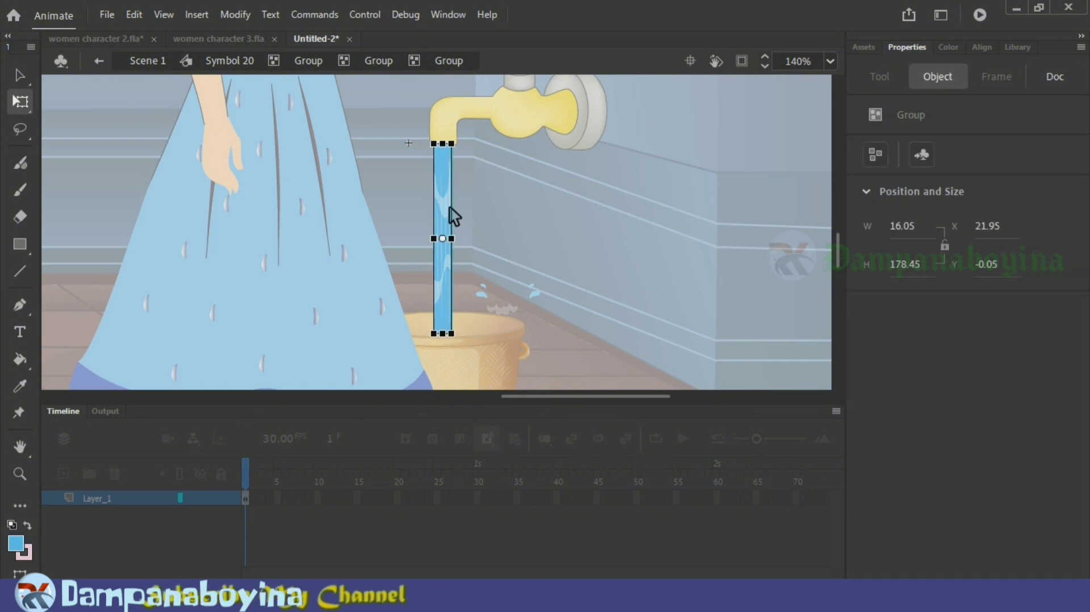
{"action": "double_click", "coordinate": [454, 208]}
{"action": "left_click", "coordinate": [451, 209]}
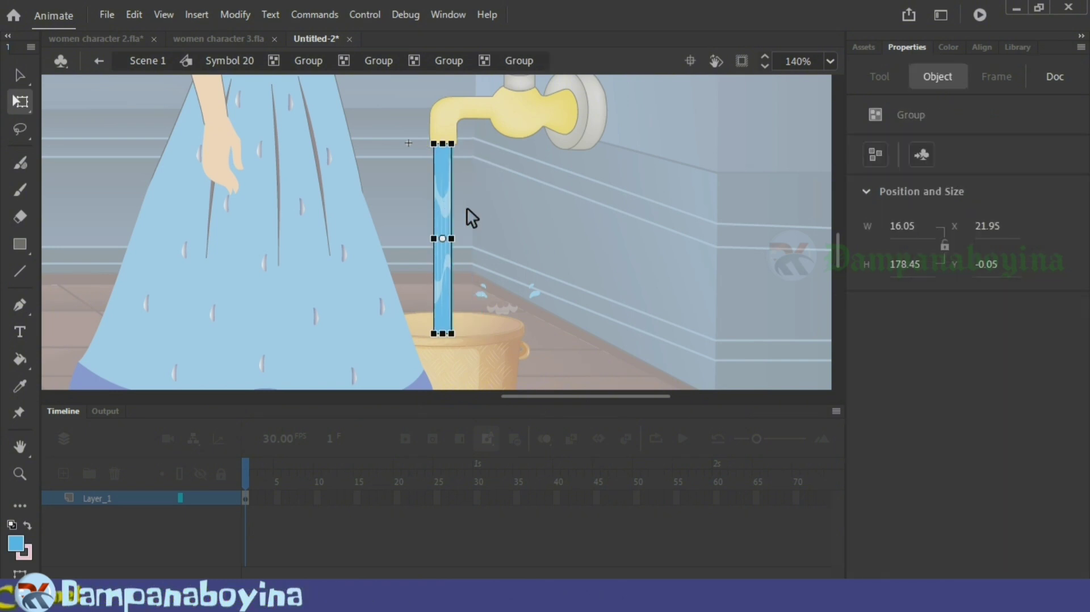
{"action": "double_click", "coordinate": [449, 209]}
{"action": "left_click", "coordinate": [448, 213]}
{"action": "double_click", "coordinate": [451, 211]}
{"action": "left_click", "coordinate": [451, 211]}
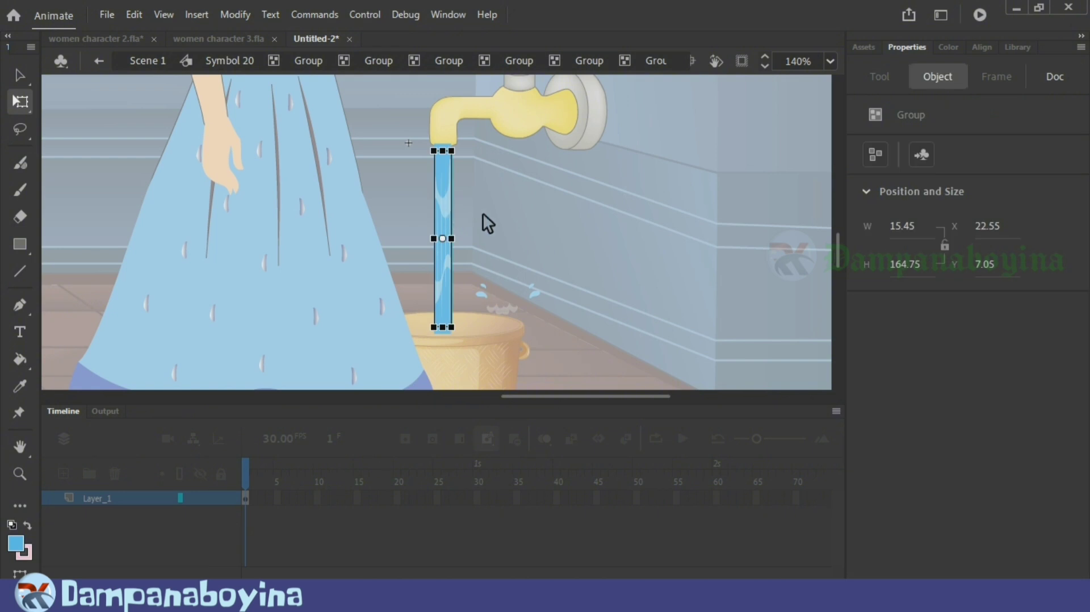
{"action": "key", "text": "ctrl+z"}
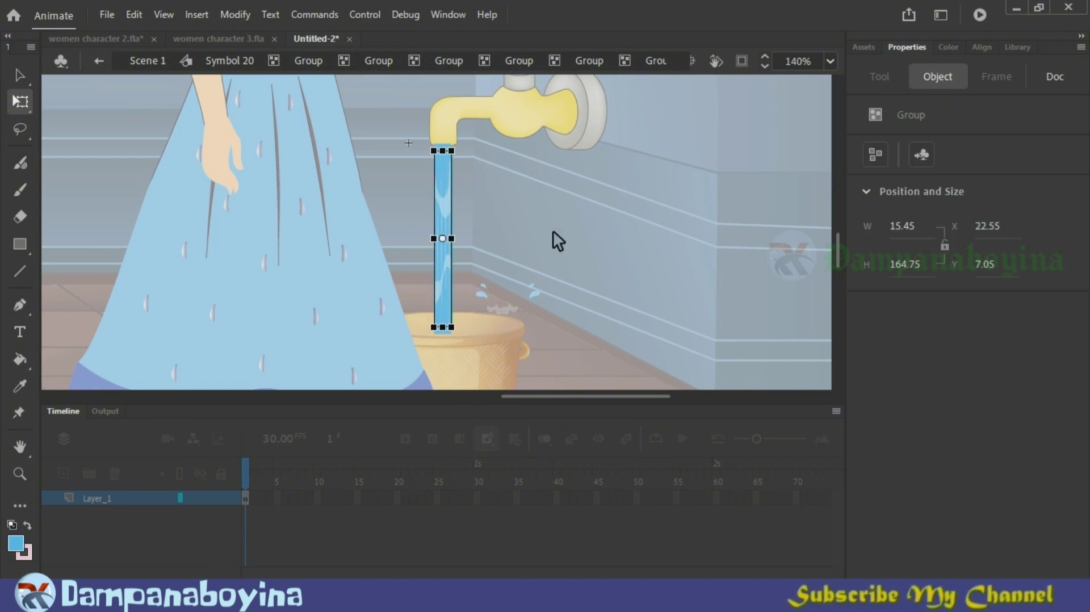
Step: Cut the streak group, leave the nested groups, and paste it in place on a new layer inside the symbol
{"action": "key", "text": "ctrl+x"}
{"action": "double_click", "coordinate": [595, 243]}
{"action": "double_click", "coordinate": [595, 243]}
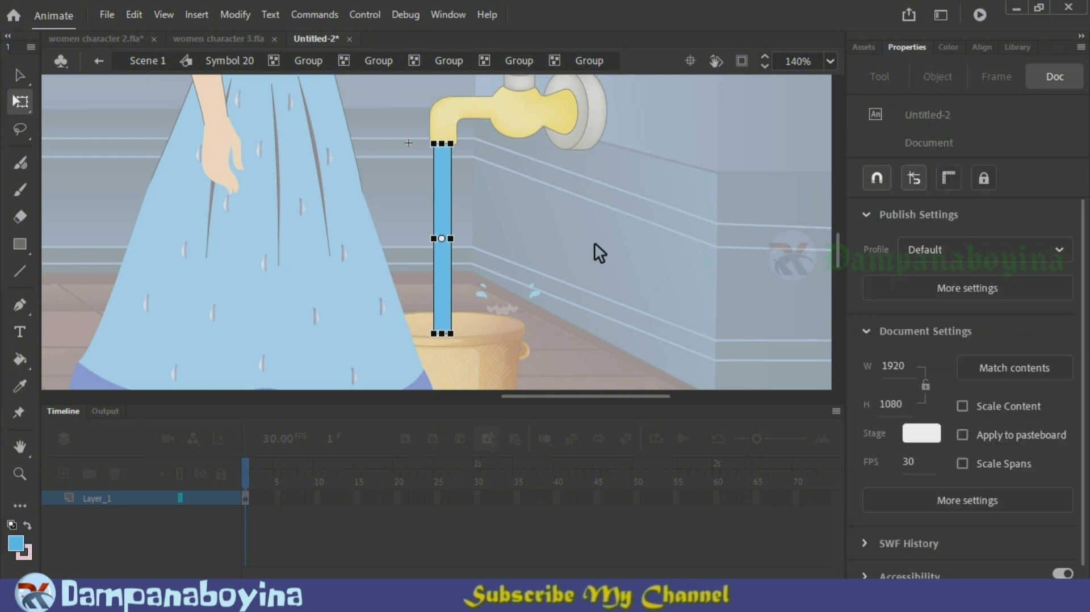
{"action": "double_click", "coordinate": [594, 243]}
{"action": "double_click", "coordinate": [595, 243]}
{"action": "double_click", "coordinate": [595, 243]}
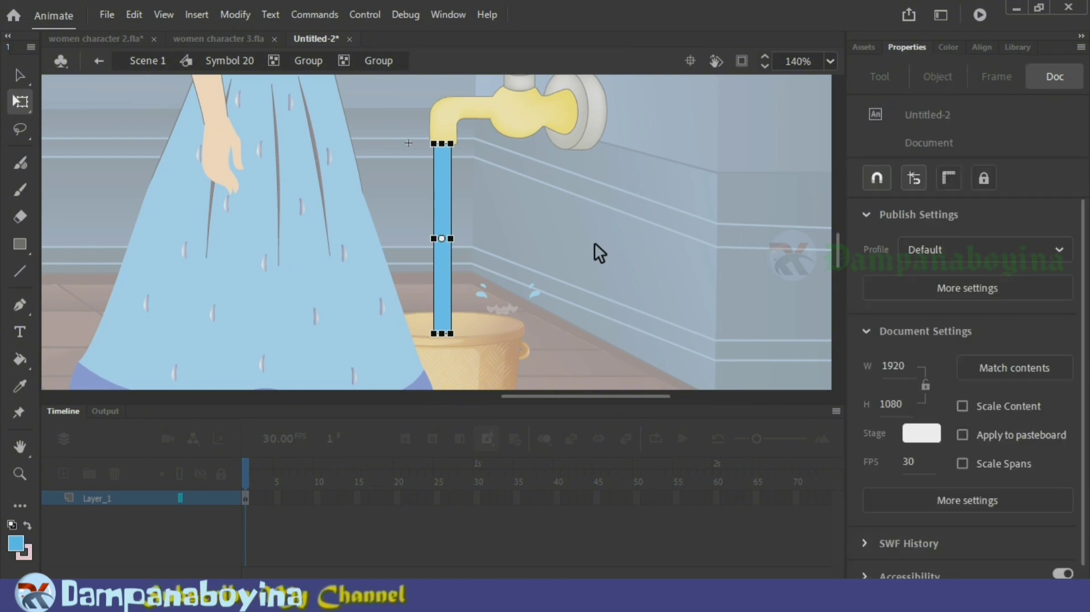
{"action": "double_click", "coordinate": [595, 243]}
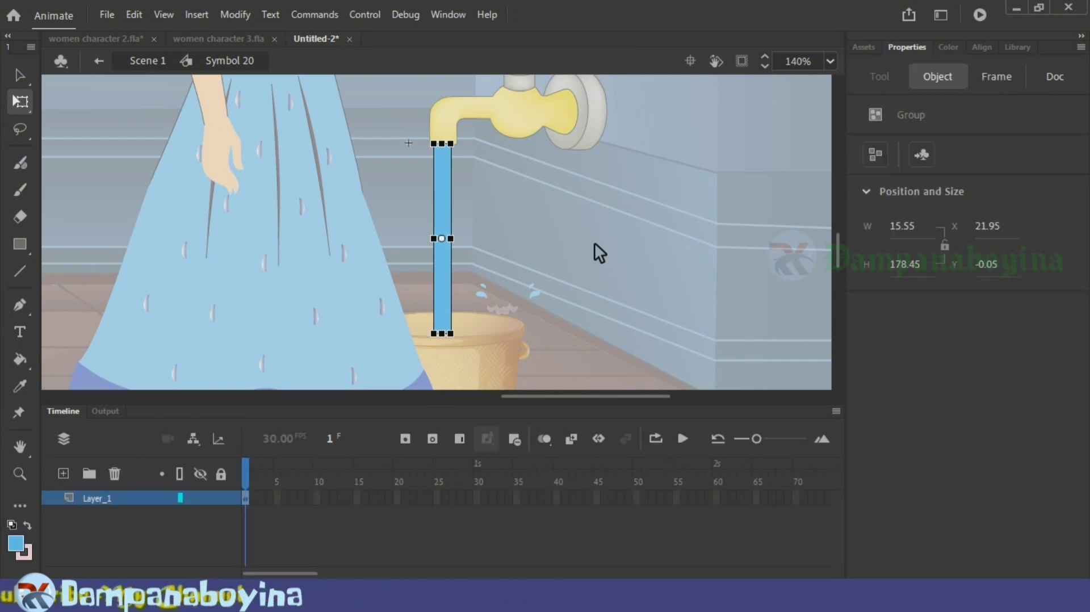
{"action": "left_click", "coordinate": [64, 473]}
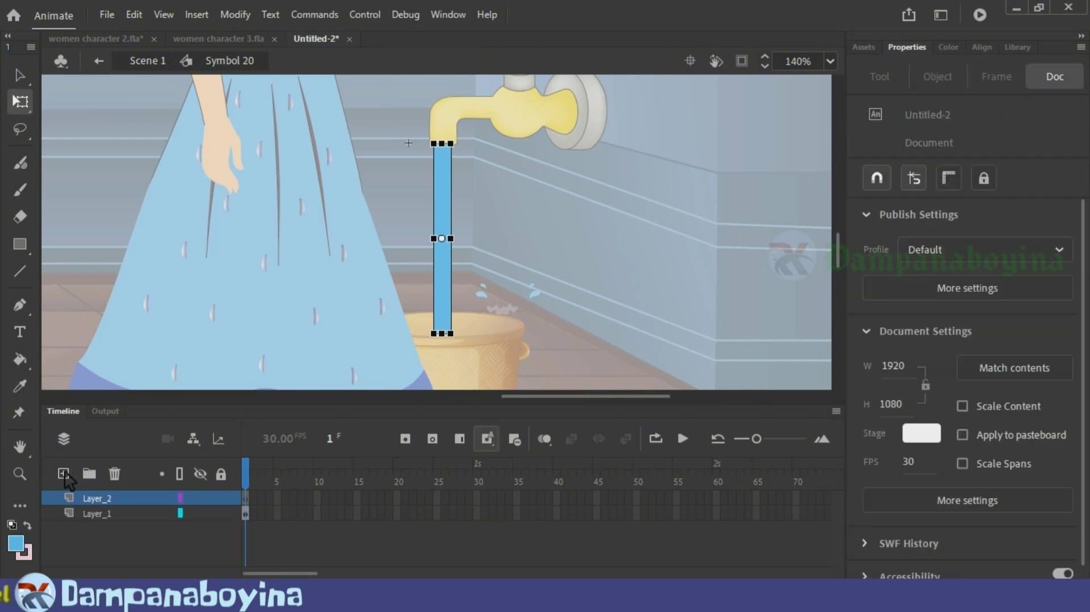
{"action": "right_click", "coordinate": [510, 199]}
{"action": "left_click", "coordinate": [549, 263]}
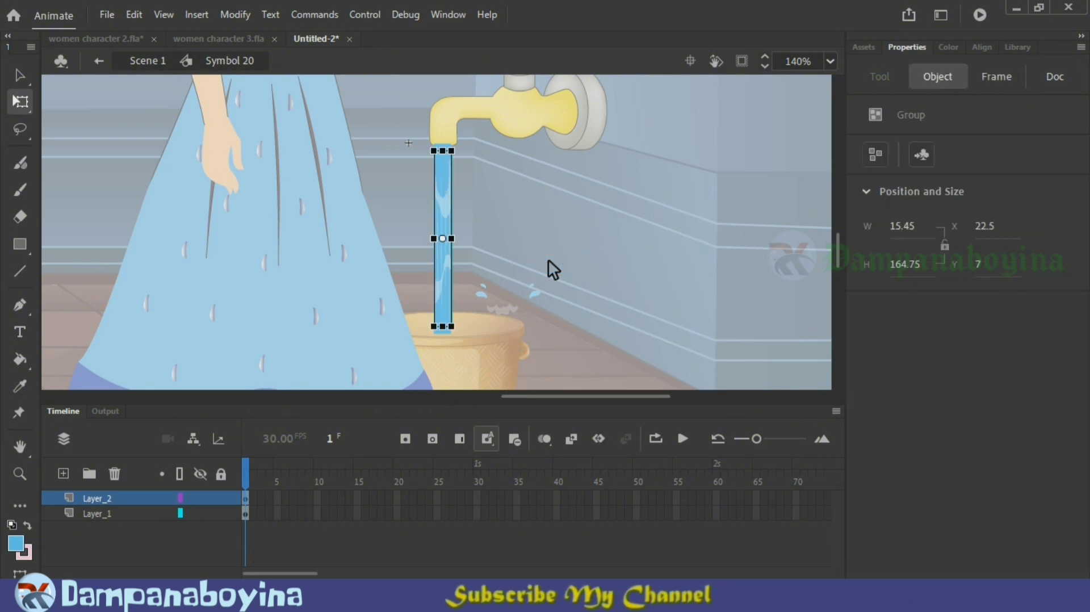
Step: Paste a second streak group on another new layer and place it directly above the first at Y -157.75
{"action": "left_click", "coordinate": [536, 238]}
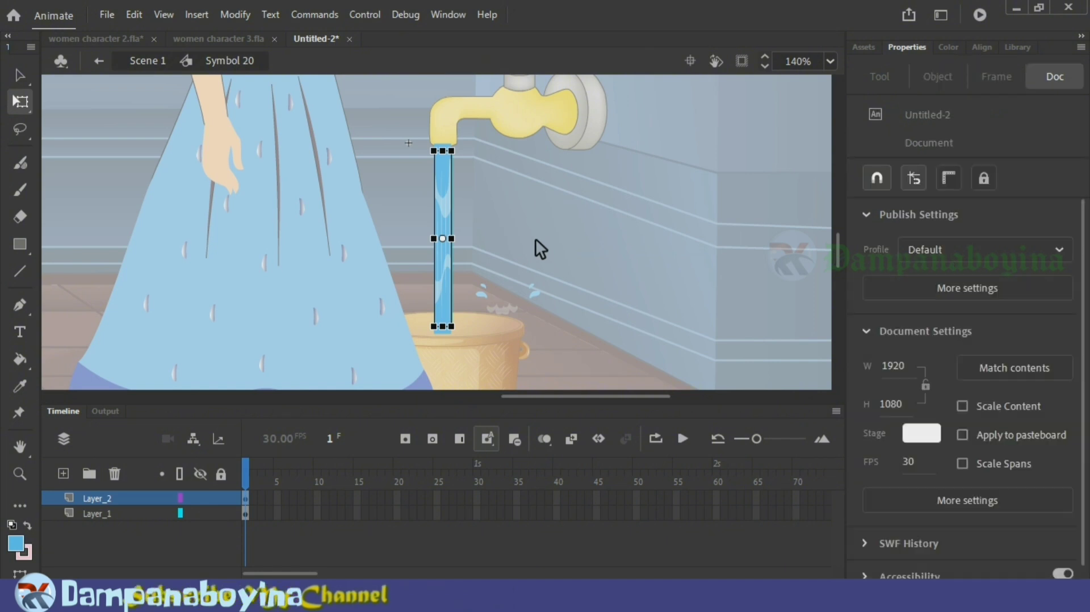
{"action": "left_click", "coordinate": [444, 236]}
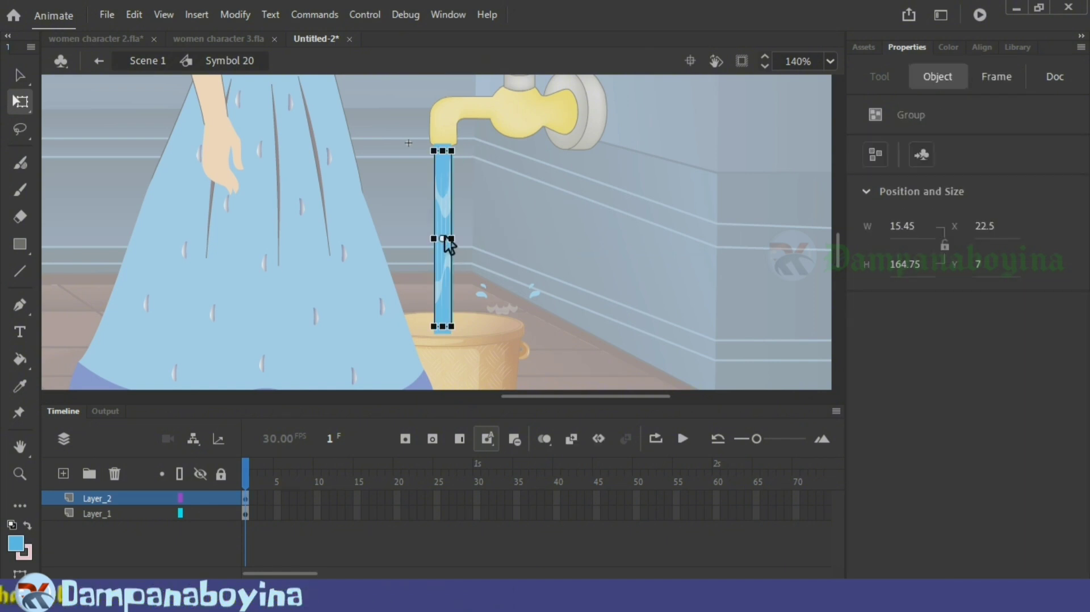
{"action": "left_click", "coordinate": [64, 475]}
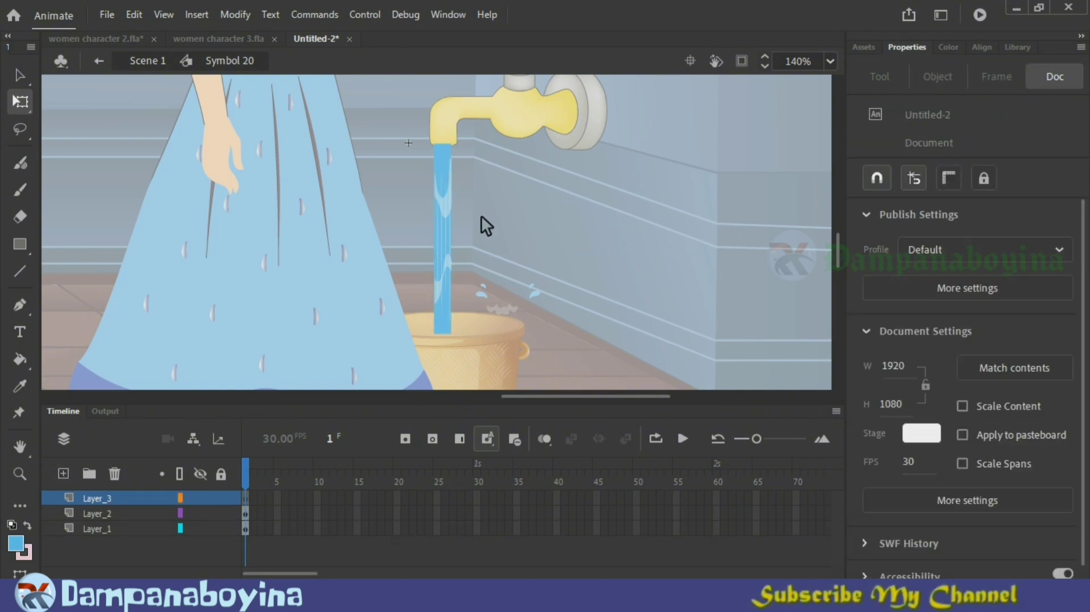
{"action": "key", "text": "ctrl+shift+v"}
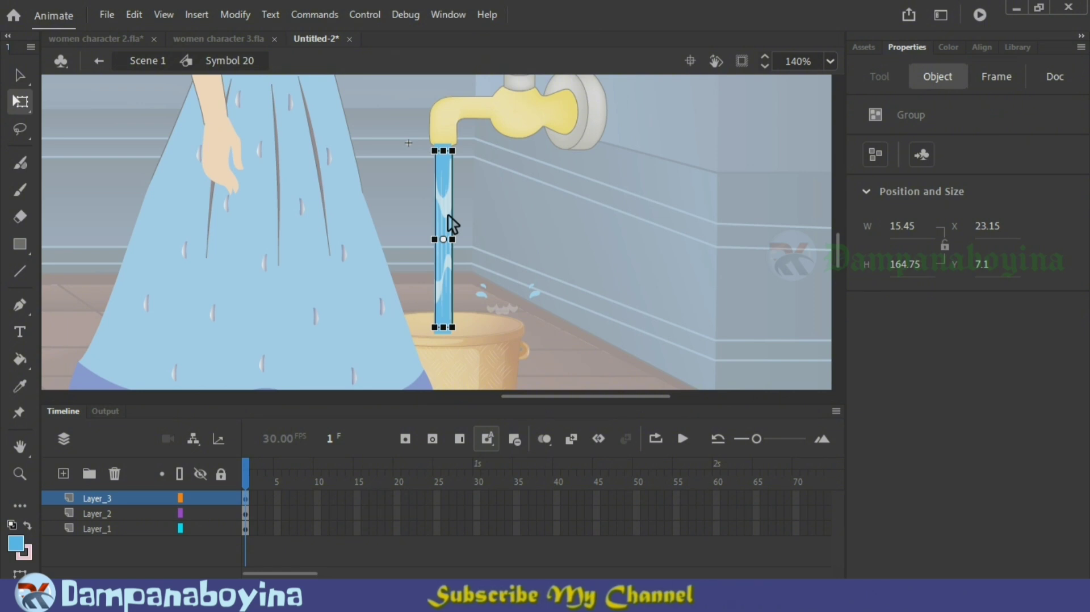
{"action": "left_click_drag", "start_coordinate": [448, 214], "coordinate": [448, 36]}
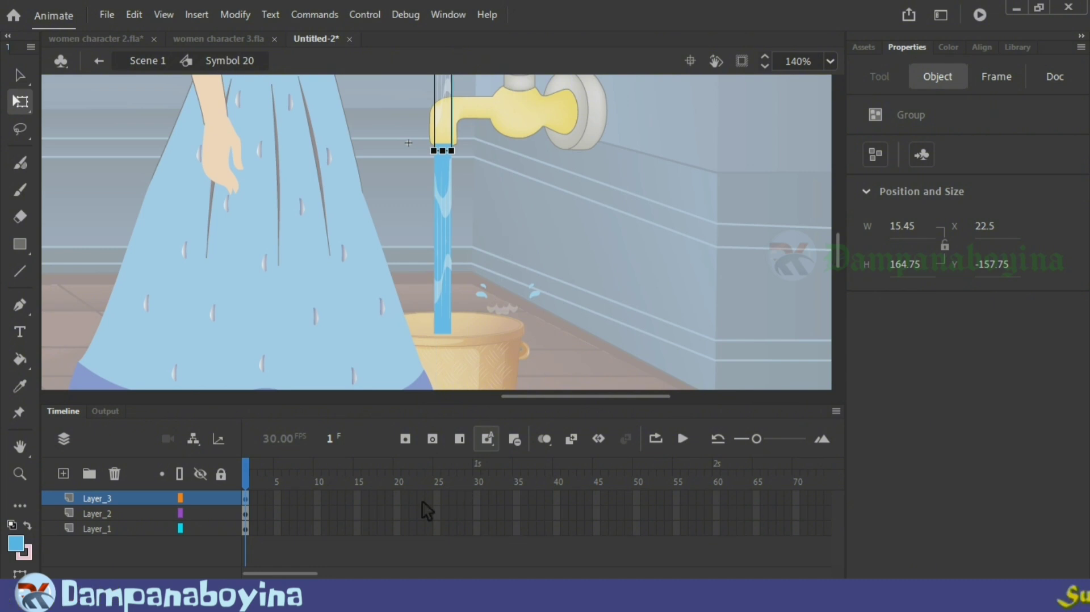
Step: Insert keyframes at frame 20 on all three layers and move both streak groups down together to Y -0.05
{"action": "left_click_drag", "start_coordinate": [403, 494], "coordinate": [403, 529]}
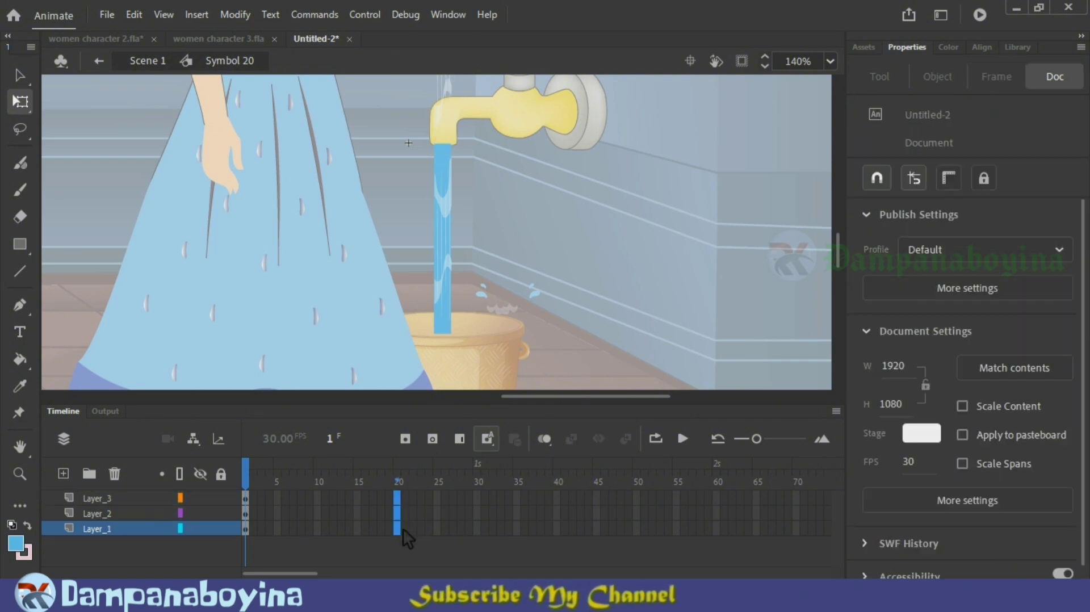
{"action": "key", "text": "F6"}
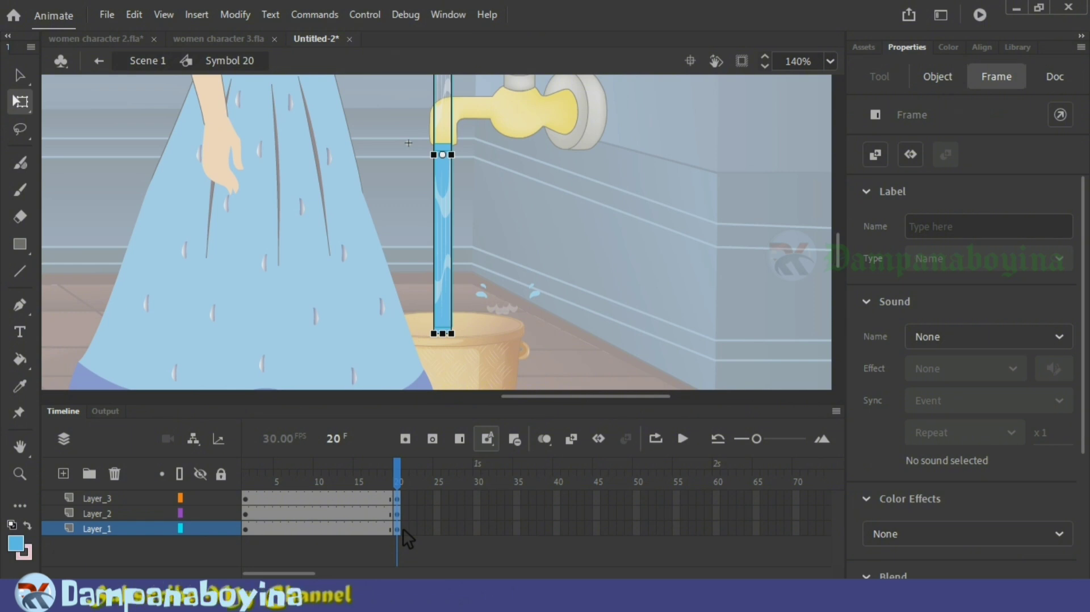
{"action": "left_click", "coordinate": [401, 502]}
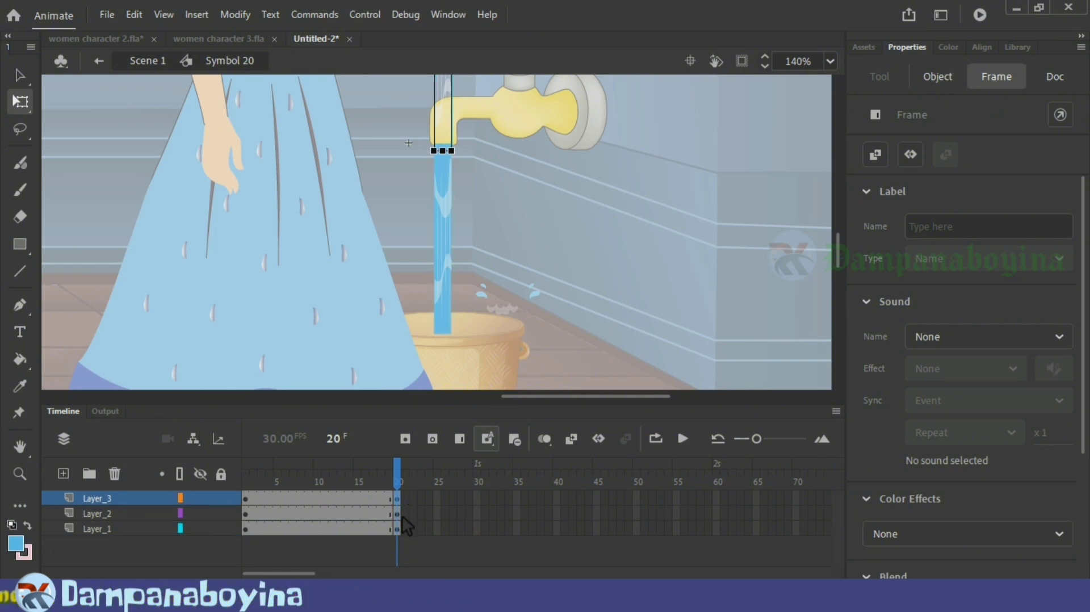
{"action": "left_click", "coordinate": [402, 516]}
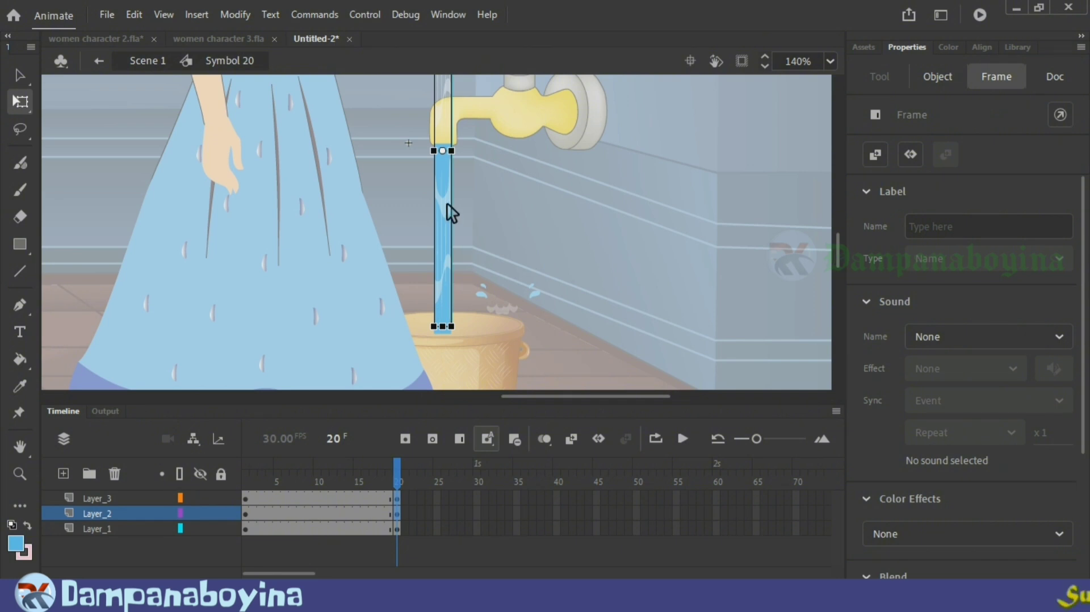
{"action": "left_click", "coordinate": [448, 260]}
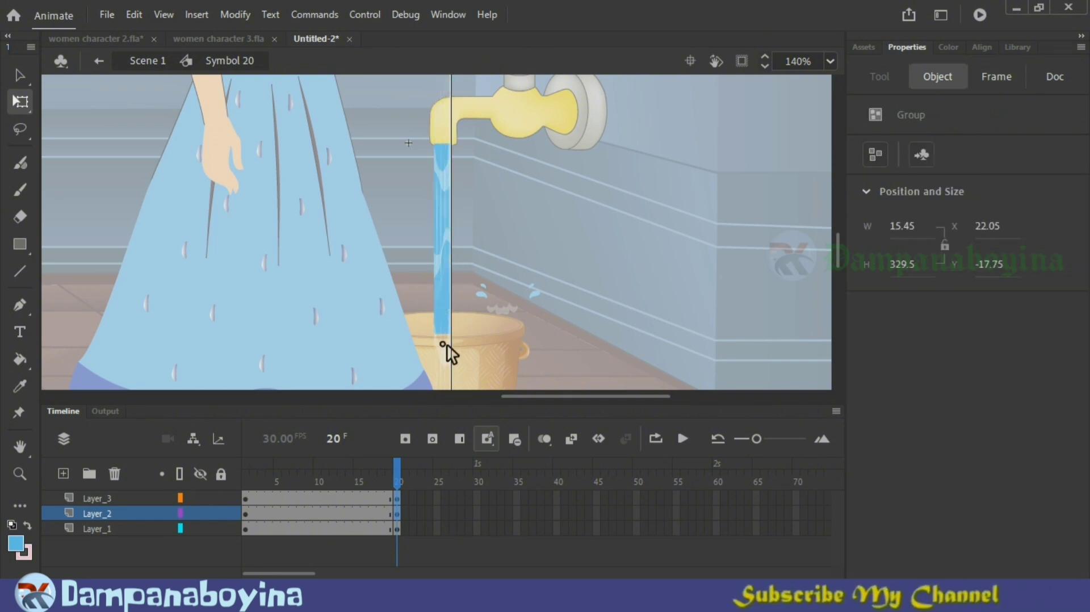
{"action": "mouse_move", "coordinate": [447, 345]}
{"action": "left_mouse_down"}
{"action": "mouse_move", "coordinate": [448, 406]}
{"action": "mouse_move", "coordinate": [453, 363]}
{"action": "left_mouse_up"}
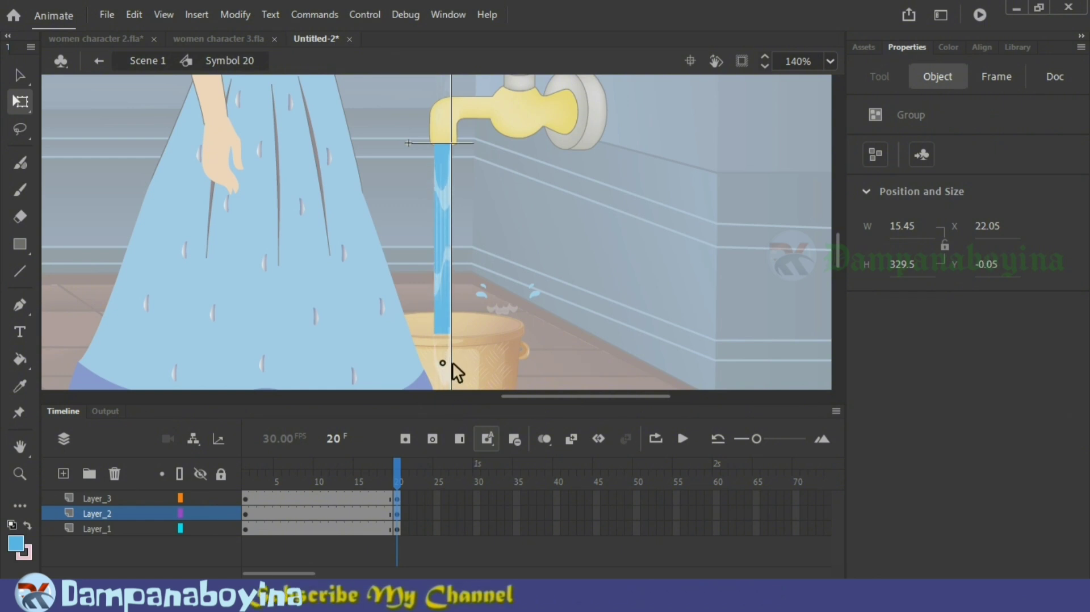
{"action": "left_click", "coordinate": [618, 282]}
Step: Add classic tweens up to frame 20 on Layer_2 and Layer_3 and play the symbol to check the flowing streaks
{"action": "left_click", "coordinate": [328, 513]}
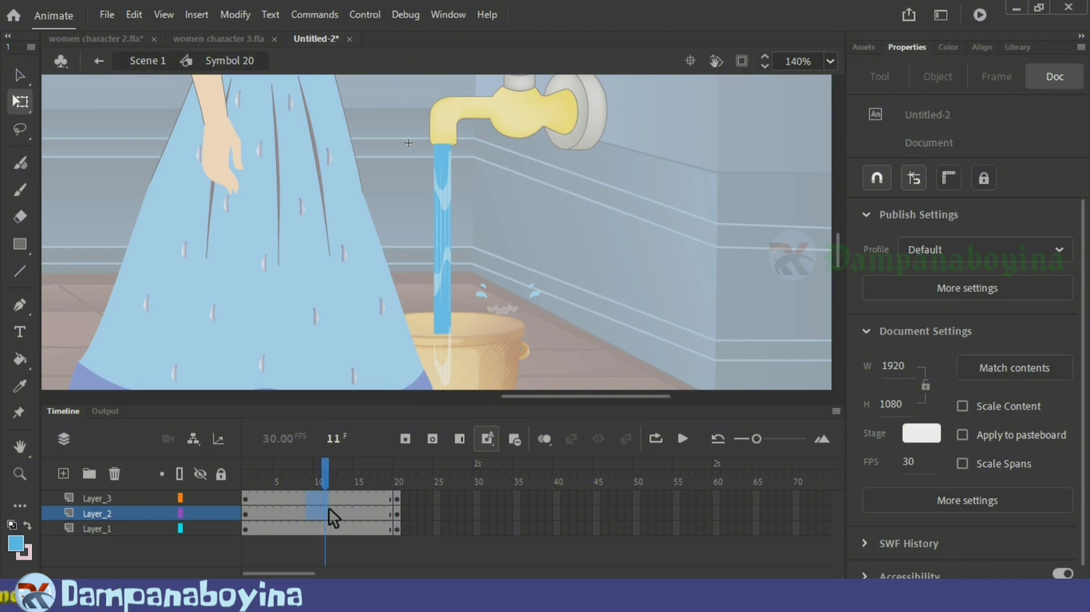
{"action": "right_click", "coordinate": [329, 511]}
{"action": "left_click", "coordinate": [445, 41]}
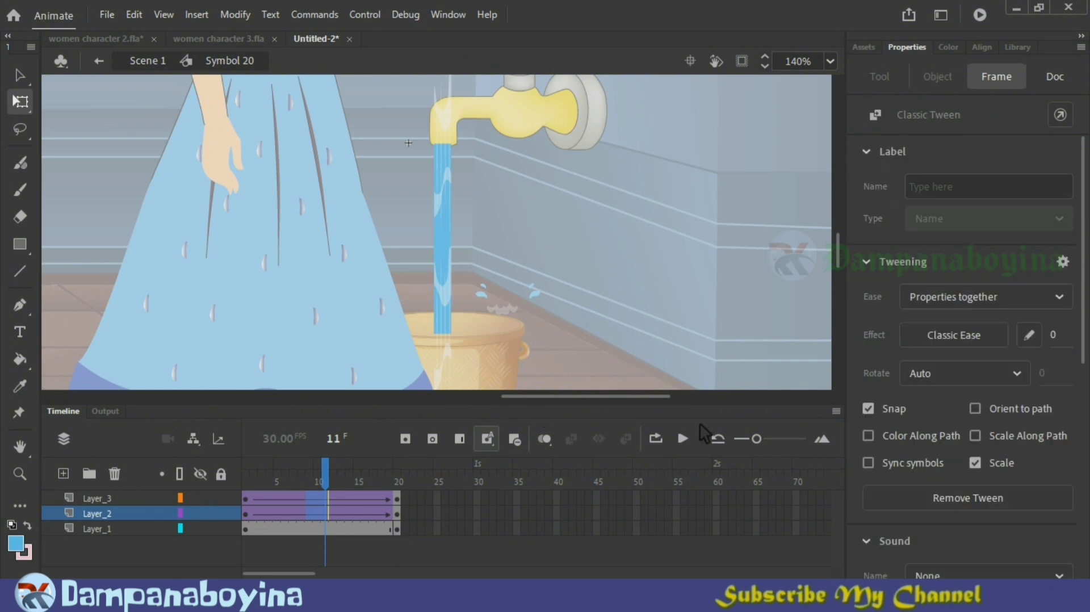
{"action": "left_click", "coordinate": [683, 441]}
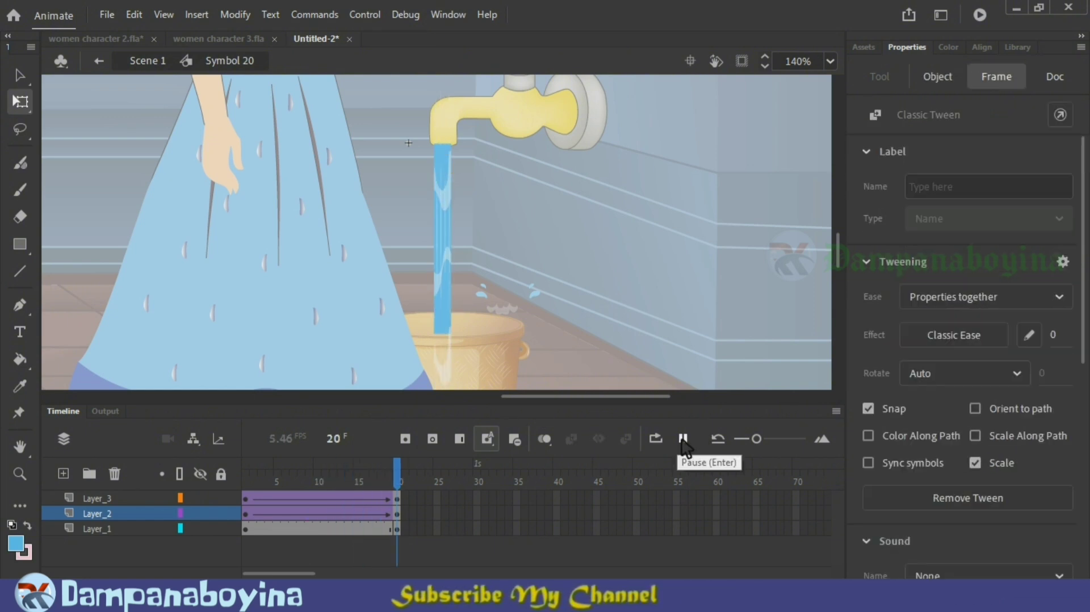
{"action": "left_click", "coordinate": [683, 440]}
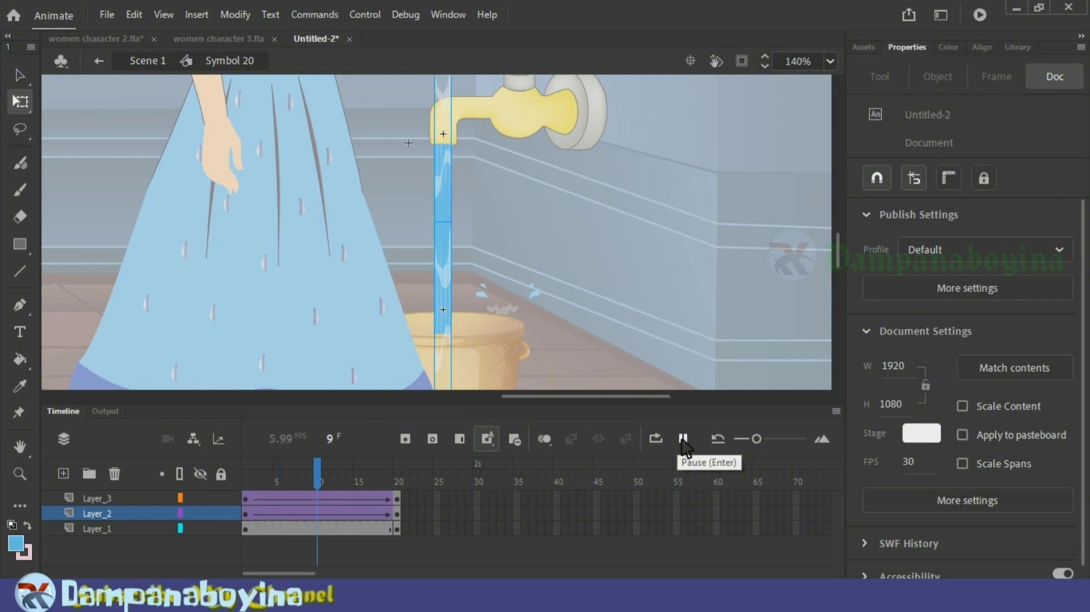
Step: Return to Scene 1 and play the timeline from frame 154 to check the stream with its moving streaks
{"action": "double_click", "coordinate": [699, 316]}
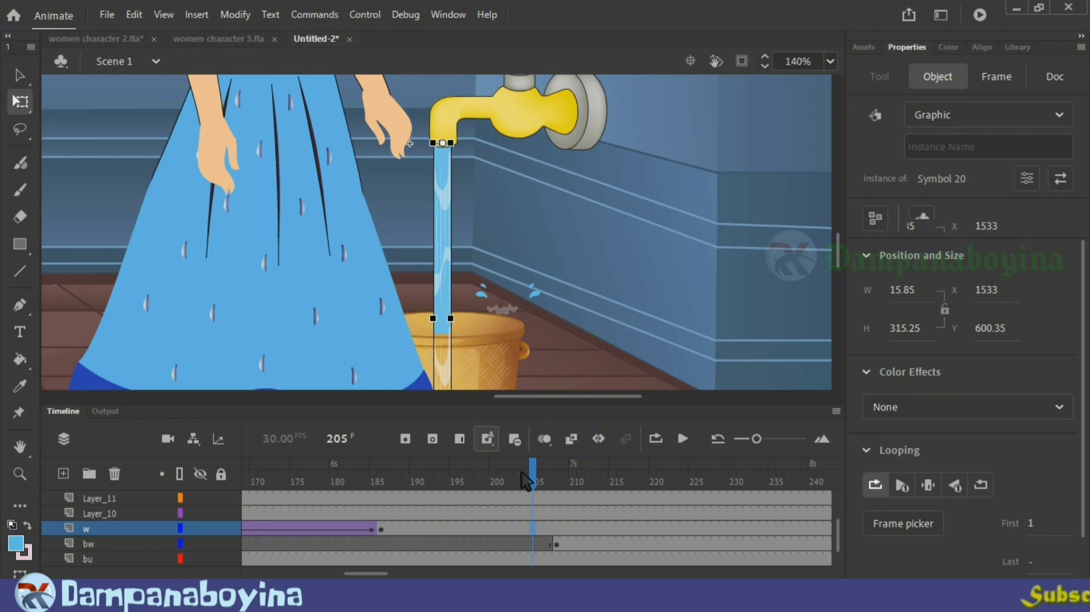
{"action": "left_click_drag", "start_coordinate": [525, 481], "coordinate": [244, 480]}
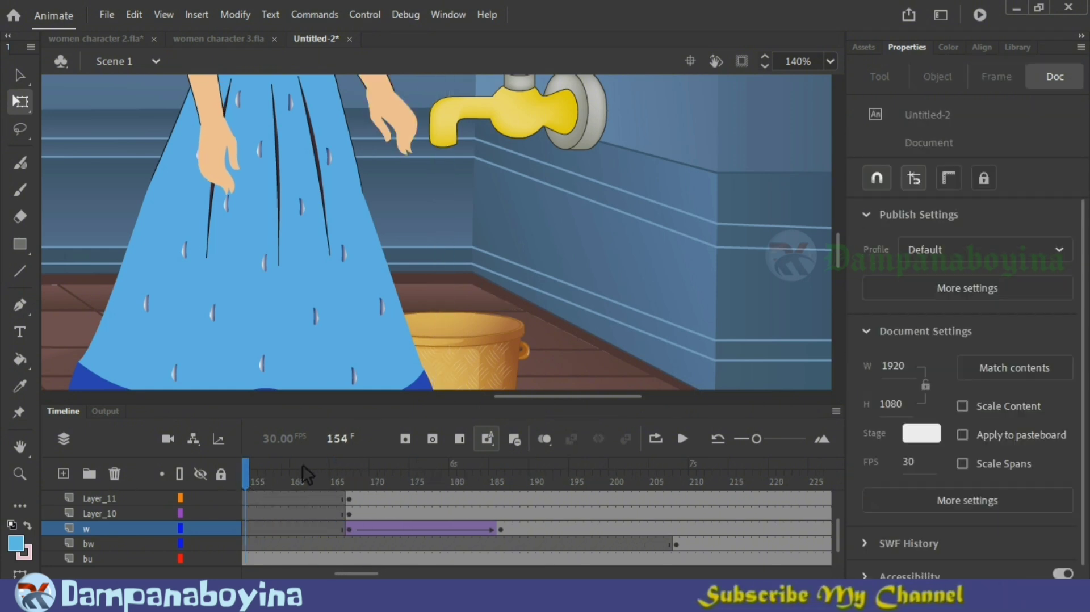
{"action": "key", "text": "Return"}
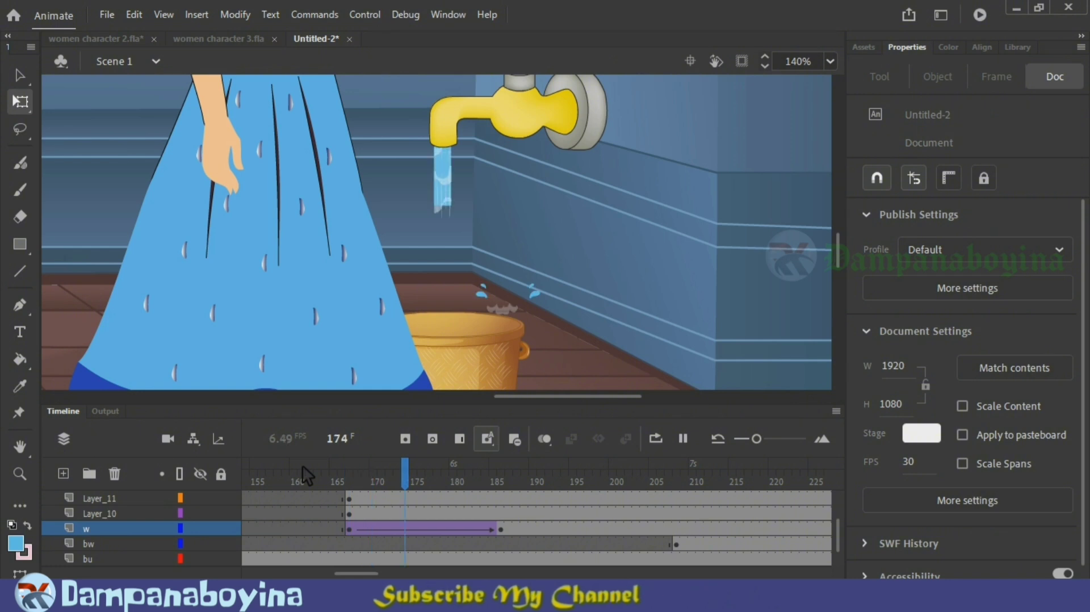
{"action": "key", "text": "Return"}
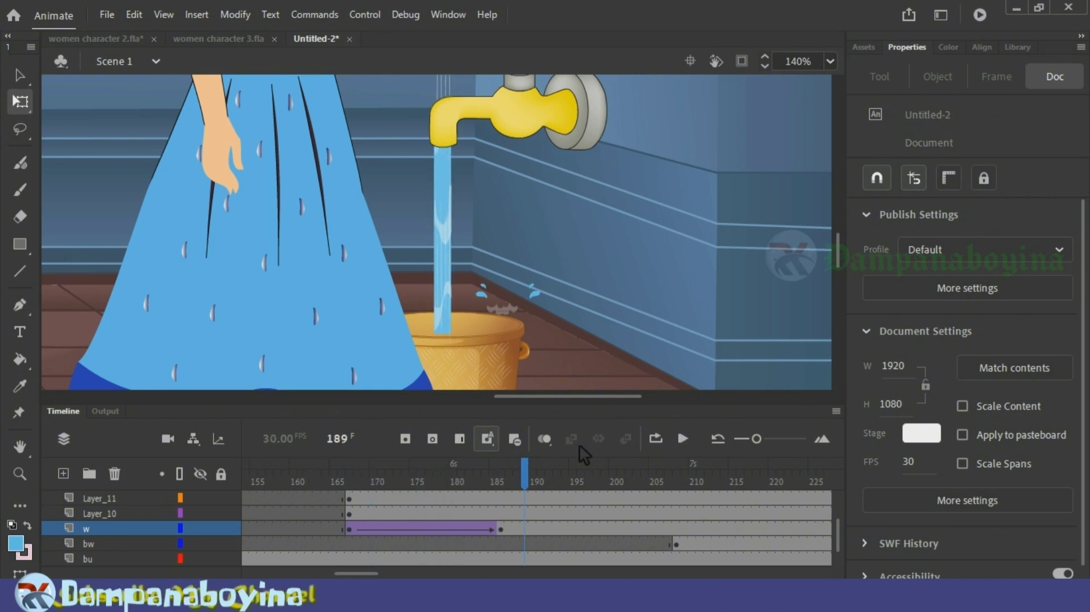
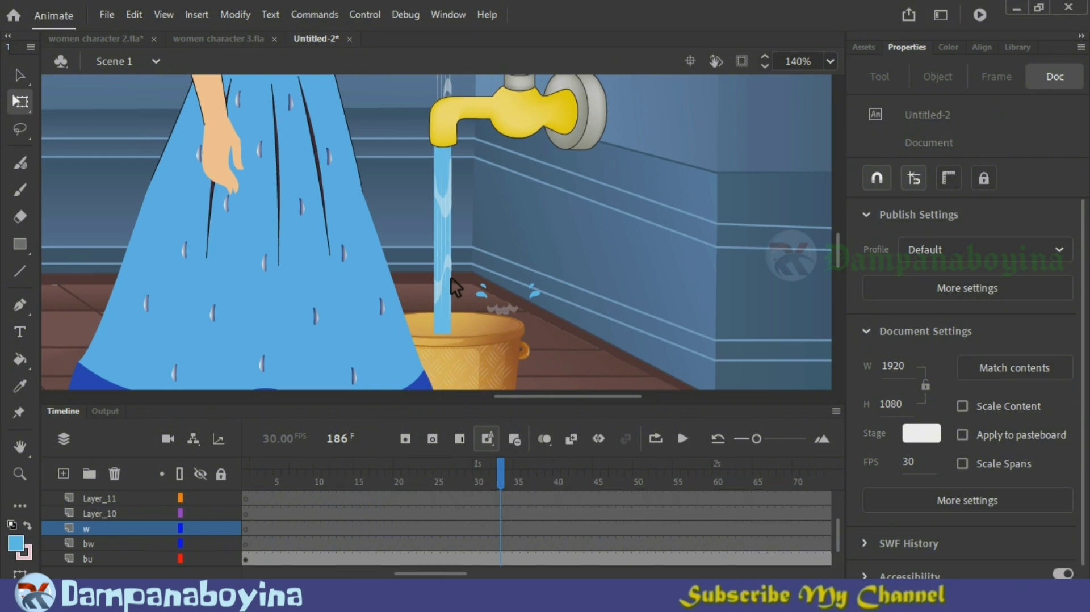
Step: Inside the stream symbol, copy the Layer_1 water column and paste it in place on a new layer above Layer_3
{"action": "double_click", "coordinate": [452, 96]}
{"action": "left_click", "coordinate": [269, 532]}
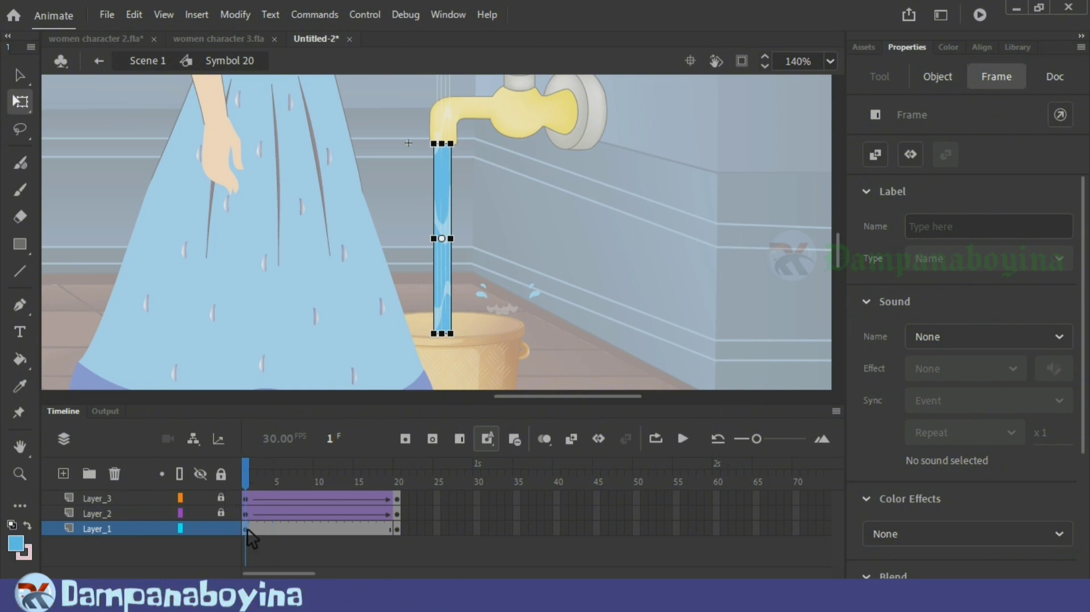
{"action": "left_click_drag", "start_coordinate": [448, 179], "coordinate": [478, 178]}
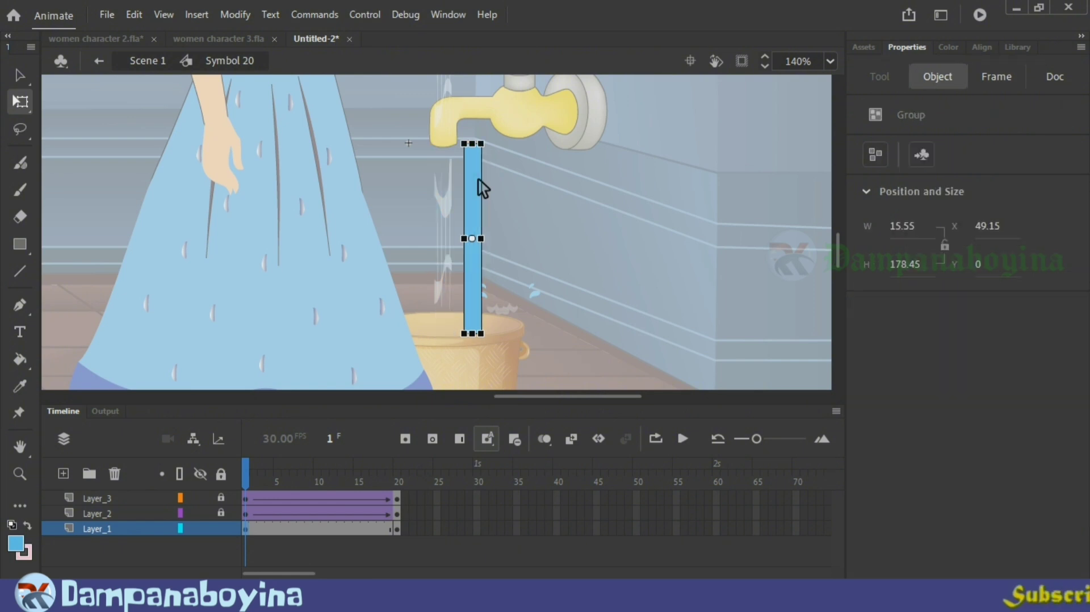
{"action": "key", "text": "ctrl+z"}
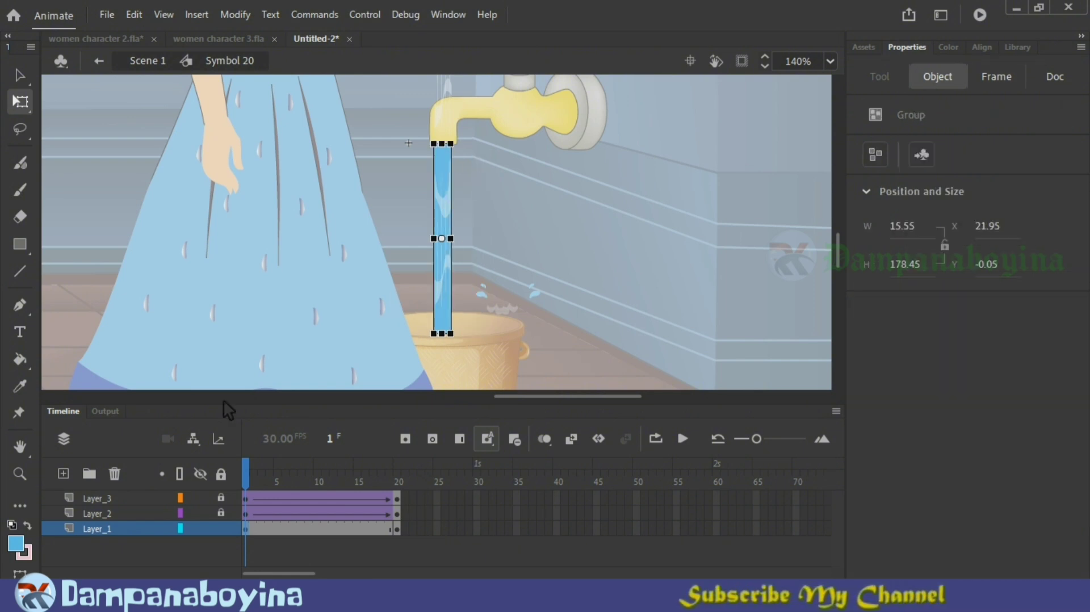
{"action": "left_click", "coordinate": [64, 474]}
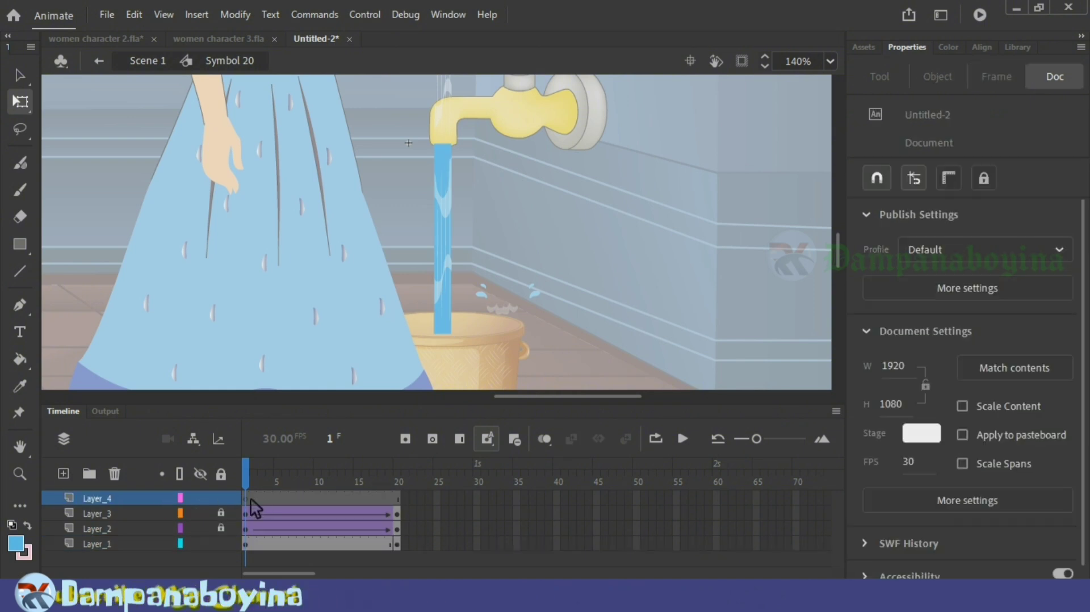
{"action": "key", "text": "ctrl+shift+v"}
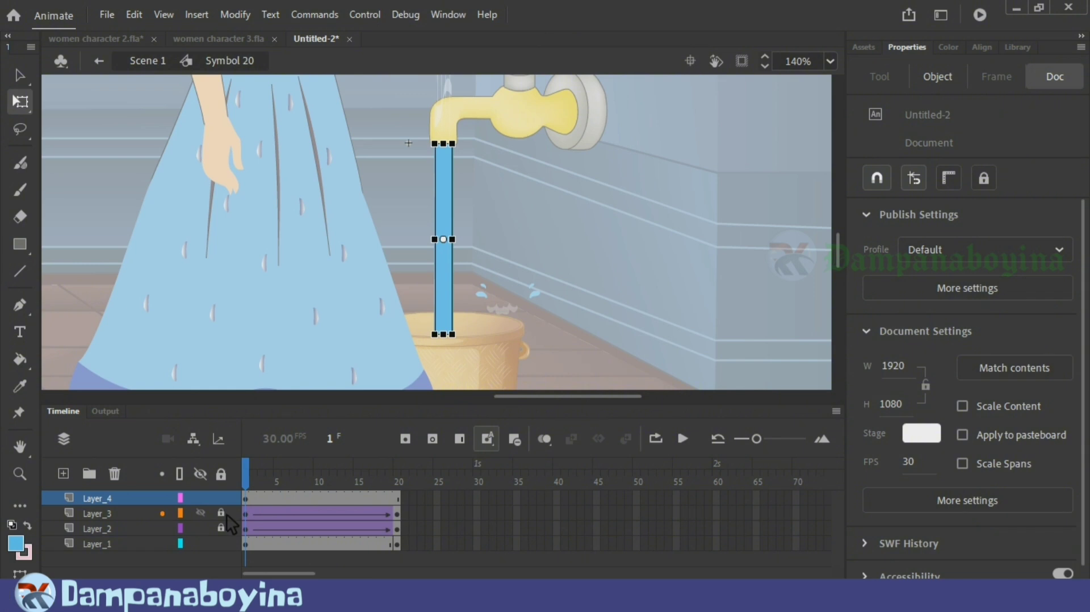
Step: Add another layer directly above Layer_2 and paste the water column in place on it
{"action": "left_click", "coordinate": [114, 527]}
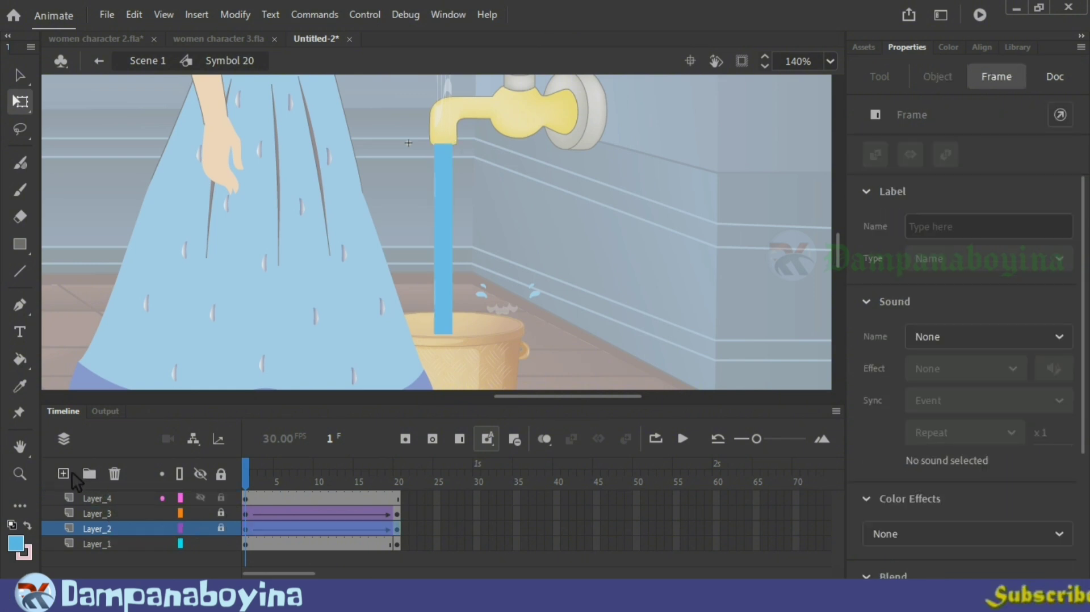
{"action": "left_click", "coordinate": [68, 473]}
{"action": "left_click", "coordinate": [132, 528]}
{"action": "key", "text": "ctrl+shift+v"}
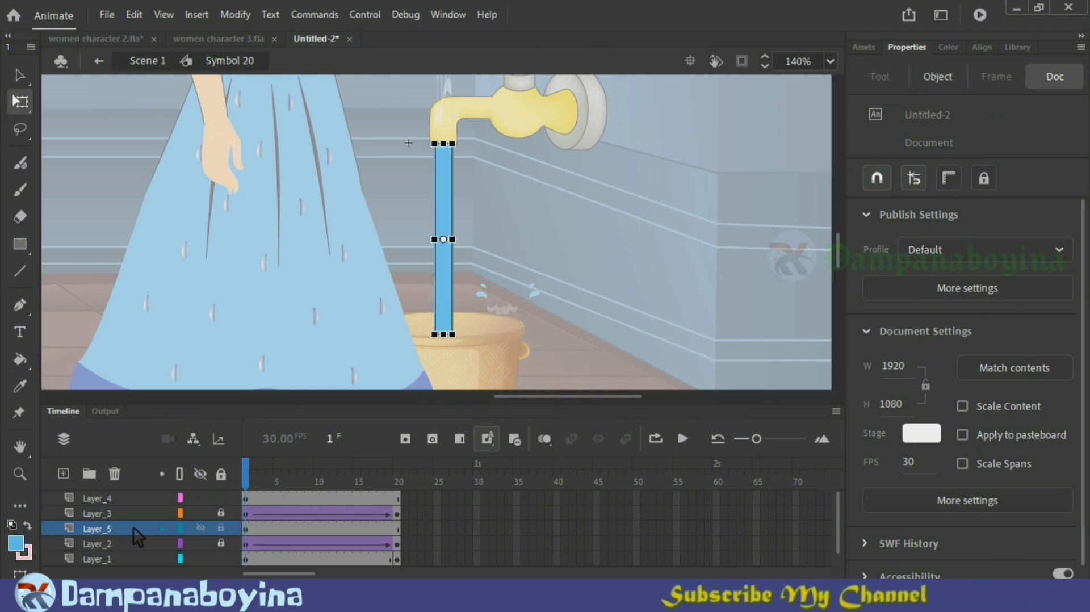
Step: Turn Layer_4 and Layer_5 into masks for the streak layers Layer_3 and Layer_2
{"action": "right_click", "coordinate": [130, 497]}
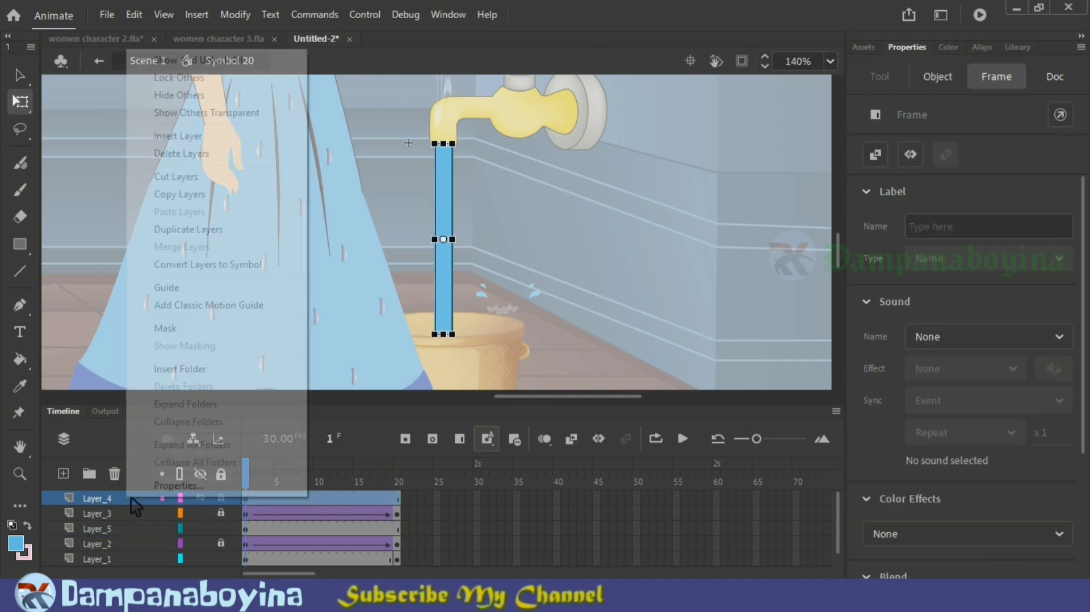
{"action": "left_click", "coordinate": [174, 326]}
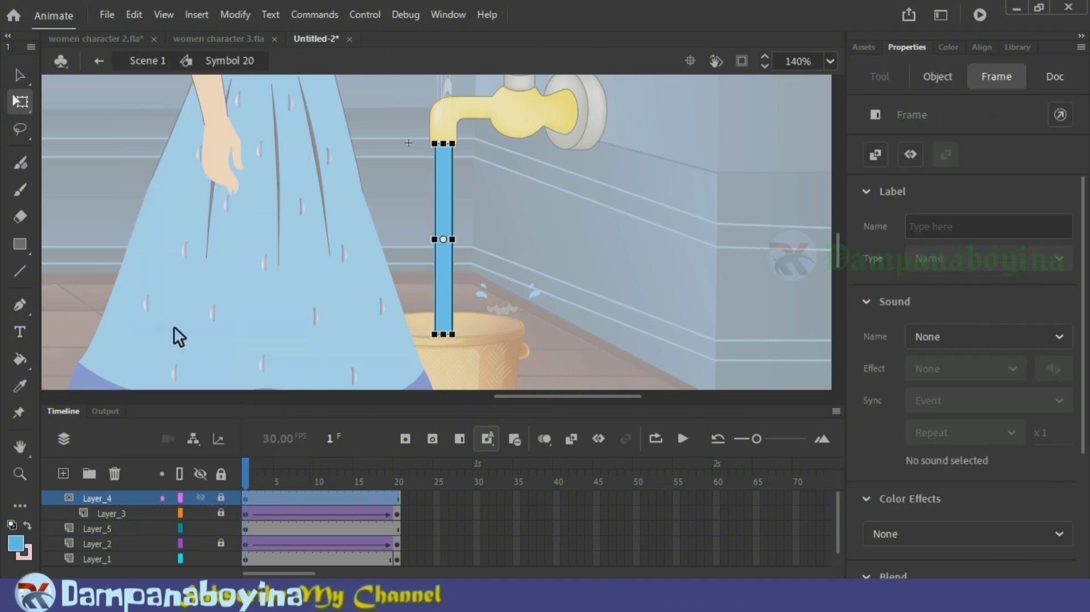
{"action": "right_click", "coordinate": [123, 527]}
{"action": "left_click", "coordinate": [161, 358]}
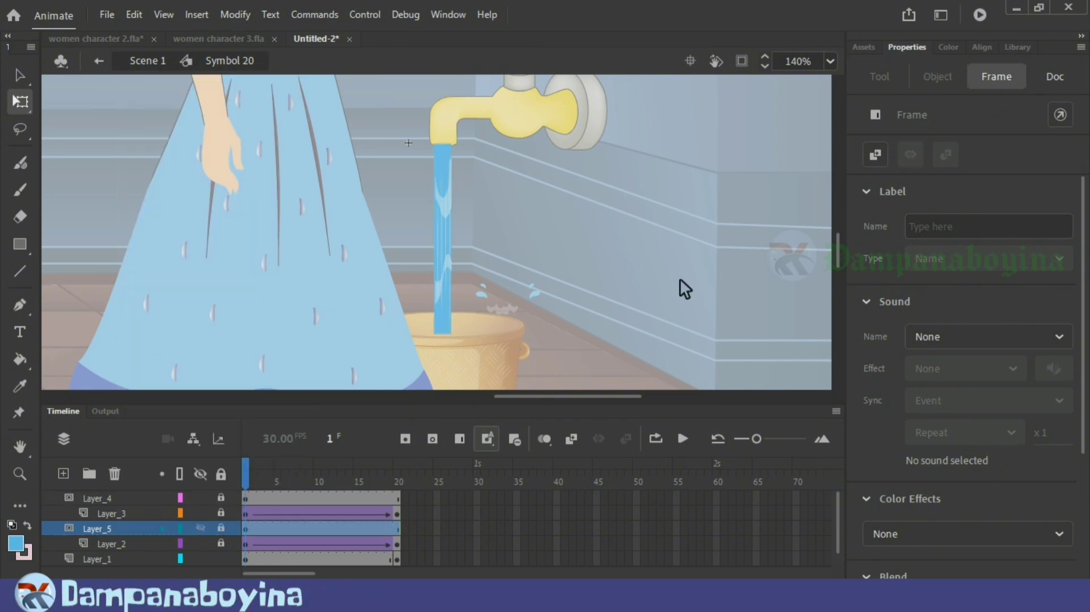
Step: Return to Scene 1 and play the timeline from just before frame 167 to check the masked streaks
{"action": "double_click", "coordinate": [608, 315]}
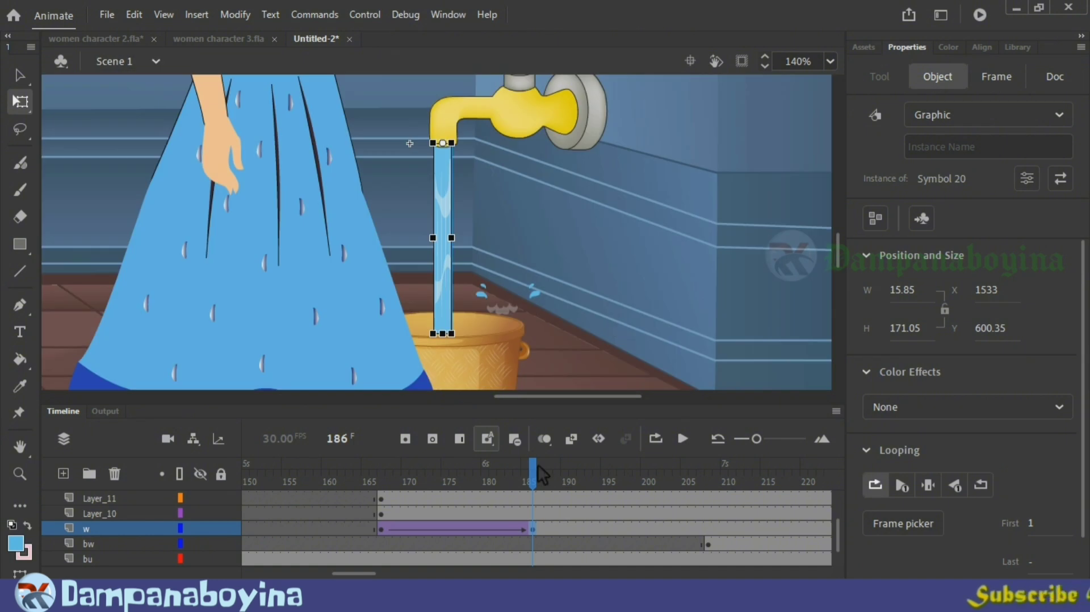
{"action": "left_click", "coordinate": [364, 459]}
{"action": "key", "text": "Return"}
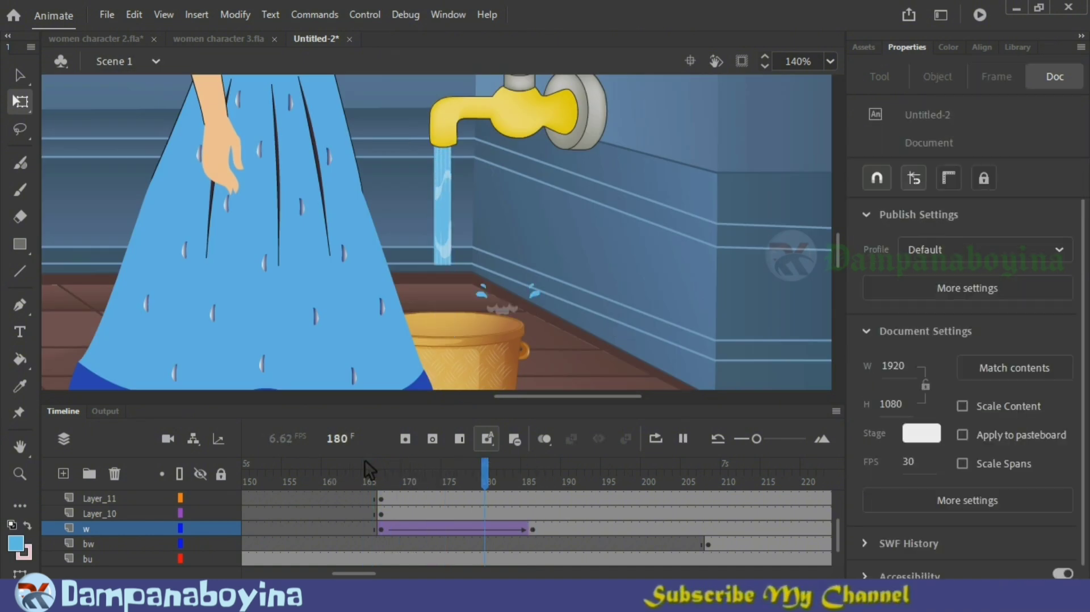
Step: Remove frames across all five layers of the stream symbol until it is 10 frames long, playing it to check the faster flow
{"action": "double_click", "coordinate": [444, 258]}
{"action": "left_click_drag", "start_coordinate": [276, 491], "coordinate": [321, 564]}
{"action": "key", "text": "shift+F5"}
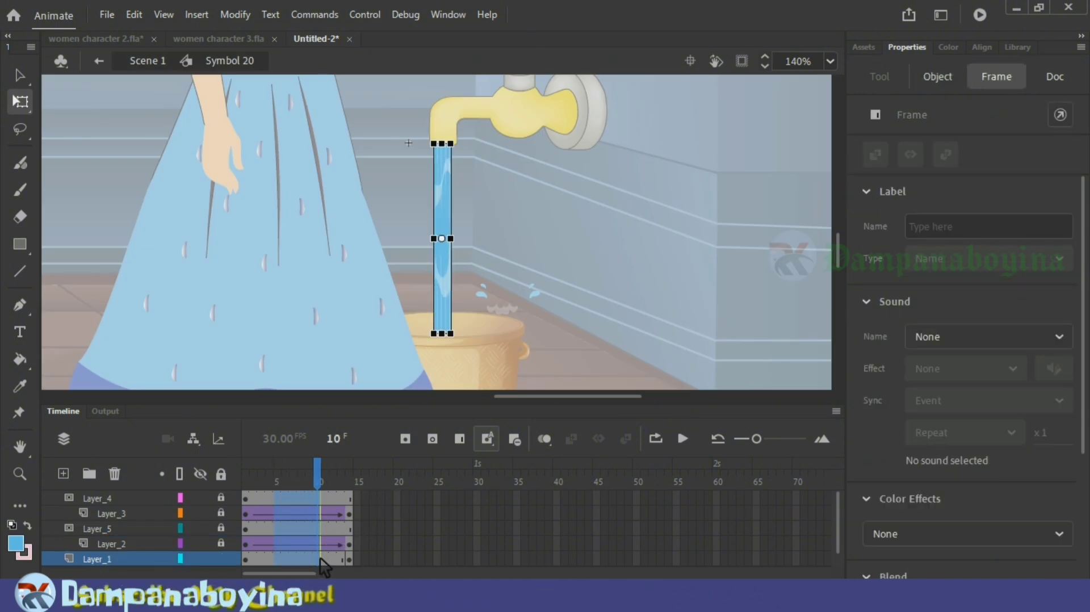
{"action": "left_click", "coordinate": [517, 343]}
{"action": "key", "text": "Return"}
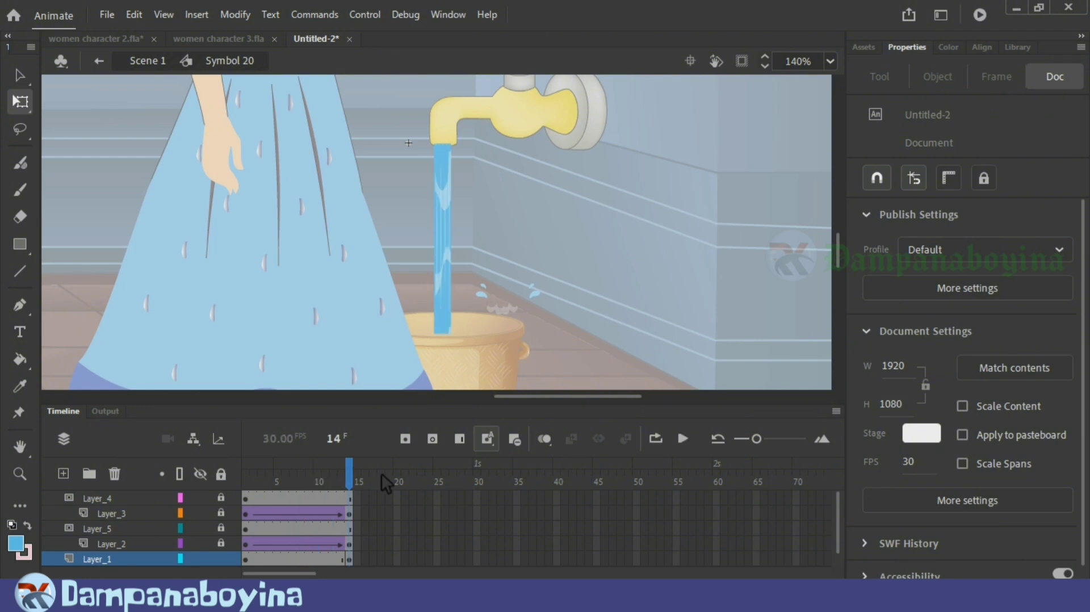
{"action": "key", "text": "shift+F5"}
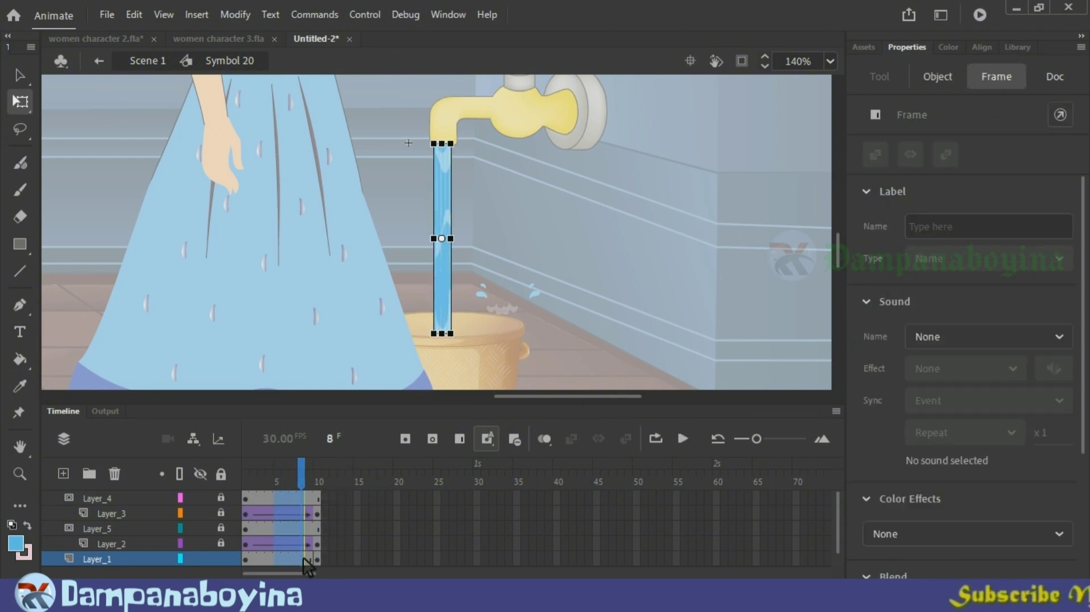
{"action": "key", "text": "Return"}
Step: Return to Scene 1 and play the timeline from about frame 165 to check the faster stream and the woman's arm
{"action": "key", "text": "Return"}
{"action": "double_click", "coordinate": [624, 288]}
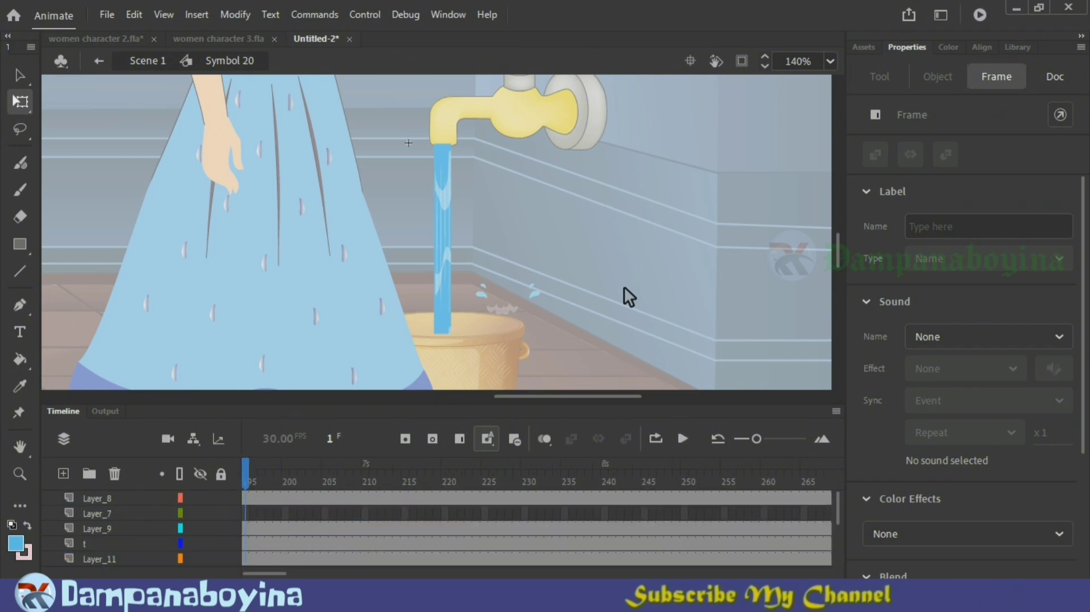
{"action": "left_click_drag", "start_coordinate": [461, 482], "coordinate": [298, 484]}
{"action": "key", "text": "Return"}
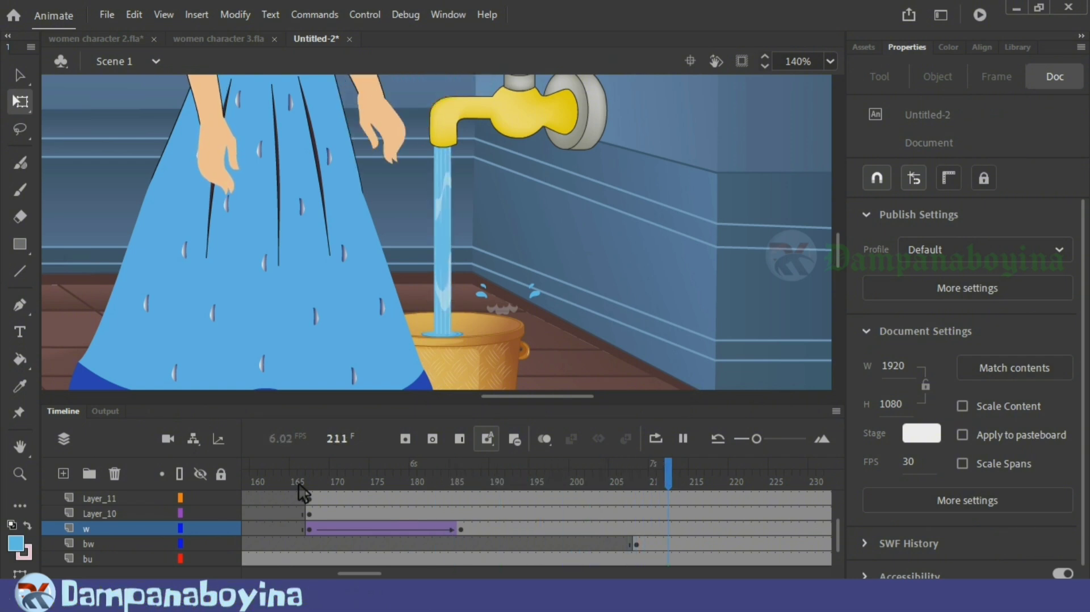
{"action": "key", "text": "Return"}
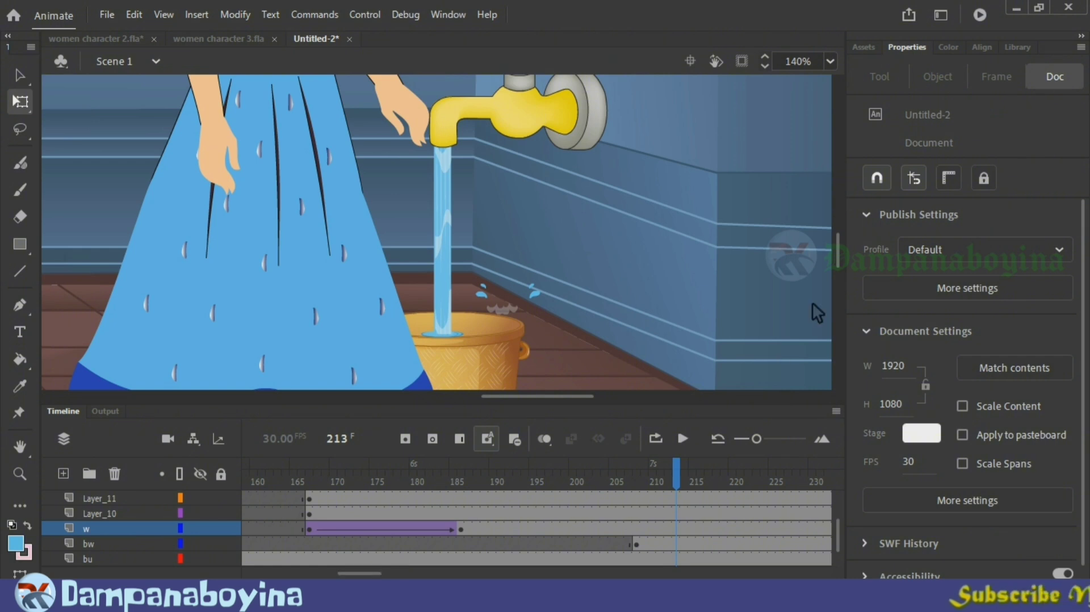
Step: Insert a keyframe at frame 208 on Layer_8, hold the woman's symbol on a single lowered-arm frame, and play to check
{"action": "left_click_drag", "start_coordinate": [842, 258], "coordinate": [842, 243]}
{"action": "left_click_drag", "start_coordinate": [677, 476], "coordinate": [641, 494]}
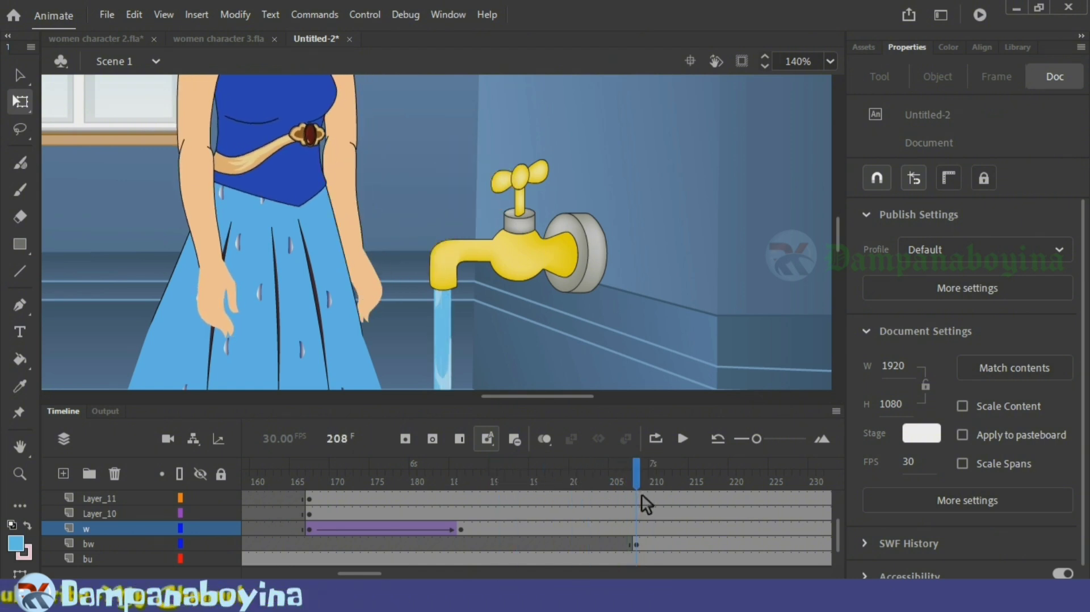
{"action": "scroll", "coordinate": [642, 495], "scroll_direction": "up", "scroll_amount": 2}
{"action": "left_click", "coordinate": [643, 502]}
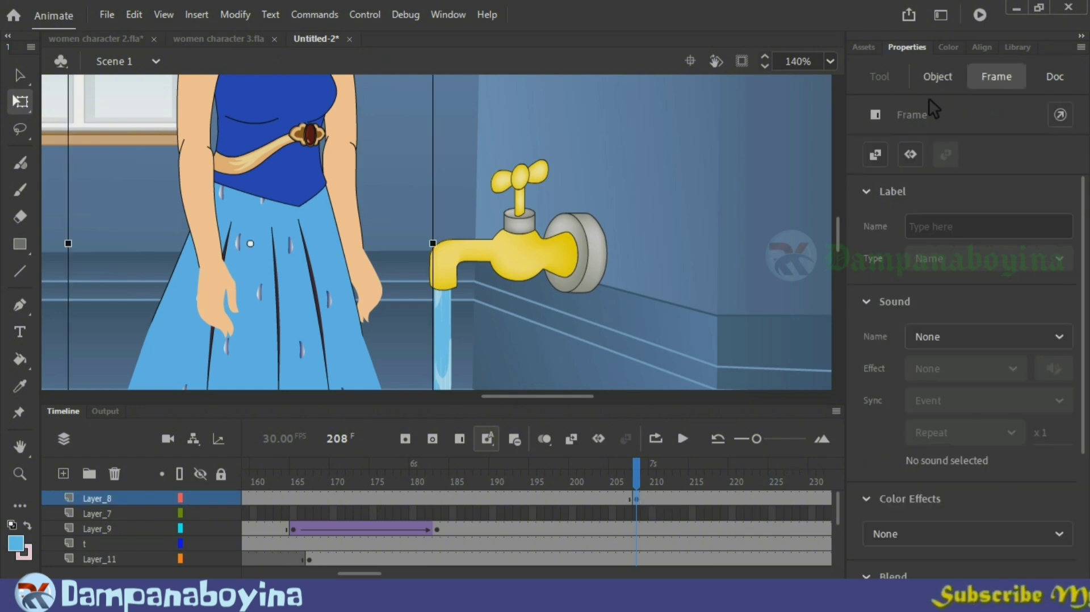
{"action": "left_click", "coordinate": [942, 79]}
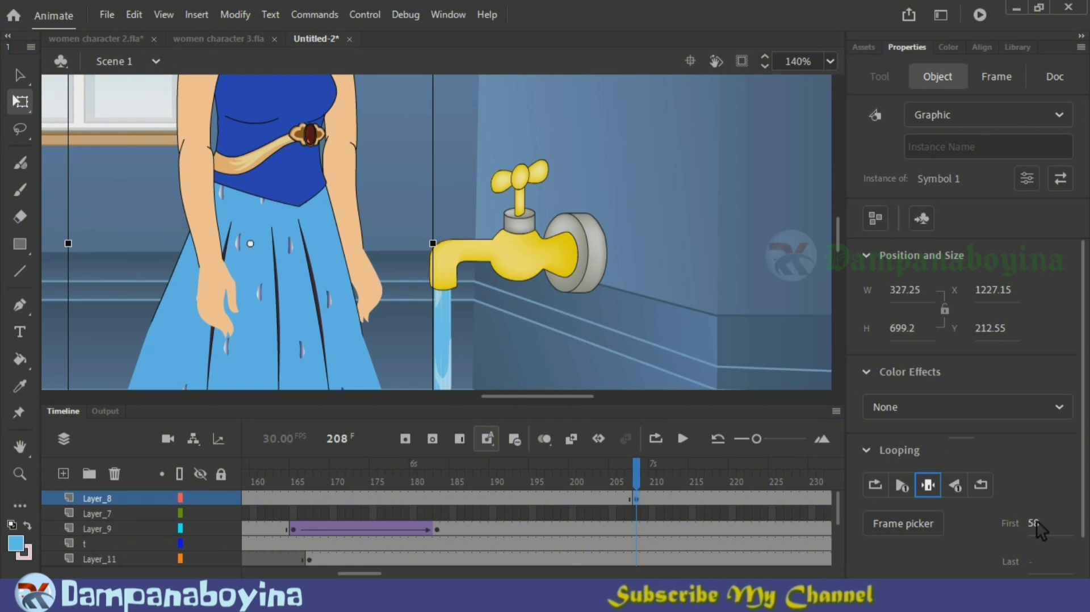
{"action": "left_click_drag", "start_coordinate": [1040, 531], "coordinate": [982, 537]}
{"action": "left_click", "coordinate": [683, 438]}
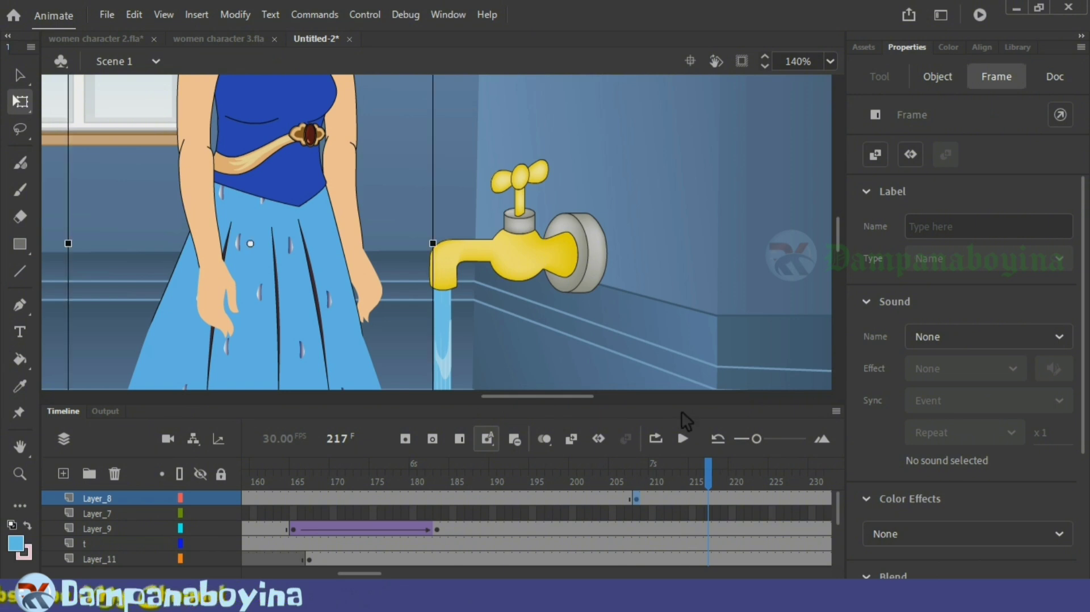
Step: Scrub back from frame 217 to frame 193 to review the arm movement beside the tap and the water layers
{"action": "scroll", "coordinate": [665, 315], "scroll_direction": "down", "scroll_amount": 3}
{"action": "left_click_drag", "start_coordinate": [709, 474], "coordinate": [511, 476]}
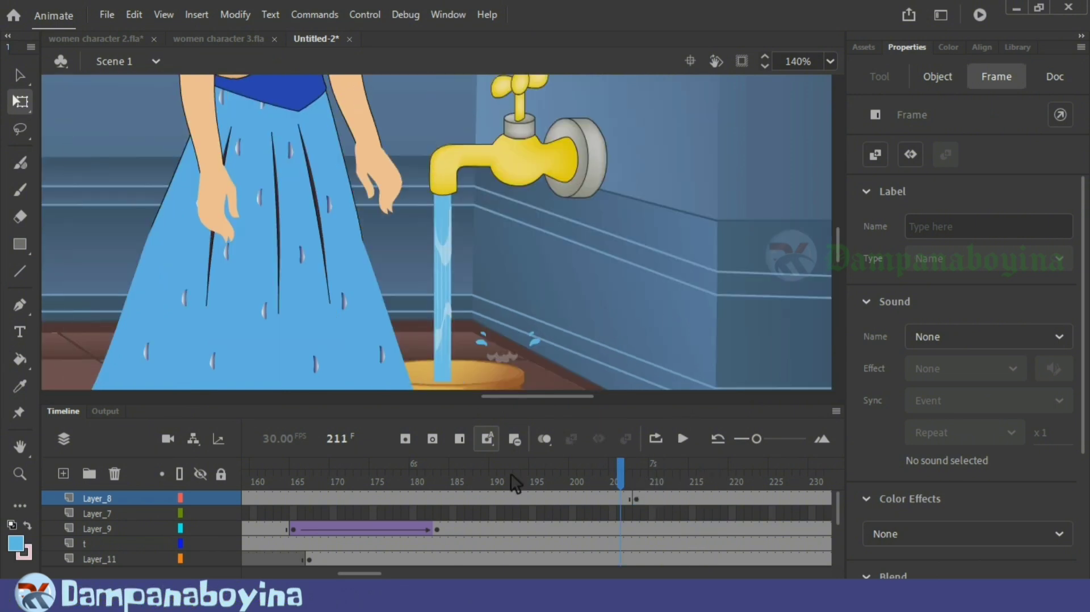
{"action": "scroll", "coordinate": [693, 510], "scroll_direction": "down", "scroll_amount": 1}
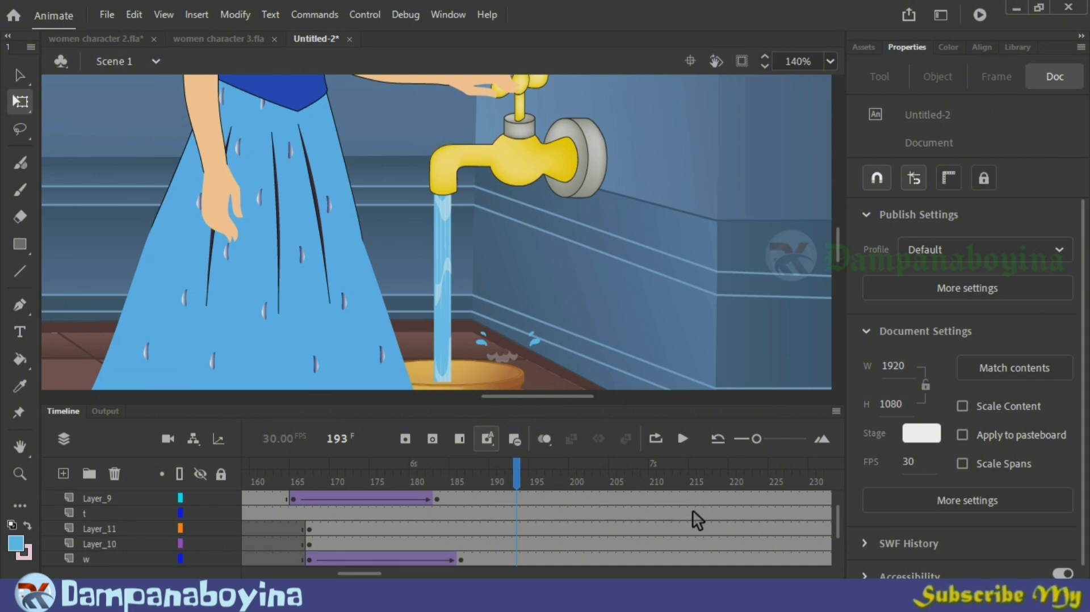
{"action": "scroll", "coordinate": [693, 510], "scroll_direction": "down", "scroll_amount": 1}
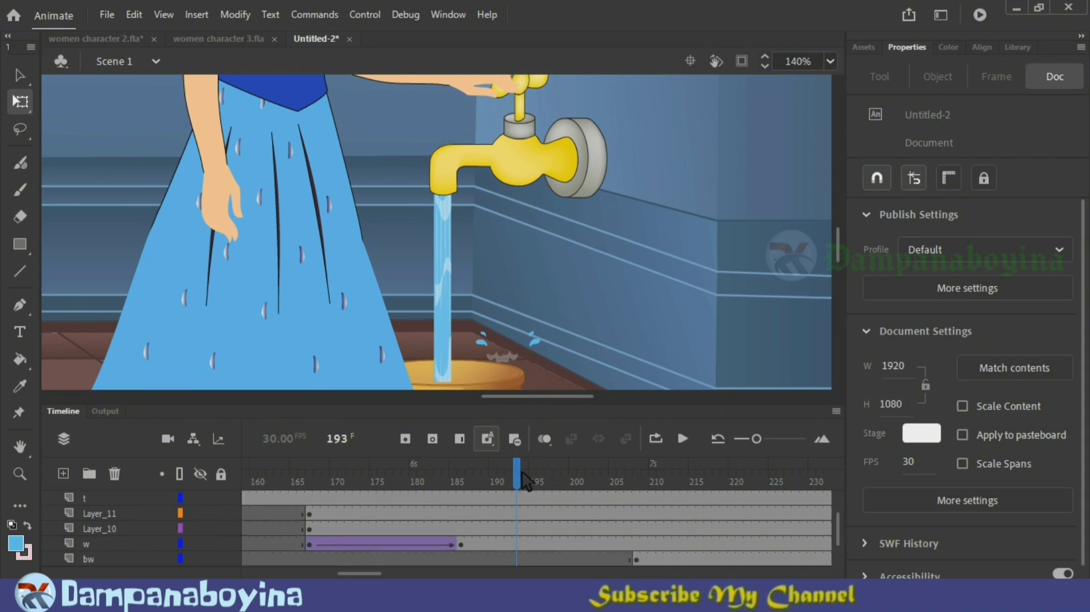
Step: Insert a keyframe at frame 301 on the bw layer and enlarge the water surface there to about 107.95 by 15.95
{"action": "left_click_drag", "start_coordinate": [525, 480], "coordinate": [690, 493]}
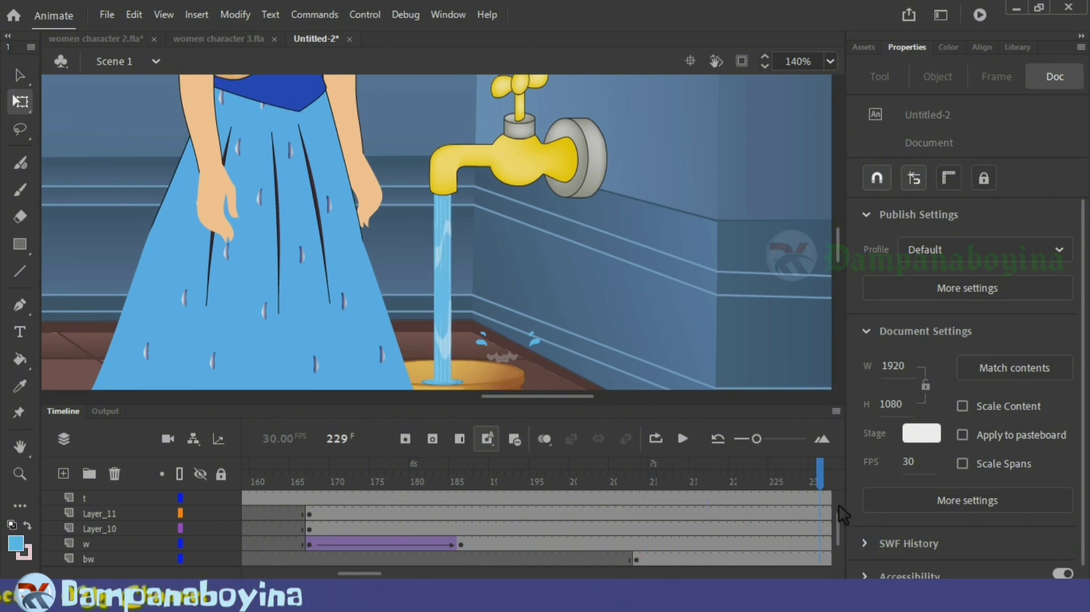
{"action": "mouse_move", "coordinate": [839, 505]}
{"action": "left_mouse_down"}
{"action": "mouse_move", "coordinate": [850, 506]}
{"action": "mouse_move", "coordinate": [829, 516]}
{"action": "left_mouse_up"}
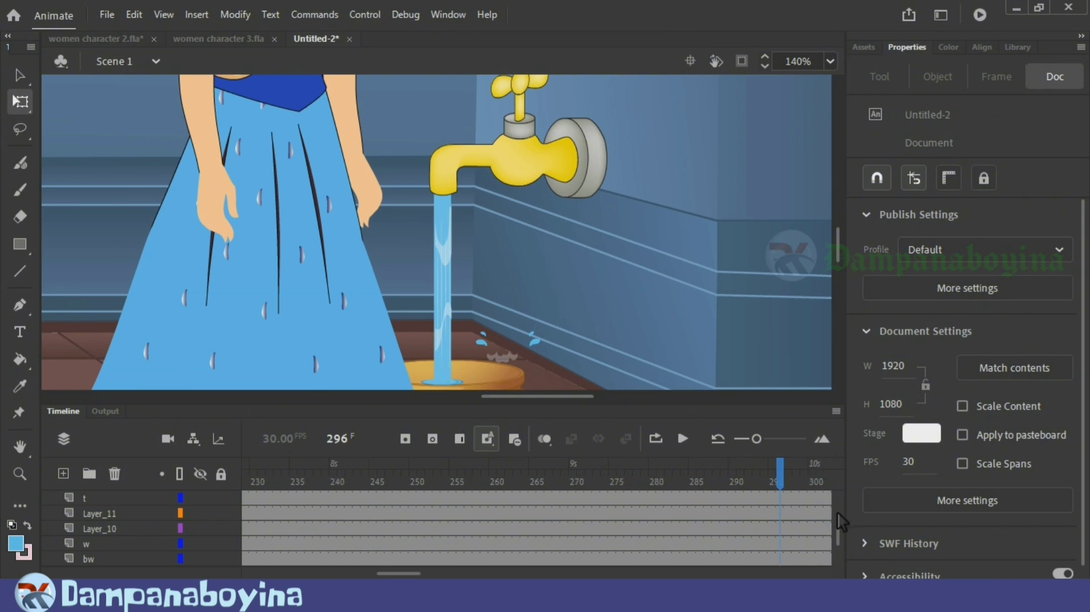
{"action": "left_click", "coordinate": [783, 558]}
{"action": "left_click", "coordinate": [784, 560]}
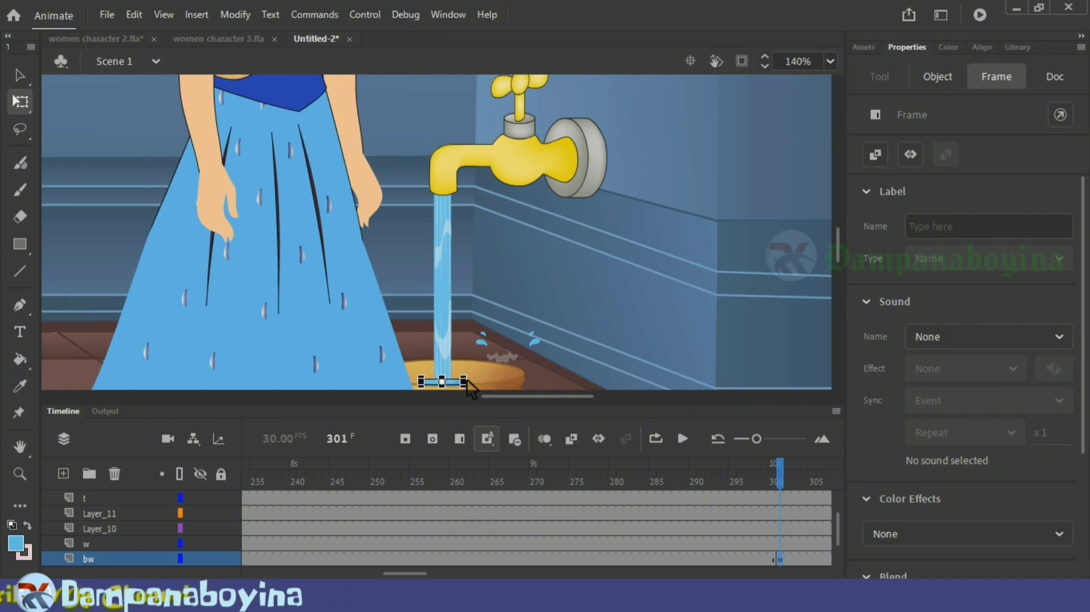
{"action": "left_click_drag", "start_coordinate": [490, 360], "coordinate": [508, 347]}
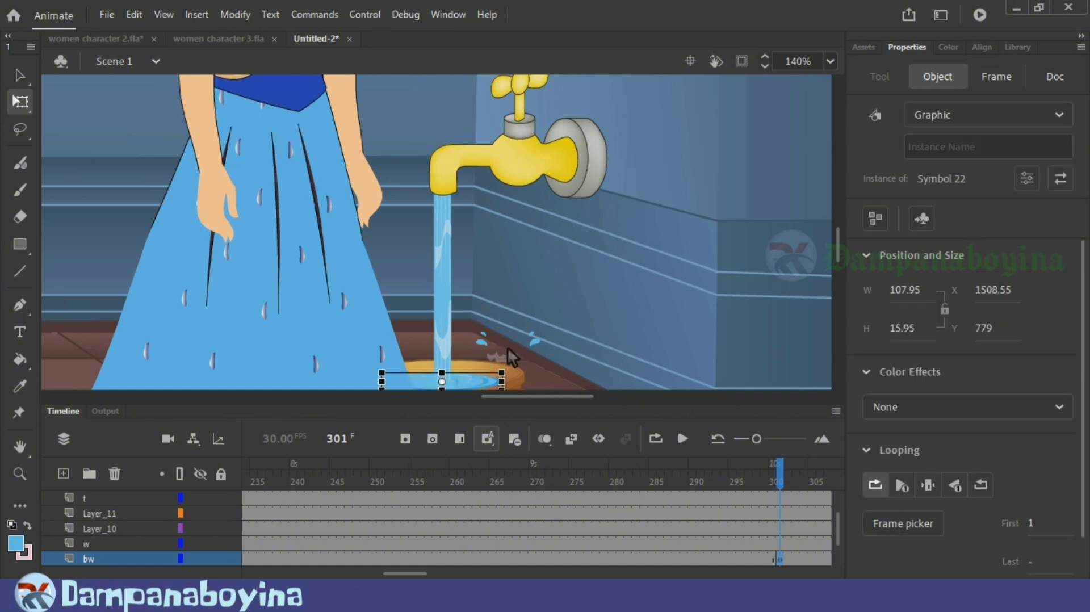
Step: Stretch the water surface at frame 301 further so that it fills the bucket's opening up to the rim
{"action": "key", "text": "ctrl+equal"}
{"action": "left_click_drag", "start_coordinate": [521, 234], "coordinate": [595, 206]}
{"action": "left_click_drag", "start_coordinate": [522, 234], "coordinate": [523, 228]}
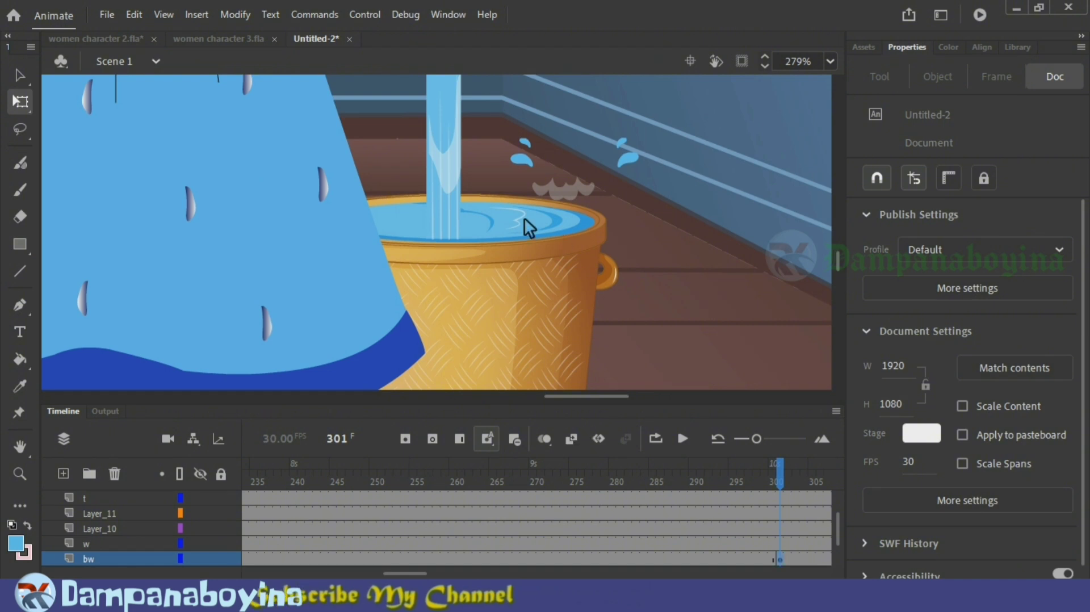
{"action": "left_click", "coordinate": [523, 219]}
{"action": "left_click", "coordinate": [673, 270]}
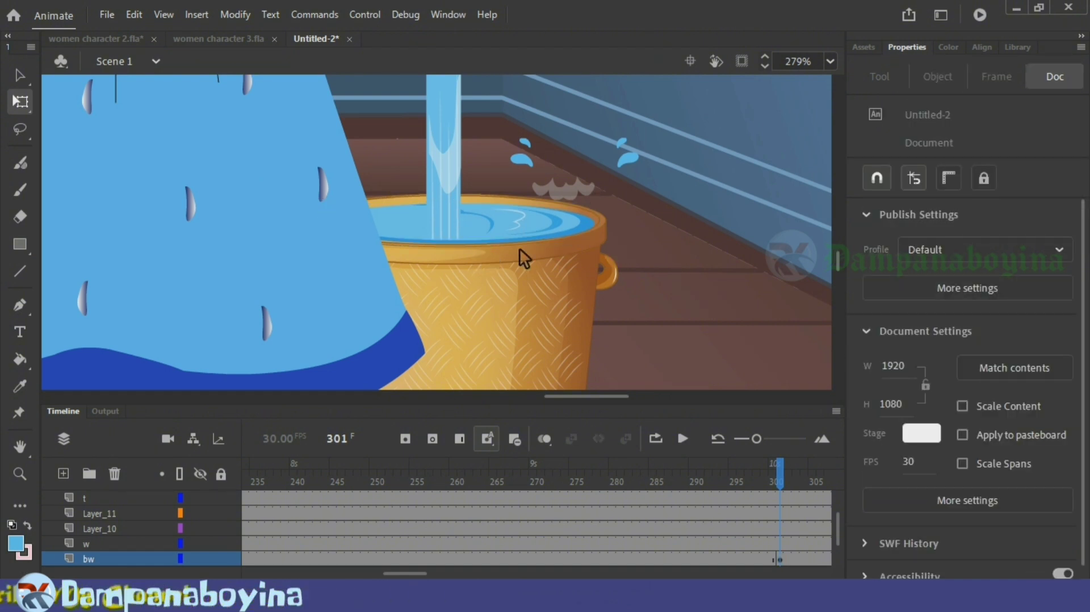
Step: Create a classic tween on the bw layer between frames 208 and 301
{"action": "left_click", "coordinate": [509, 559]}
{"action": "right_click", "coordinate": [510, 561]}
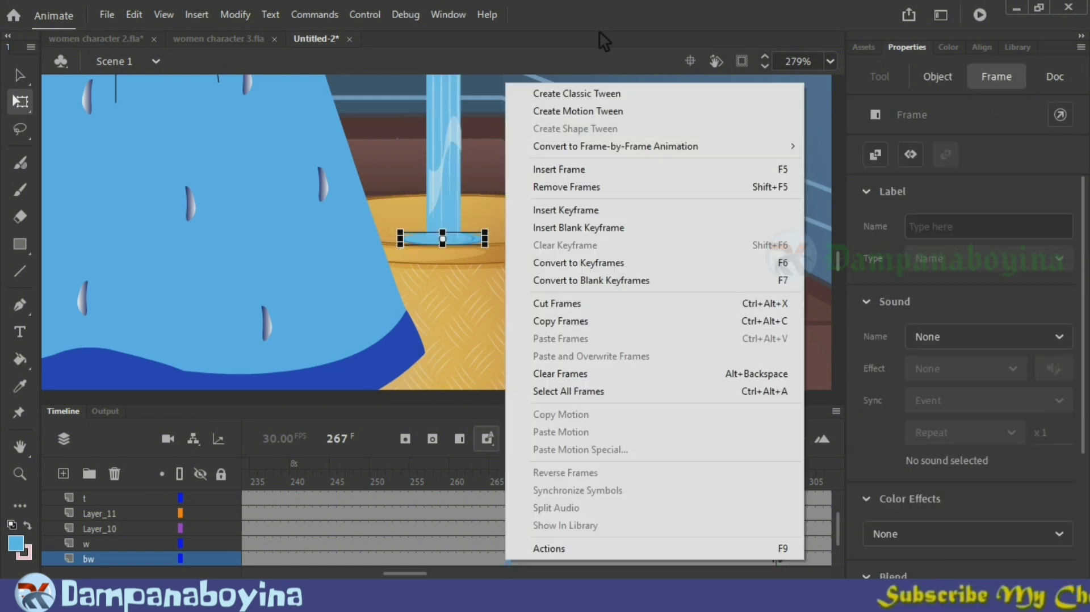
{"action": "left_click", "coordinate": [598, 89]}
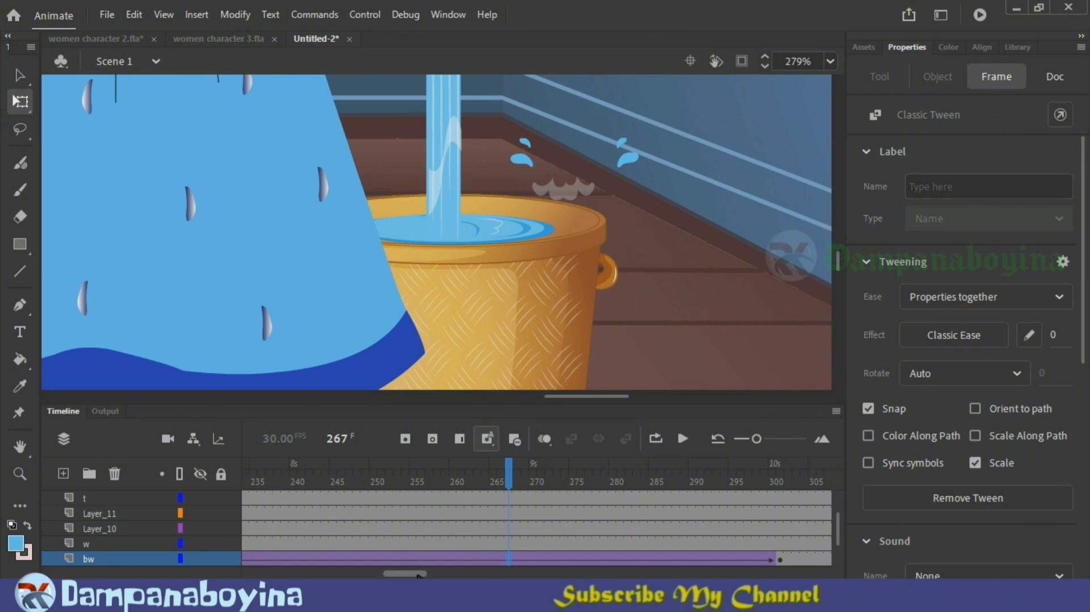
Step: Scrub back to frame 186 and examine the lower end of the w layer's water stream against the bucket
{"action": "left_click_drag", "start_coordinate": [389, 573], "coordinate": [365, 574]}
{"action": "left_click", "coordinate": [316, 476]}
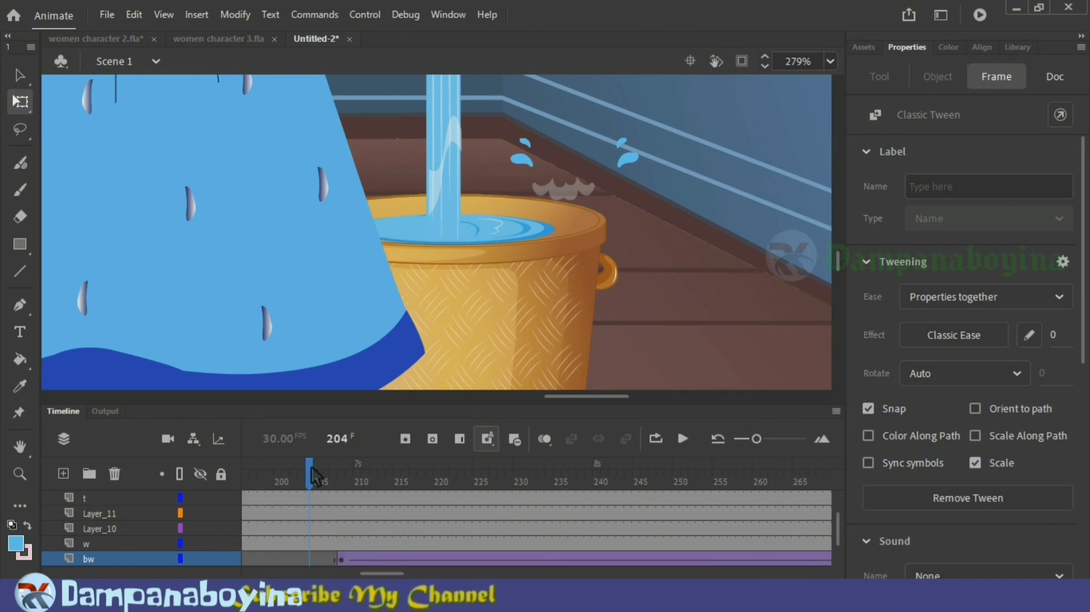
{"action": "left_click_drag", "start_coordinate": [309, 477], "coordinate": [331, 484]}
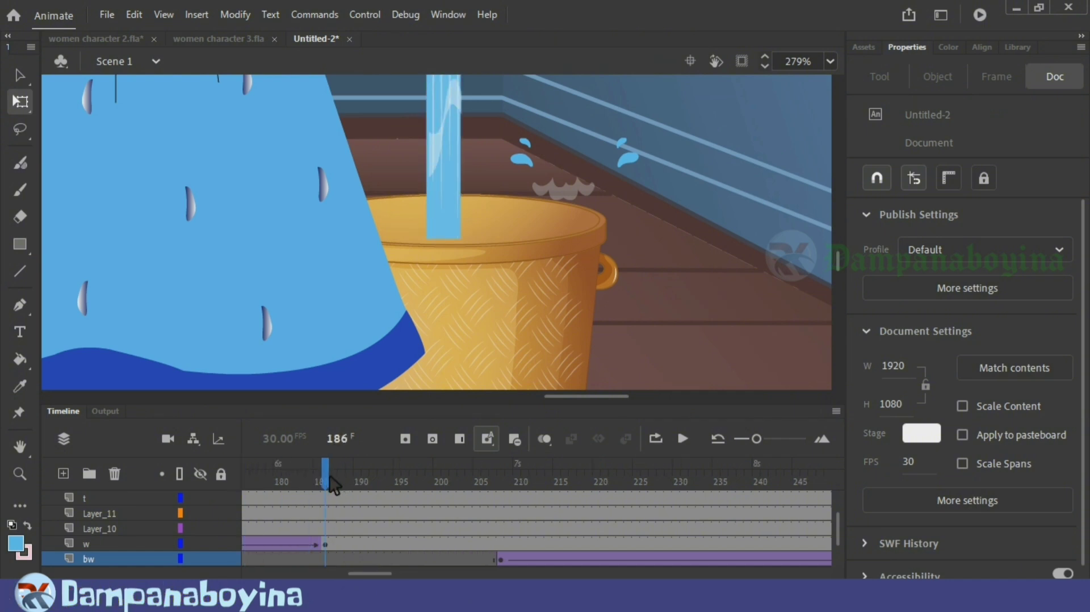
{"action": "left_click", "coordinate": [331, 544]}
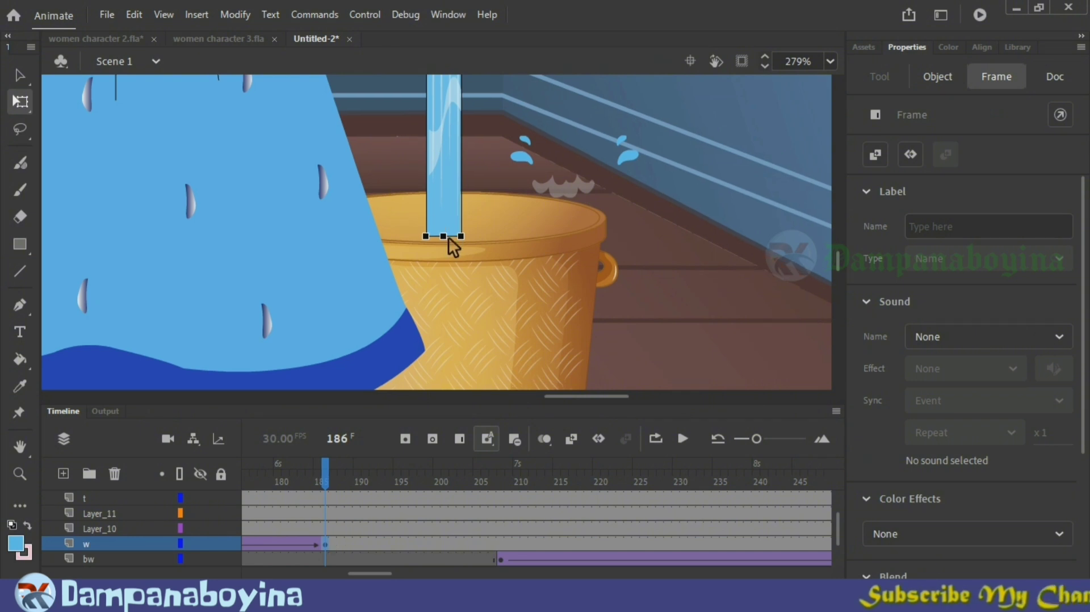
{"action": "left_click", "coordinate": [448, 239]}
{"action": "left_click", "coordinate": [613, 277]}
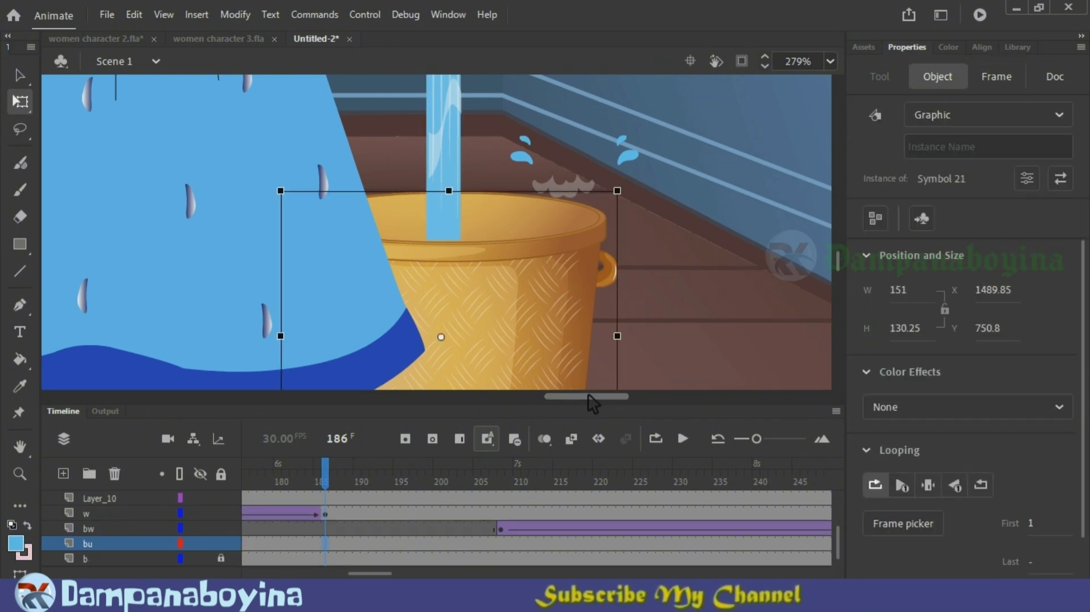
Step: Play the animation from frame 163 to review the stream falling from the tap and the bucket filling
{"action": "left_click", "coordinate": [311, 477]}
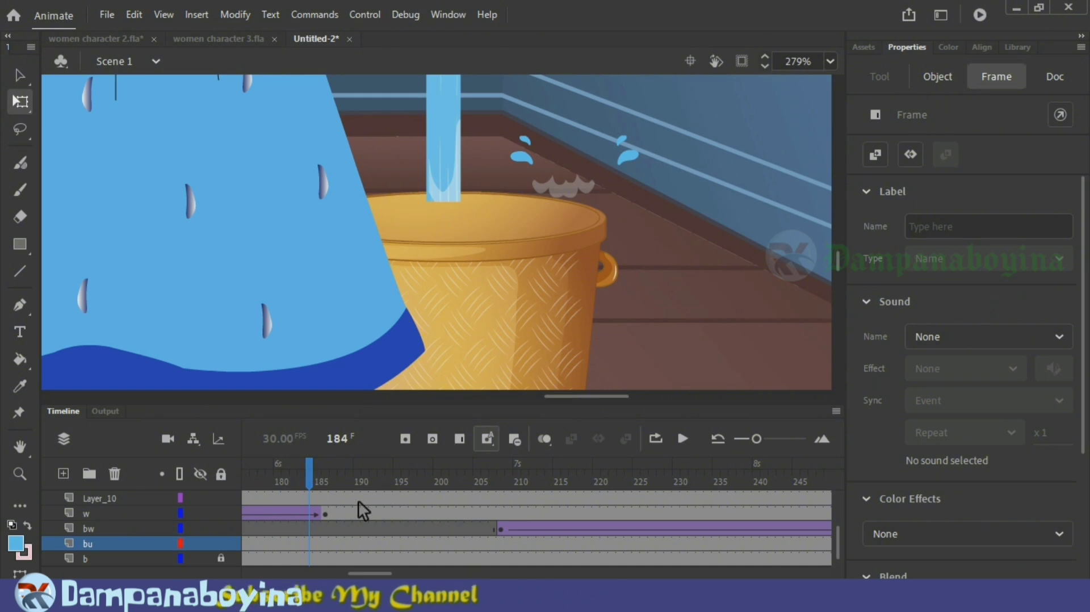
{"action": "left_click_drag", "start_coordinate": [310, 479], "coordinate": [264, 478]}
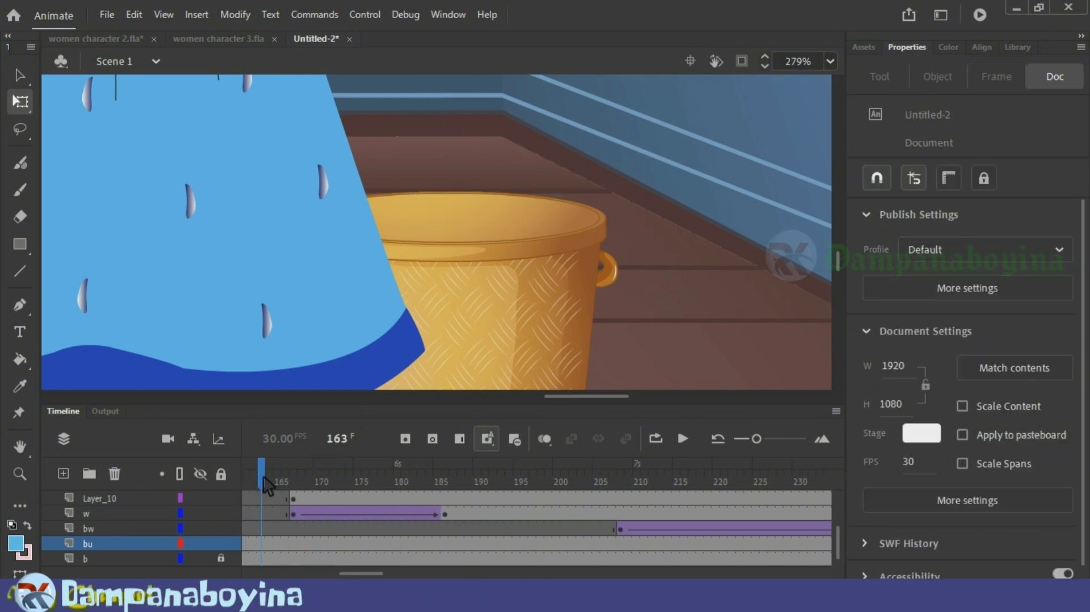
{"action": "key", "text": "ctrl+minus"}
{"action": "scroll", "coordinate": [526, 267], "scroll_direction": "up", "scroll_amount": 3}
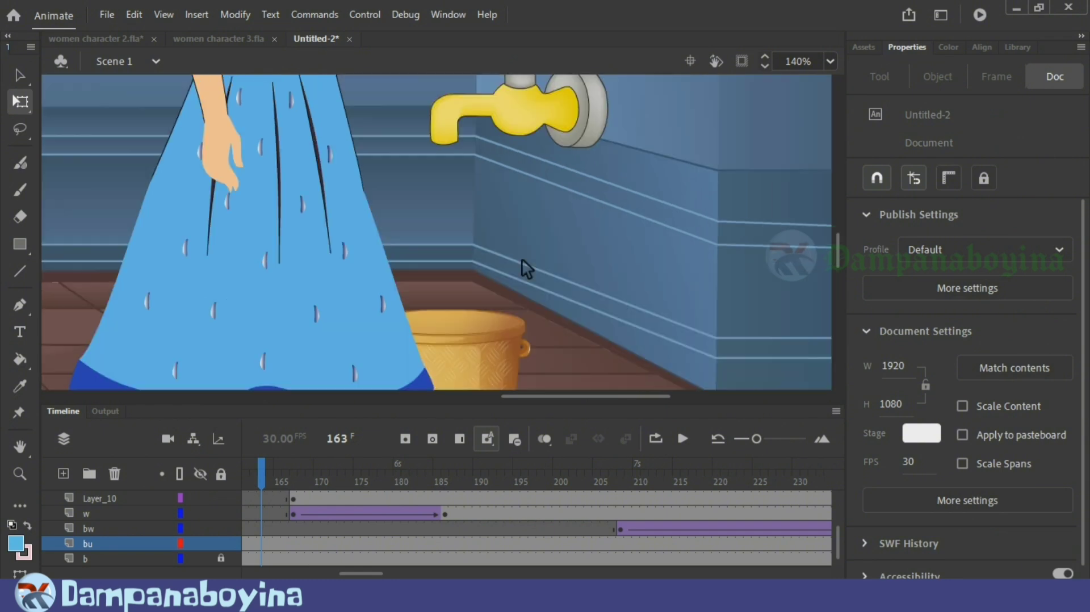
{"action": "key", "text": "Return"}
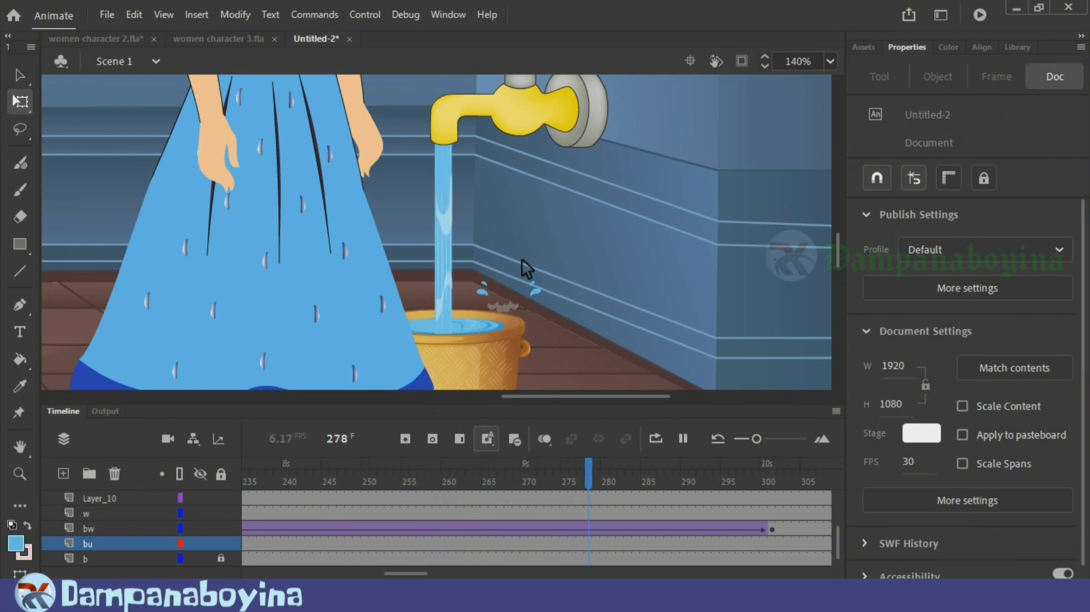
{"action": "key", "text": "Return"}
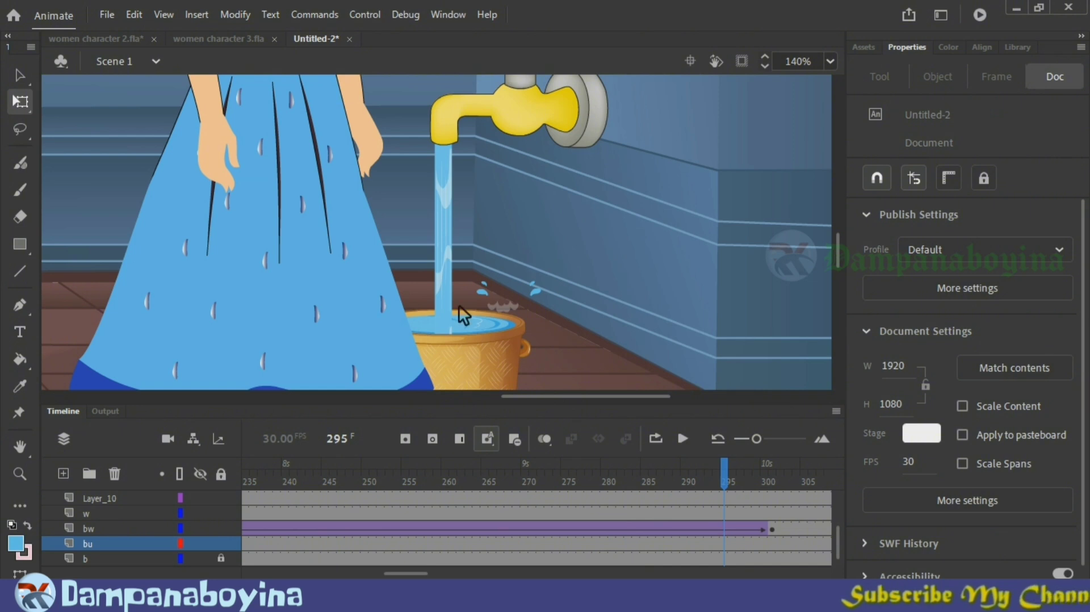
Step: Remove frames 250 to 289 from the bw layer to shorten the rising-water tween
{"action": "left_click_drag", "start_coordinate": [367, 527], "coordinate": [682, 526]}
{"action": "key", "text": "shift+F5"}
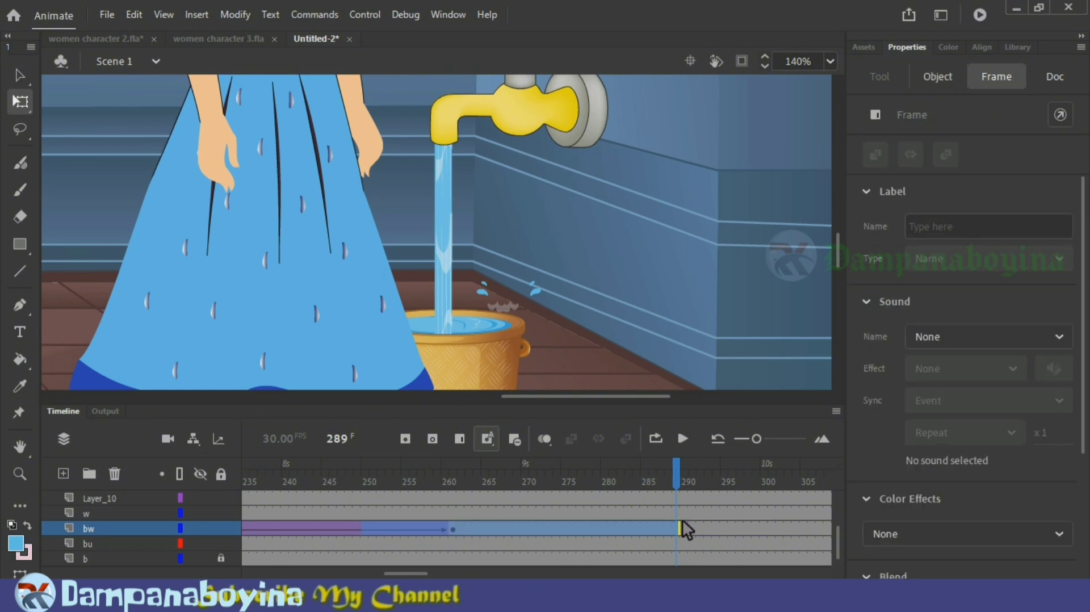
{"action": "left_click", "coordinate": [681, 526]}
Step: Play the shortened fill from about frame 200 and check the water surface at the bw keyframes 261 and 208
{"action": "left_click_drag", "start_coordinate": [401, 574], "coordinate": [372, 566]}
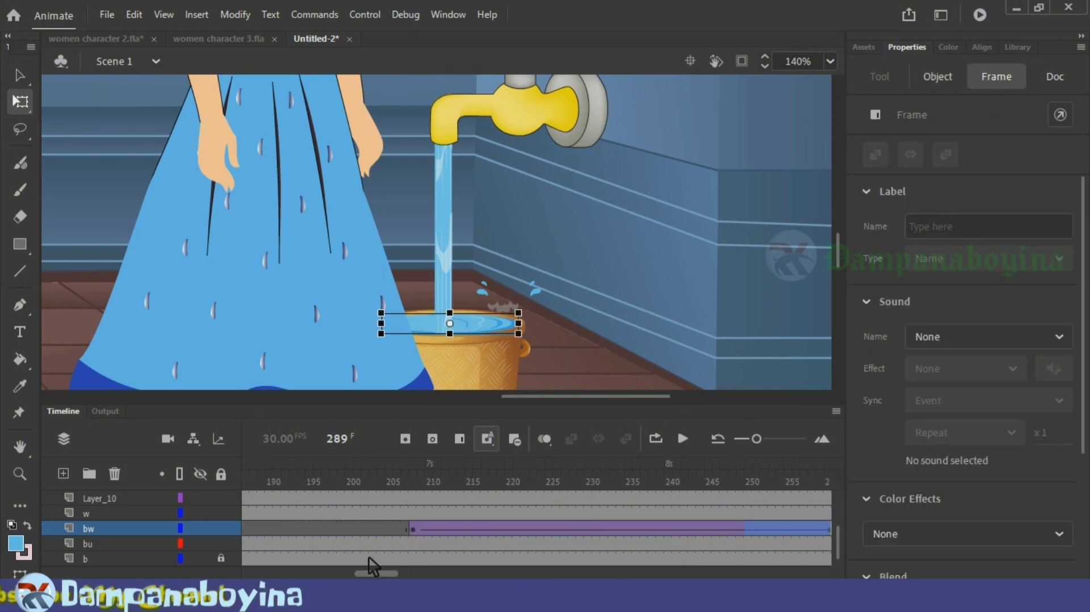
{"action": "left_click", "coordinate": [356, 476]}
{"action": "key", "text": "Return"}
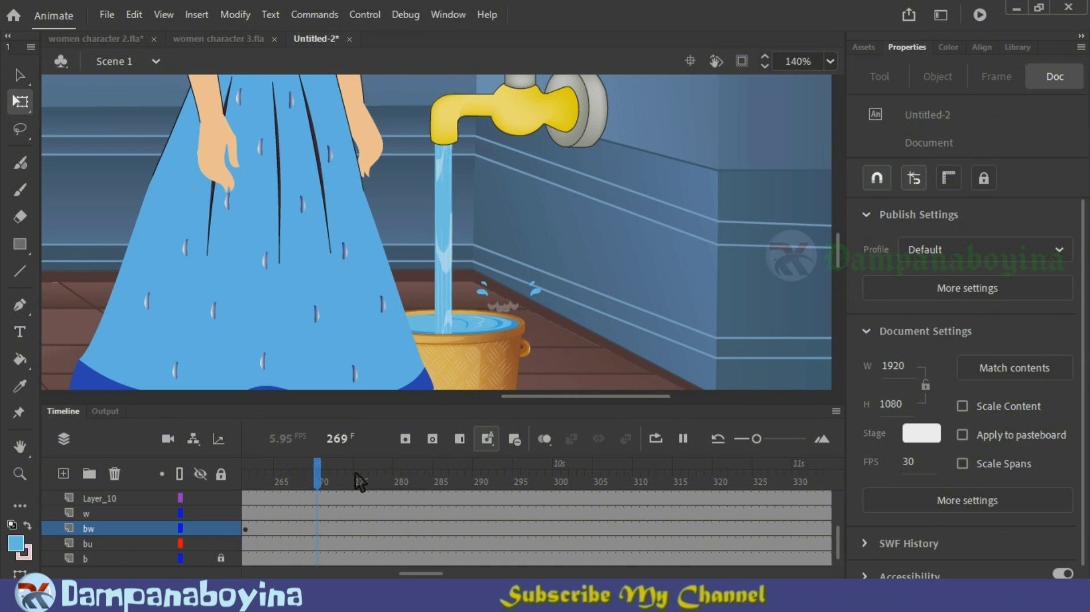
{"action": "key", "text": "Return"}
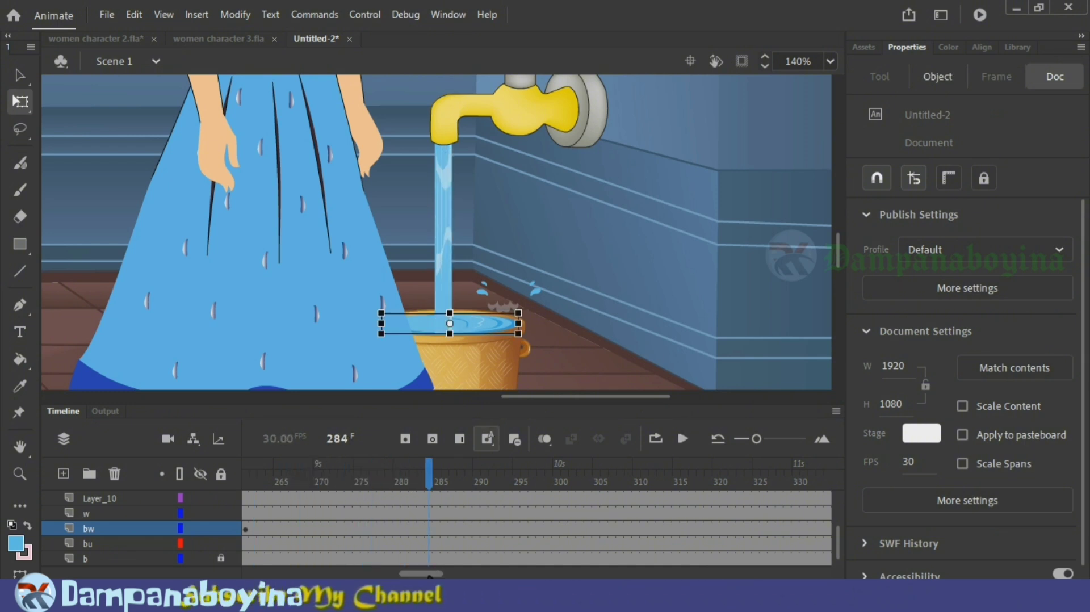
{"action": "left_click_drag", "start_coordinate": [423, 573], "coordinate": [403, 574]}
{"action": "left_click", "coordinate": [514, 532]}
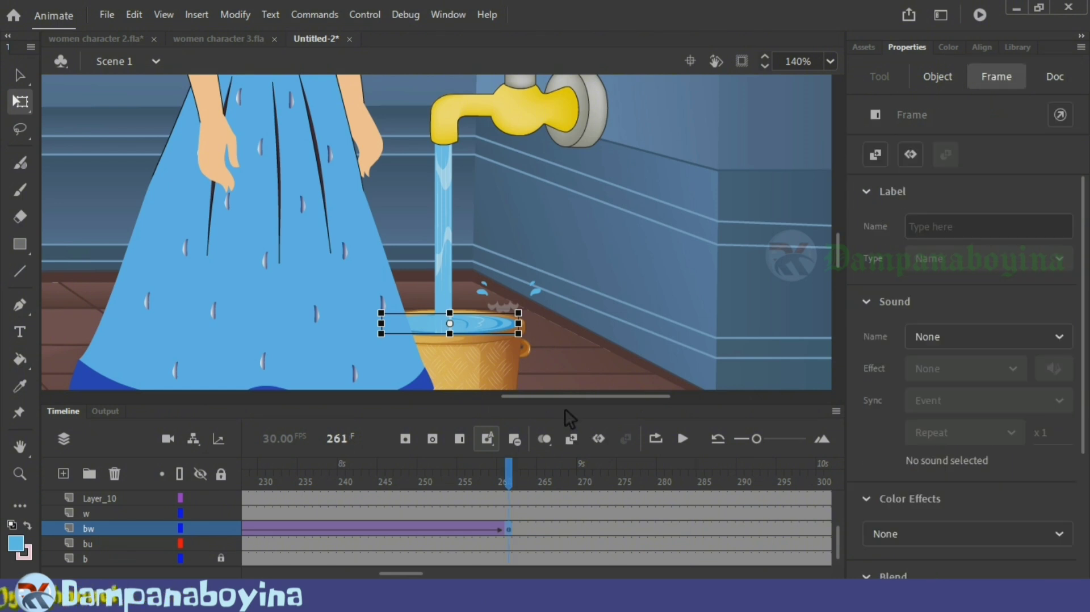
{"action": "left_click", "coordinate": [590, 341]}
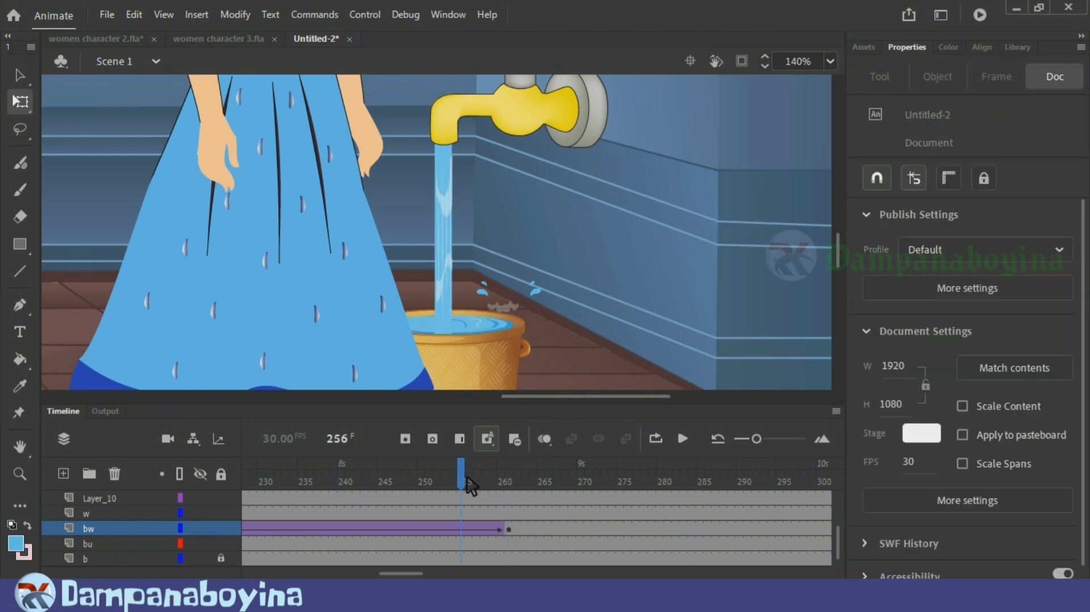
{"action": "left_click_drag", "start_coordinate": [270, 491], "coordinate": [407, 509]}
{"action": "left_click", "coordinate": [408, 526]}
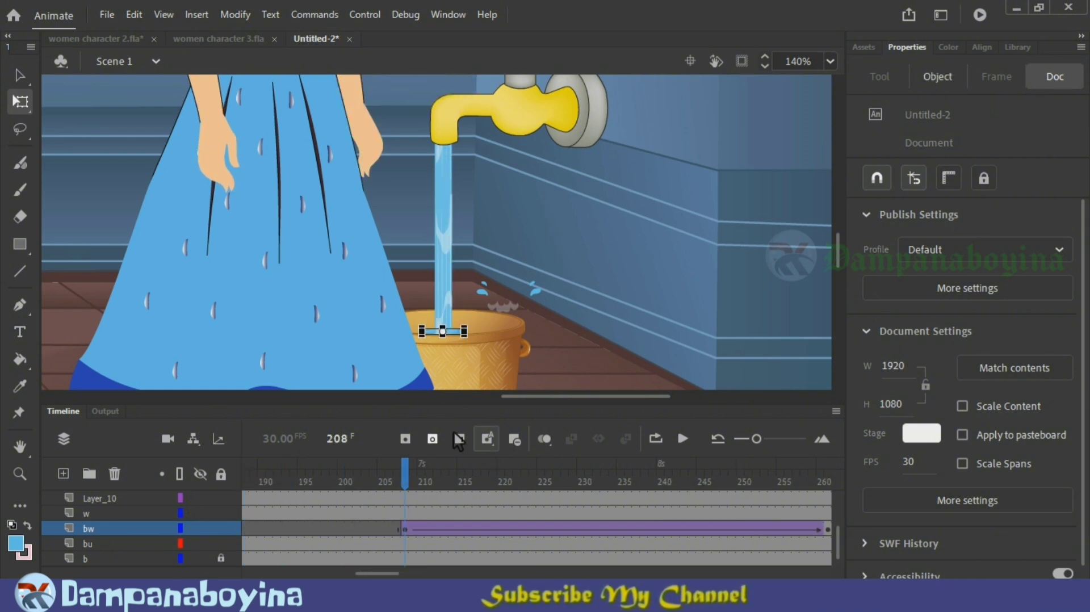
Step: Move the grey foam's starting keyframe on Layer_10 to frame 208
{"action": "left_click", "coordinate": [504, 305]}
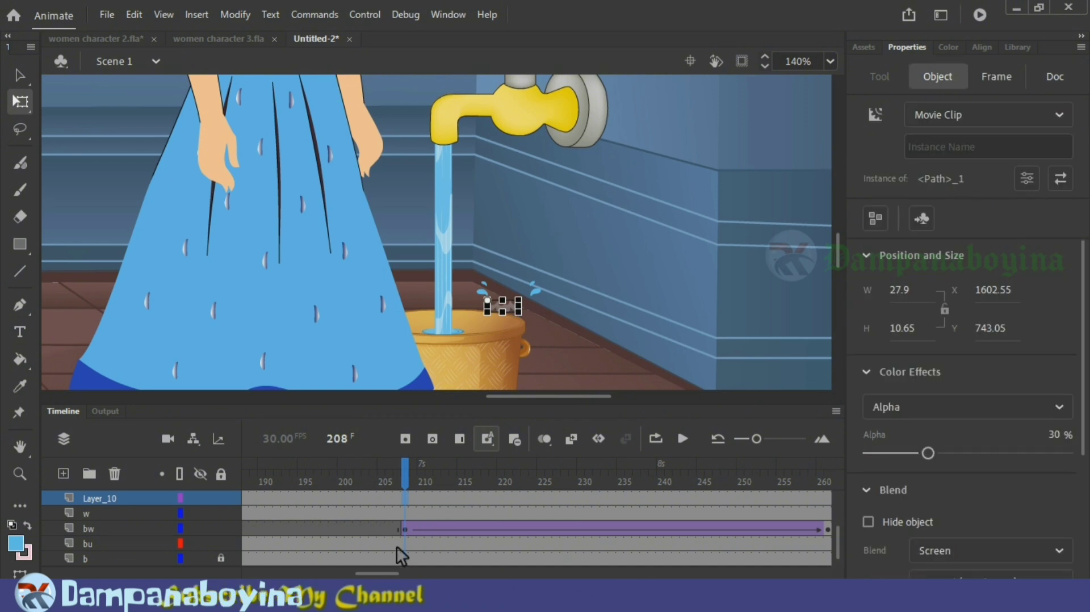
{"action": "left_click_drag", "start_coordinate": [385, 571], "coordinate": [363, 573]}
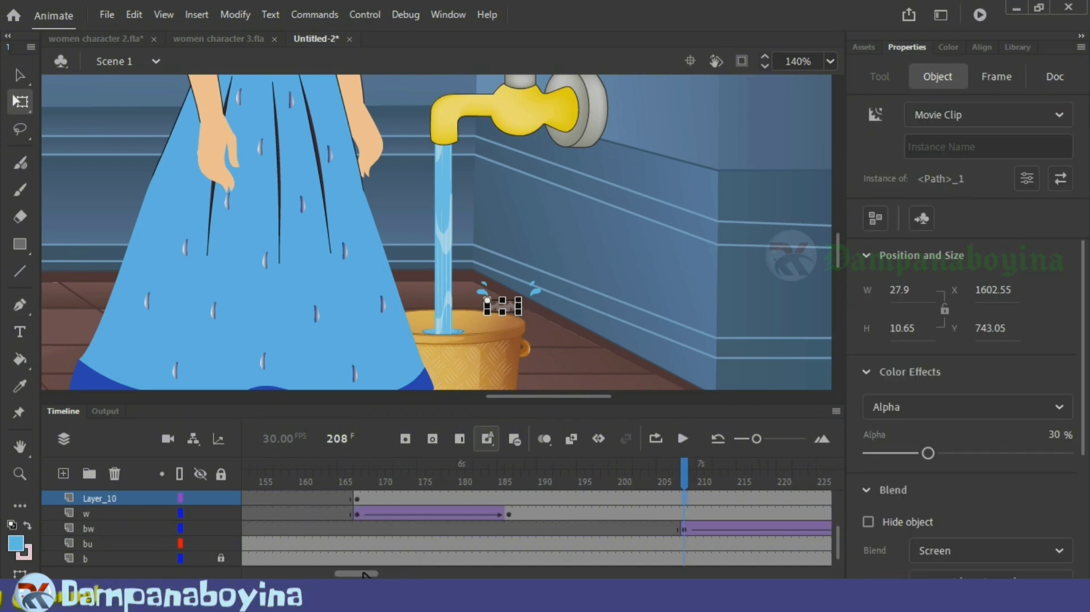
{"action": "left_click", "coordinate": [363, 500]}
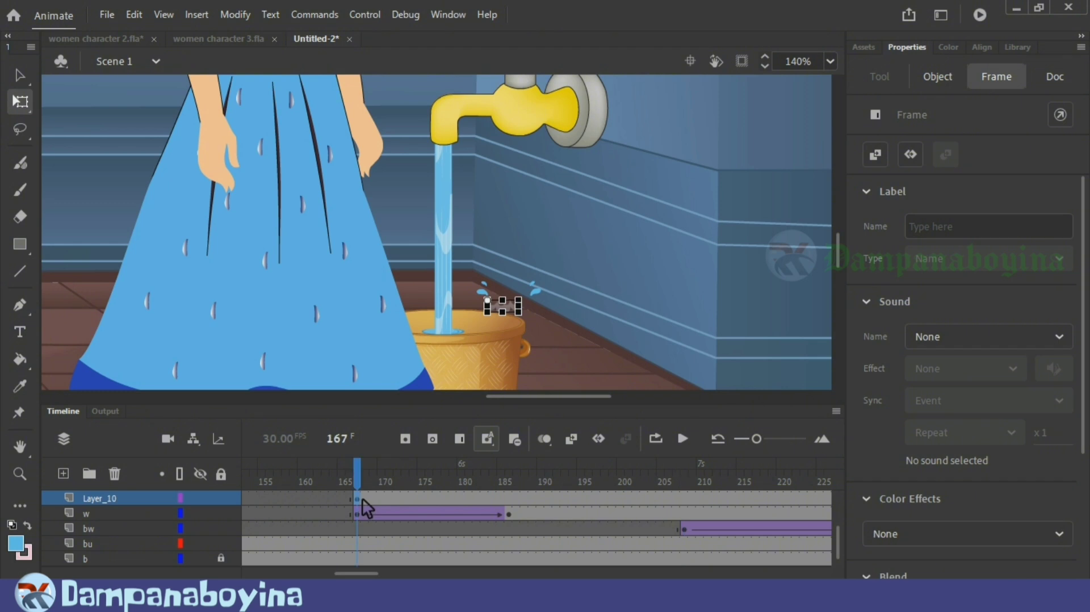
{"action": "scroll", "coordinate": [636, 500], "scroll_direction": "up", "scroll_amount": 2}
{"action": "scroll", "coordinate": [661, 545], "scroll_direction": "down", "scroll_amount": 2}
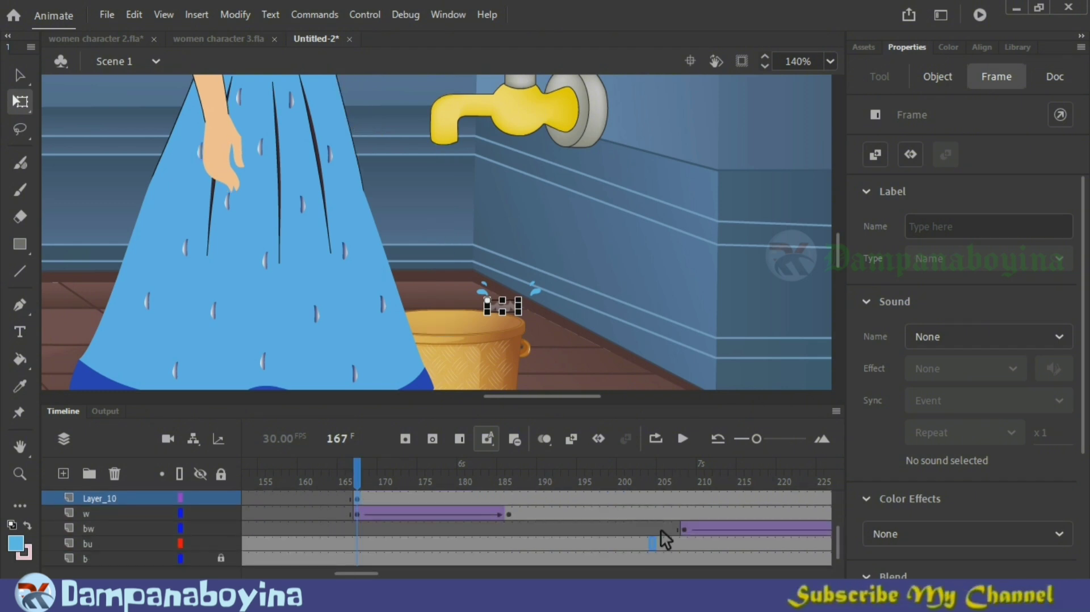
{"action": "mouse_move", "coordinate": [686, 498]}
{"action": "left_mouse_down"}
{"action": "mouse_move", "coordinate": [657, 469]}
{"action": "mouse_move", "coordinate": [684, 480]}
{"action": "left_mouse_up"}
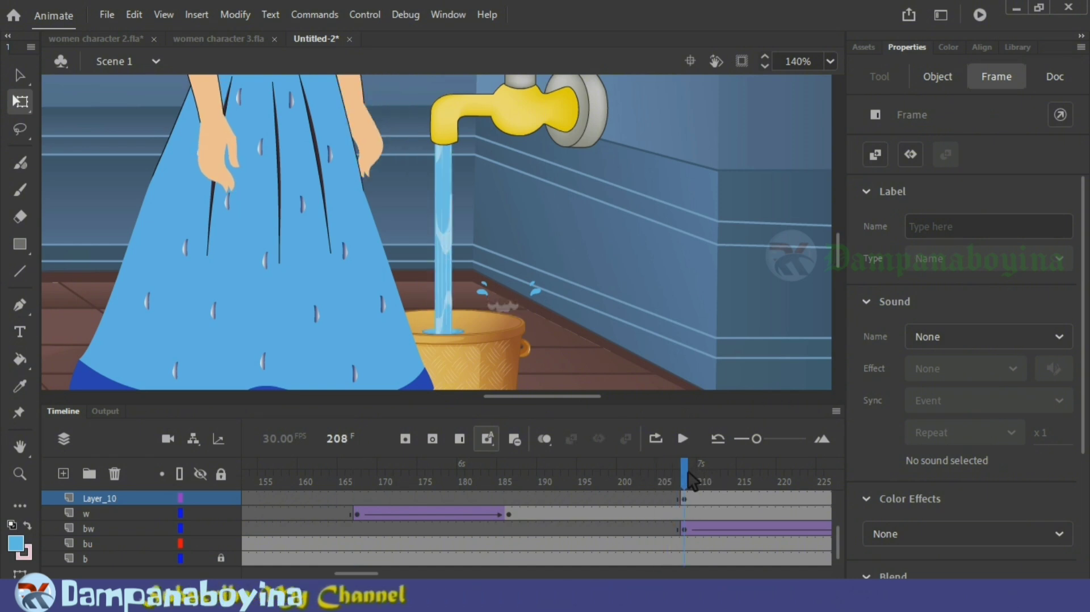
Step: Move the foam at frame 208 onto the base of the water stream, at about X 1548.6, Y 765.45
{"action": "left_click", "coordinate": [540, 369]}
{"action": "key", "text": "ctrl+equal"}
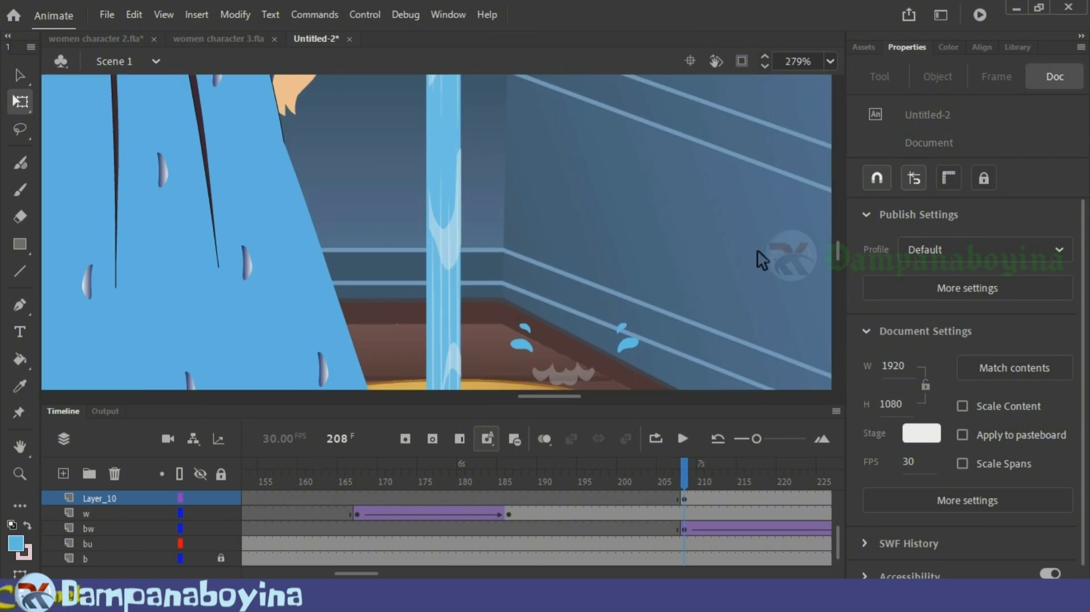
{"action": "left_click_drag", "start_coordinate": [840, 248], "coordinate": [843, 259]}
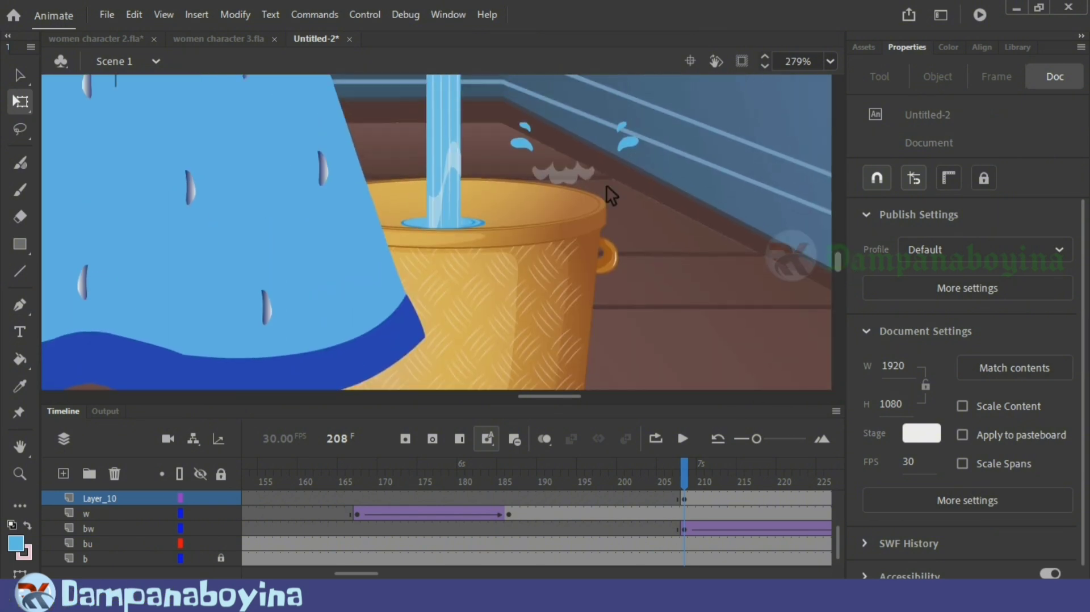
{"action": "left_click", "coordinate": [574, 180]}
{"action": "left_click_drag", "start_coordinate": [576, 184], "coordinate": [449, 228]}
{"action": "key", "text": "Up"}
{"action": "key", "text": "Up"}
{"action": "key", "text": "Up"}
{"action": "key", "text": "Up"}
{"action": "key", "text": "Up"}
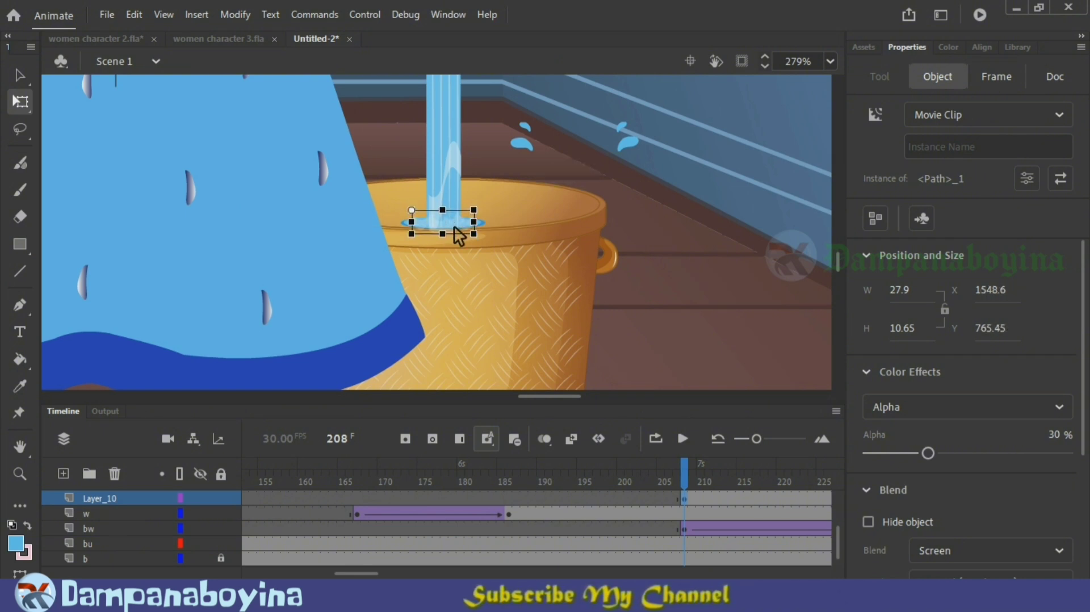
Step: Check the stream against the raised water at frame 261 and insert a keyframe at frame 208 on the w layer
{"action": "left_click_drag", "start_coordinate": [356, 574], "coordinate": [375, 574]}
{"action": "left_click_drag", "start_coordinate": [453, 482], "coordinate": [767, 512]}
{"action": "left_click_drag", "start_coordinate": [833, 519], "coordinate": [762, 520]}
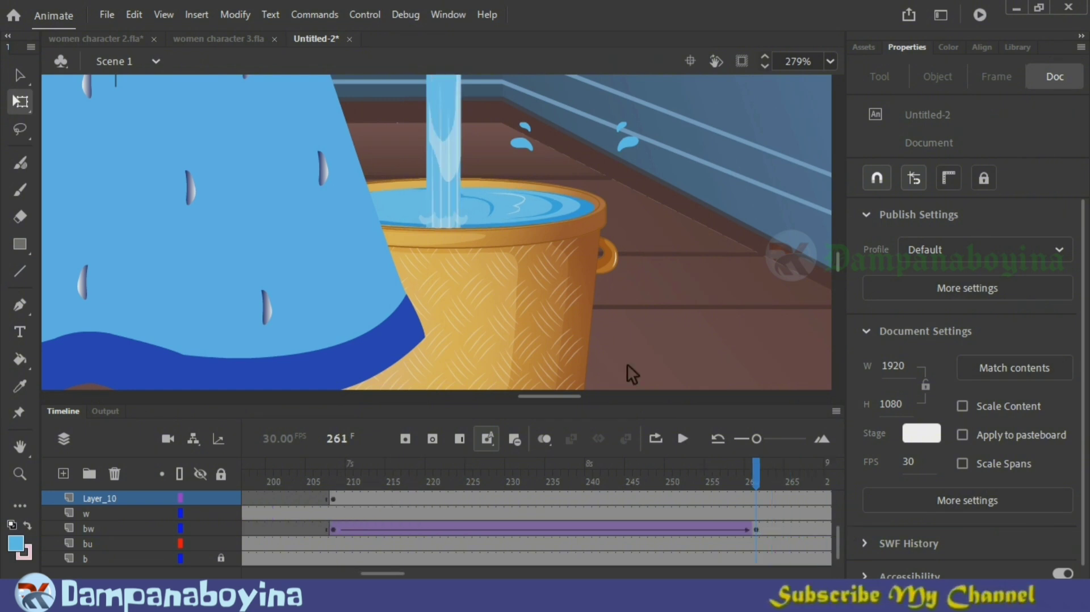
{"action": "left_click", "coordinate": [444, 99]}
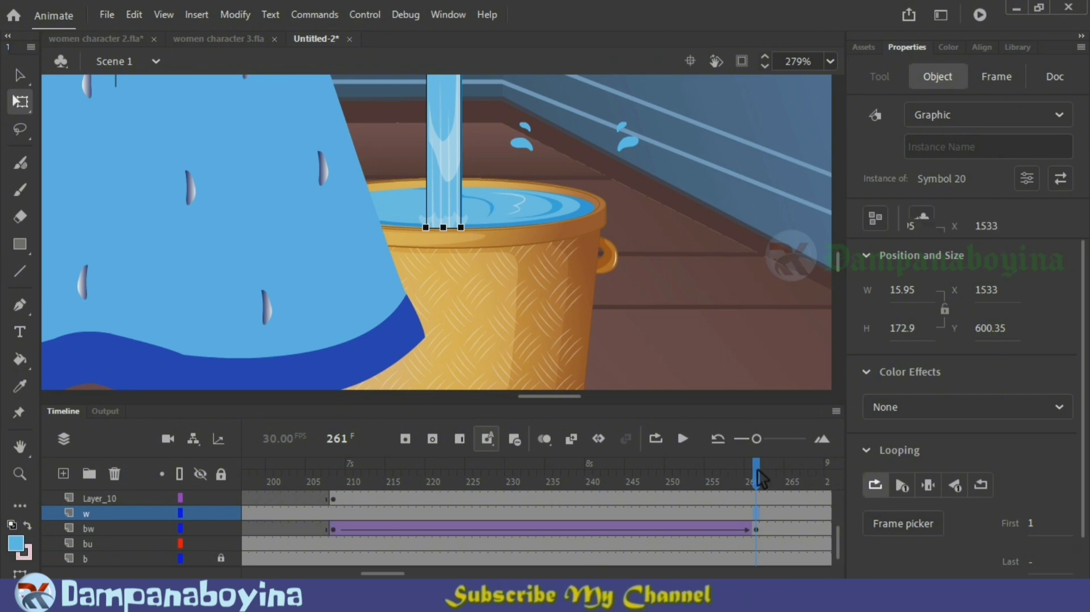
{"action": "left_click_drag", "start_coordinate": [642, 466], "coordinate": [338, 461]}
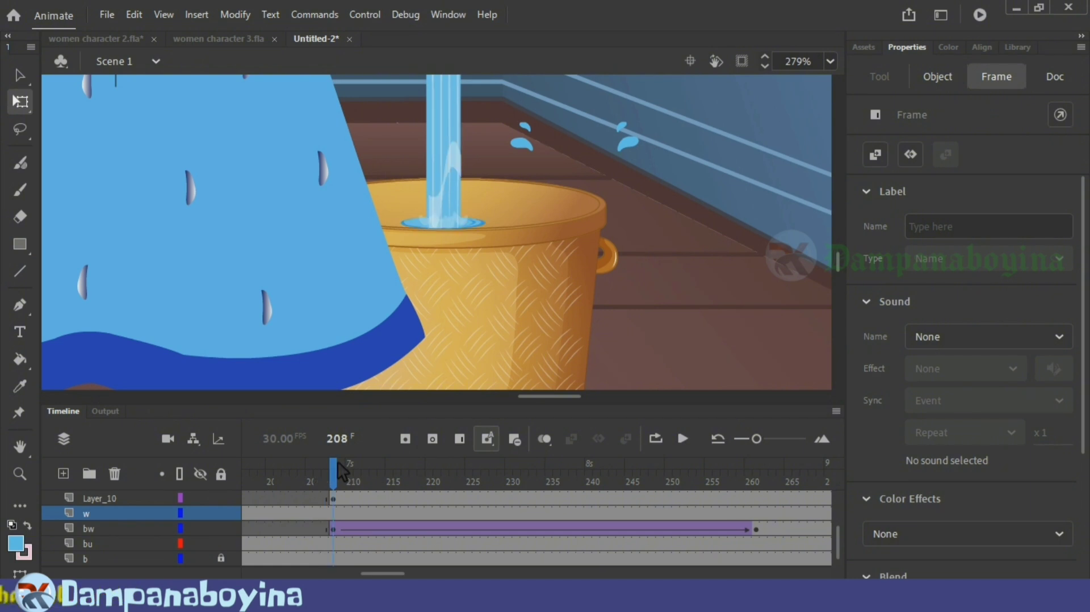
{"action": "left_click", "coordinate": [335, 511]}
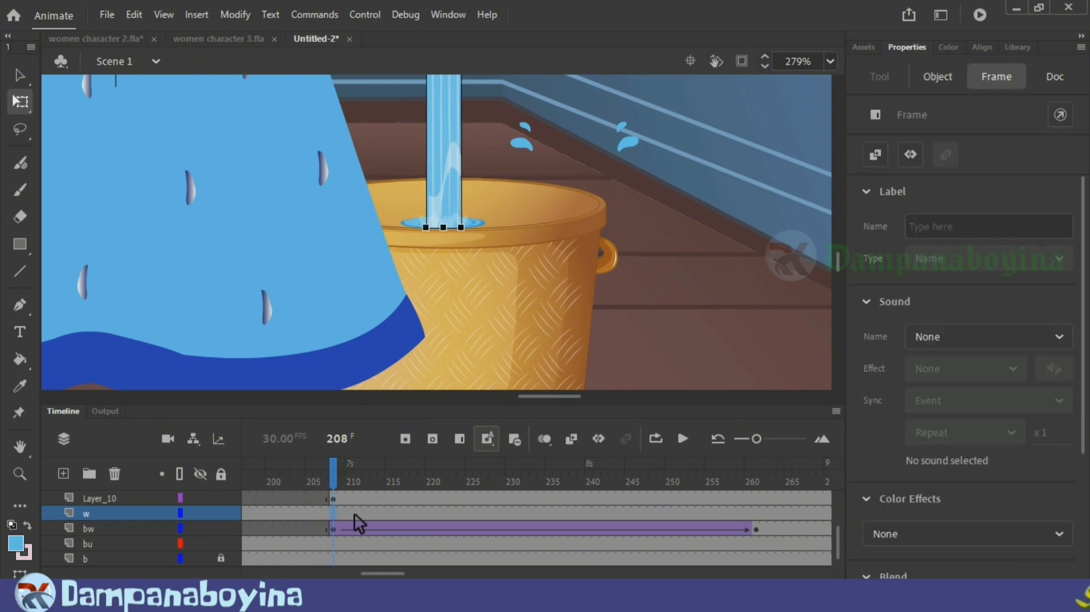
Step: Insert a keyframe at frame 261 on the w layer and shorten the water stream there to about 15.7 by 160.3
{"action": "left_click_drag", "start_coordinate": [340, 485], "coordinate": [760, 492]}
{"action": "left_click", "coordinate": [759, 513]}
{"action": "key", "text": "F6"}
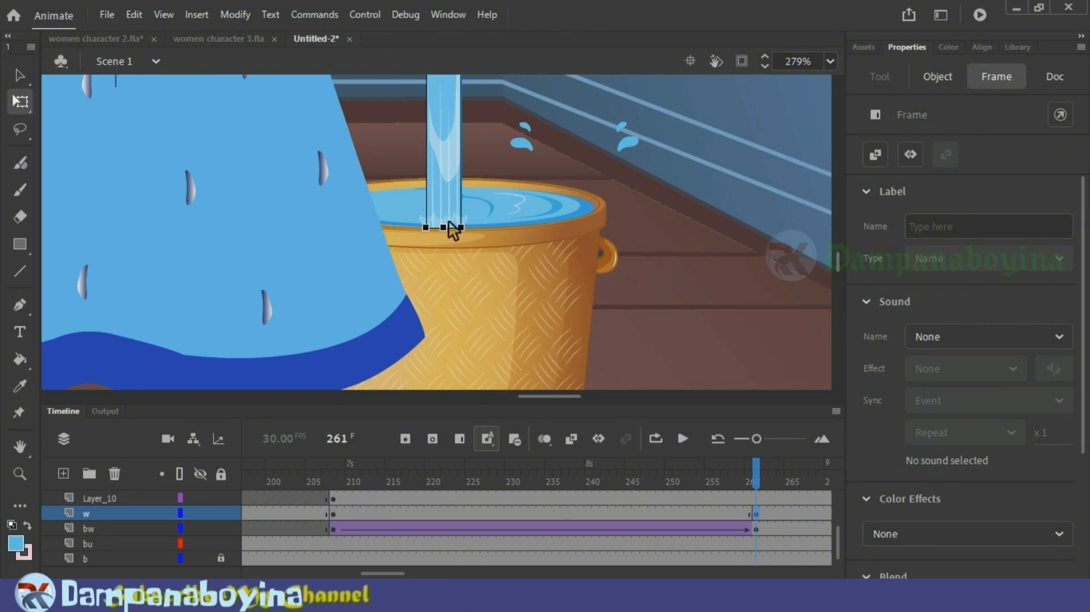
{"action": "left_click_drag", "start_coordinate": [447, 227], "coordinate": [448, 199]}
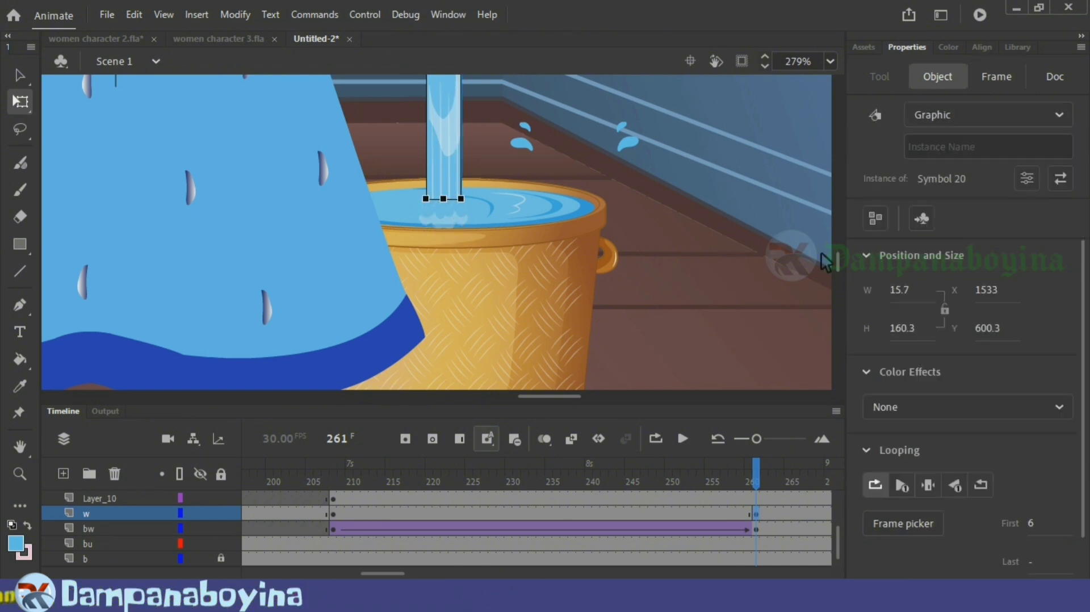
{"action": "mouse_move", "coordinate": [840, 264]}
{"action": "left_mouse_down"}
{"action": "mouse_move", "coordinate": [842, 242]}
{"action": "mouse_move", "coordinate": [843, 271]}
{"action": "mouse_move", "coordinate": [842, 259]}
{"action": "left_mouse_up"}
Step: Create a classic tween on the w layer between frames 208 and 261 and play it back
{"action": "left_click", "coordinate": [620, 513]}
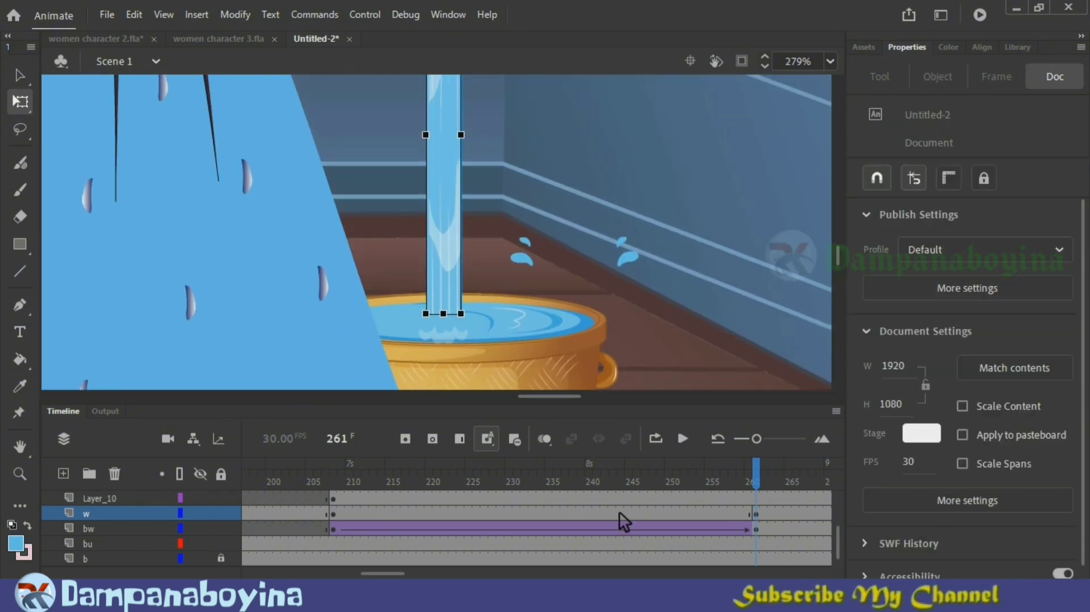
{"action": "right_click", "coordinate": [618, 512]}
{"action": "left_click", "coordinate": [680, 44]}
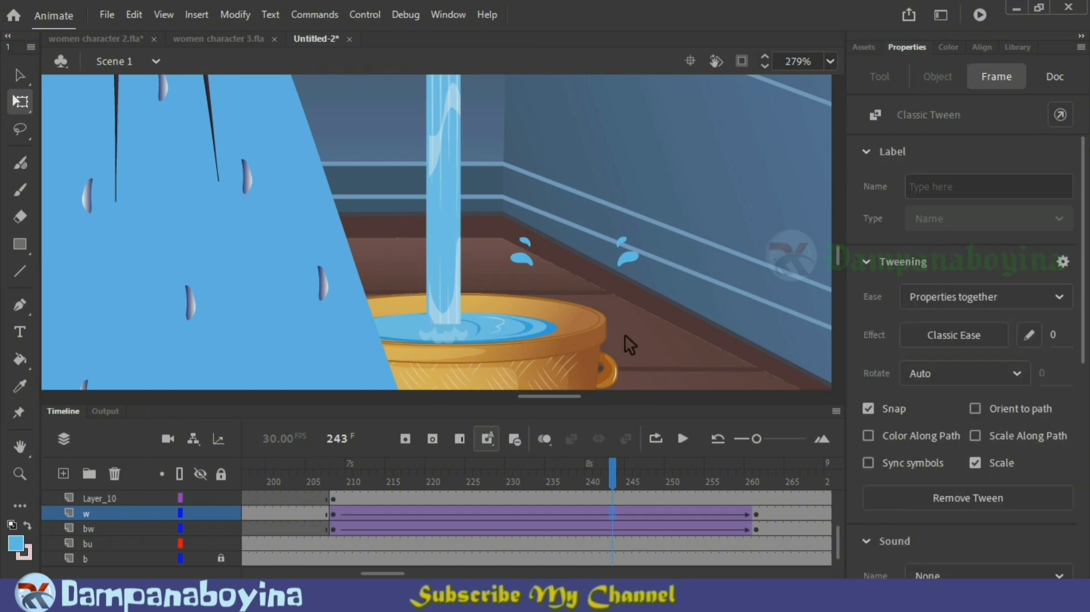
{"action": "left_click_drag", "start_coordinate": [614, 477], "coordinate": [341, 474]}
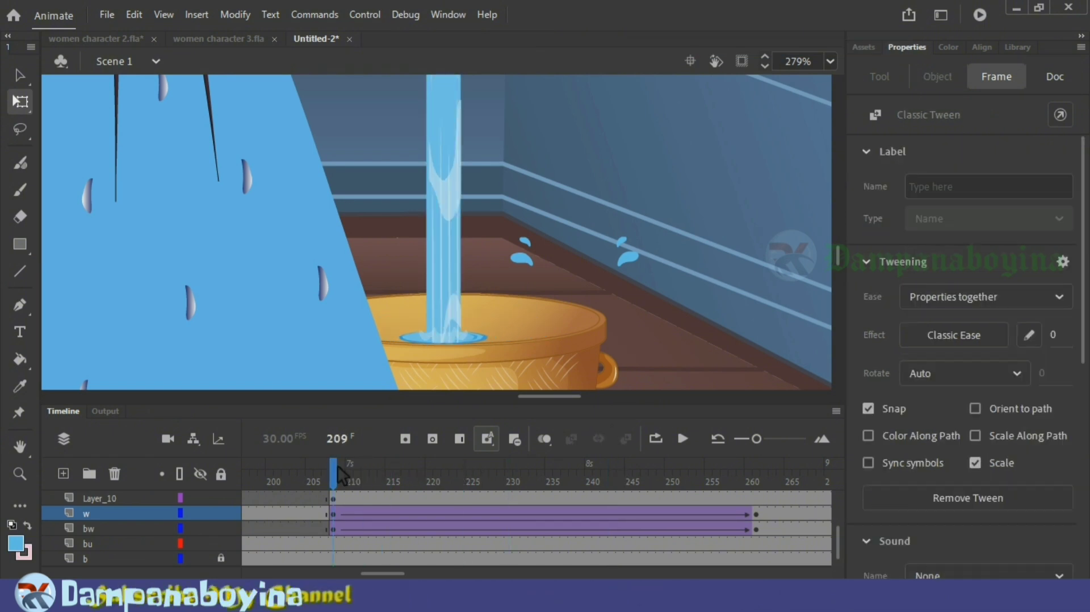
{"action": "key", "text": "Return"}
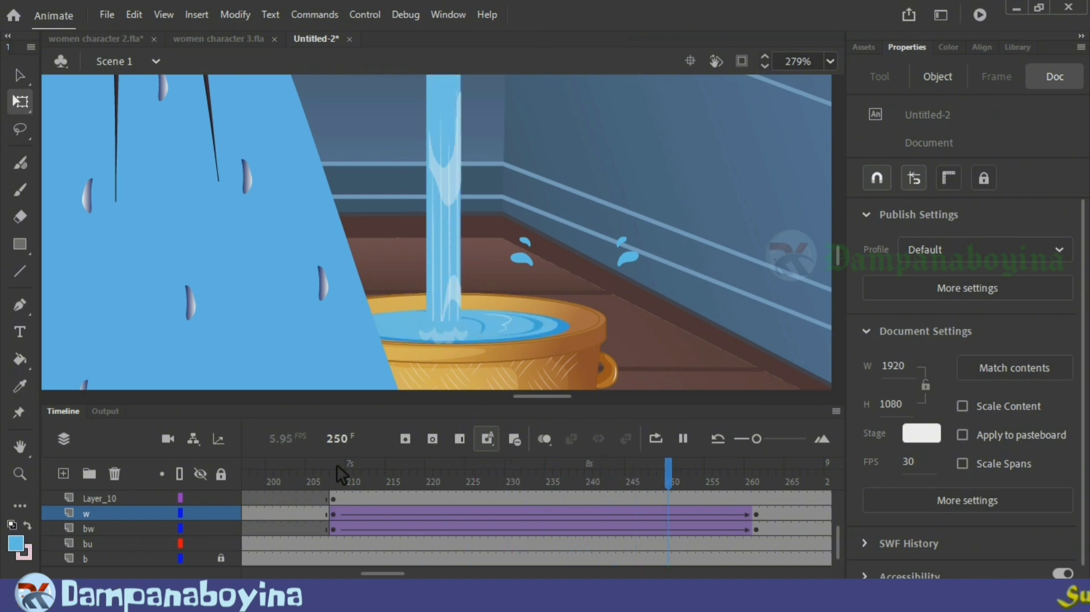
Step: Insert a keyframe at frame 261 on Layer_10, raise the foam to the stream's shortened base and enlarge it to about 26.95 by 10.3
{"action": "left_click", "coordinate": [341, 497]}
{"action": "left_click", "coordinate": [761, 497]}
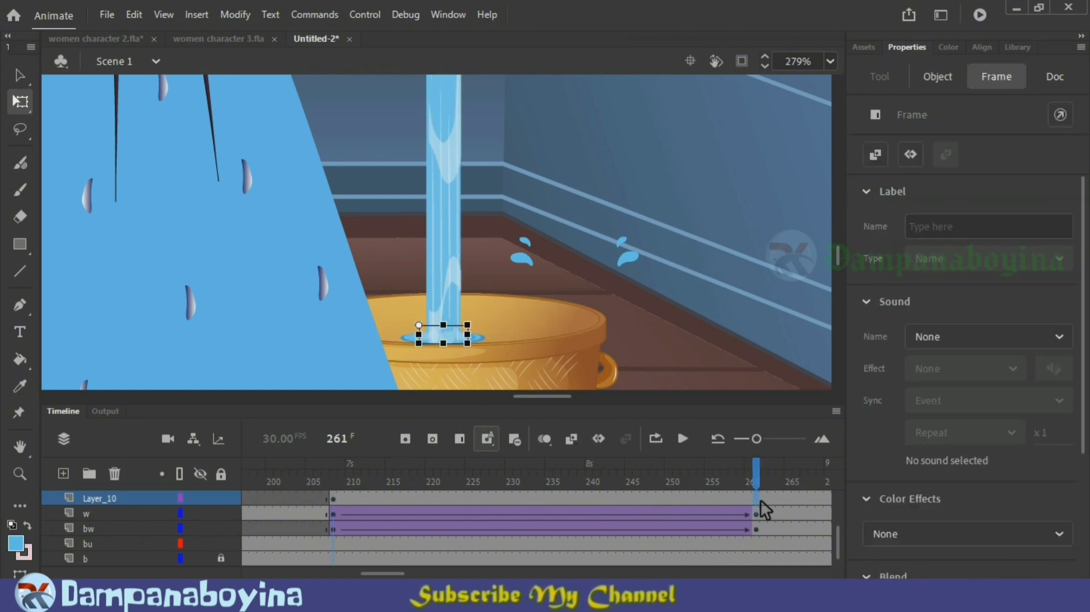
{"action": "key", "text": "F6"}
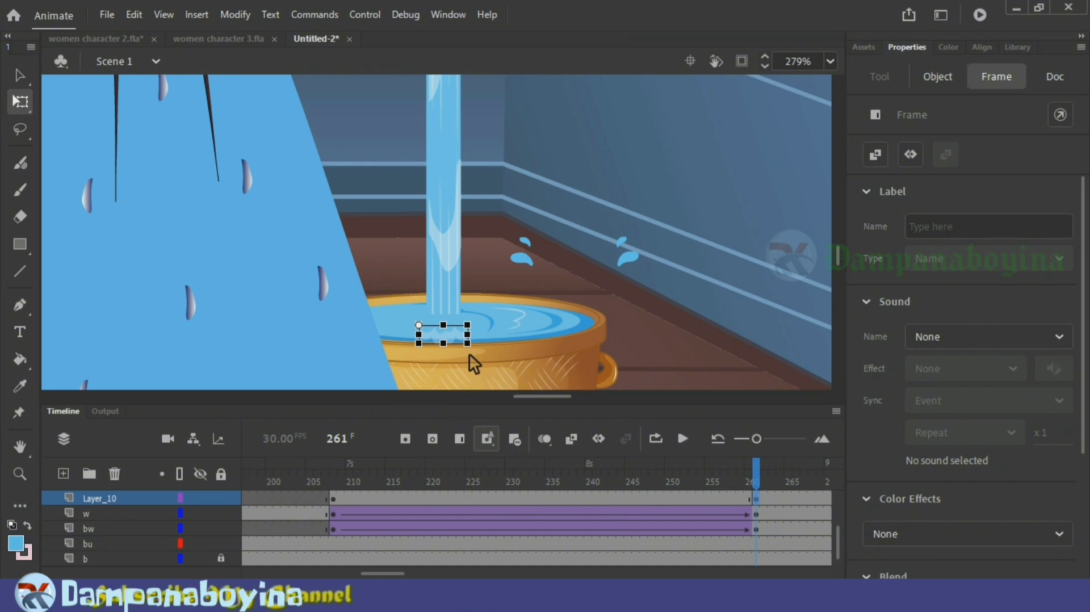
{"action": "left_click", "coordinate": [461, 326]}
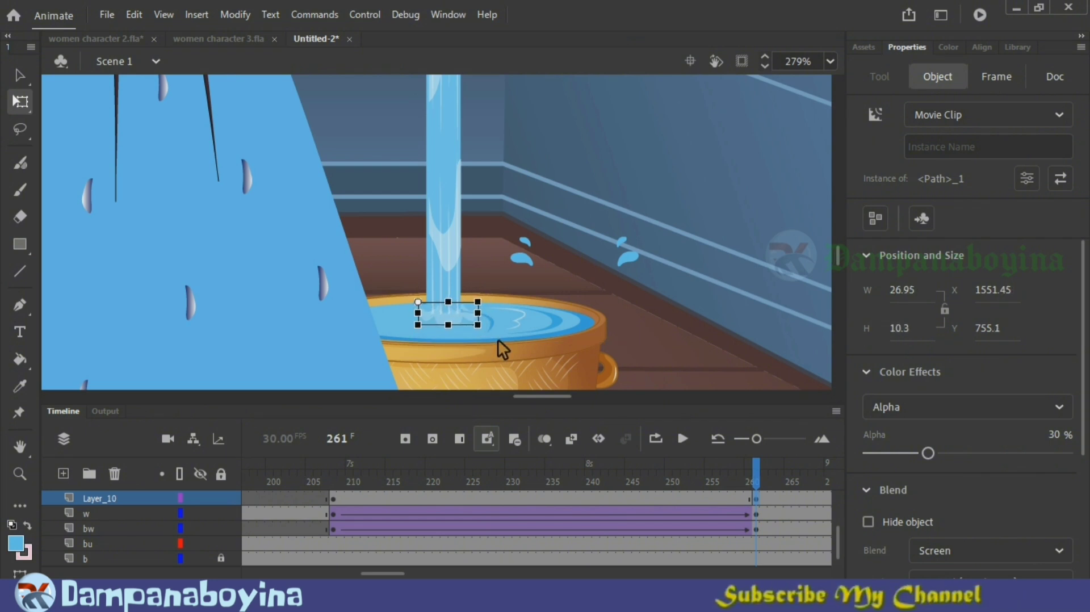
{"action": "key", "text": "Left"}
{"action": "key", "text": "Left"}
{"action": "key", "text": "Up"}
{"action": "key", "text": "Up"}
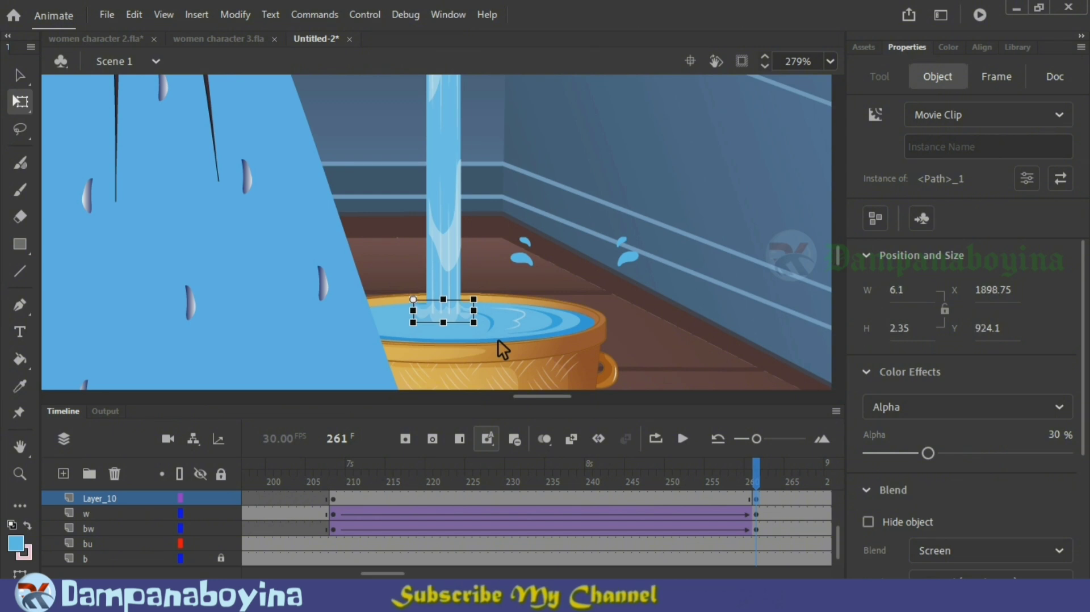
Step: Create a classic tween for the foam on Layer_10 between frames 208 and 261 and scrub back to frame 208
{"action": "left_click", "coordinate": [492, 497]}
{"action": "right_click", "coordinate": [492, 498]}
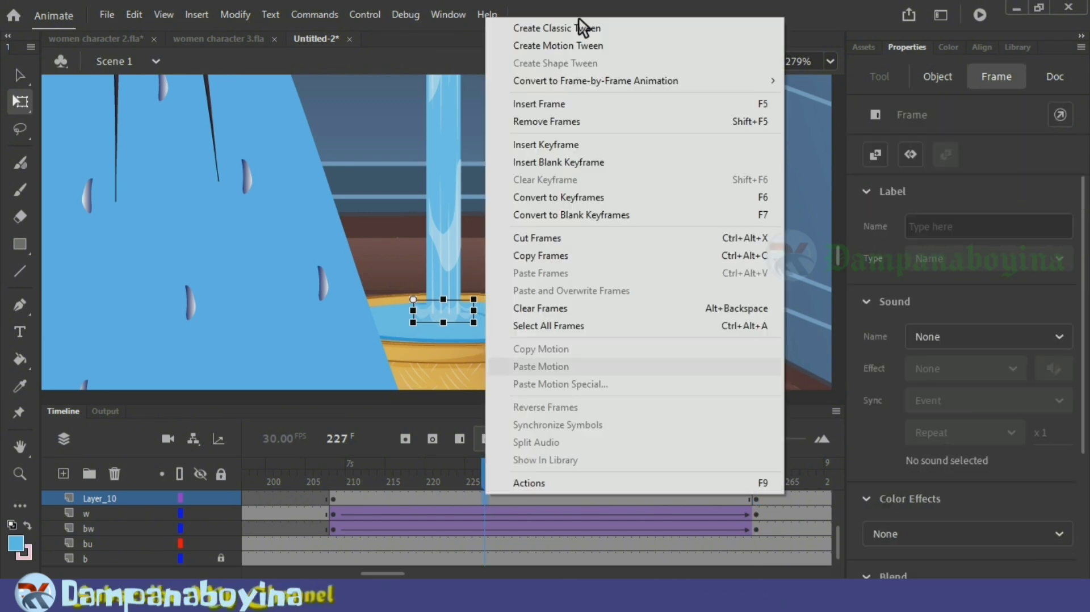
{"action": "left_click", "coordinate": [584, 26]}
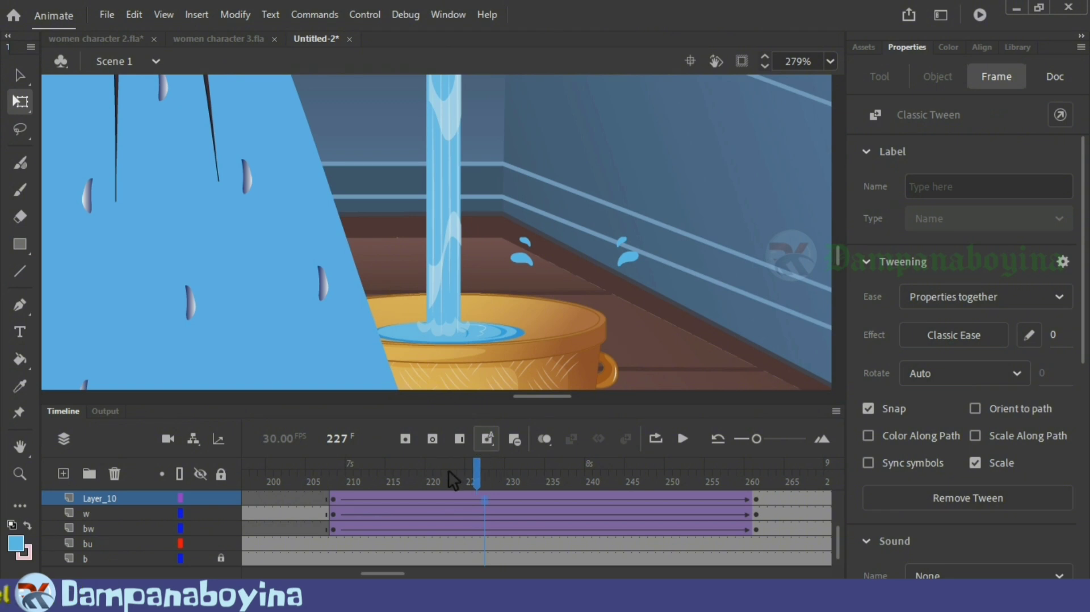
{"action": "left_click_drag", "start_coordinate": [449, 472], "coordinate": [335, 517]}
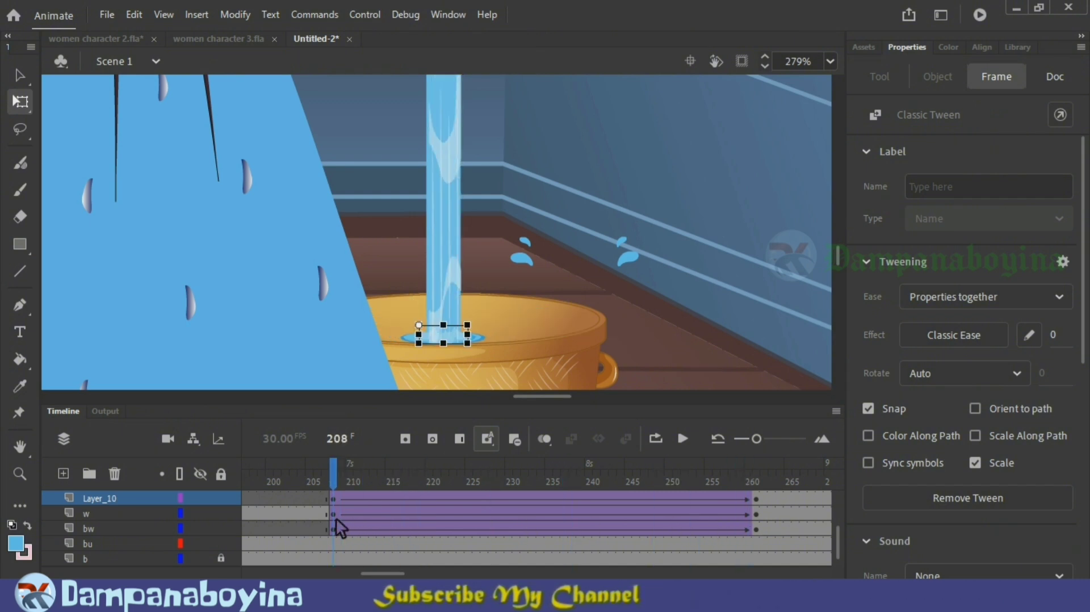
Step: Move the splash drops' starting keyframe on Layer_11 from frame 167 to frame 208
{"action": "left_click", "coordinate": [642, 274]}
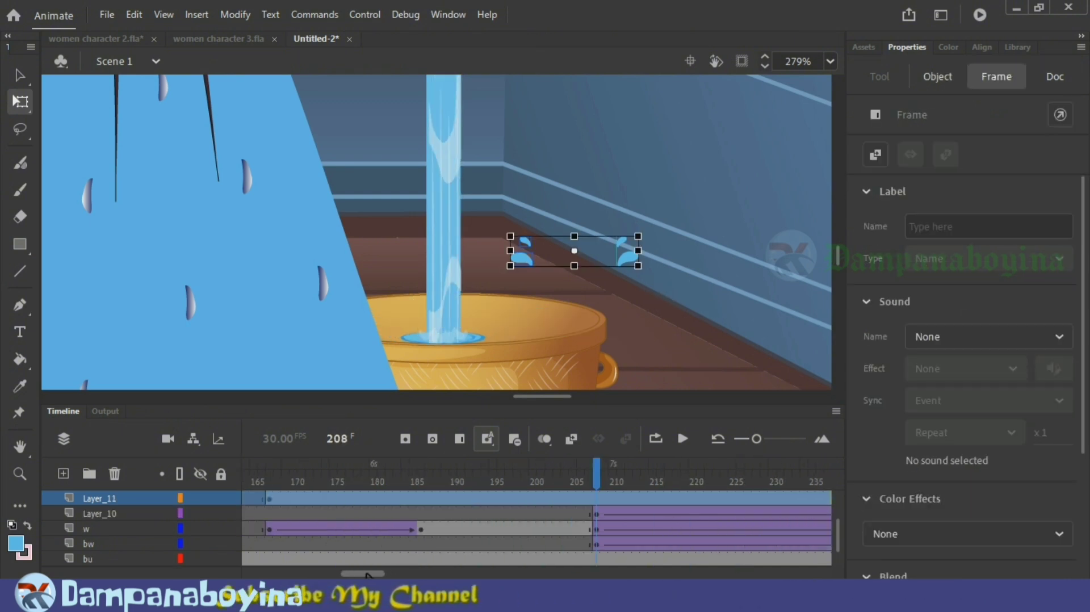
{"action": "left_click_drag", "start_coordinate": [376, 575], "coordinate": [366, 575]}
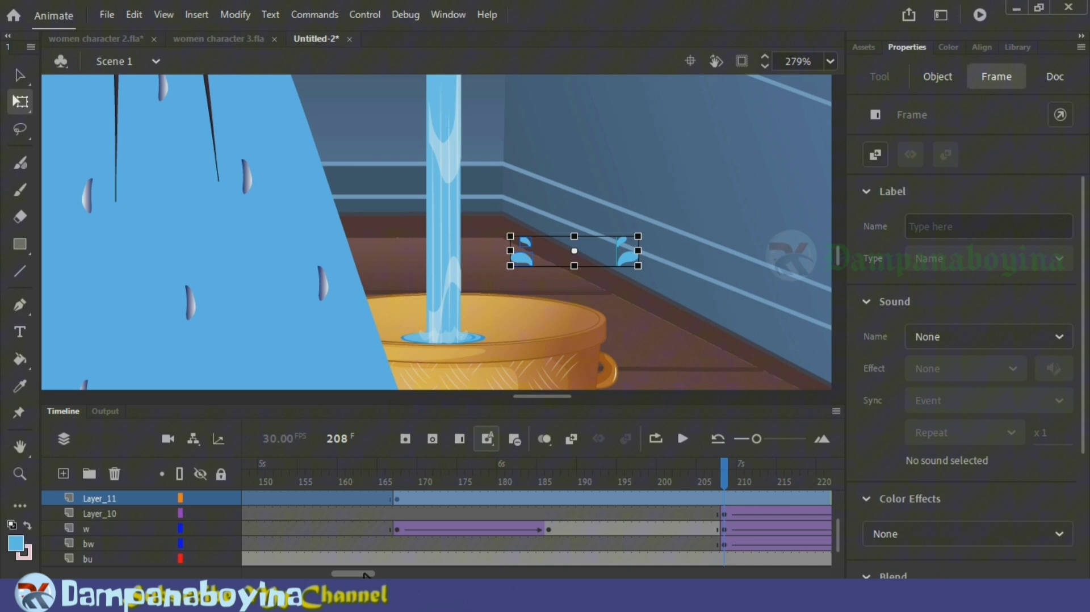
{"action": "left_click", "coordinate": [401, 502]}
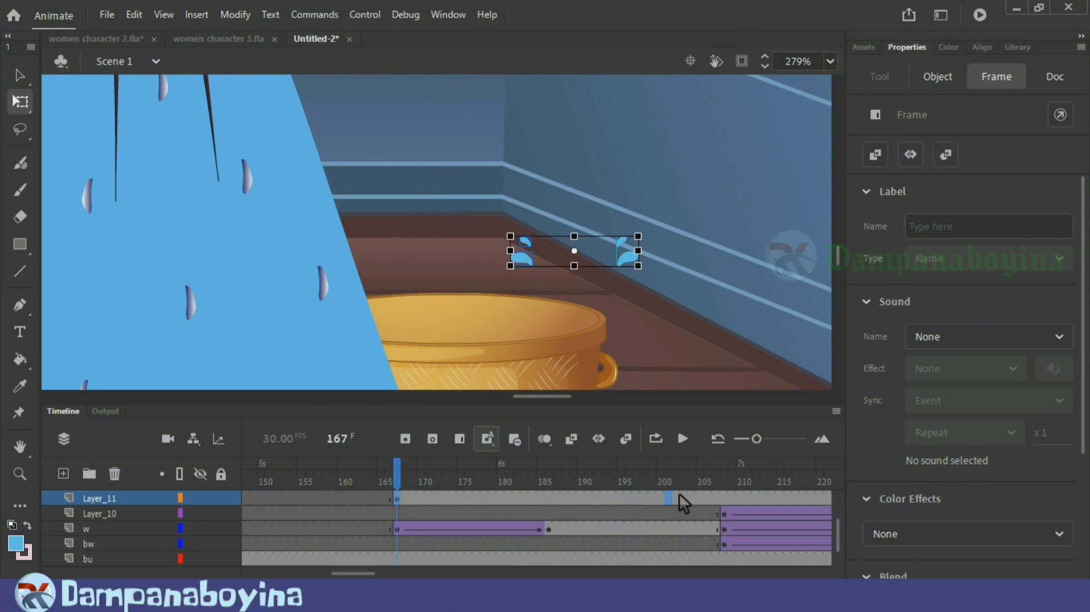
{"action": "left_click_drag", "start_coordinate": [727, 494], "coordinate": [727, 470]}
{"action": "left_click", "coordinate": [728, 480]}
{"action": "left_click", "coordinate": [669, 309]}
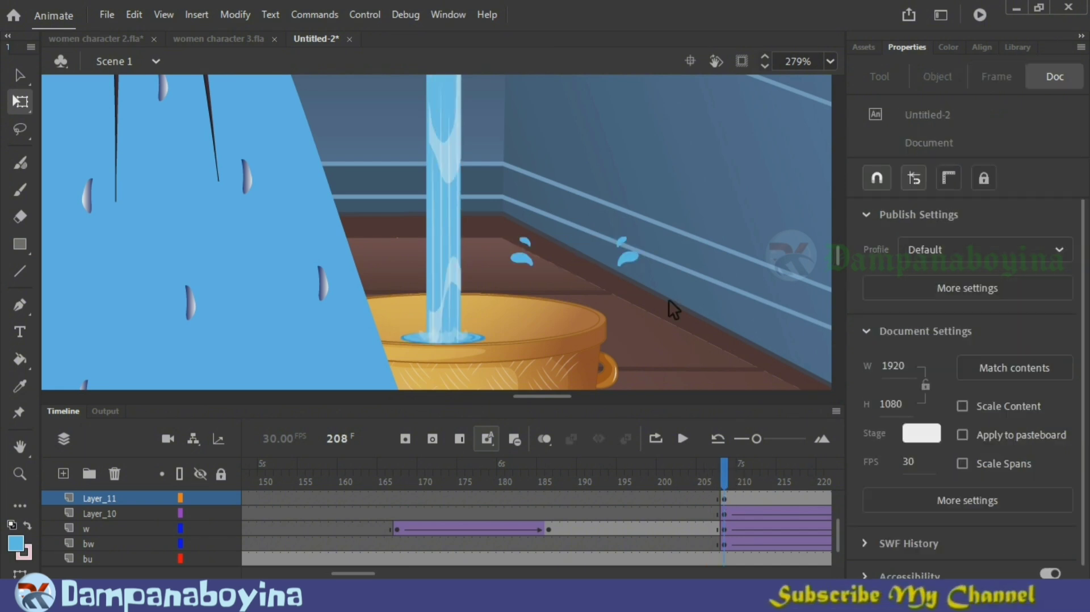
Step: Move the splash drops at frame 208 onto the base of the water stream and scale them to about 30.3 by 9.2
{"action": "left_click", "coordinate": [101, 500]}
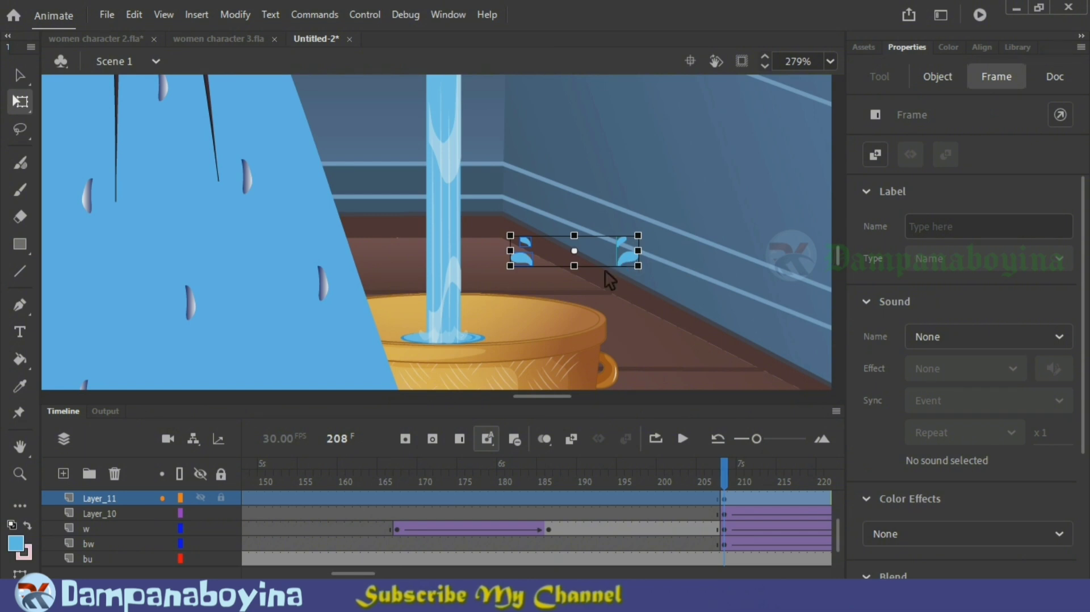
{"action": "left_click_drag", "start_coordinate": [630, 255], "coordinate": [490, 331]}
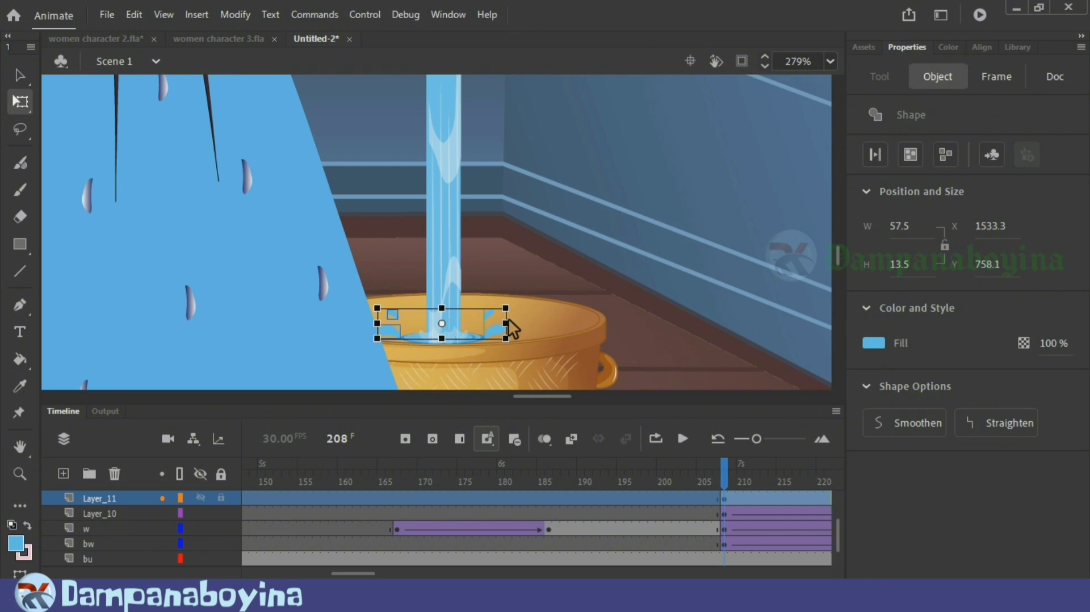
{"action": "left_click_drag", "start_coordinate": [510, 321], "coordinate": [443, 314]}
{"action": "key", "text": "Down"}
{"action": "key", "text": "Down"}
{"action": "key", "text": "Down"}
{"action": "key", "text": "Down"}
{"action": "key", "text": "Down"}
{"action": "key", "text": "Down"}
{"action": "key", "text": "Down"}
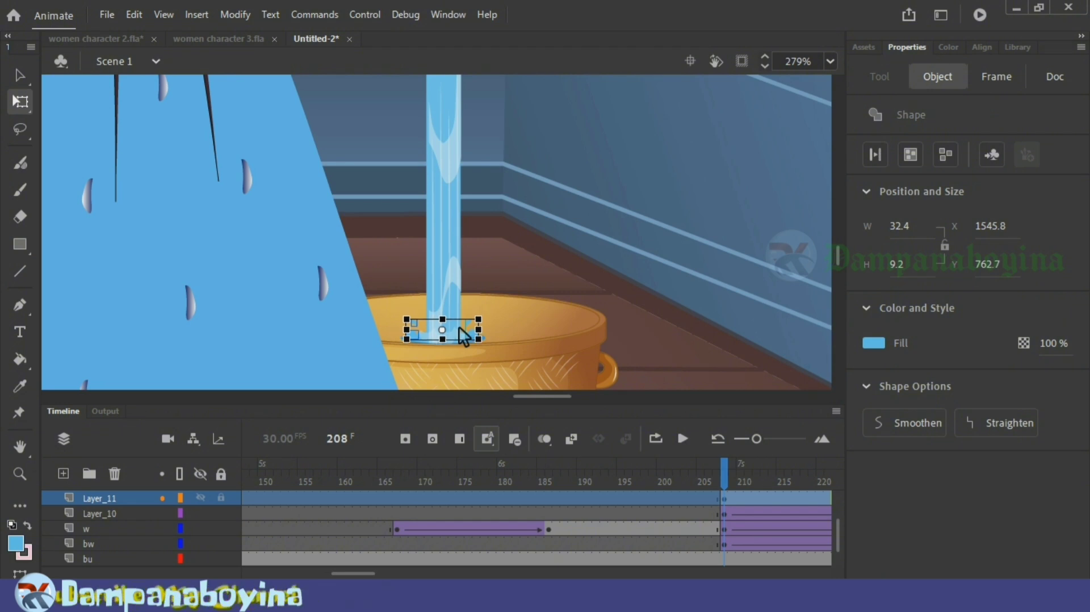
{"action": "key", "text": "ctrl+="}
{"action": "key", "text": "ctrl+="}
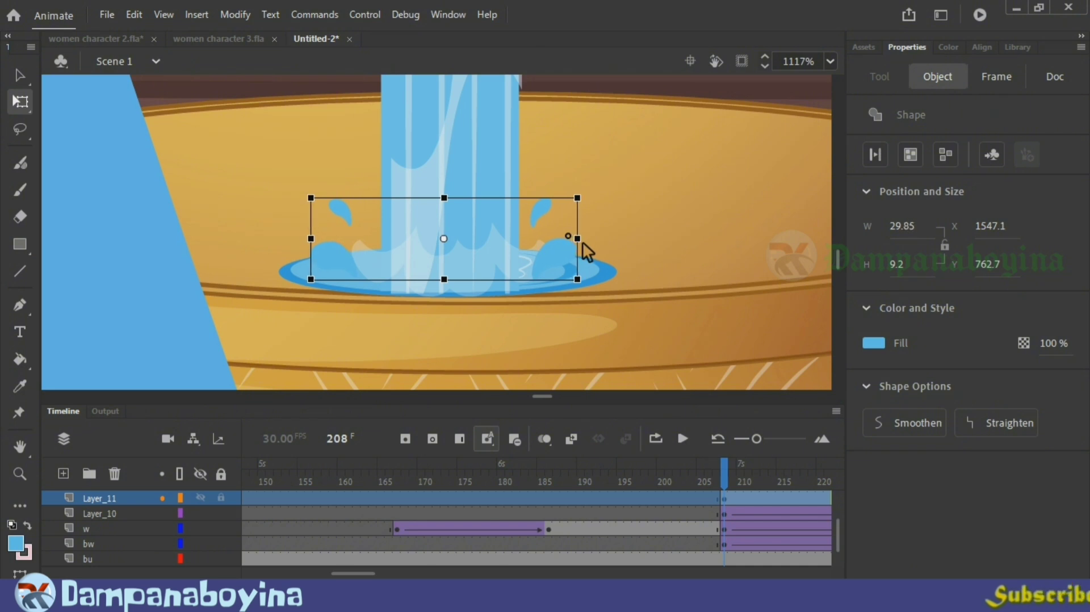
{"action": "left_click_drag", "start_coordinate": [580, 240], "coordinate": [582, 240]}
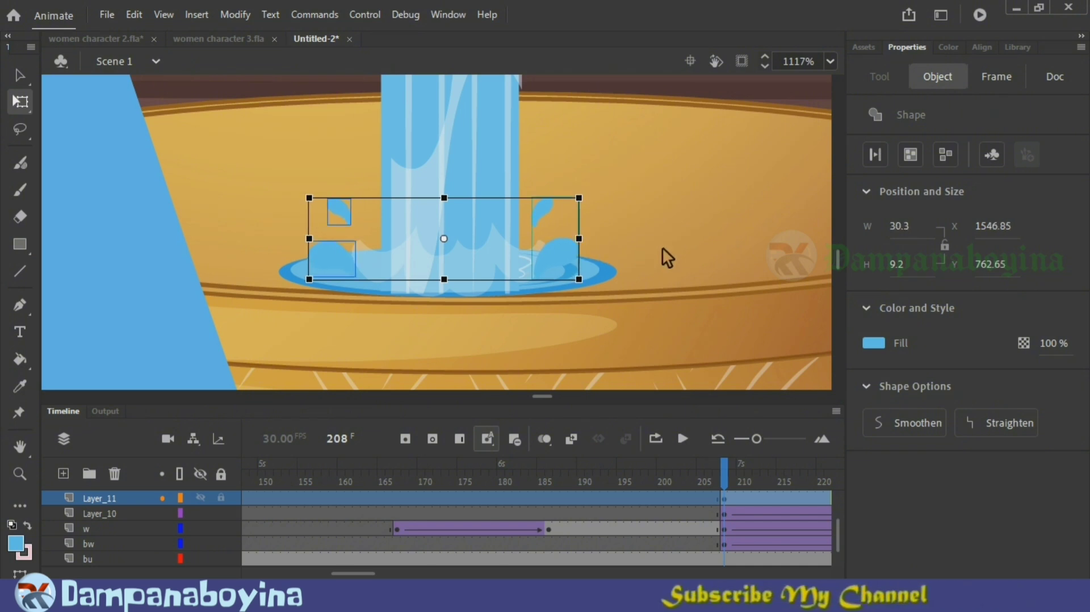
{"action": "left_click", "coordinate": [661, 249]}
{"action": "left_click", "coordinate": [500, 237]}
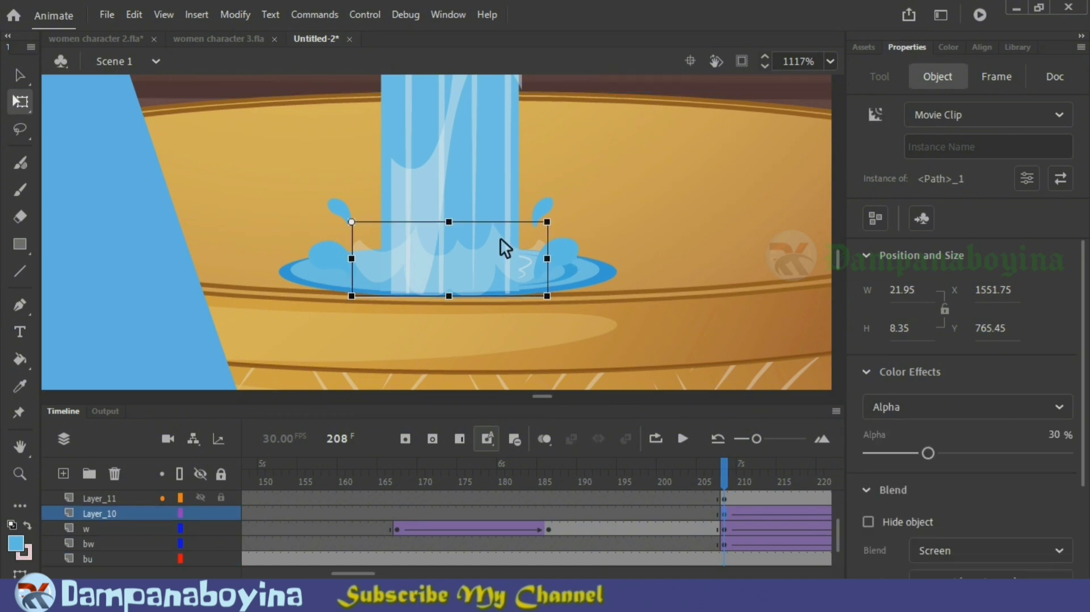
{"action": "key", "text": "F8"}
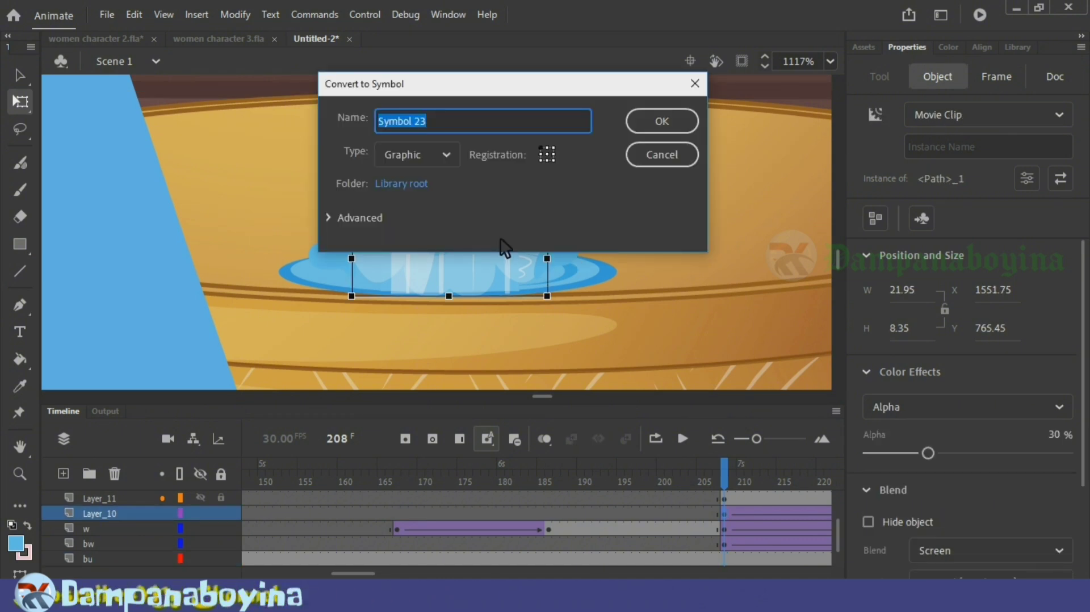
{"action": "key", "text": "Escape"}
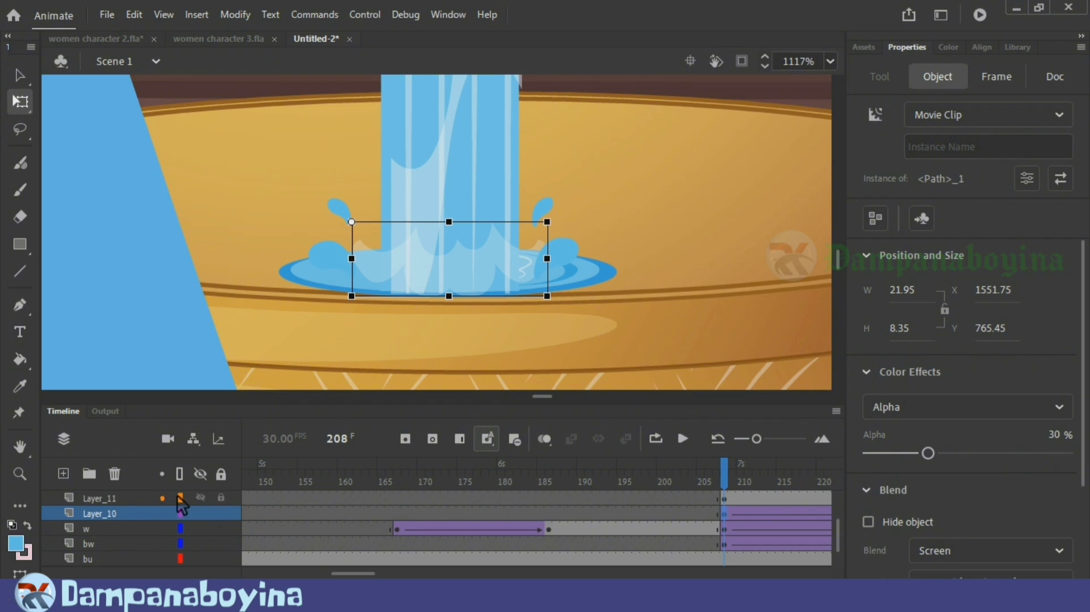
Step: Convert the splash drops on Layer_11 into a graphic symbol and open it for editing
{"action": "left_click", "coordinate": [124, 501]}
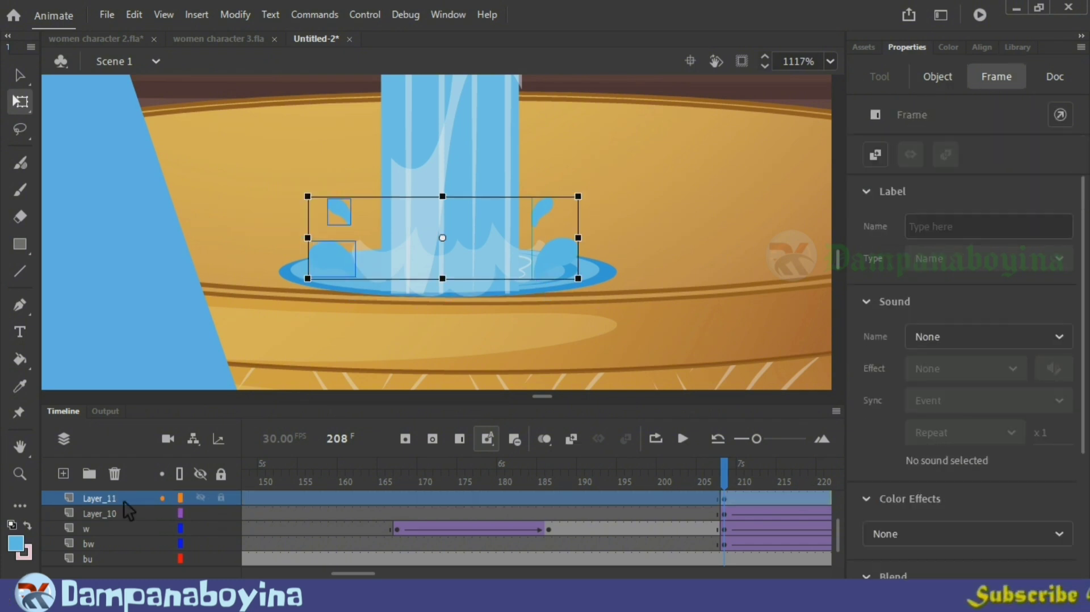
{"action": "key", "text": "F8"}
{"action": "key", "text": "Escape"}
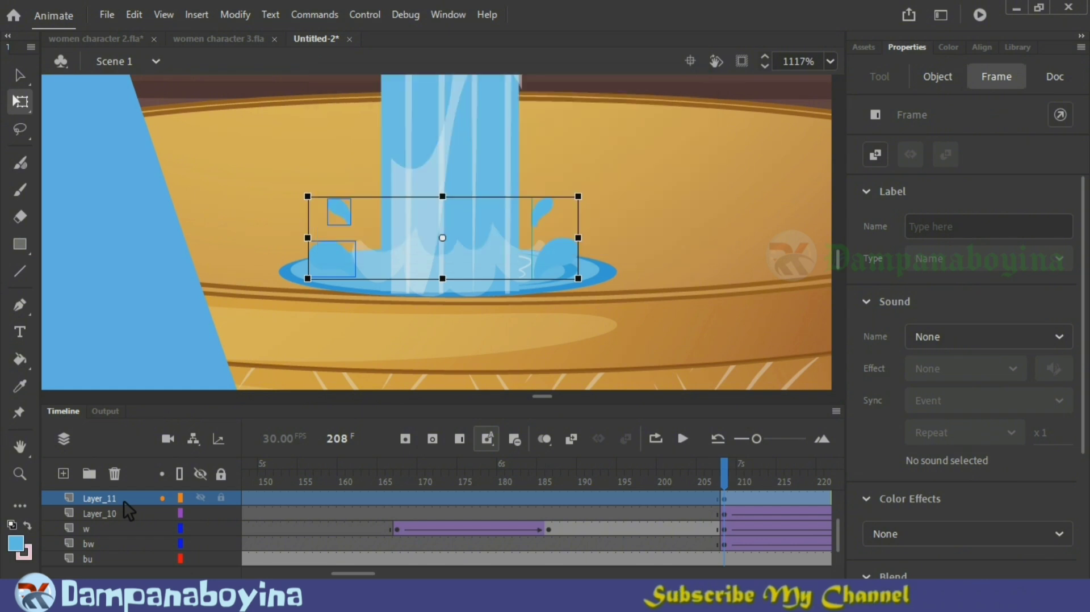
{"action": "double_click", "coordinate": [554, 260]}
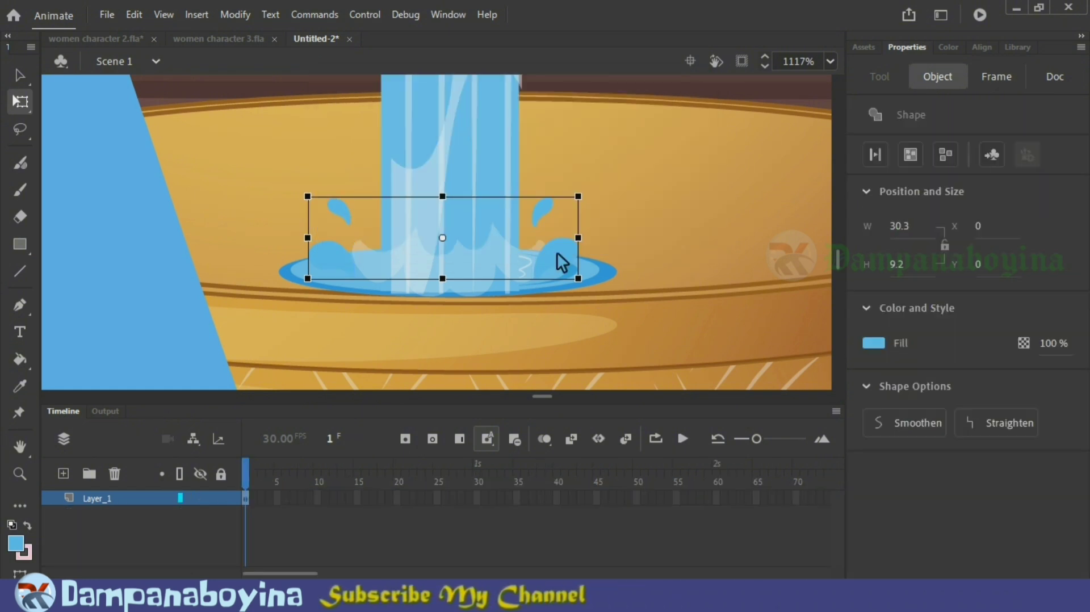
Step: Change the fill of the large splash drop right of the stream to a bright blue swatch
{"action": "double_click", "coordinate": [570, 250]}
{"action": "left_click", "coordinate": [569, 251]}
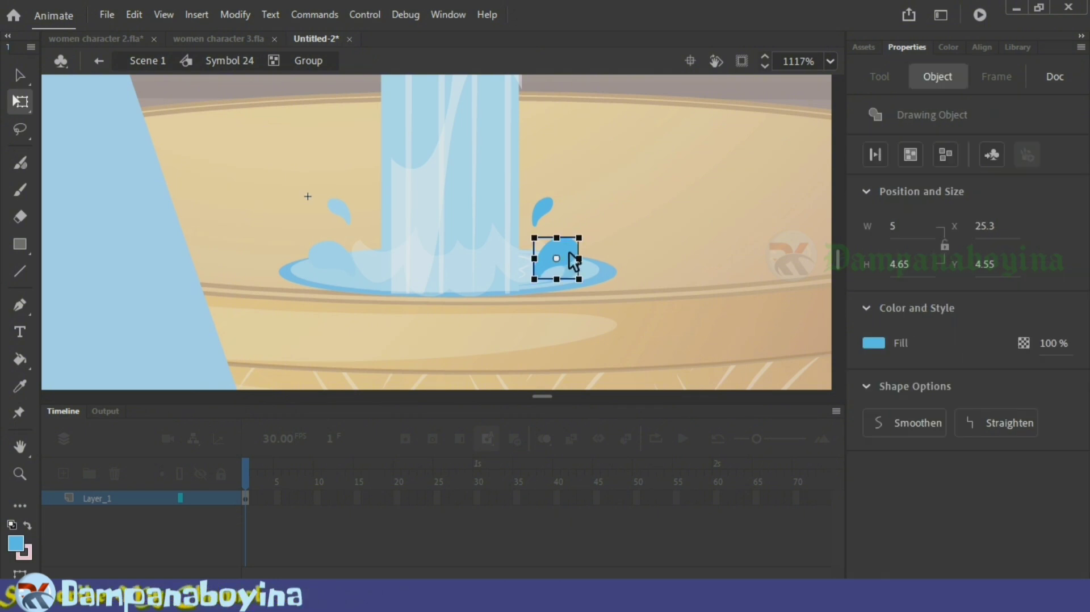
{"action": "double_click", "coordinate": [569, 251]}
{"action": "left_click", "coordinate": [574, 259]}
{"action": "left_click", "coordinate": [873, 343]}
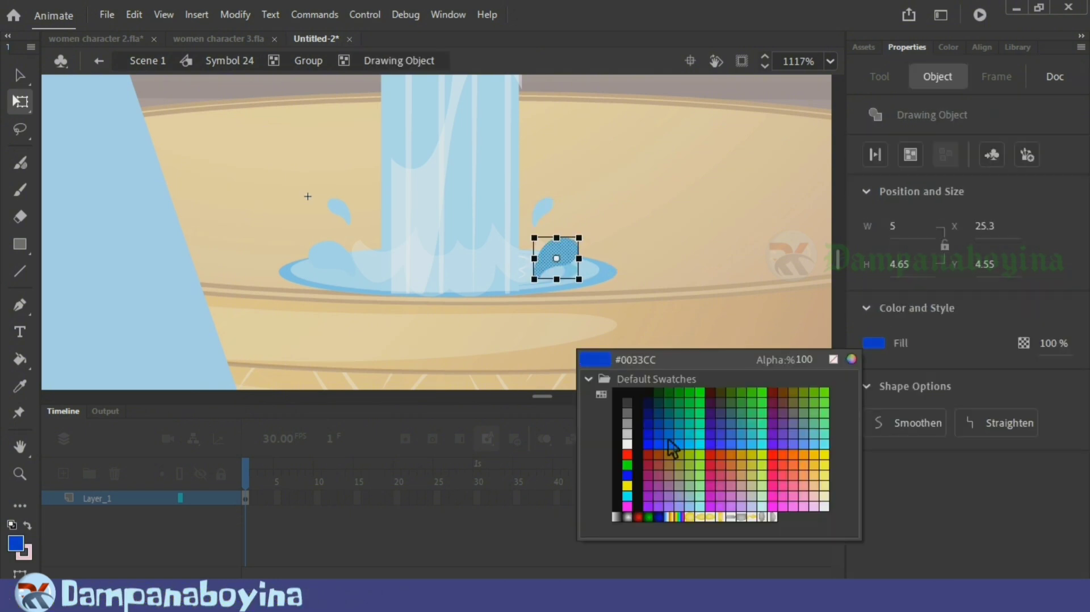
{"action": "left_click", "coordinate": [677, 447]}
{"action": "left_click", "coordinate": [706, 340]}
Step: Cut the large right-hand drop and paste it in place on a new layer of the splash symbol
{"action": "left_click", "coordinate": [570, 257]}
{"action": "left_click", "coordinate": [609, 266]}
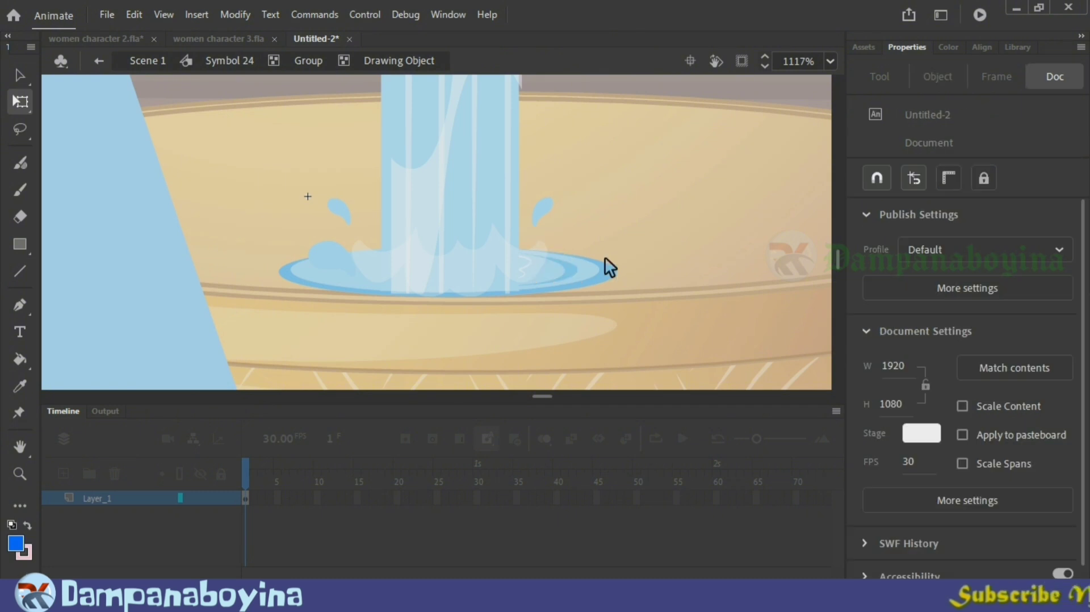
{"action": "double_click", "coordinate": [671, 243]}
{"action": "double_click", "coordinate": [672, 243]}
{"action": "left_click", "coordinate": [69, 475]}
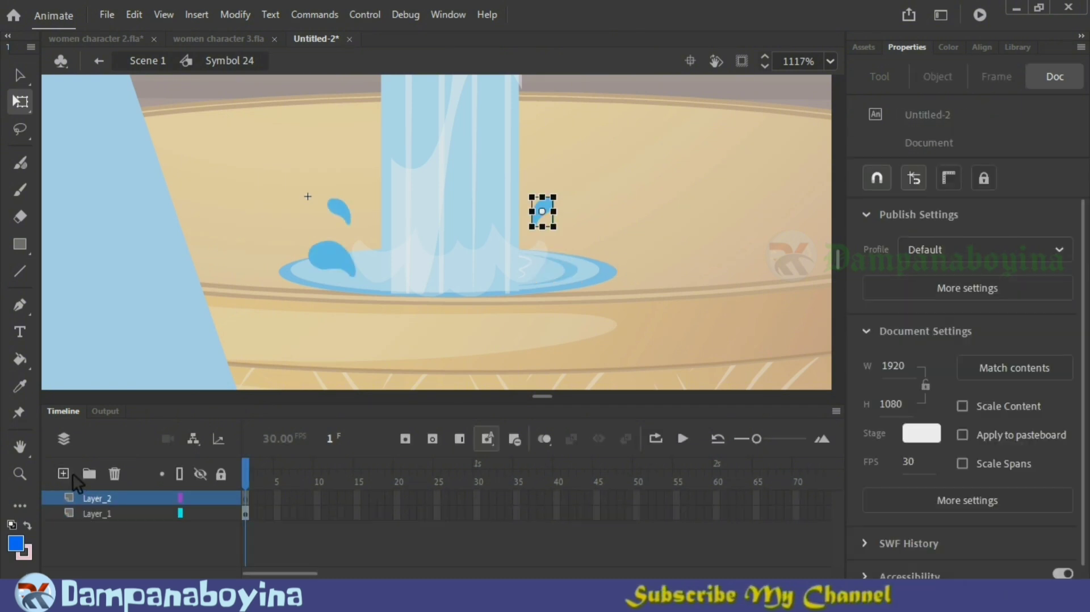
{"action": "key", "text": "ctrl+shift+v"}
Step: Cut the small right-hand drop from Layer_1 and paste it in place on its own new layer
{"action": "left_click", "coordinate": [546, 212]}
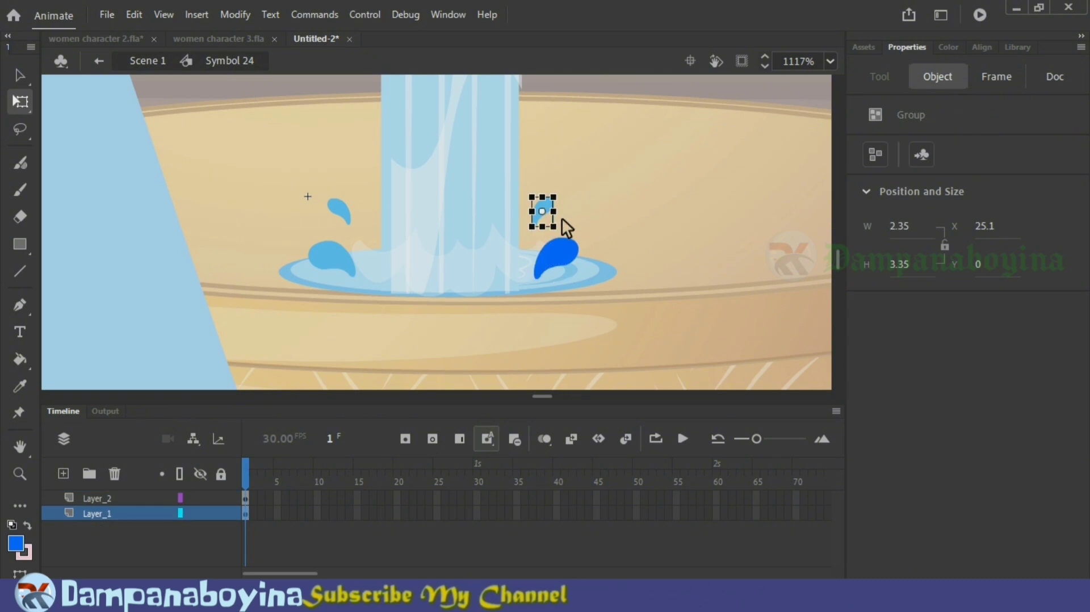
{"action": "key", "text": "ctrl+x"}
{"action": "left_click", "coordinate": [115, 473]}
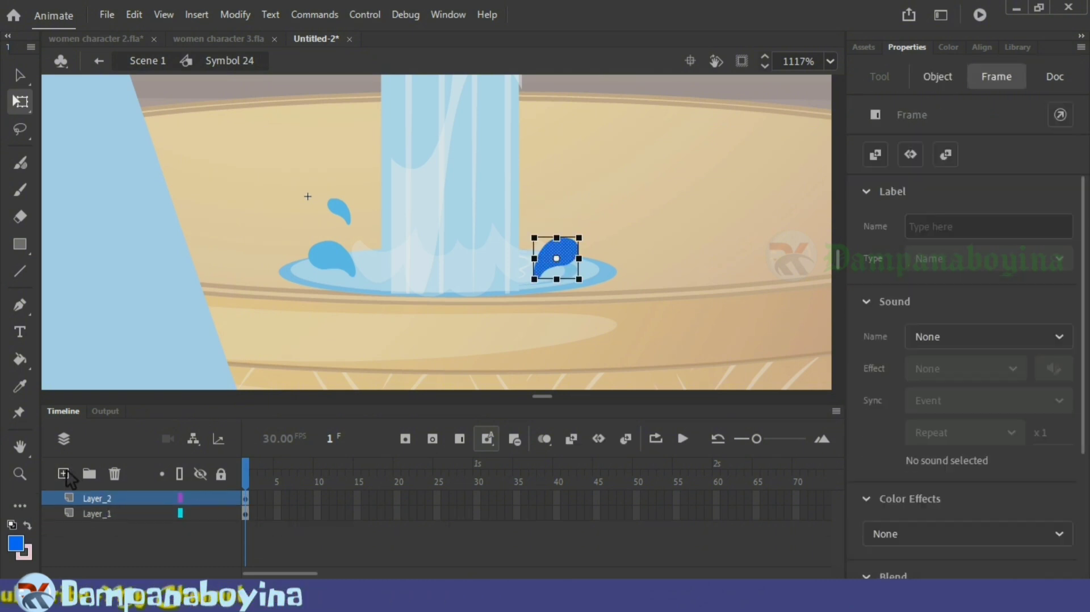
{"action": "left_click", "coordinate": [64, 475]}
{"action": "key", "text": "ctrl+shift+v"}
{"action": "left_click", "coordinate": [637, 232]}
{"action": "left_click", "coordinate": [562, 258]}
{"action": "left_click", "coordinate": [565, 264]}
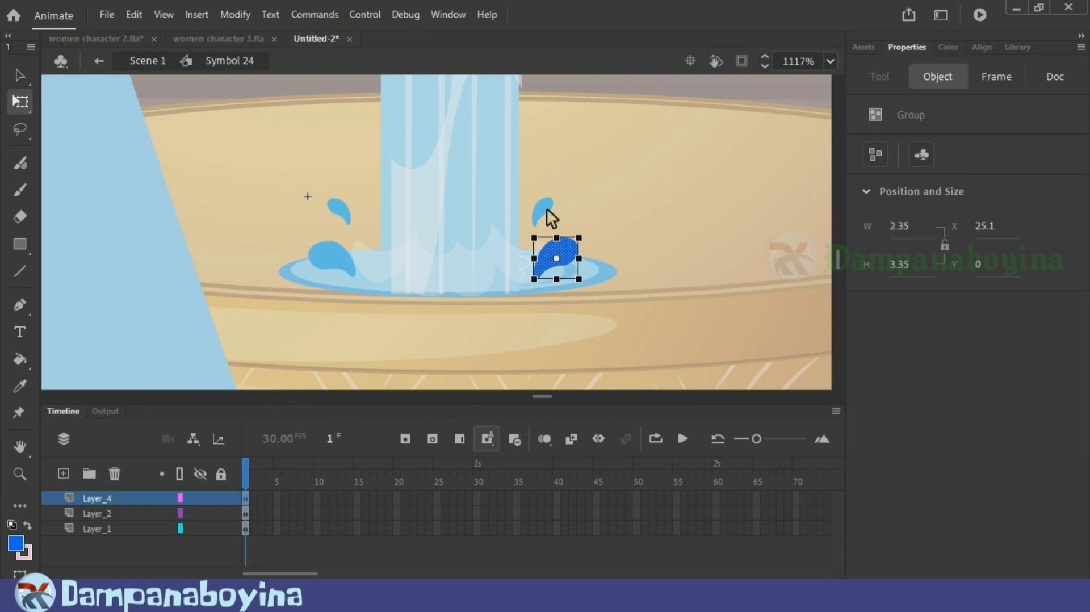
Step: Change the fill of the small right-hand drop to the same bright blue as the large one
{"action": "double_click", "coordinate": [547, 212]}
{"action": "double_click", "coordinate": [540, 214]}
{"action": "left_click", "coordinate": [874, 343]}
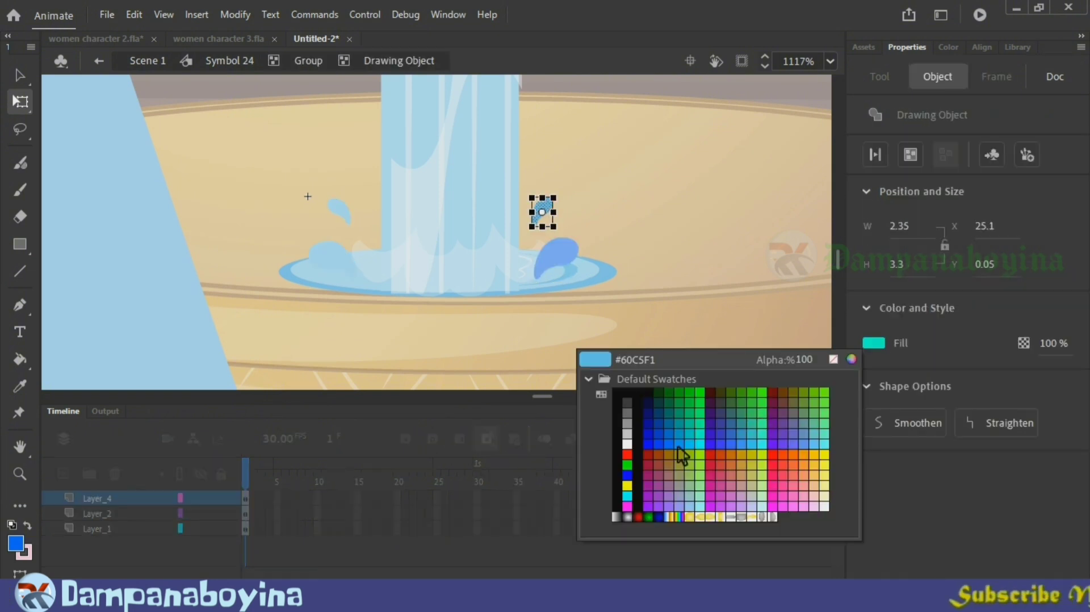
{"action": "left_click", "coordinate": [681, 454]}
{"action": "double_click", "coordinate": [672, 267]}
Step: Cut the large left-hand drop from Layer_1 and paste it in place on a new layer above Layer_4
{"action": "left_click", "coordinate": [335, 255]}
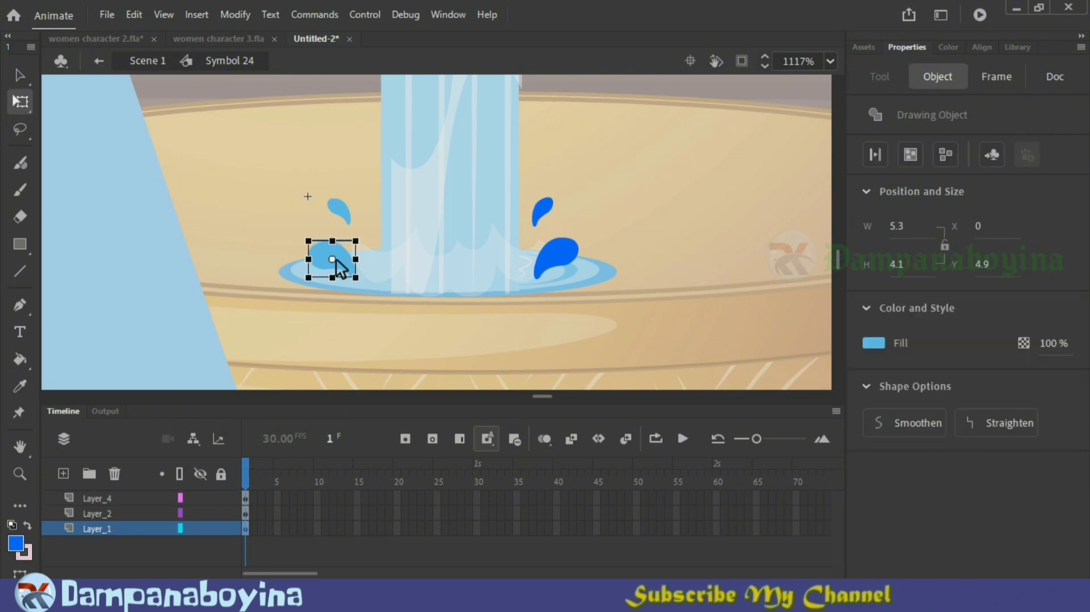
{"action": "key", "text": "Delete"}
{"action": "left_click", "coordinate": [108, 499]}
{"action": "left_click", "coordinate": [63, 474]}
{"action": "key", "text": "ctrl+shift+v"}
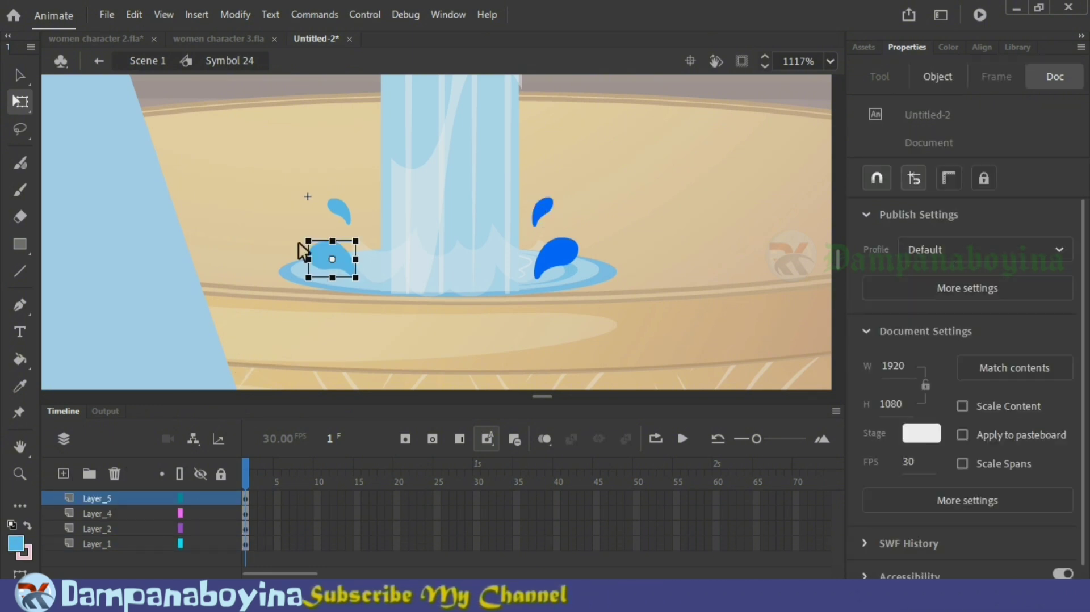
Step: Recolour the large and small drops left of the stream with the bright blue fill
{"action": "double_click", "coordinate": [334, 259]}
{"action": "left_click", "coordinate": [334, 260]}
{"action": "double_click", "coordinate": [394, 306]}
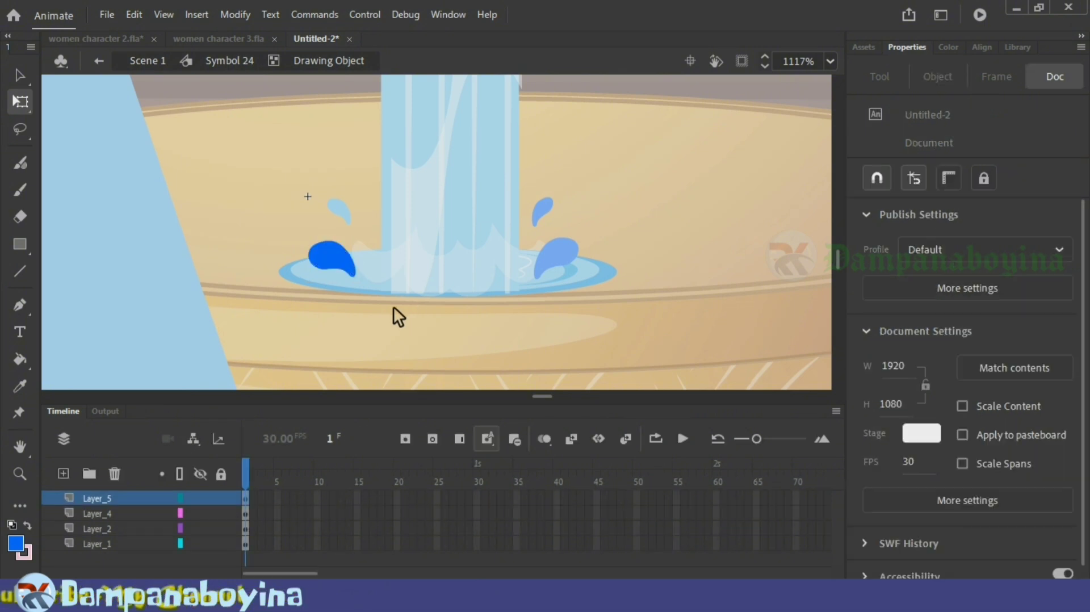
{"action": "left_click", "coordinate": [344, 213]}
{"action": "double_click", "coordinate": [346, 214]}
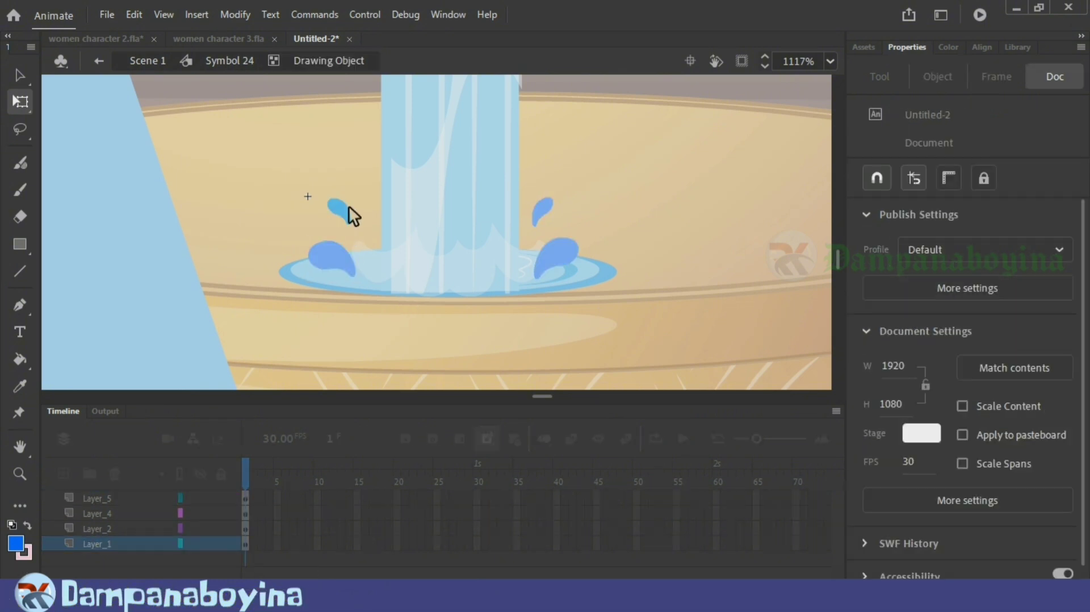
{"action": "left_click", "coordinate": [344, 212]}
{"action": "left_click", "coordinate": [485, 339]}
{"action": "double_click", "coordinate": [485, 339]}
Step: Convert the small and large left-hand drops into separate graphic symbols with the default names
{"action": "key", "text": "F8"}
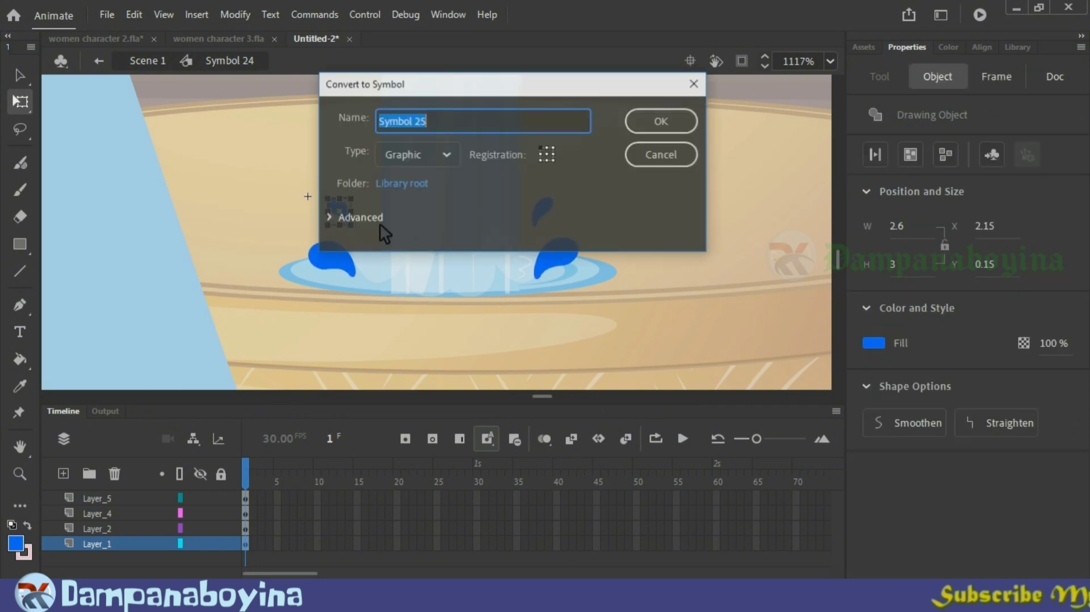
{"action": "key", "text": "Return"}
{"action": "left_click", "coordinate": [339, 262]}
{"action": "key", "text": "F8"}
{"action": "key", "text": "Return"}
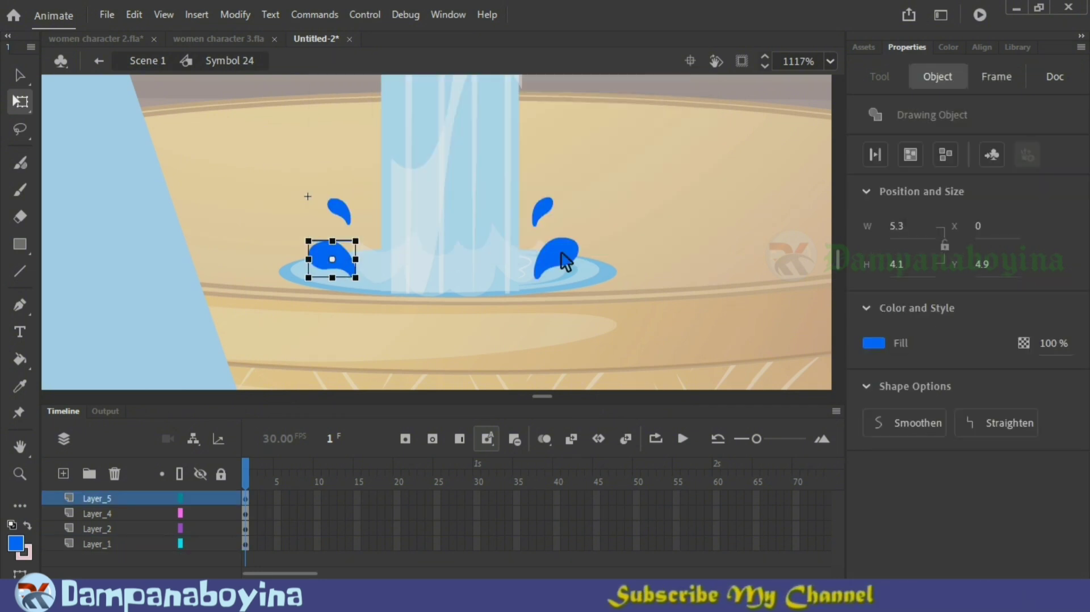
Step: Convert the large and small drops right of the stream into separate graphic symbols with the default names
{"action": "left_click", "coordinate": [561, 257]}
{"action": "key", "text": "F8"}
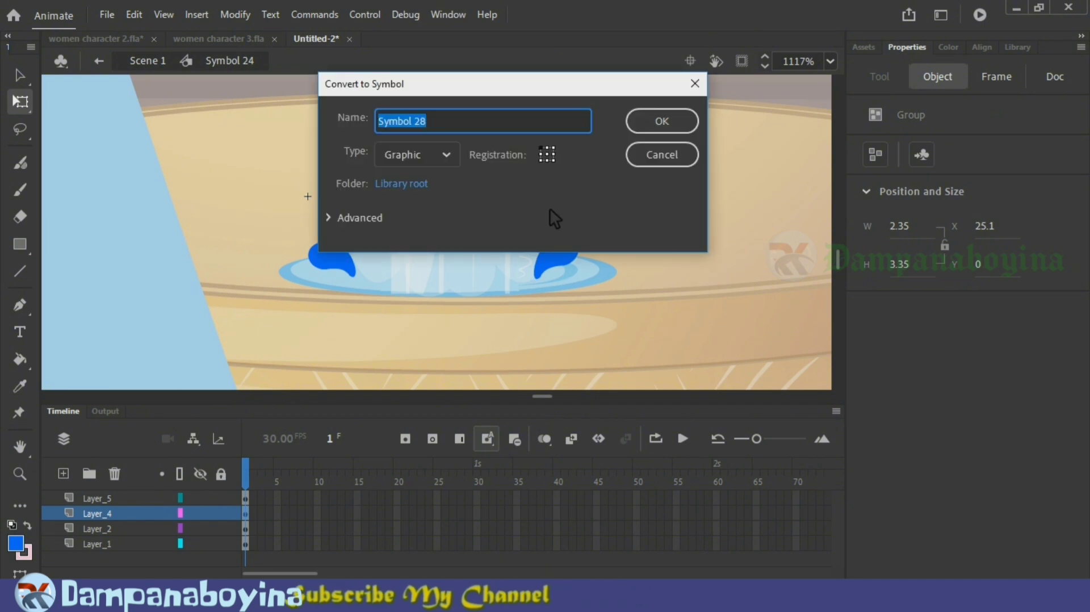
{"action": "key", "text": "Return"}
Step: Shift the large right-hand drop and both left-hand drops slightly inward, closer to the water stream
{"action": "left_click", "coordinate": [574, 254]}
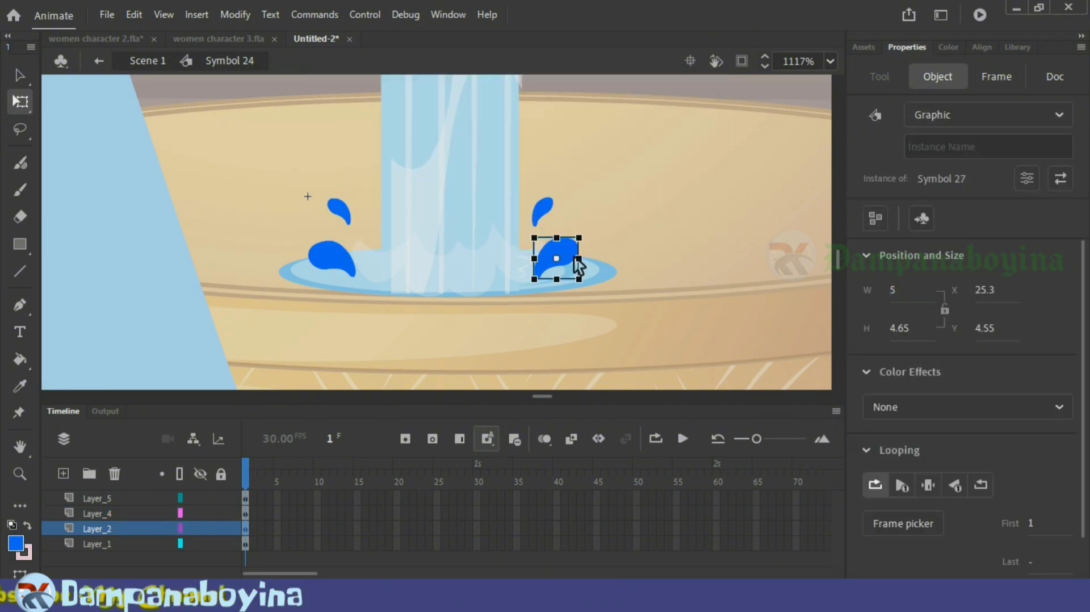
{"action": "left_click_drag", "start_coordinate": [573, 255], "coordinate": [570, 255]}
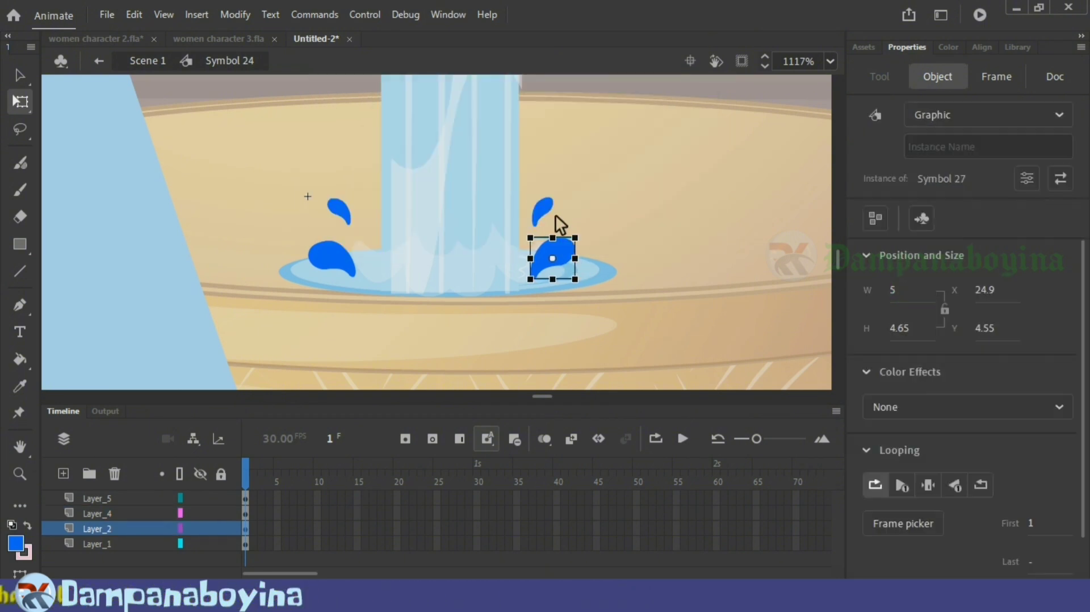
{"action": "left_click", "coordinate": [349, 258]}
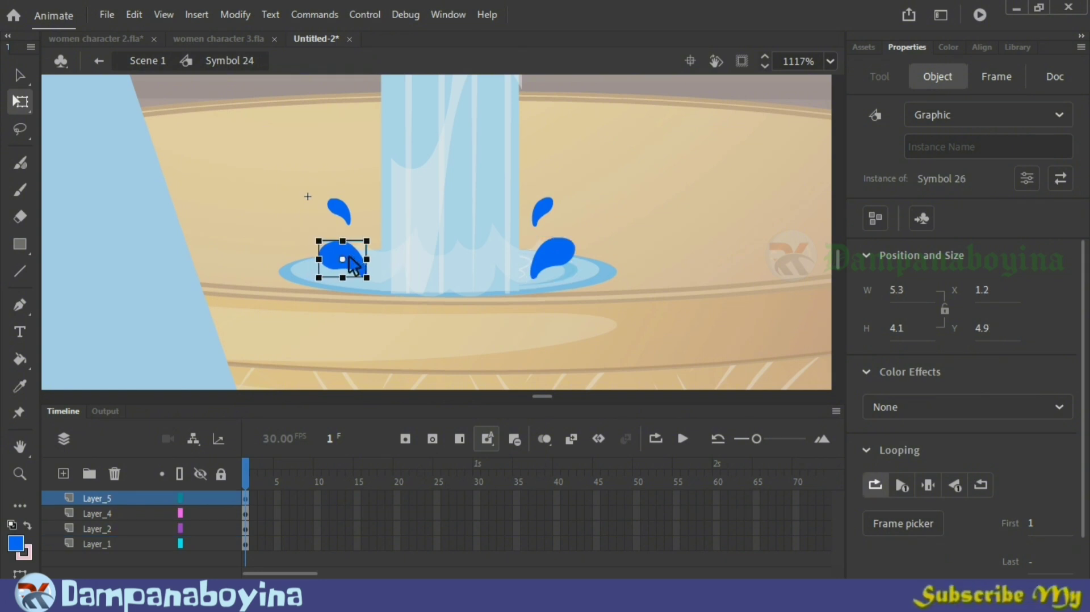
{"action": "left_click", "coordinate": [345, 211]}
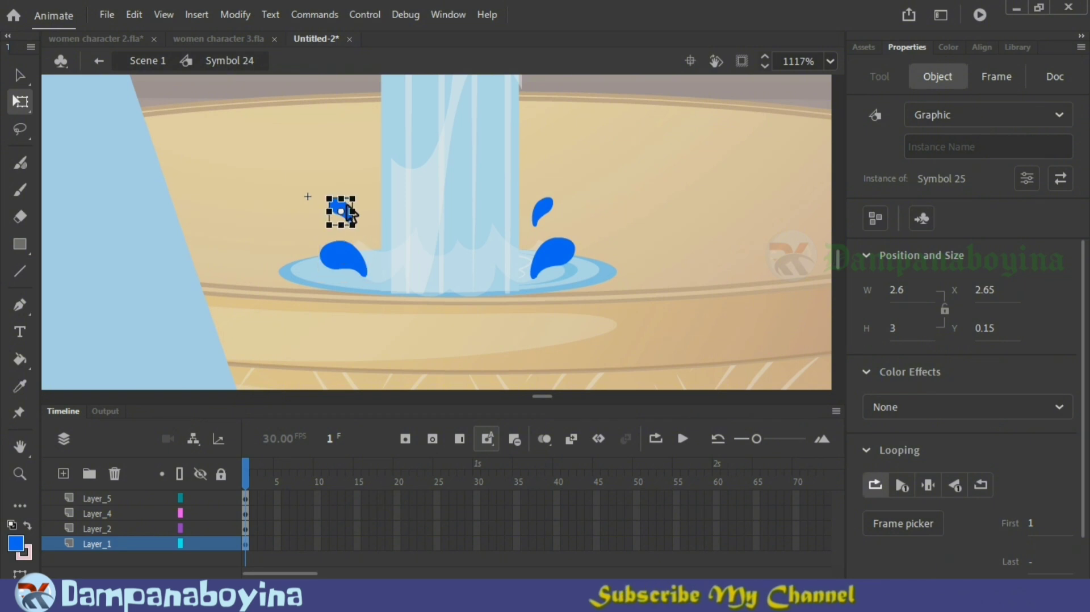
{"action": "left_click_drag", "start_coordinate": [348, 208], "coordinate": [350, 208]}
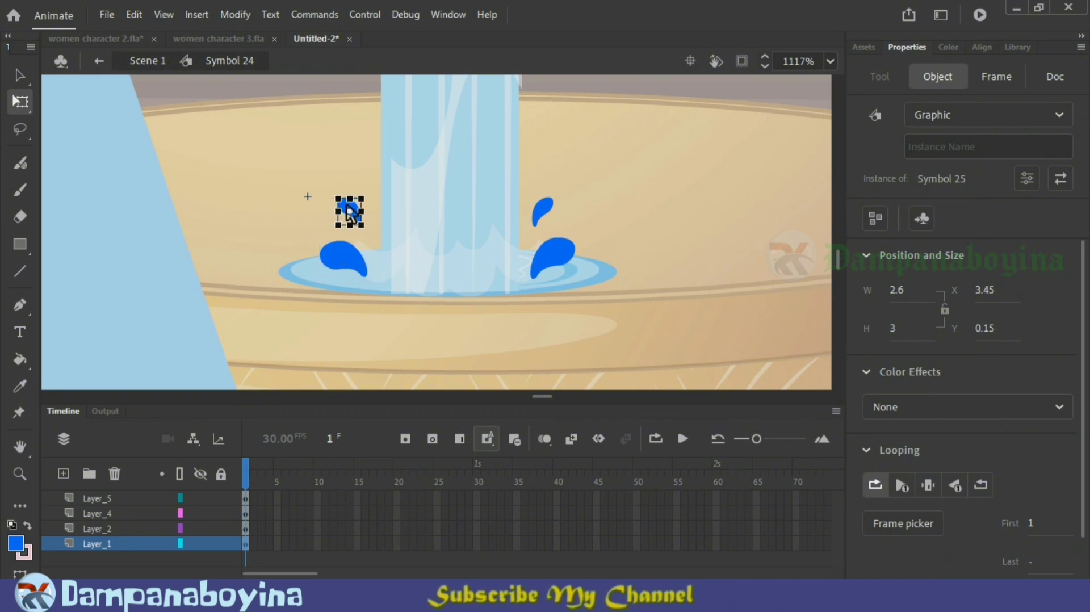
{"action": "left_click", "coordinate": [359, 267]}
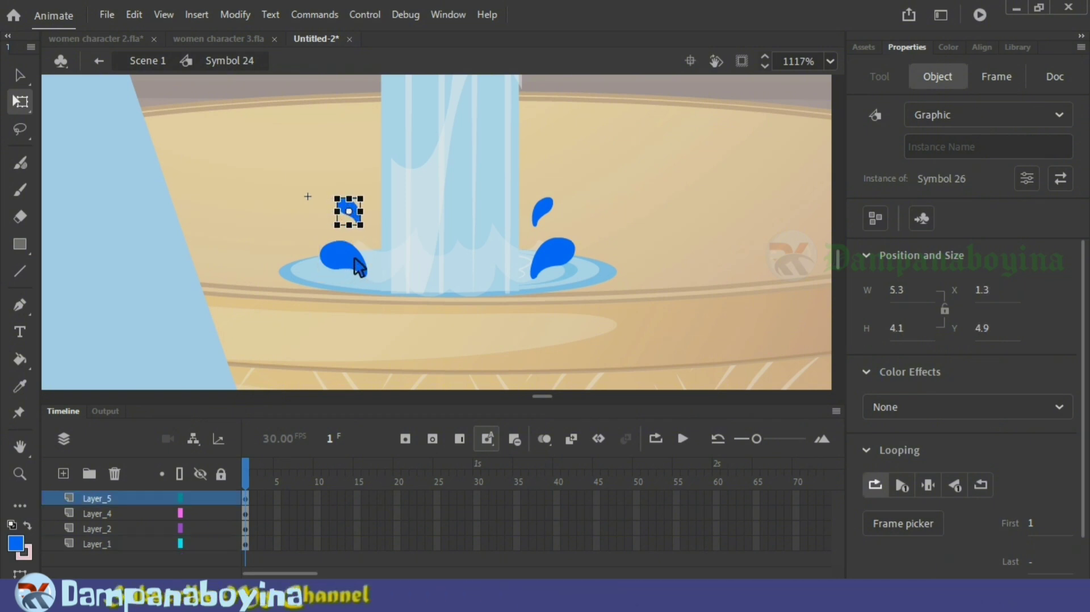
{"action": "left_click", "coordinate": [357, 219]}
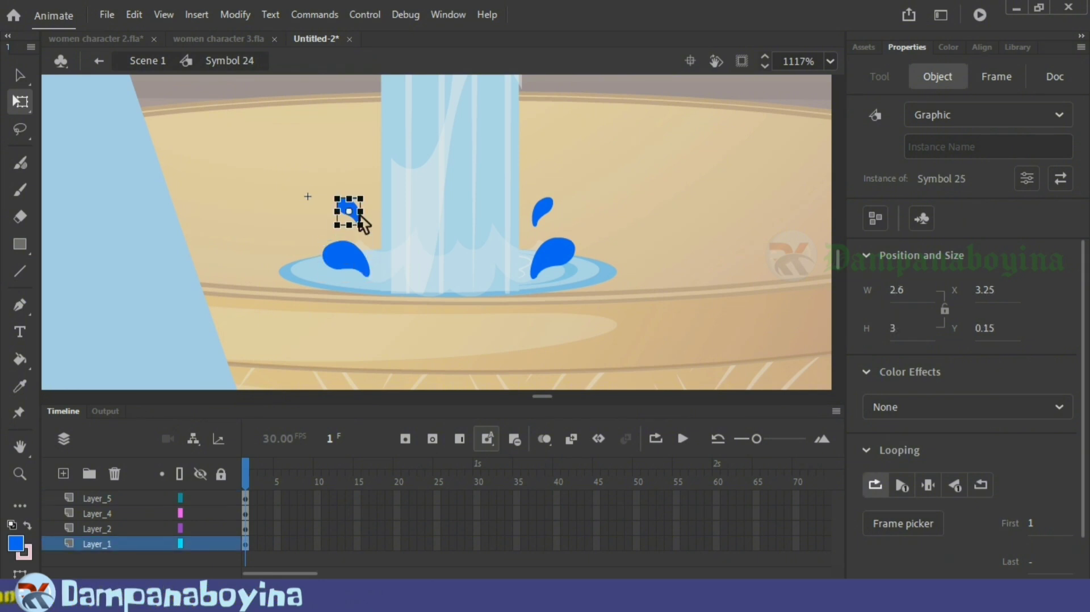
Step: Return to the main scene and shrink the splash symbol at frame 208 to about 23.4 by 7.6, lowering it onto the water
{"action": "double_click", "coordinate": [697, 213]}
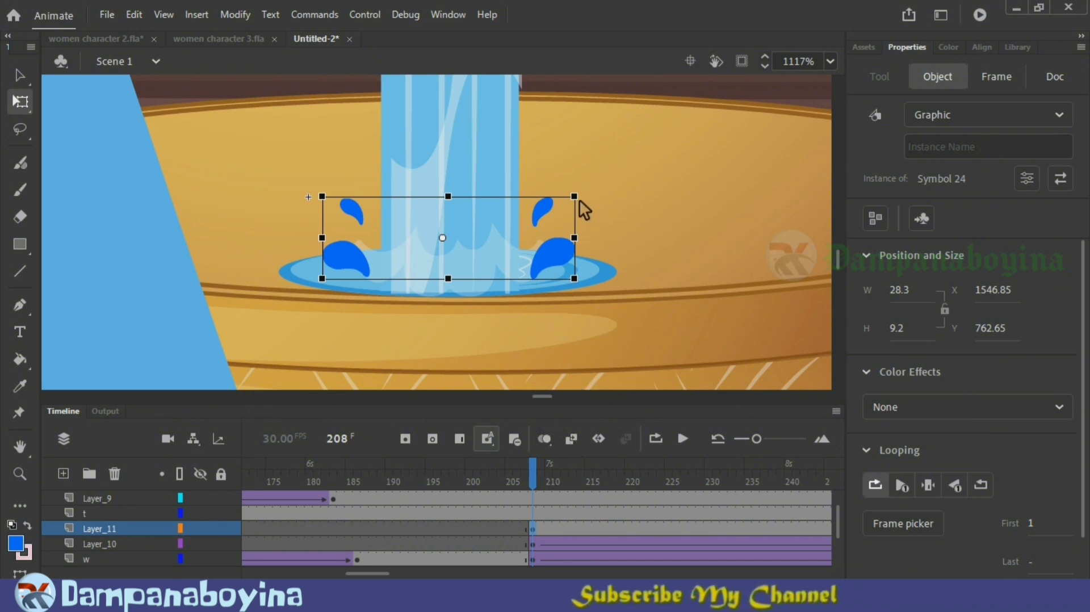
{"action": "mouse_move", "coordinate": [574, 200]}
{"action": "left_mouse_down"}
{"action": "mouse_move", "coordinate": [567, 208]}
{"action": "mouse_move", "coordinate": [576, 203]}
{"action": "left_mouse_up"}
{"action": "key", "text": "Down"}
{"action": "key", "text": "Down"}
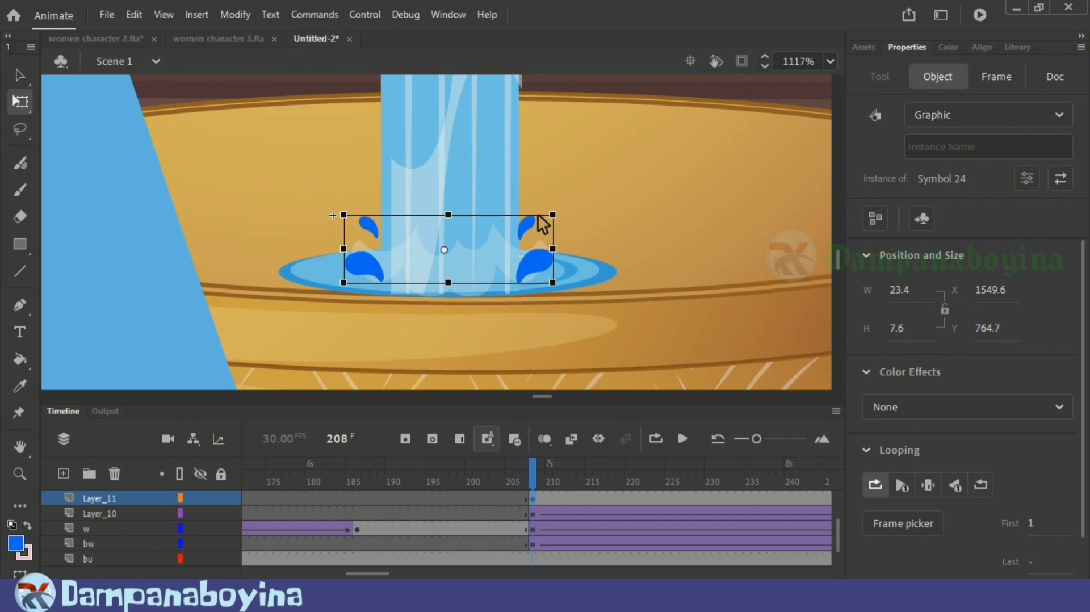
{"action": "key", "text": "ctrl+minus"}
{"action": "key", "text": "ctrl+minus"}
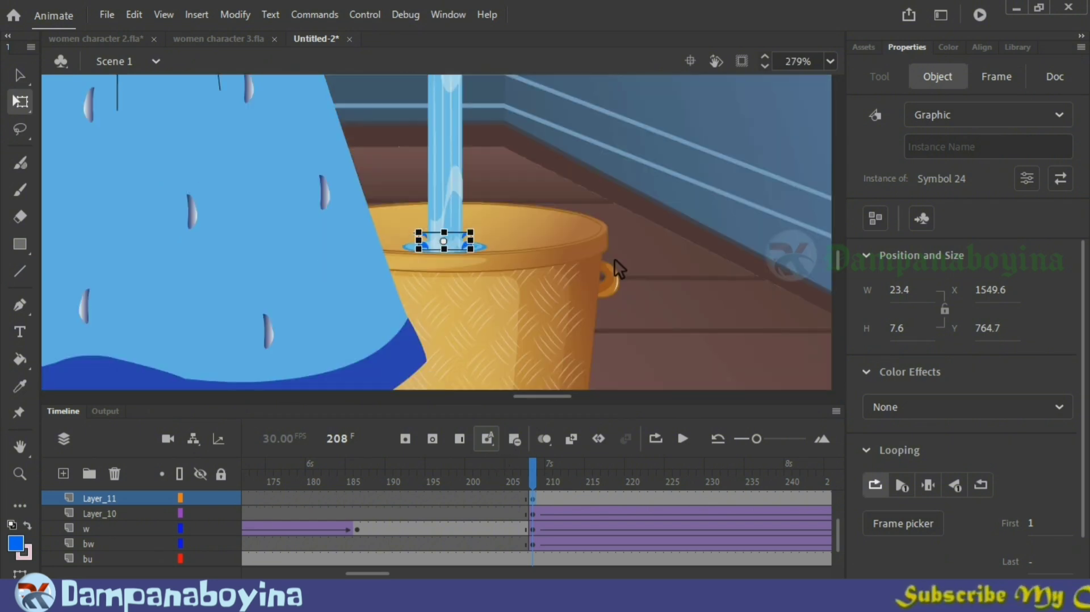
Step: Keyframe the splash on Layer_11 at frame 261, raising it to the risen water's surface and enlarging it to about 37 by 12
{"action": "left_click_drag", "start_coordinate": [563, 484], "coordinate": [723, 476]}
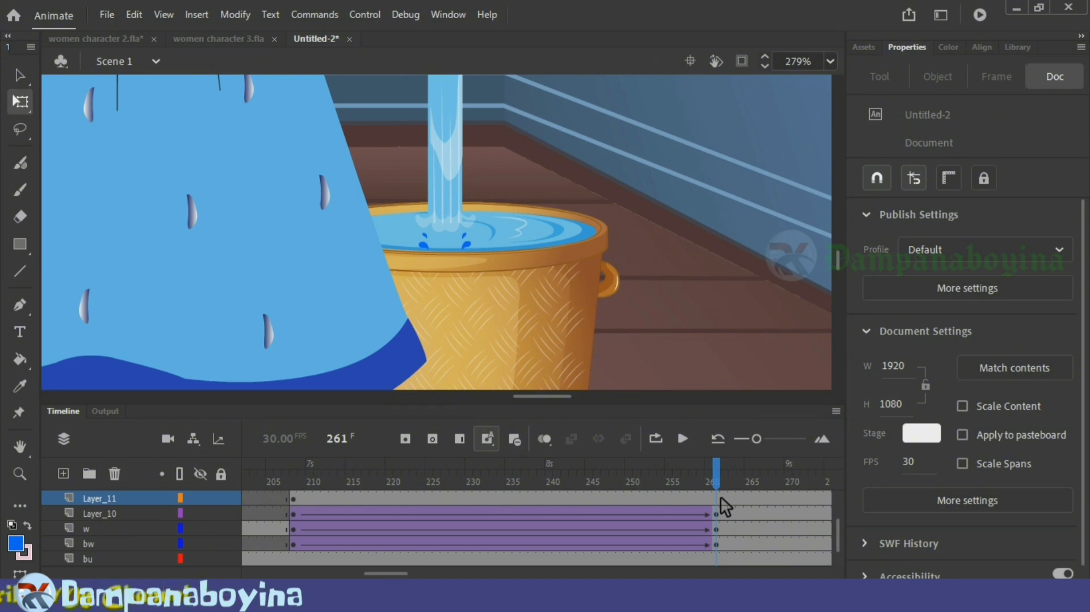
{"action": "left_click", "coordinate": [721, 499]}
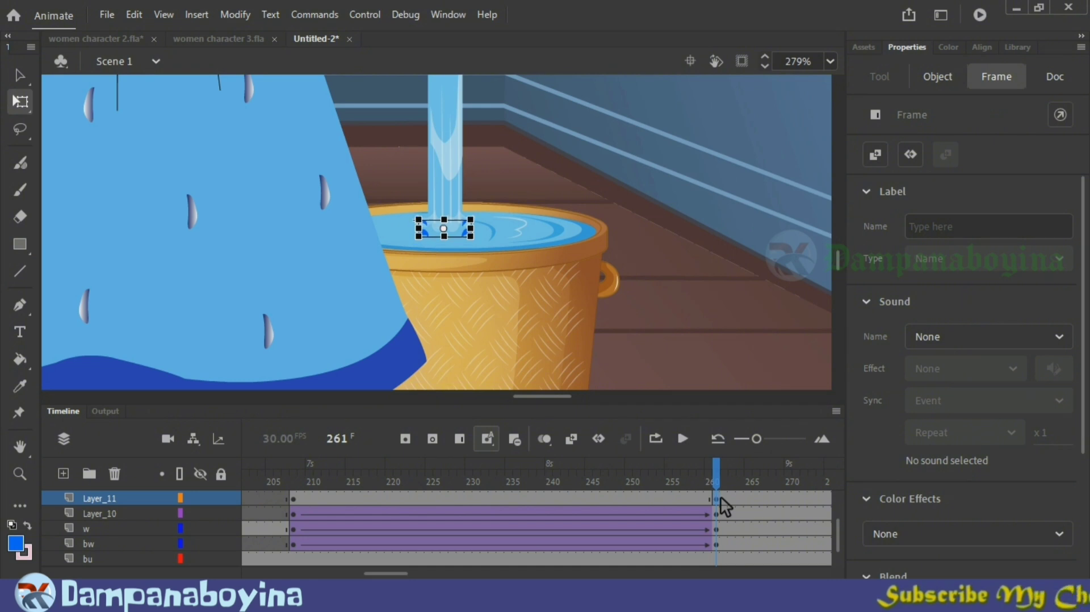
{"action": "key", "text": "Up"}
{"action": "key", "text": "Up"}
{"action": "key", "text": "Up"}
{"action": "key", "text": "Up"}
{"action": "key", "text": "Up"}
{"action": "key", "text": "Up"}
{"action": "key", "text": "Up"}
{"action": "key", "text": "Up"}
{"action": "key", "text": "Up"}
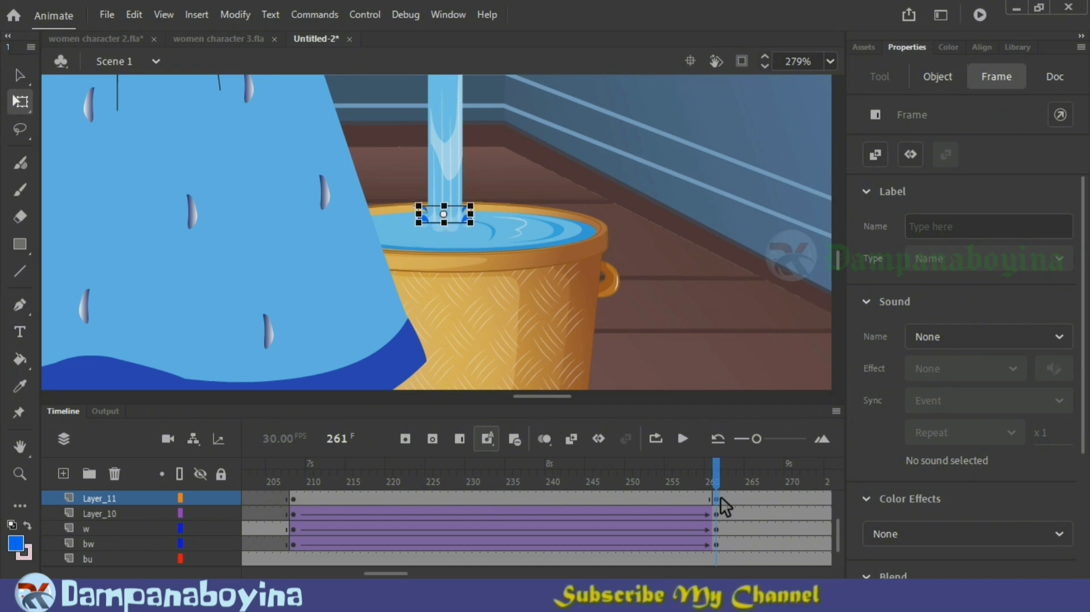
{"action": "key", "text": "Up"}
{"action": "key", "text": "Up"}
{"action": "key", "text": "Up"}
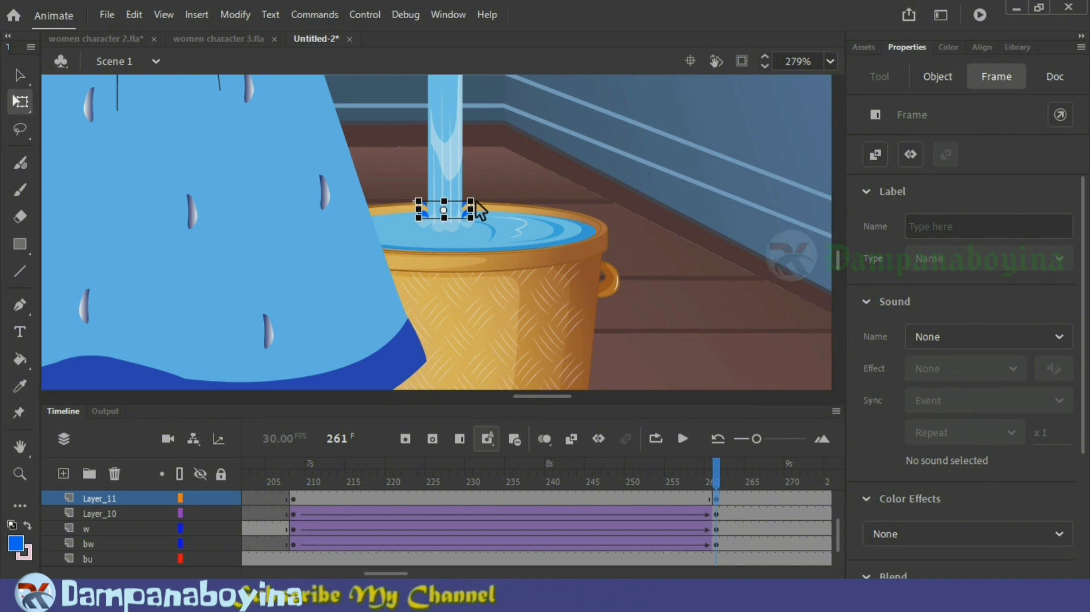
{"action": "left_click", "coordinate": [487, 202]}
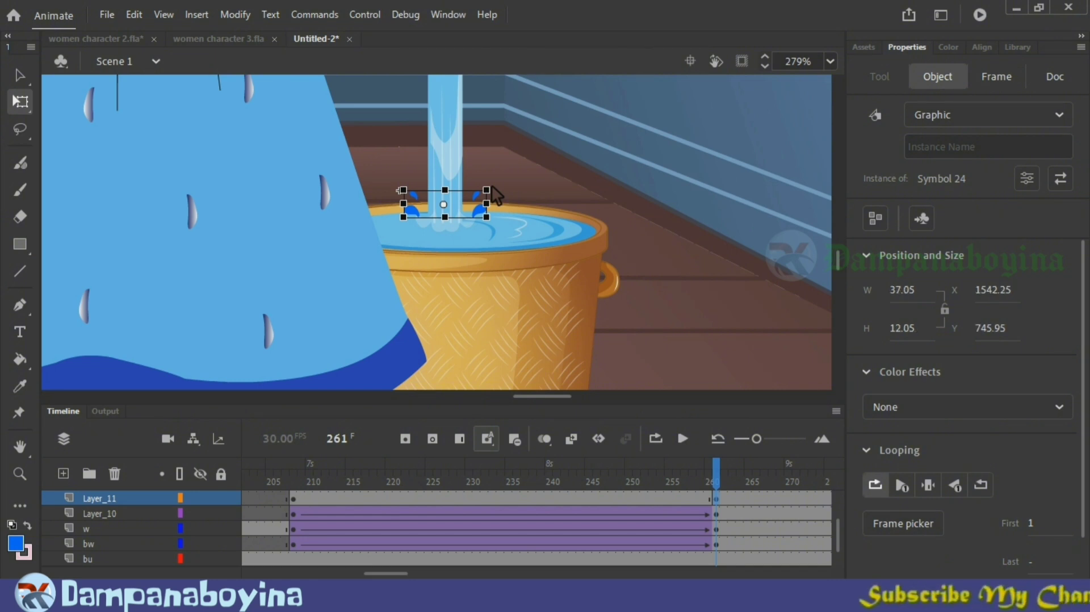
Step: Create a classic tween on Layer_11 between frames 208 and 261 and scrub through the rising splash
{"action": "left_click", "coordinate": [578, 499]}
{"action": "right_click", "coordinate": [578, 499]}
{"action": "left_click", "coordinate": [664, 33]}
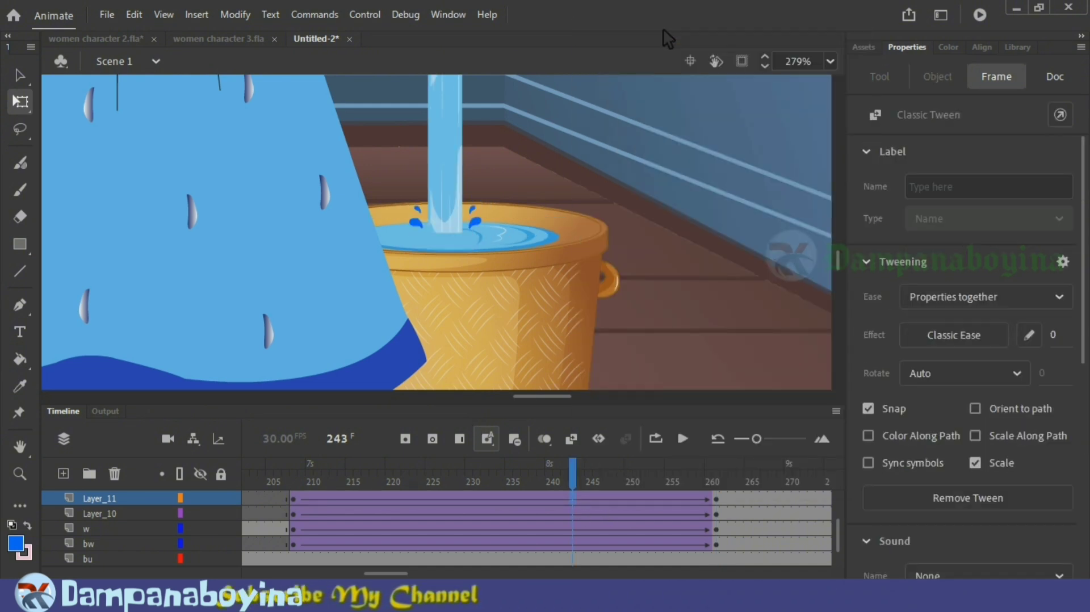
{"action": "left_click_drag", "start_coordinate": [481, 464], "coordinate": [724, 515]}
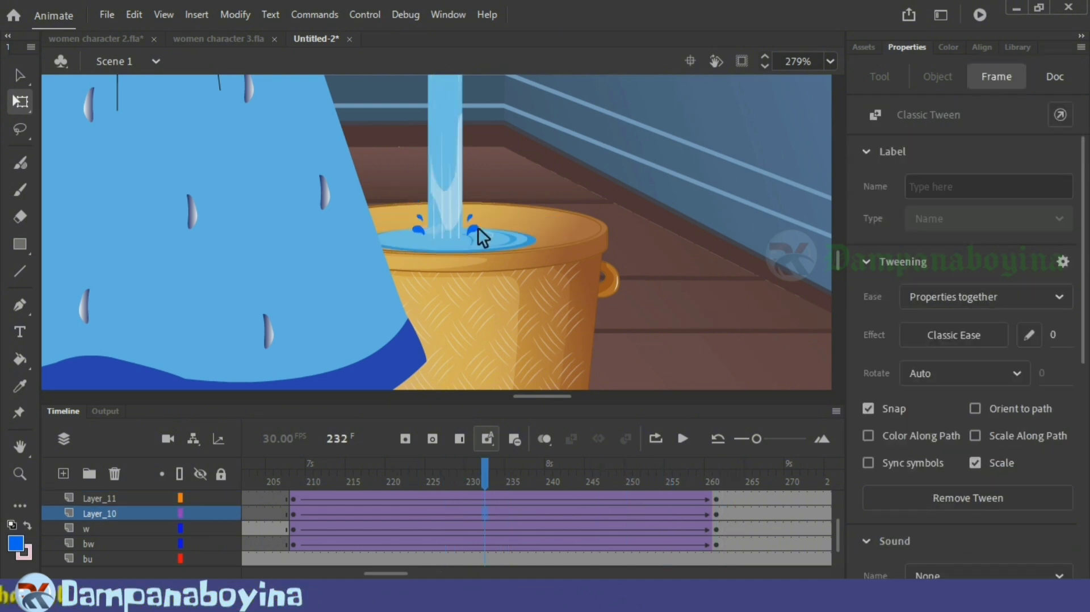
Step: Open the splash symbol for editing and insert keyframes at frame 20 on all four drop layers
{"action": "double_click", "coordinate": [478, 228]}
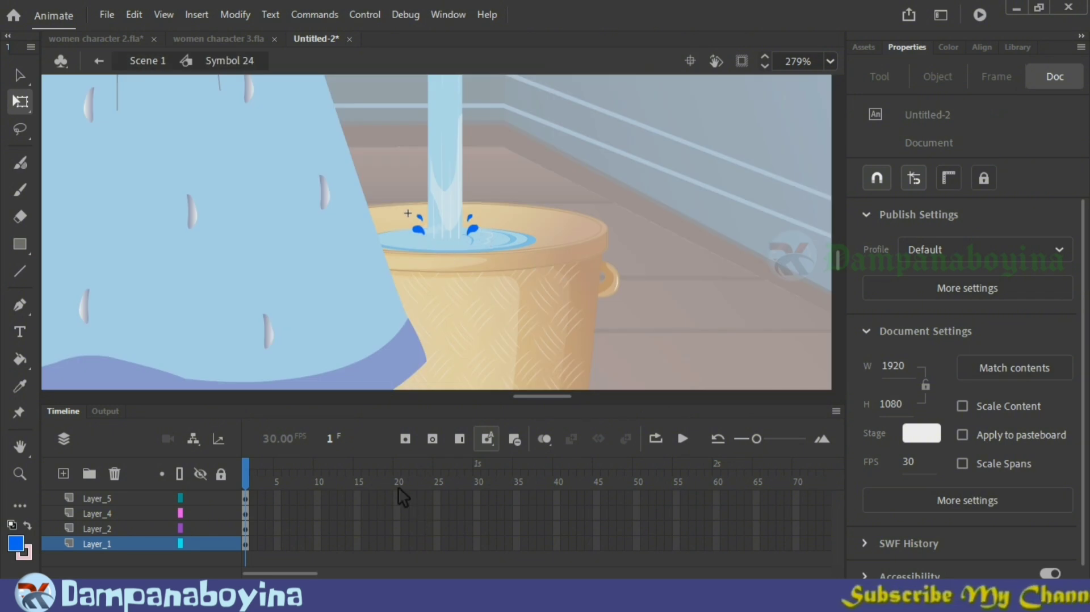
{"action": "left_click_drag", "start_coordinate": [400, 498], "coordinate": [403, 547]}
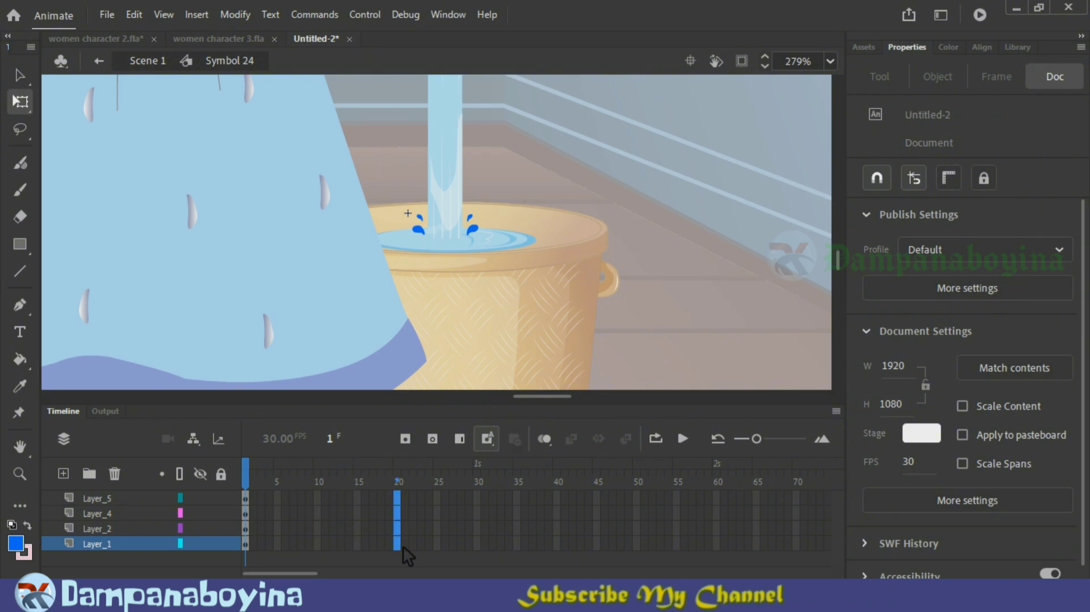
{"action": "key", "text": "F6"}
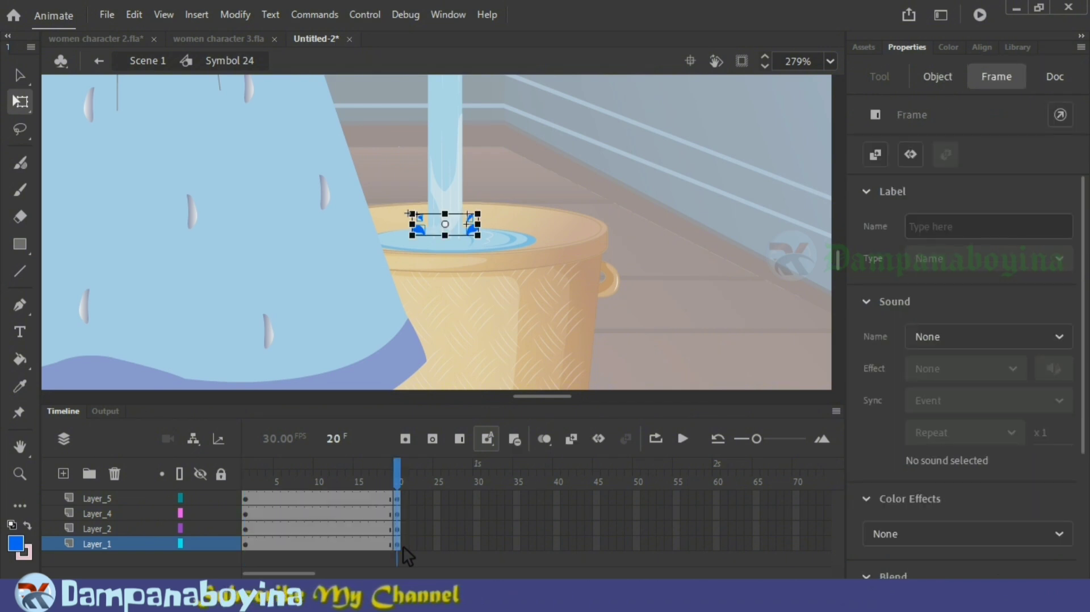
Step: Move the large and small right-hand drops outward at frame 20 and rotate them so their tails point back toward the stream
{"action": "left_click", "coordinate": [504, 271]}
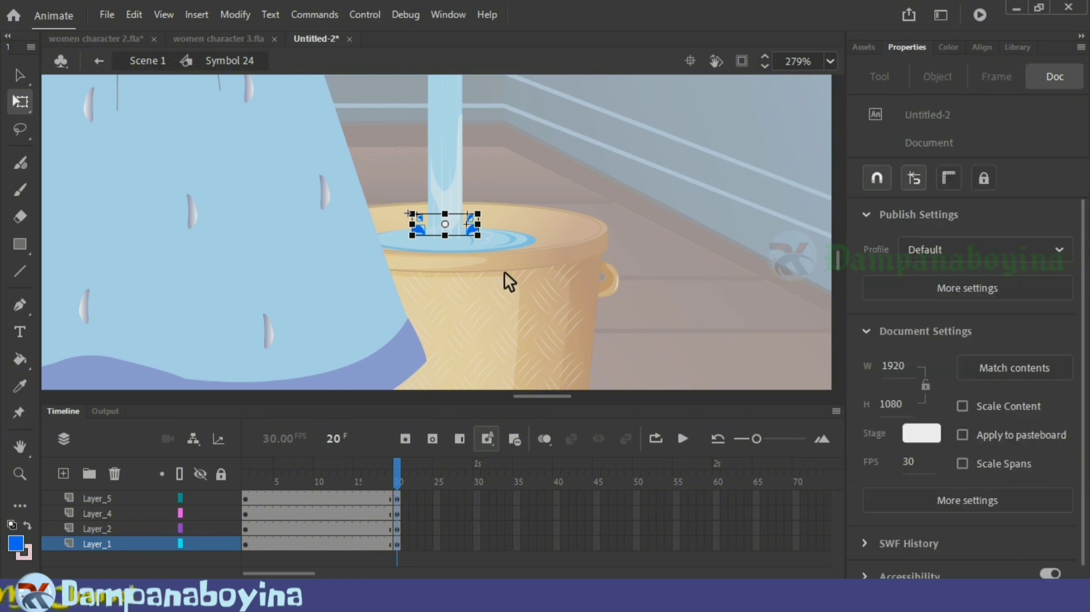
{"action": "left_click", "coordinate": [478, 232]}
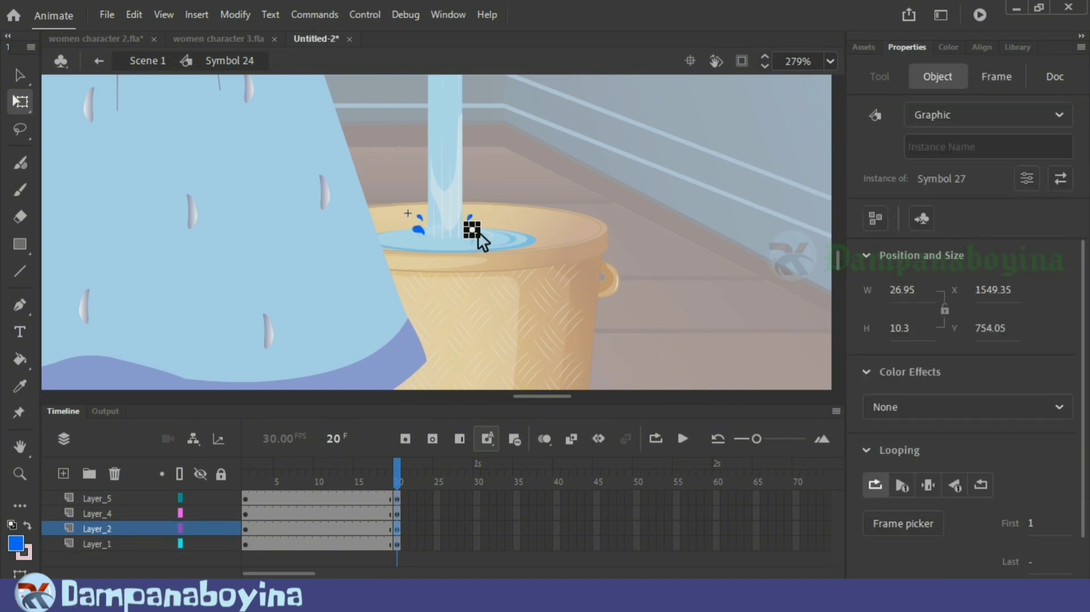
{"action": "scroll", "coordinate": [478, 231], "scroll_direction": "up", "scroll_amount": 2}
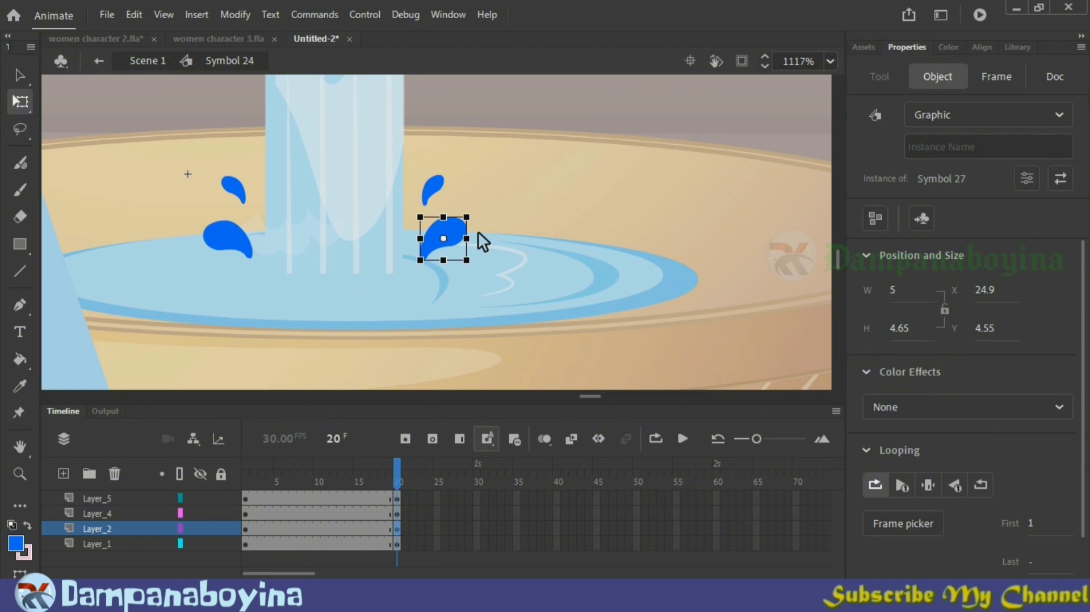
{"action": "left_click_drag", "start_coordinate": [461, 238], "coordinate": [609, 237]}
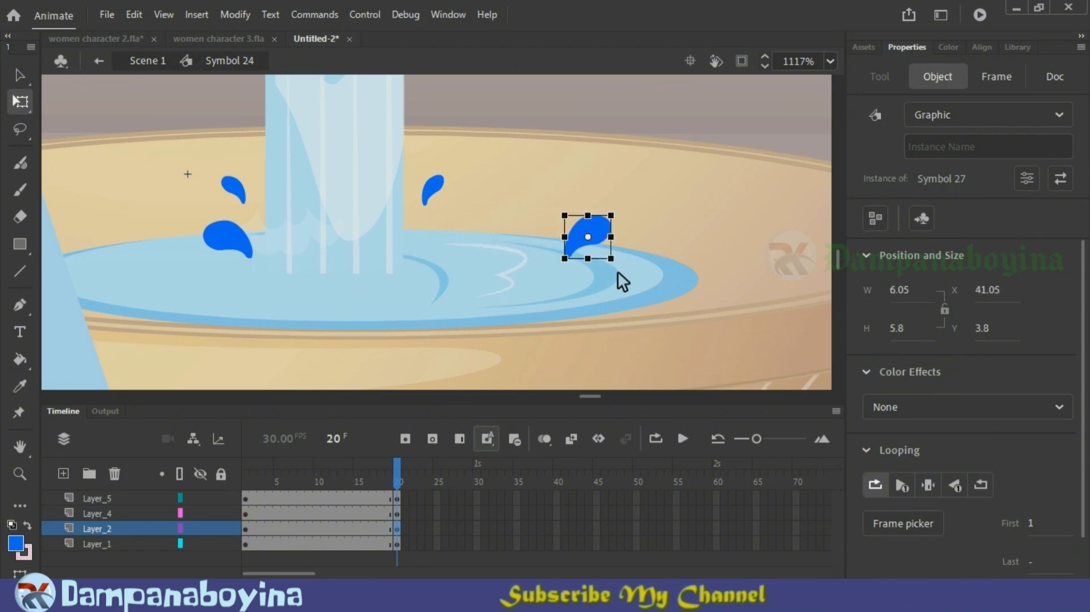
{"action": "left_click_drag", "start_coordinate": [618, 278], "coordinate": [568, 287]}
{"action": "left_click", "coordinate": [432, 189]}
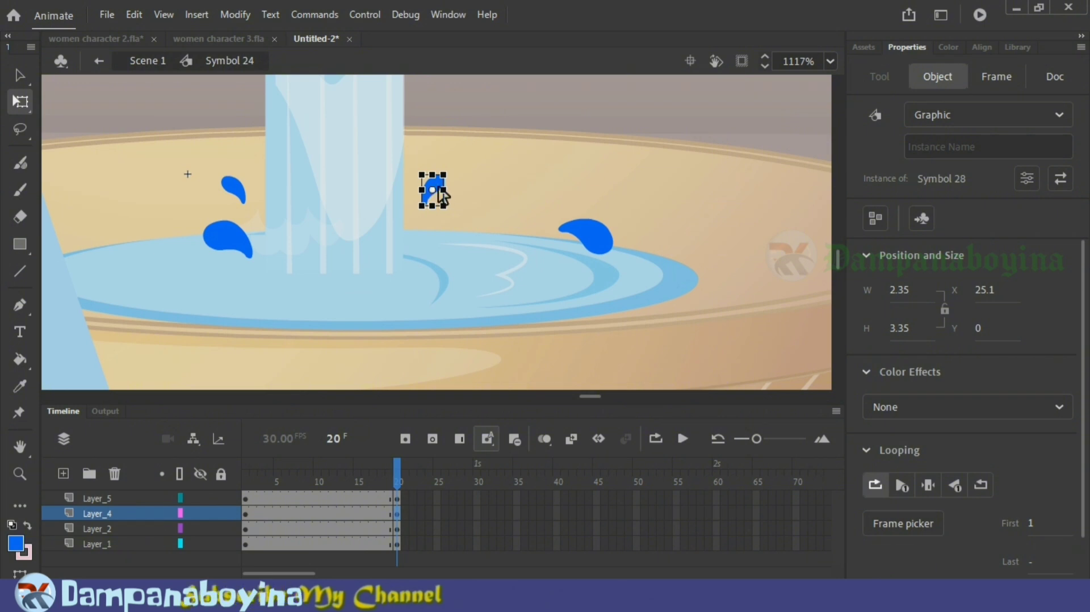
{"action": "left_click_drag", "start_coordinate": [446, 195], "coordinate": [535, 193]}
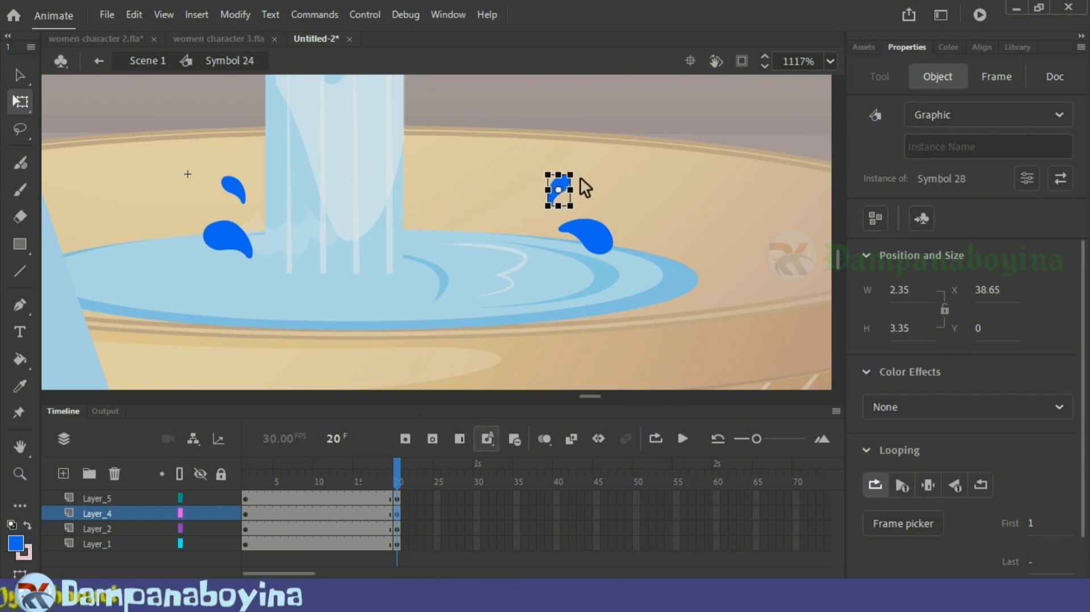
Step: Move the large and small left-hand drops outward at frame 20 and rotate them so their tails point toward the stream
{"action": "left_click", "coordinate": [240, 246]}
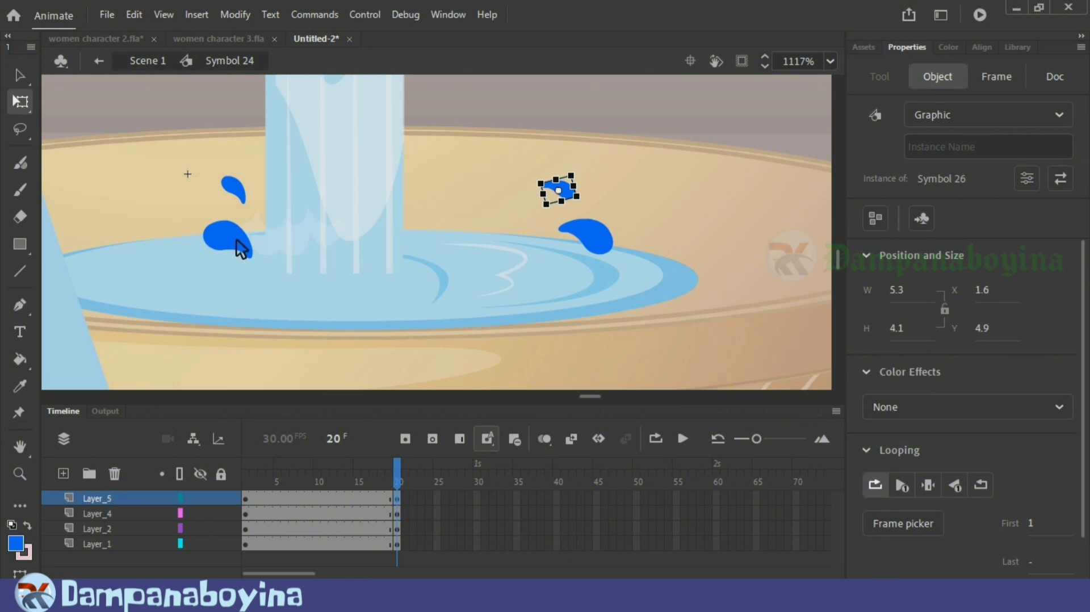
{"action": "left_click_drag", "start_coordinate": [222, 234], "coordinate": [121, 287]}
{"action": "left_click_drag", "start_coordinate": [237, 187], "coordinate": [185, 221]}
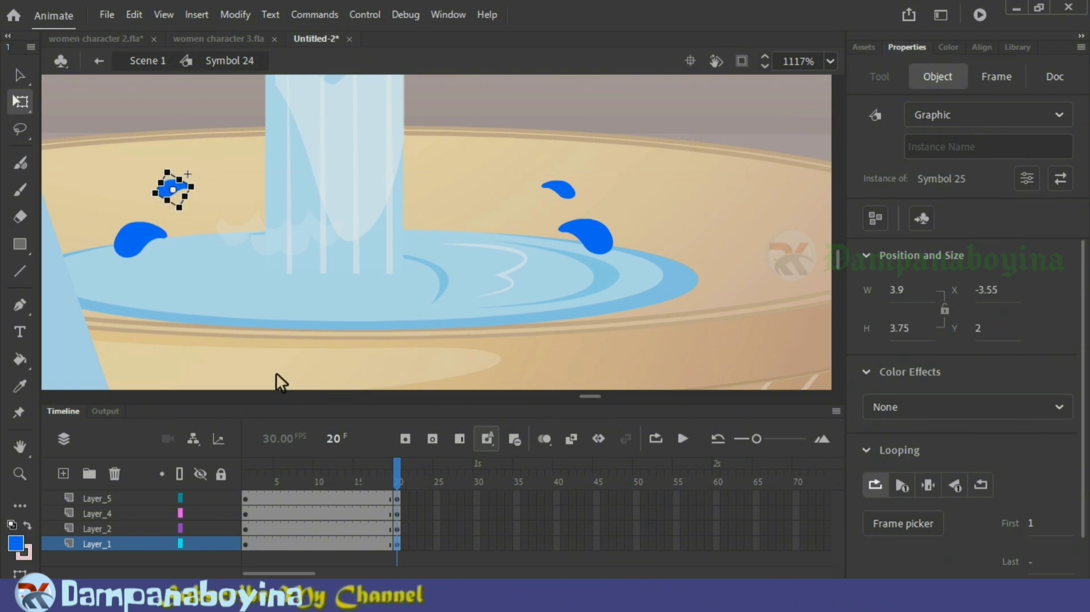
Step: Apply classic tweens to all four drop layers from frame 1 through frame 20 and scrub back to the start
{"action": "mouse_move", "coordinate": [404, 477]}
{"action": "left_mouse_down"}
{"action": "mouse_move", "coordinate": [279, 462]}
{"action": "mouse_move", "coordinate": [407, 463]}
{"action": "left_mouse_up"}
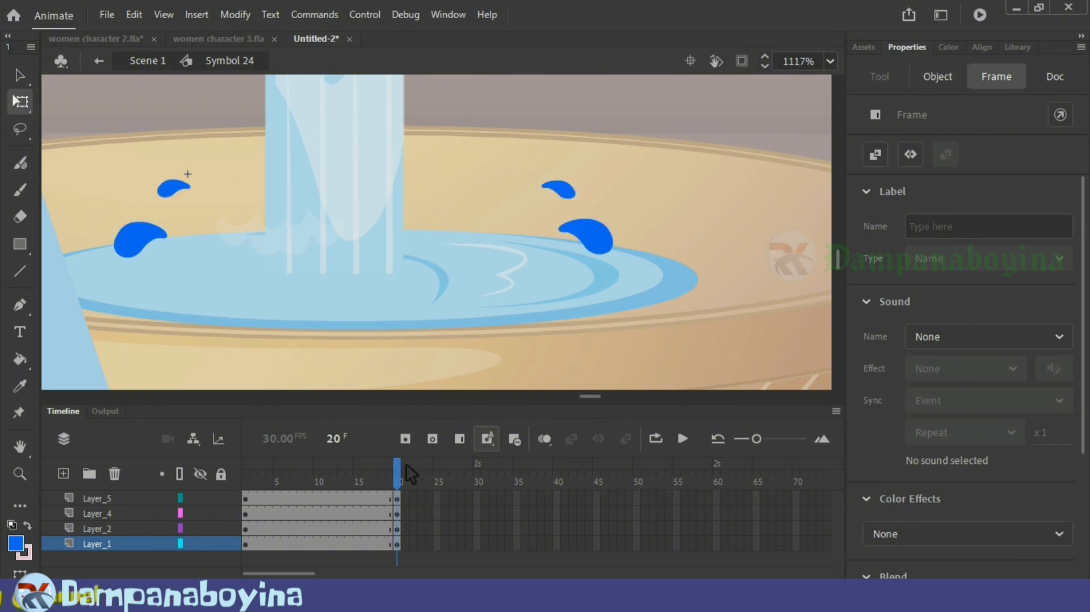
{"action": "left_click", "coordinate": [325, 526]}
{"action": "right_click", "coordinate": [326, 526]}
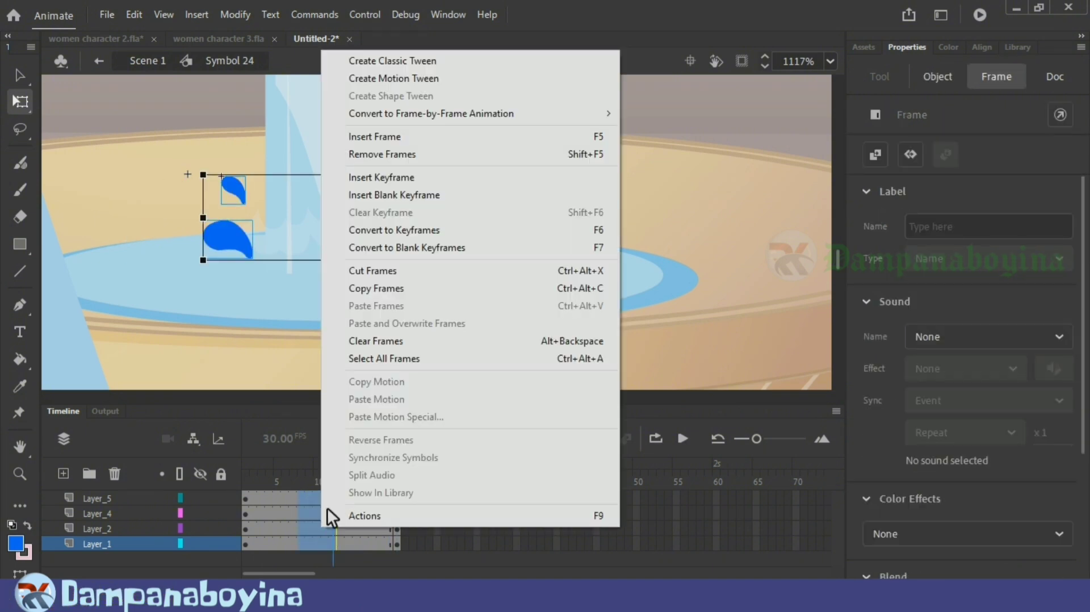
{"action": "left_click", "coordinate": [406, 60]}
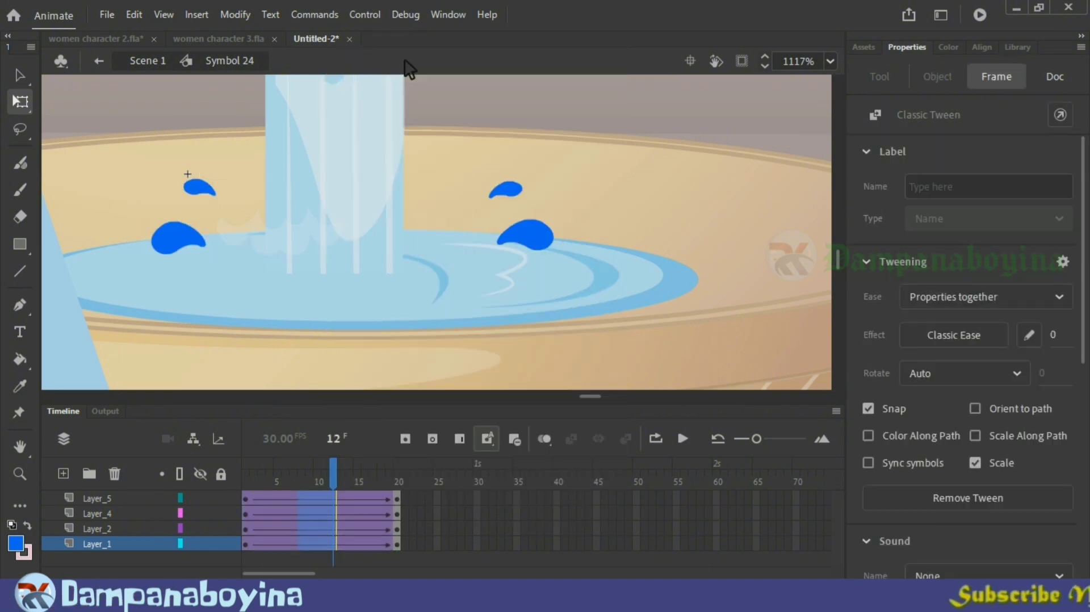
{"action": "left_click", "coordinate": [400, 499]}
{"action": "right_click", "coordinate": [400, 499]}
{"action": "left_click", "coordinate": [465, 30]}
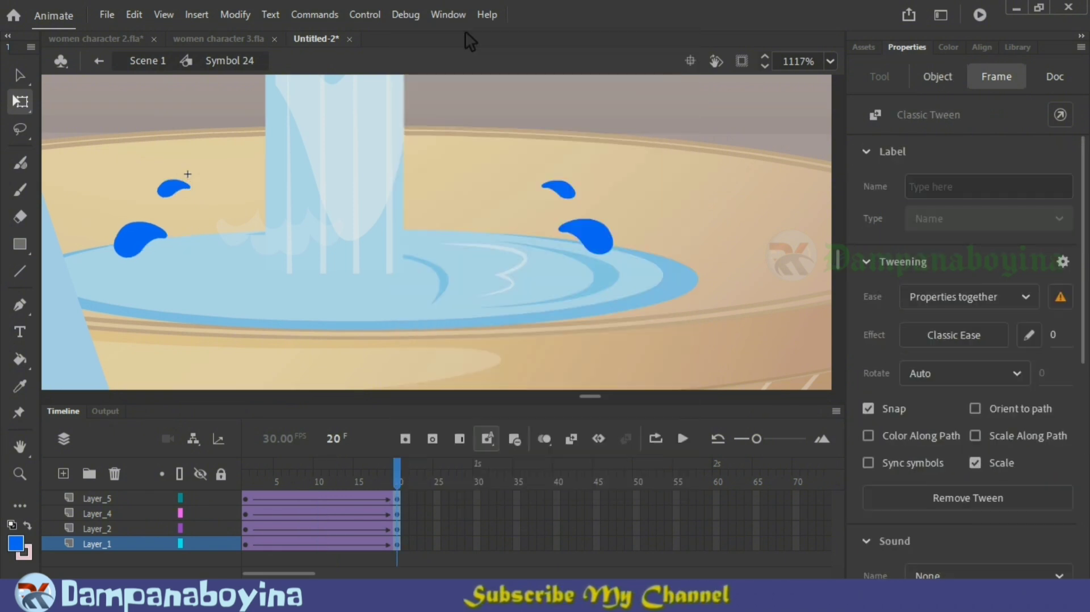
{"action": "left_click_drag", "start_coordinate": [361, 478], "coordinate": [245, 481]}
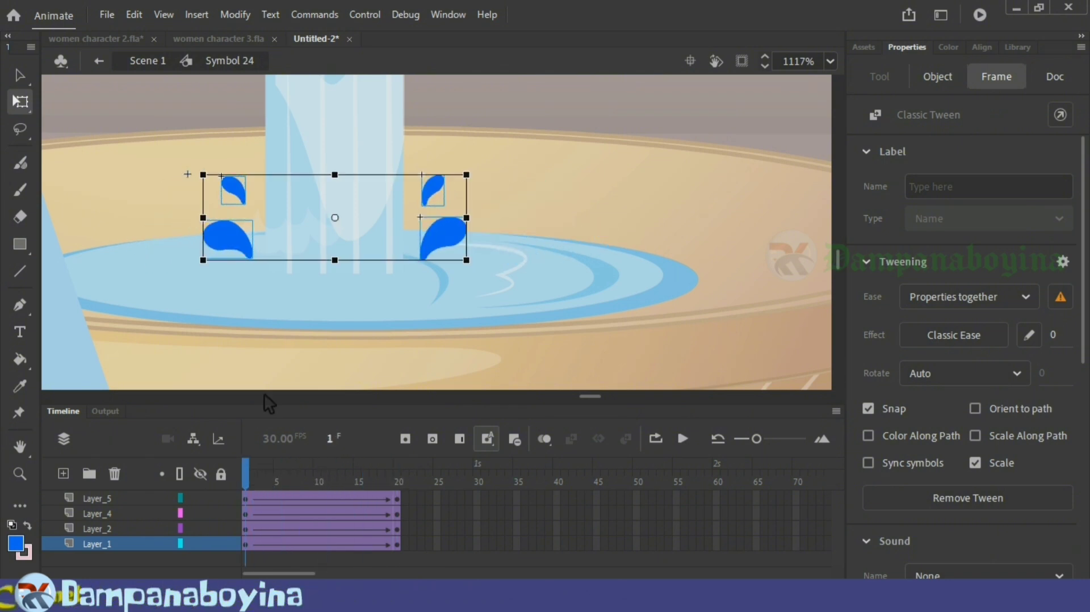
{"action": "left_click", "coordinate": [282, 343]}
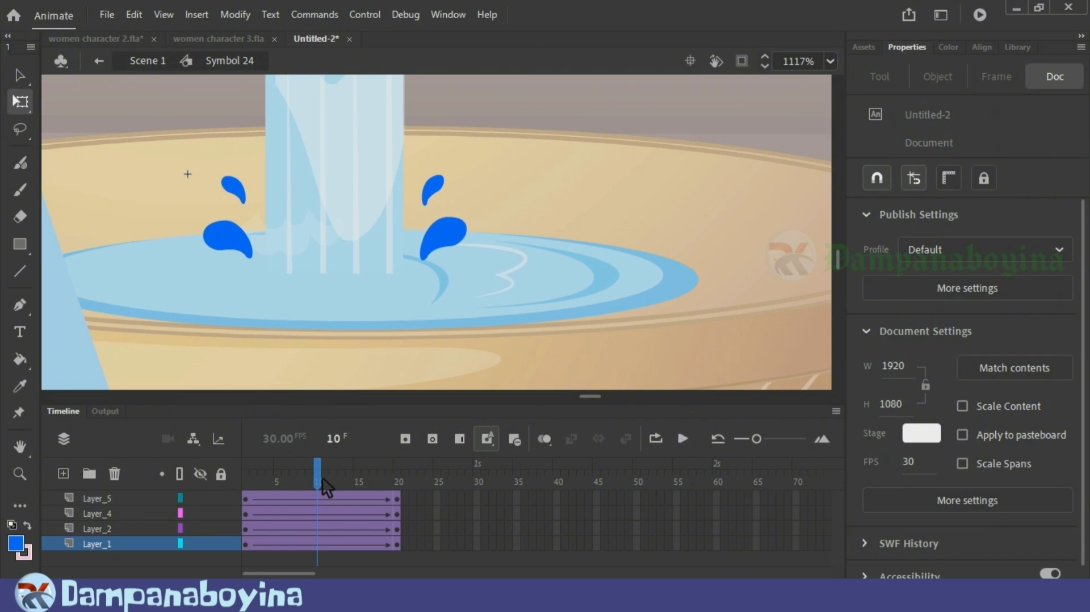
Step: Insert keyframes at frame 10 on all four drop layers and nudge the drops upward to arc their paths
{"action": "key", "text": "F6"}
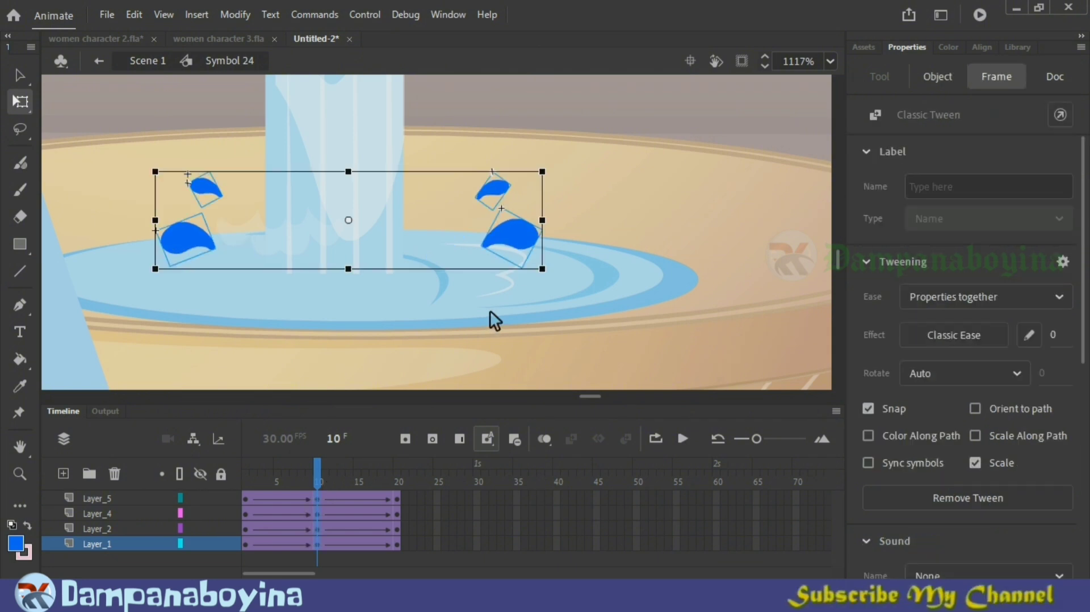
{"action": "left_click", "coordinate": [489, 311]}
{"action": "left_click", "coordinate": [497, 192]}
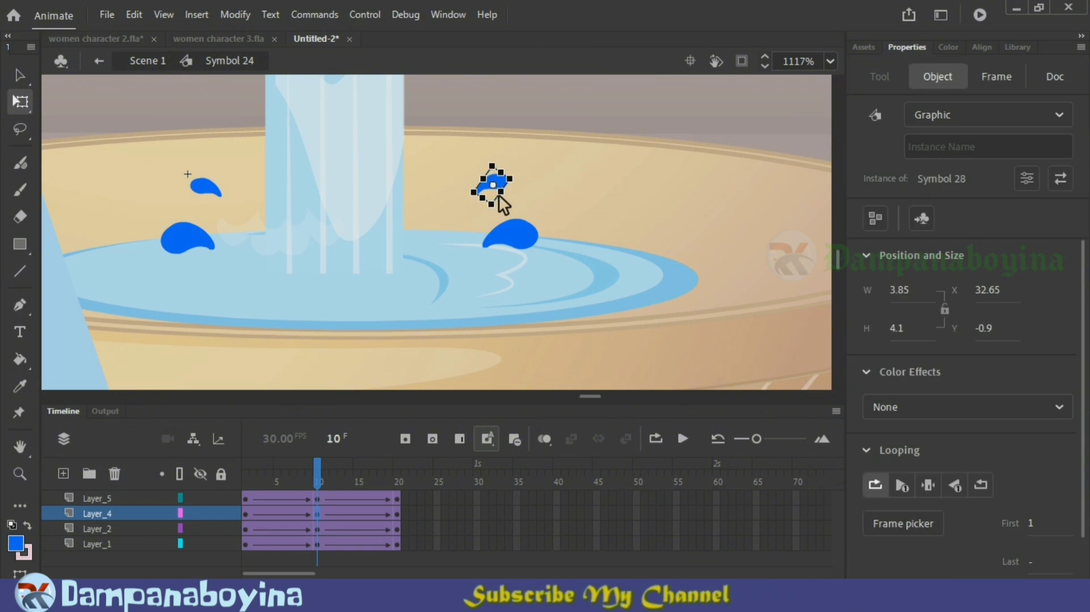
{"action": "left_click", "coordinate": [507, 230]}
{"action": "left_click", "coordinate": [203, 191]}
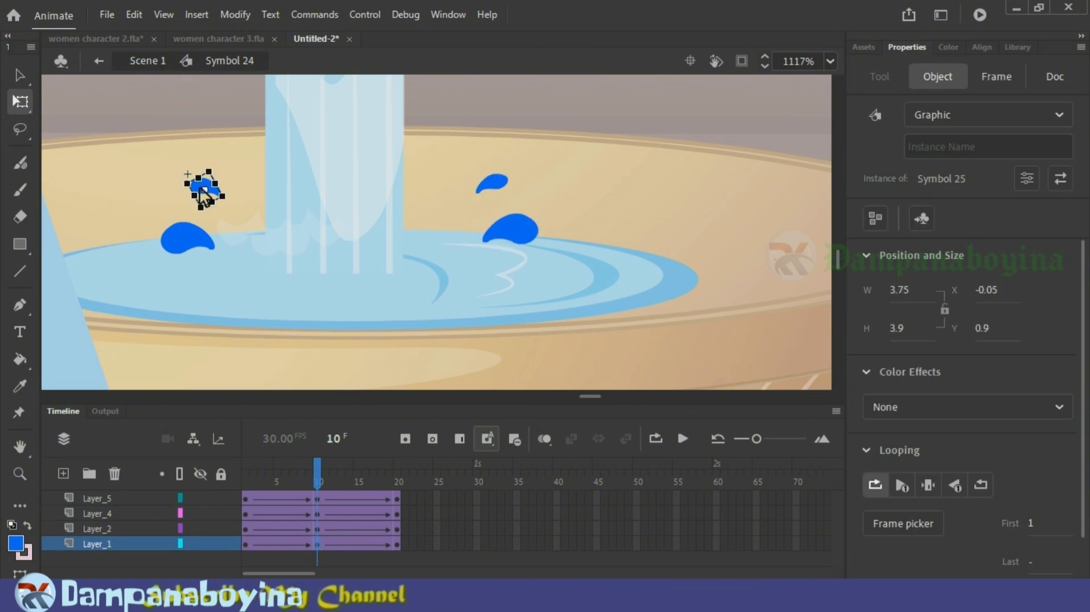
{"action": "left_click", "coordinate": [199, 240]}
{"action": "key", "text": "Up"}
{"action": "key", "text": "Up"}
{"action": "key", "text": "Up"}
{"action": "key", "text": "Up"}
{"action": "key", "text": "Up"}
{"action": "key", "text": "Up"}
{"action": "key", "text": "Up"}
{"action": "key", "text": "Up"}
{"action": "left_click_drag", "start_coordinate": [245, 481], "coordinate": [320, 488]}
Step: Raise the four drops slightly further at frame 10 and scrub through the splash motion
{"action": "left_click", "coordinate": [510, 230]}
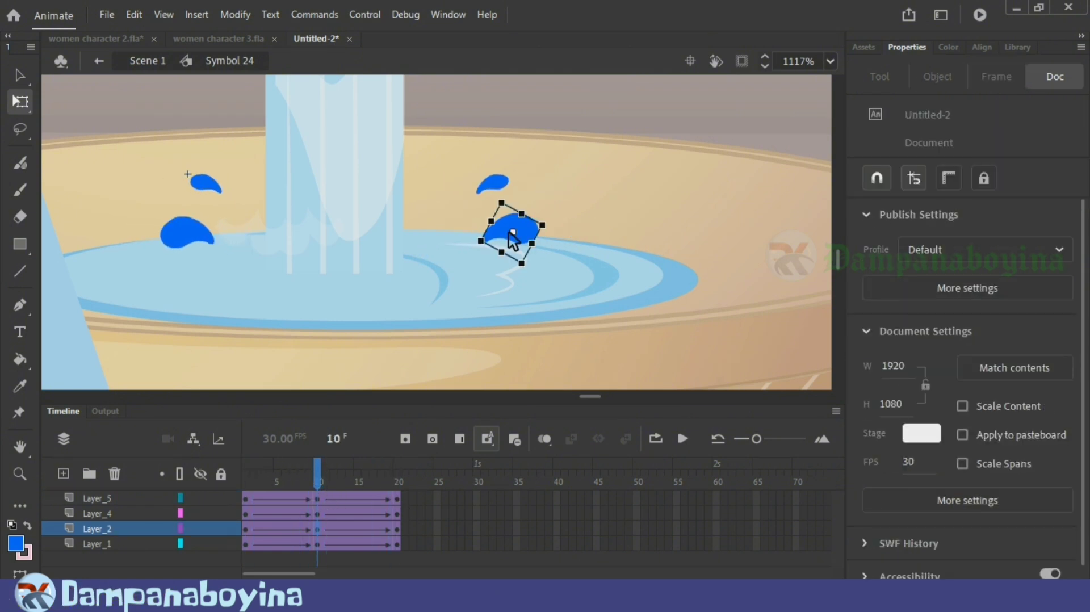
{"action": "key", "text": "Up"}
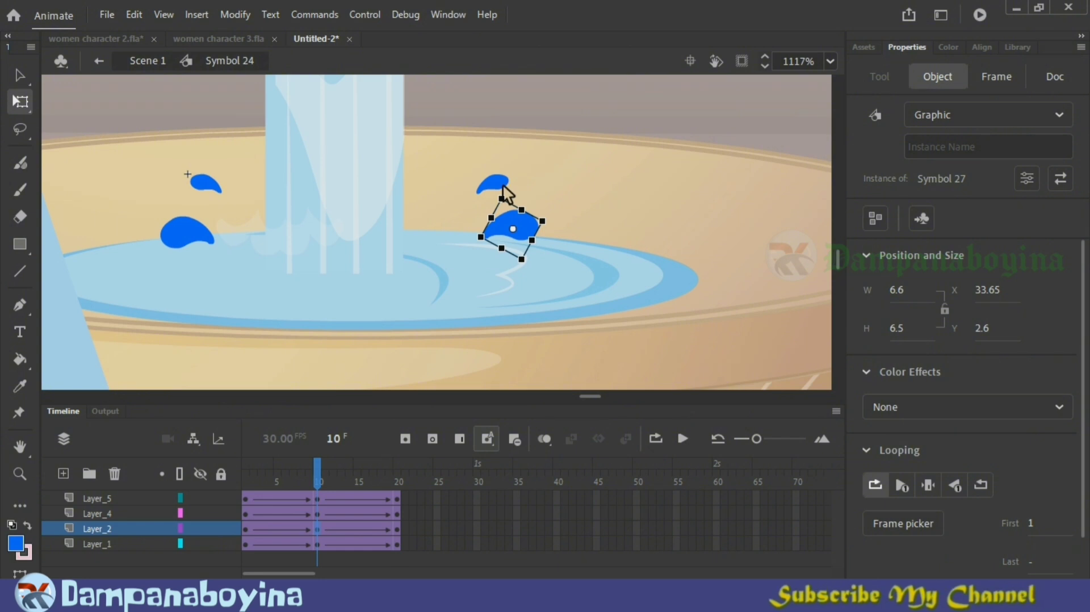
{"action": "left_click", "coordinate": [502, 186]}
{"action": "left_click", "coordinate": [207, 185]}
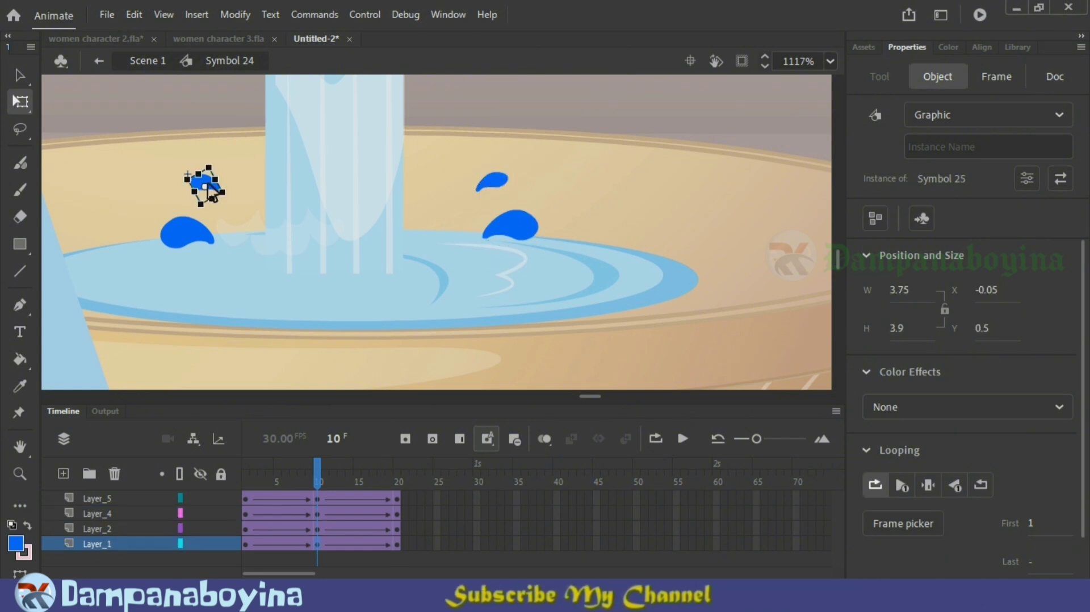
{"action": "left_click", "coordinate": [190, 237]}
{"action": "key", "text": "Up"}
{"action": "left_click_drag", "start_coordinate": [254, 469], "coordinate": [424, 493]}
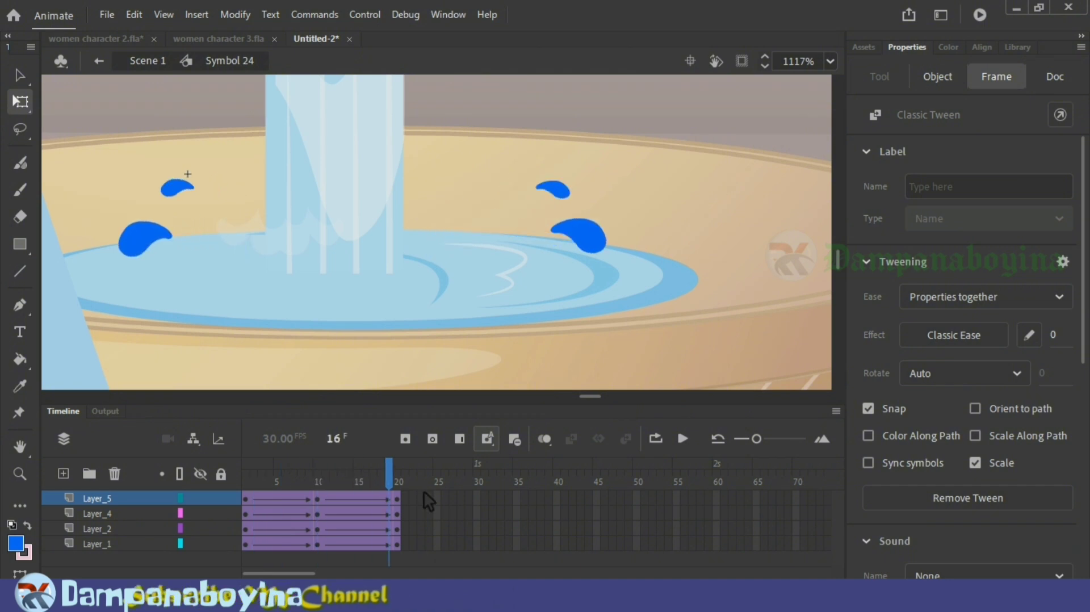
Step: Rotate all four drops at frame 20 so their rounded ends tip further downward as they fall
{"action": "left_click", "coordinate": [405, 490]}
{"action": "left_click", "coordinate": [593, 238]}
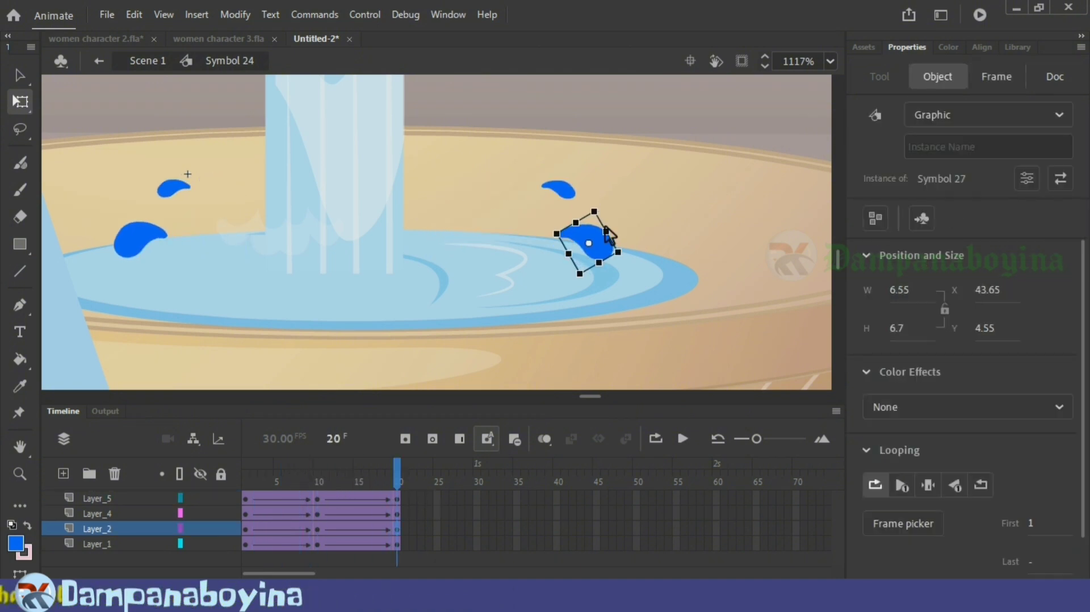
{"action": "left_click", "coordinate": [572, 193]}
{"action": "left_click", "coordinate": [574, 198]}
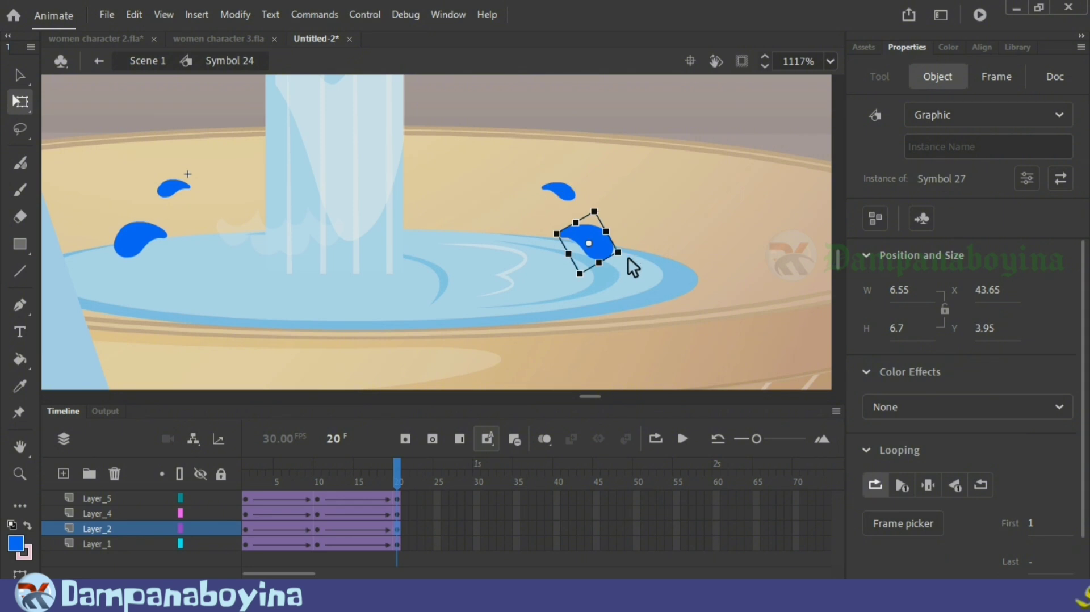
{"action": "left_click", "coordinate": [574, 189]}
{"action": "left_click_drag", "start_coordinate": [591, 194], "coordinate": [590, 202]}
{"action": "left_click", "coordinate": [136, 249]}
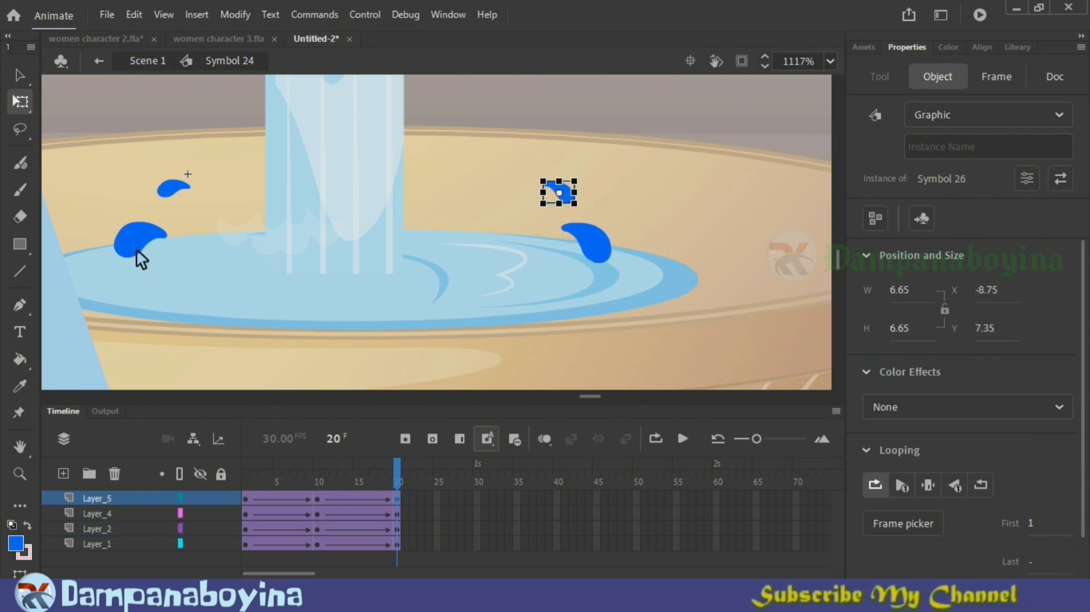
{"action": "left_click_drag", "start_coordinate": [131, 276], "coordinate": [138, 281]}
{"action": "left_click", "coordinate": [172, 192]}
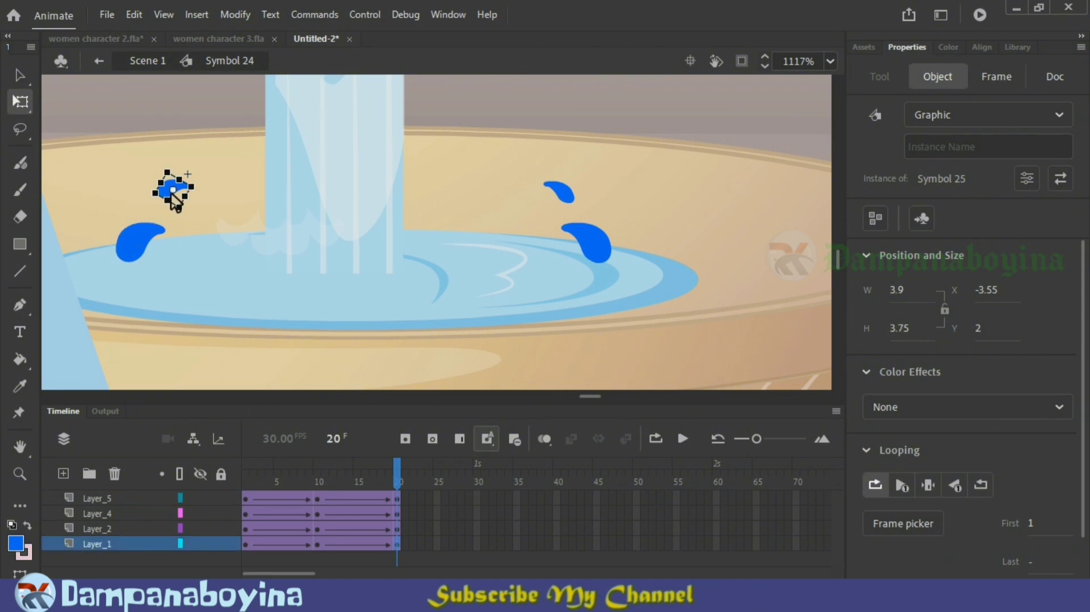
{"action": "left_click_drag", "start_coordinate": [177, 213], "coordinate": [188, 217]}
{"action": "mouse_move", "coordinate": [396, 474]}
{"action": "left_mouse_down"}
{"action": "mouse_move", "coordinate": [360, 479]}
{"action": "mouse_move", "coordinate": [316, 452]}
{"action": "mouse_move", "coordinate": [397, 474]}
{"action": "left_mouse_up"}
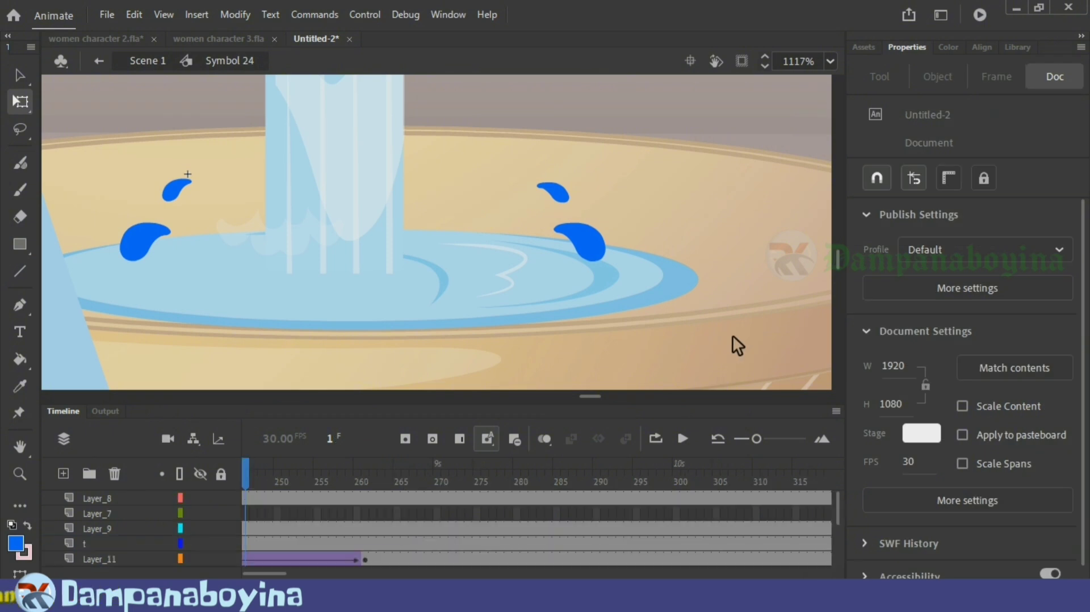
Step: Return to Scene 1, scrub back to frame 207, and show the woman, tap and bucket together
{"action": "double_click", "coordinate": [737, 345]}
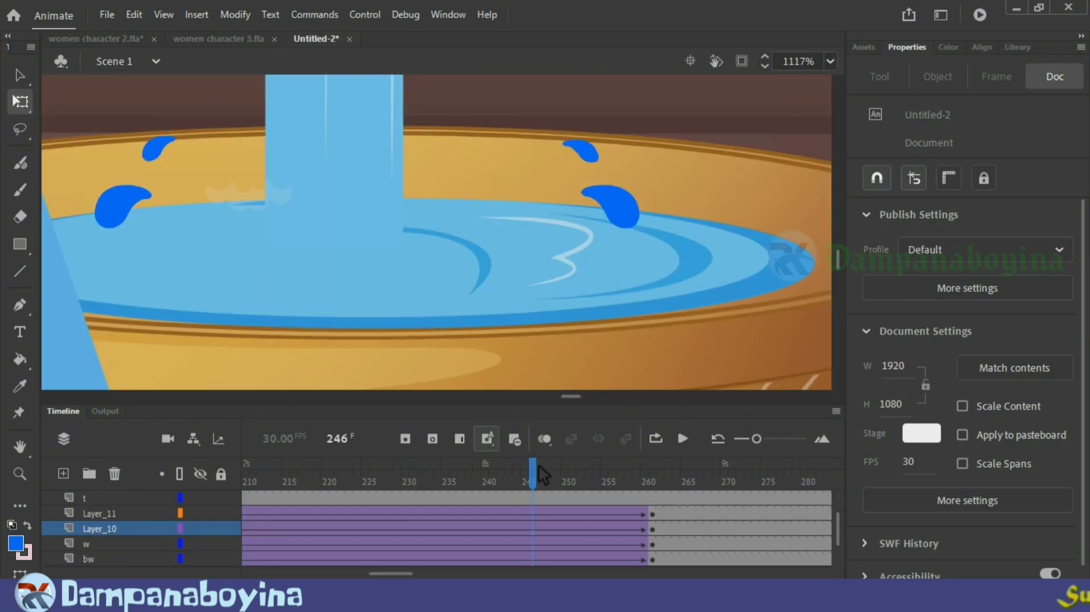
{"action": "left_click_drag", "start_coordinate": [539, 465], "coordinate": [383, 484]}
{"action": "key", "text": "ctrl+minus"}
{"action": "key", "text": "ctrl+minus"}
{"action": "key", "text": "ctrl+minus"}
{"action": "key", "text": "ctrl+minus"}
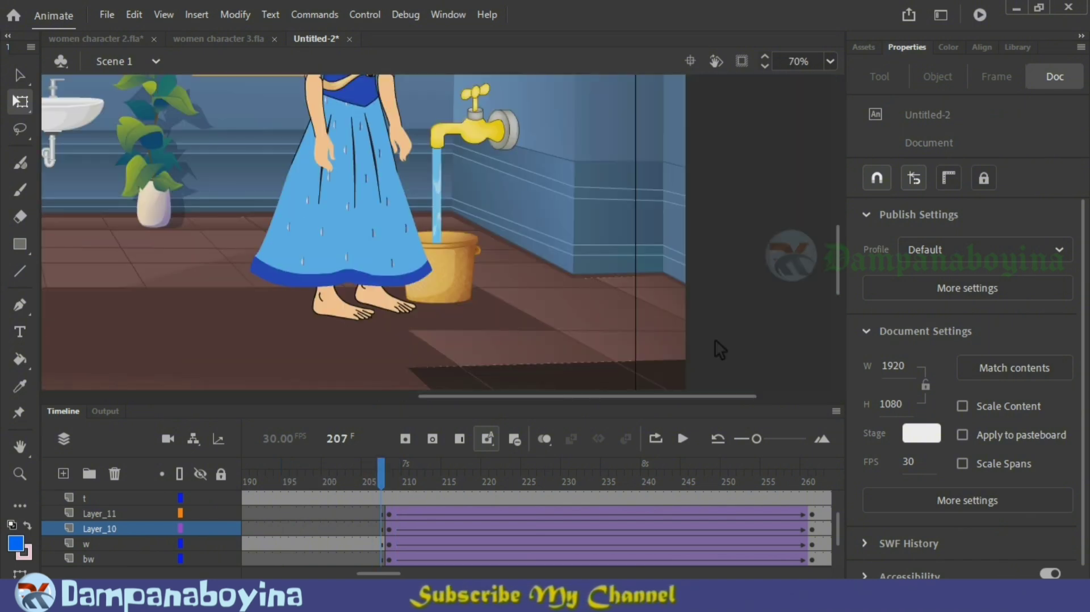
{"action": "scroll", "coordinate": [716, 383], "scroll_direction": "up", "scroll_amount": 3}
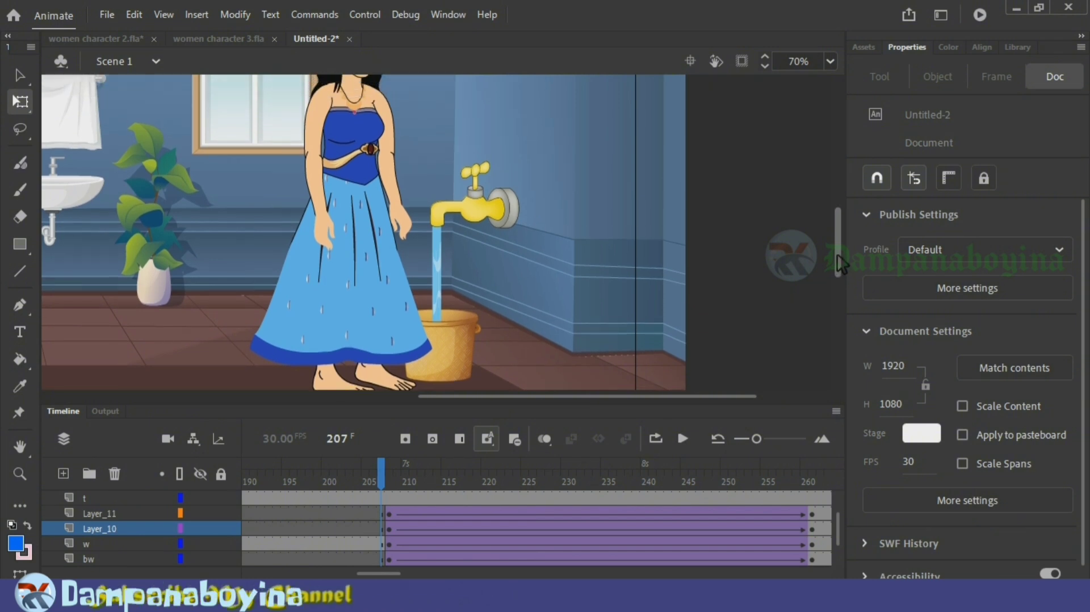
Step: Insert blank keyframes at frame 262 on Layer_11 and Layer_10 to end the effects at the bucket
{"action": "left_click_drag", "start_coordinate": [390, 473], "coordinate": [453, 483]}
{"action": "left_click_drag", "start_coordinate": [838, 502], "coordinate": [500, 525]}
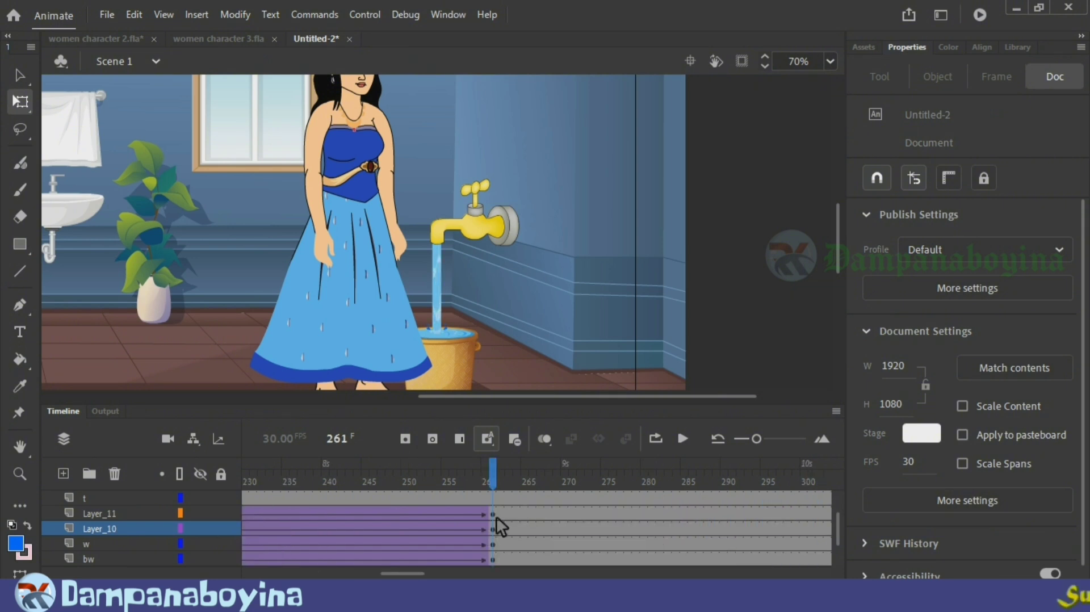
{"action": "left_click", "coordinate": [497, 514]}
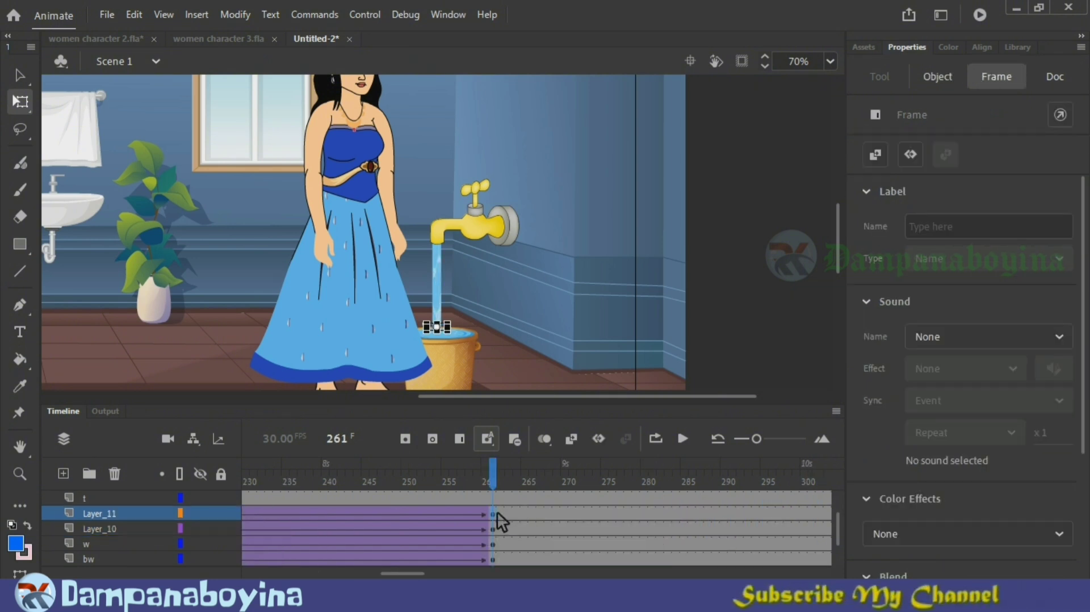
{"action": "left_click", "coordinate": [498, 514]}
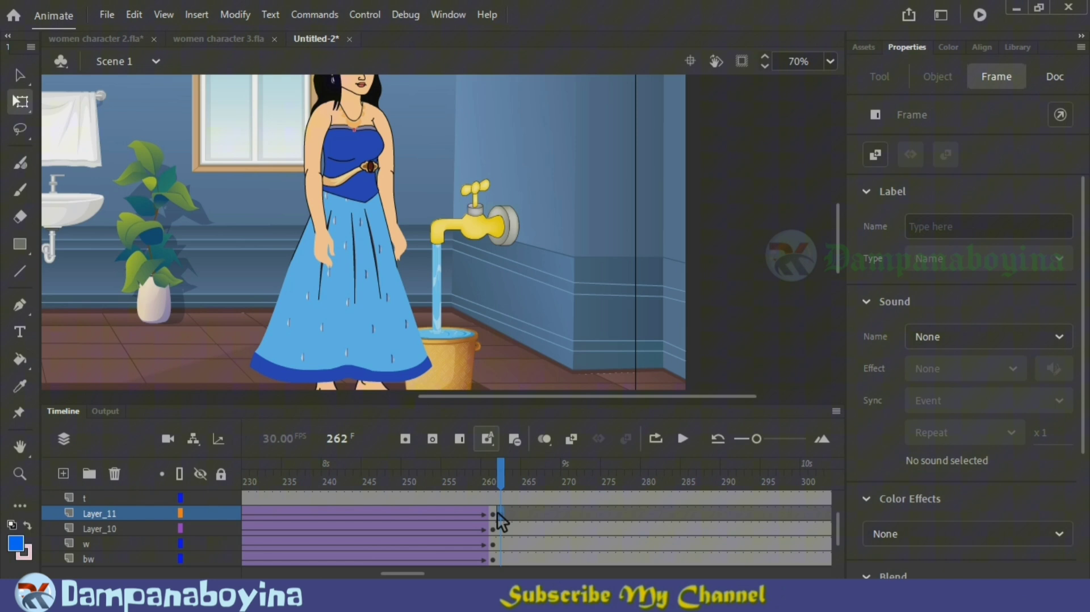
{"action": "left_click", "coordinate": [494, 543]}
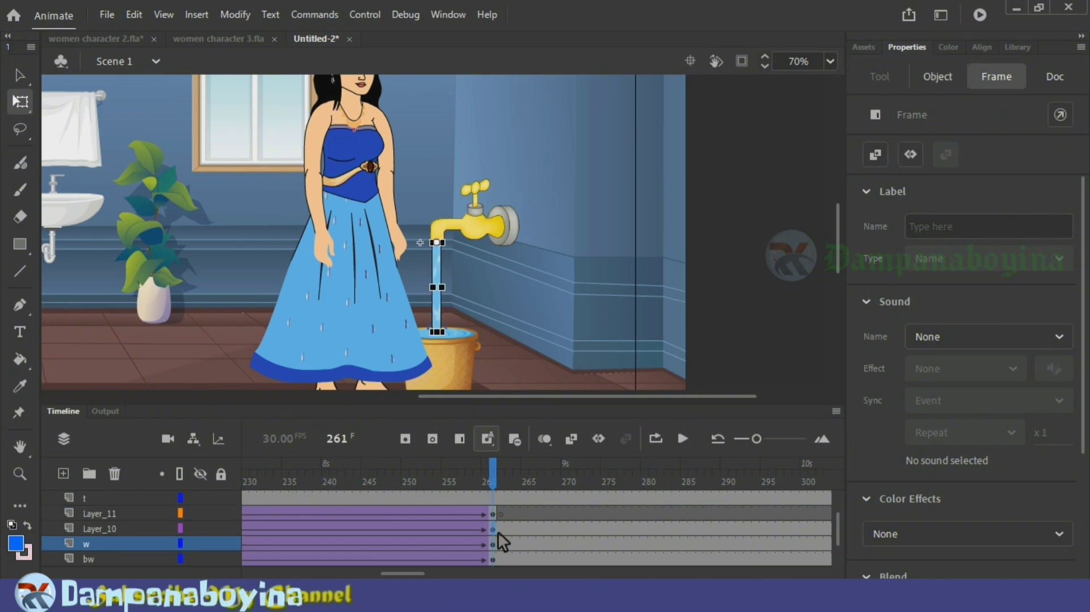
{"action": "left_click", "coordinate": [499, 532]}
{"action": "left_click", "coordinate": [499, 531]}
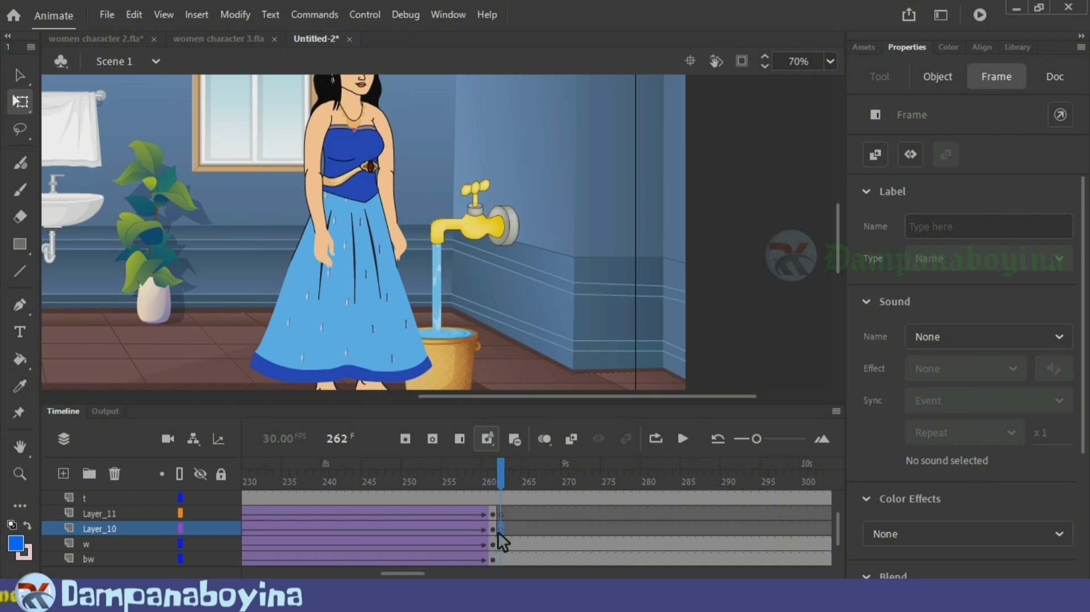
{"action": "left_click", "coordinate": [493, 560]}
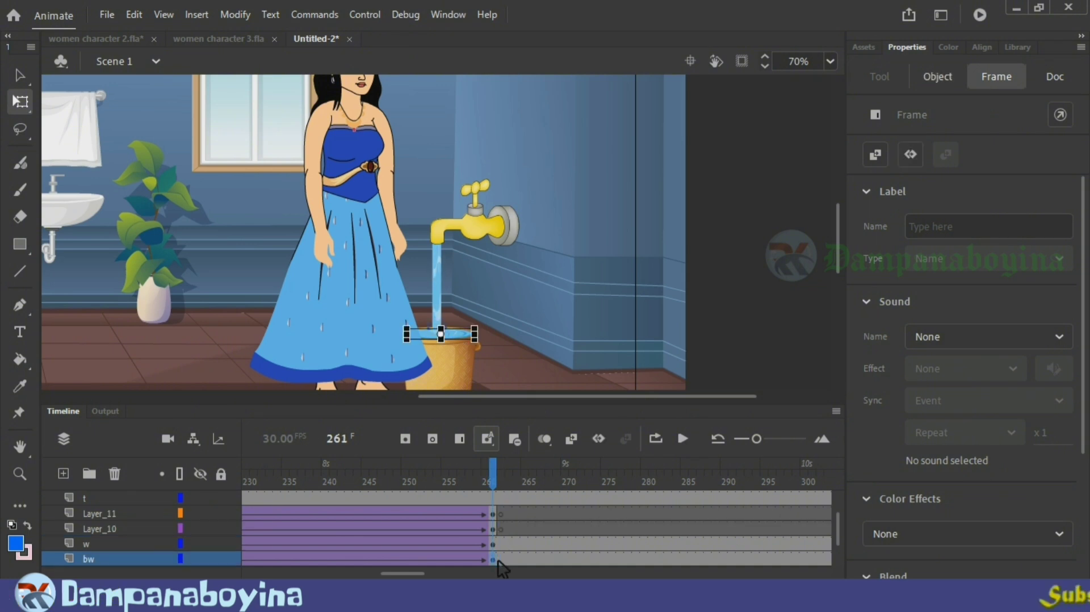
{"action": "mouse_move", "coordinate": [499, 479]}
{"action": "left_mouse_down"}
{"action": "mouse_move", "coordinate": [527, 479]}
{"action": "mouse_move", "coordinate": [497, 481]}
{"action": "left_mouse_up"}
{"action": "left_click", "coordinate": [500, 482]}
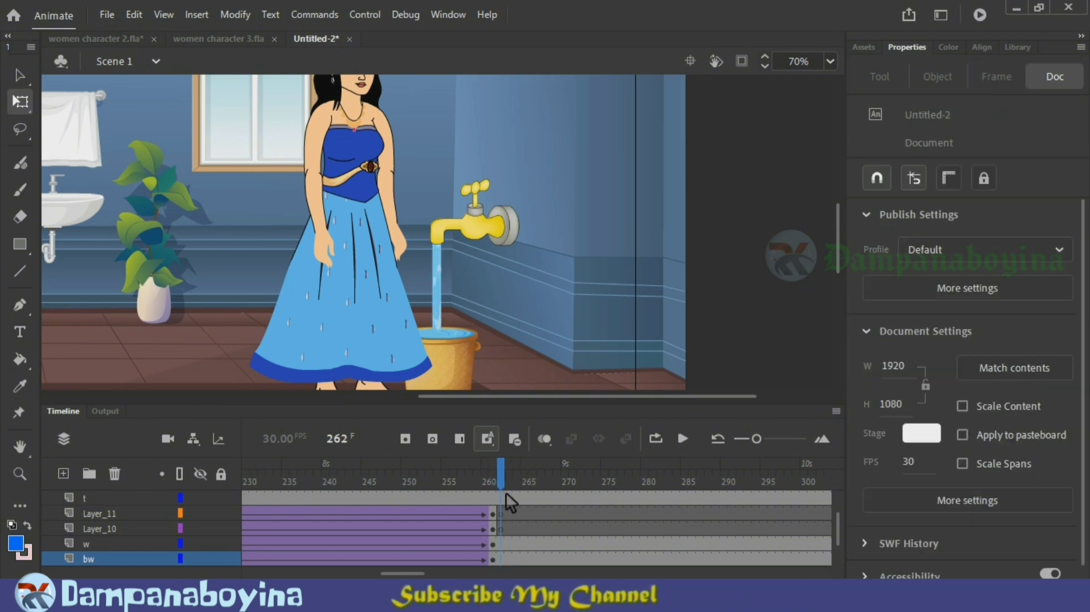
Step: Insert a keyframe at frame 262 on Layer_8, set the woman graphic to loop, and scrub through her reach for the tap
{"action": "scroll", "coordinate": [505, 499], "scroll_direction": "up", "scroll_amount": 3}
{"action": "left_click", "coordinate": [511, 502]}
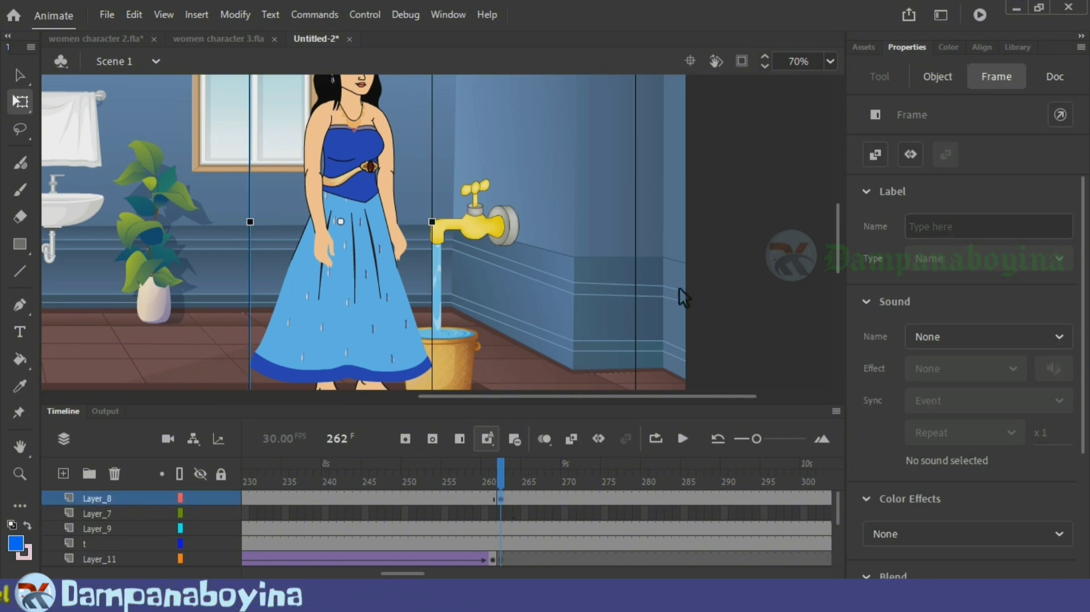
{"action": "left_click", "coordinate": [738, 302]}
{"action": "left_click", "coordinate": [504, 500]}
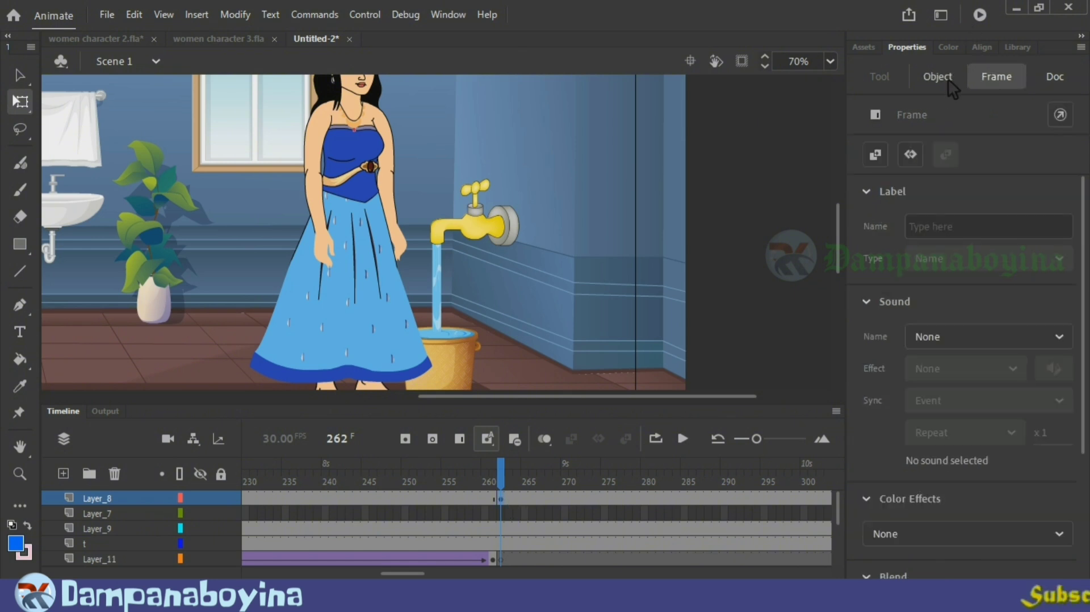
{"action": "left_click", "coordinate": [949, 84]}
{"action": "left_click", "coordinate": [928, 486]}
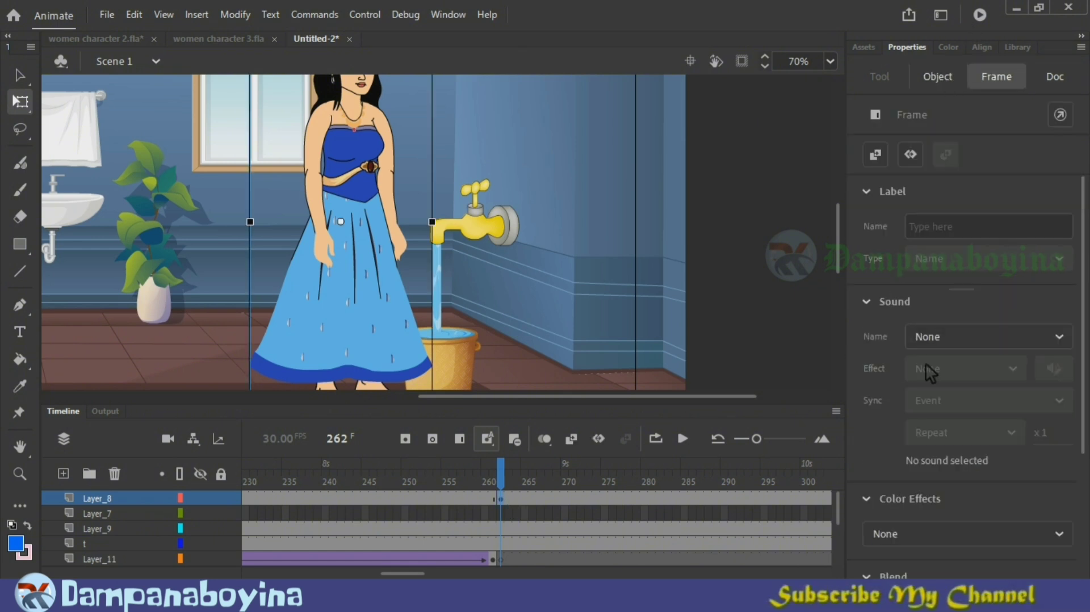
{"action": "left_click", "coordinate": [937, 76]}
{"action": "left_click", "coordinate": [875, 486]}
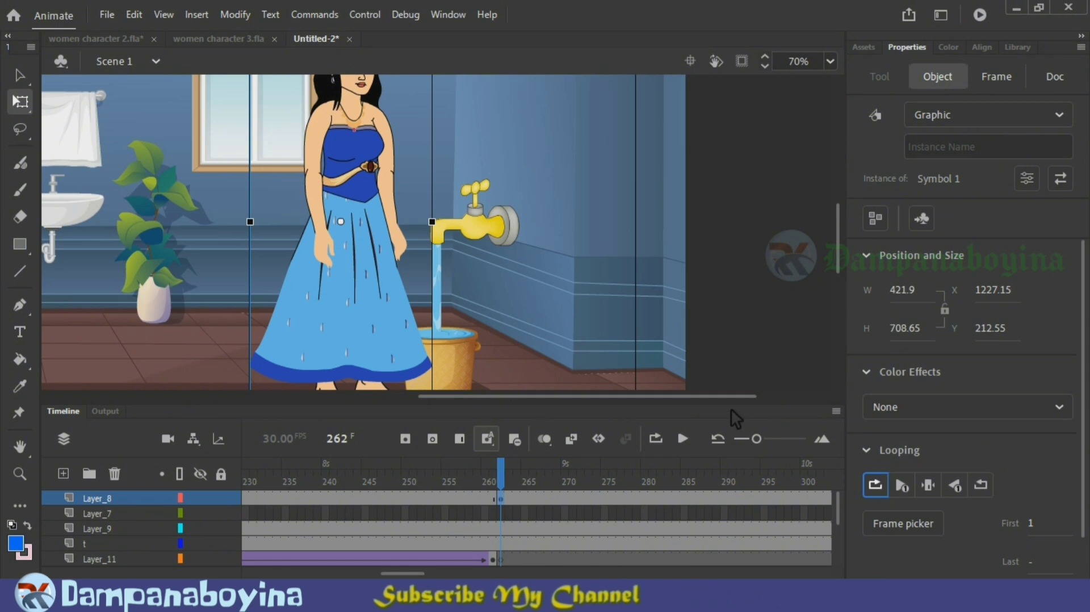
{"action": "left_click_drag", "start_coordinate": [508, 473], "coordinate": [614, 471]}
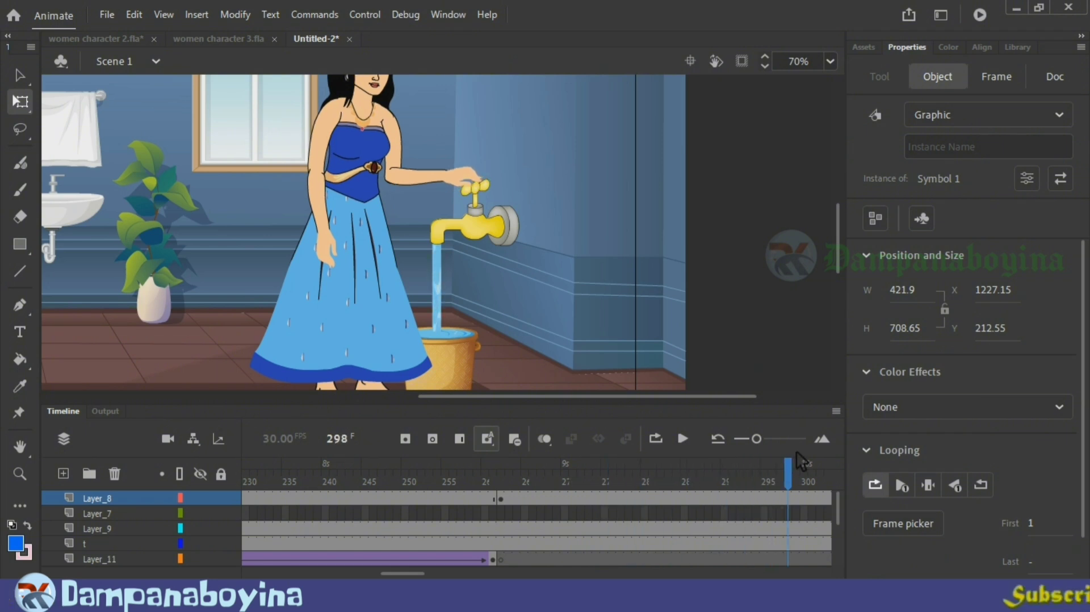
{"action": "left_click_drag", "start_coordinate": [815, 453], "coordinate": [344, 470]}
Step: Copy the tap handle's tween at frames 165 to 183 on Layer_9 to frame 262 and reverse the copied frames
{"action": "left_click", "coordinate": [342, 498]}
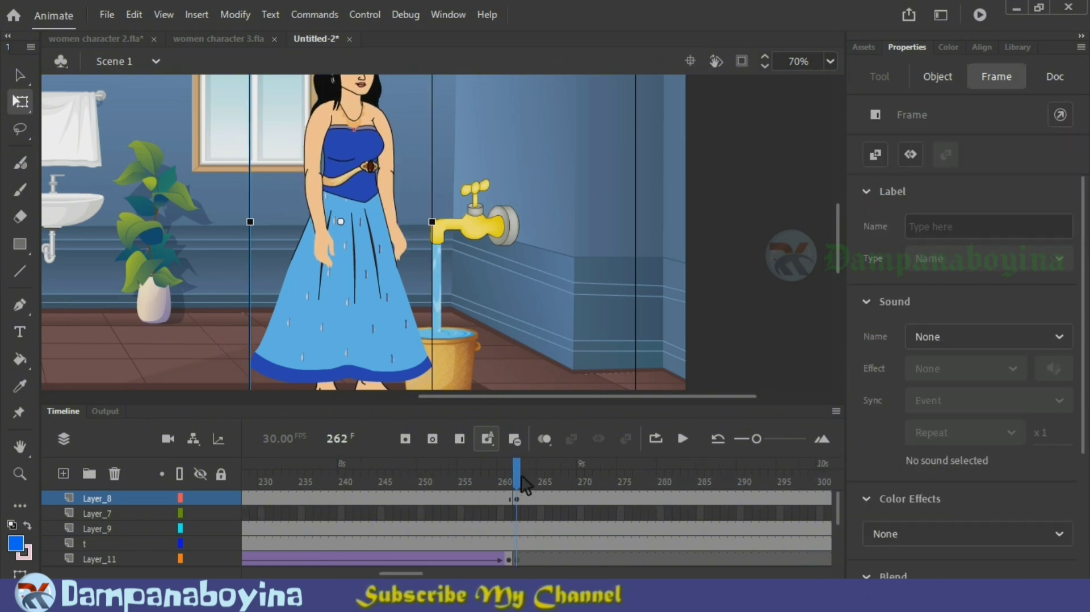
{"action": "left_click", "coordinate": [521, 478]}
{"action": "left_click_drag", "start_coordinate": [521, 478], "coordinate": [417, 476]}
{"action": "left_click_drag", "start_coordinate": [537, 493], "coordinate": [634, 484]}
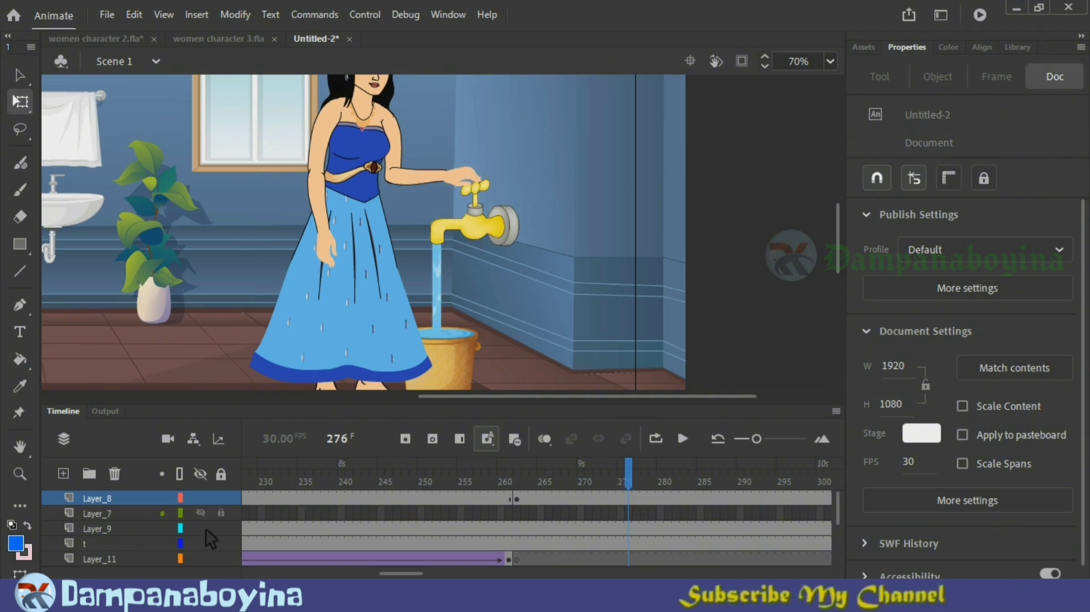
{"action": "left_click", "coordinate": [103, 544]}
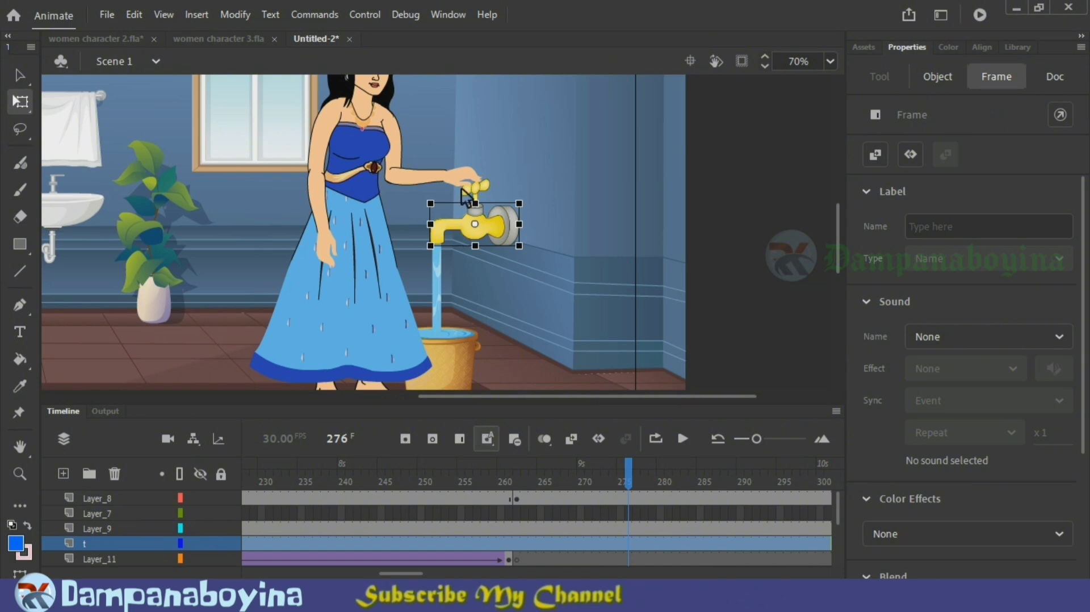
{"action": "left_click", "coordinate": [482, 191]}
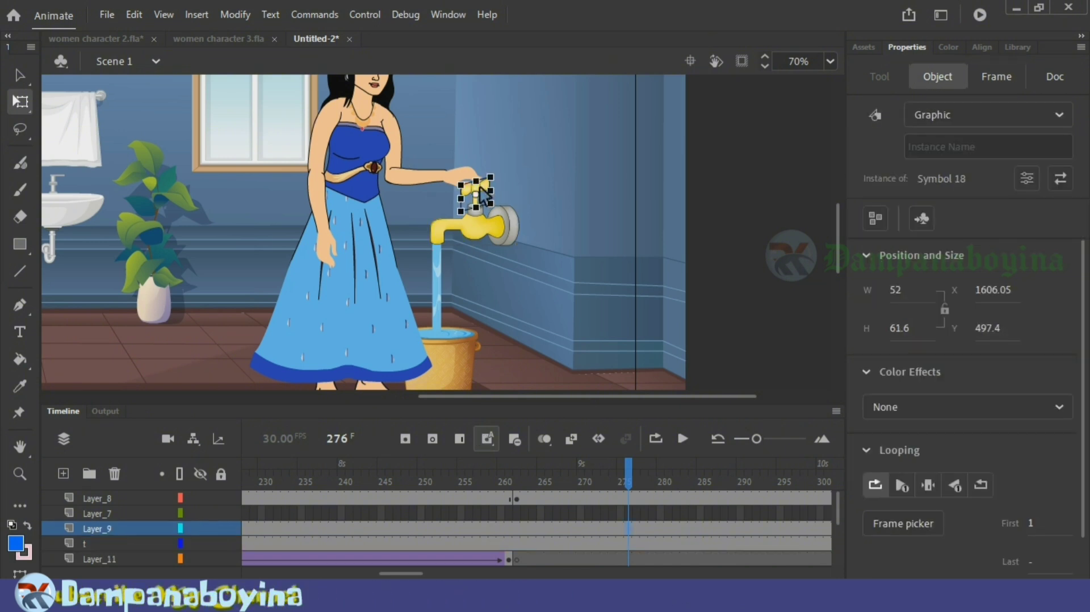
{"action": "left_click_drag", "start_coordinate": [339, 568], "coordinate": [322, 569]}
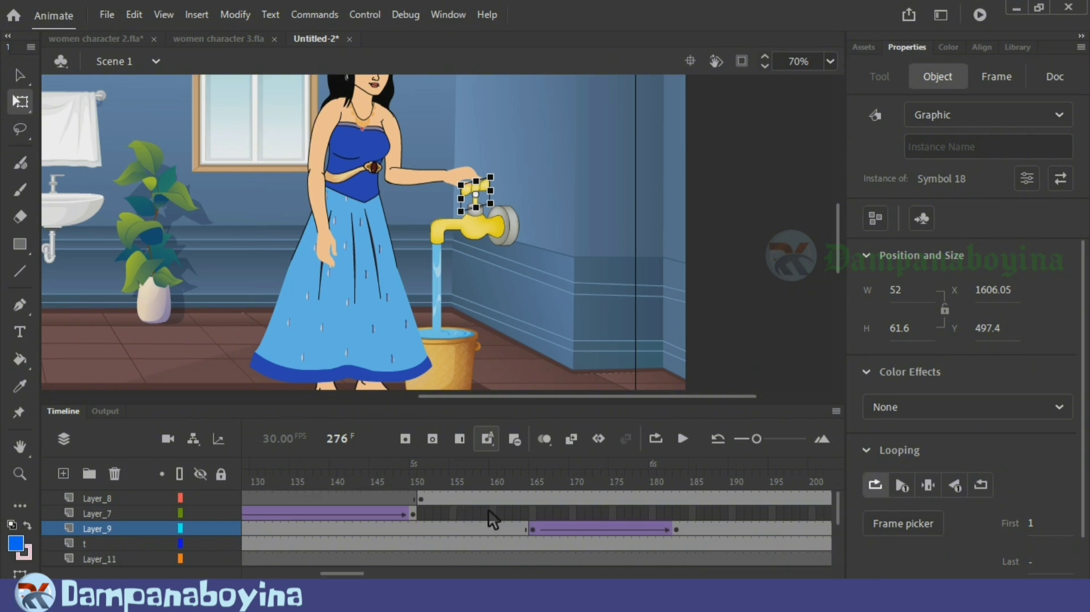
{"action": "left_click", "coordinate": [529, 473]}
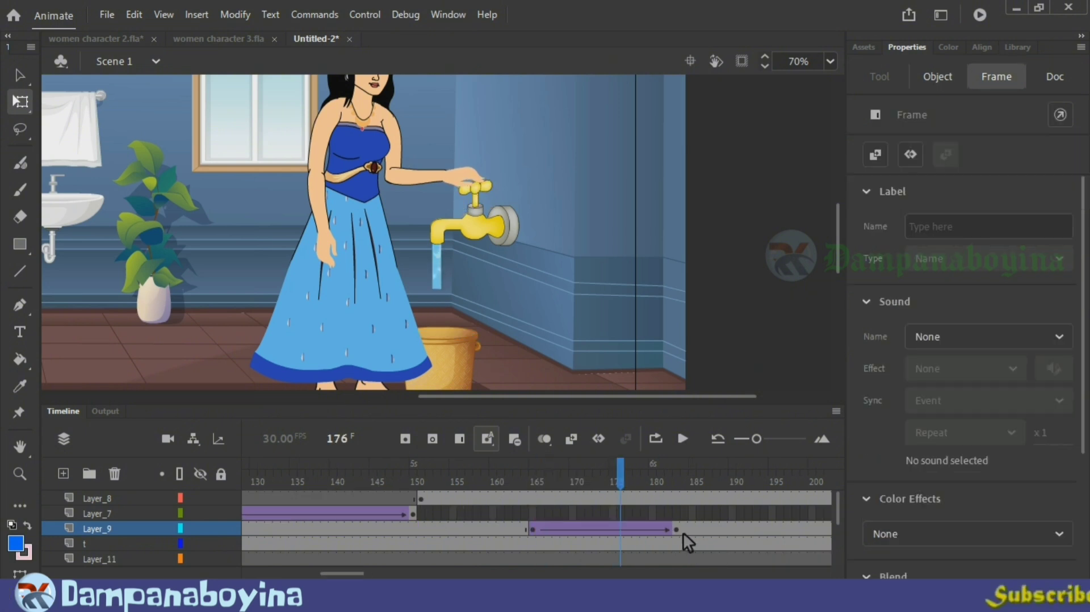
{"action": "left_click", "coordinate": [535, 528]}
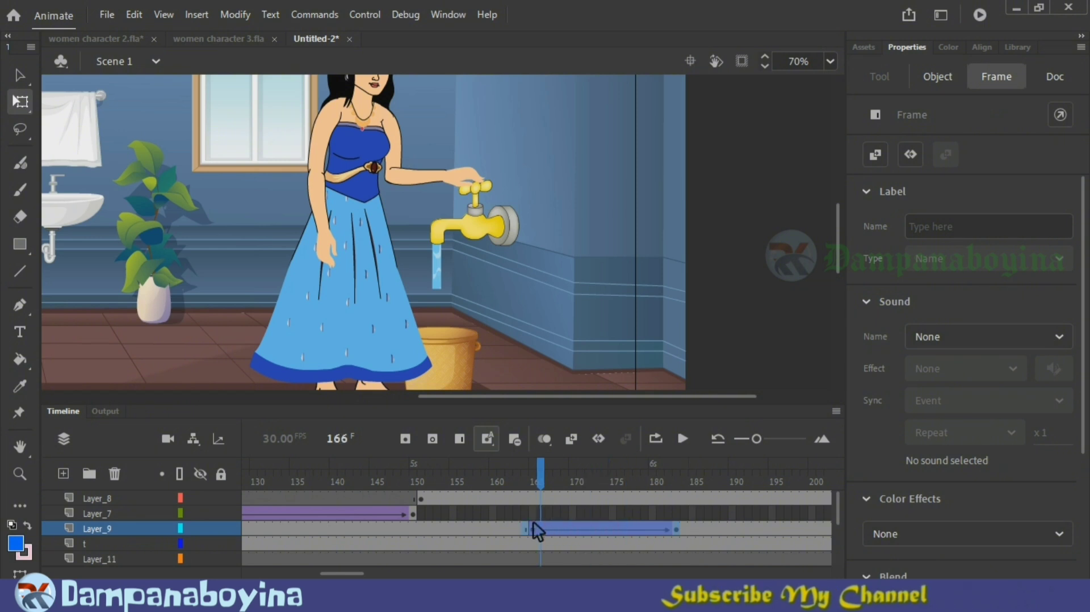
{"action": "left_click_drag", "start_coordinate": [563, 530], "coordinate": [540, 532]}
{"action": "right_click", "coordinate": [557, 530]}
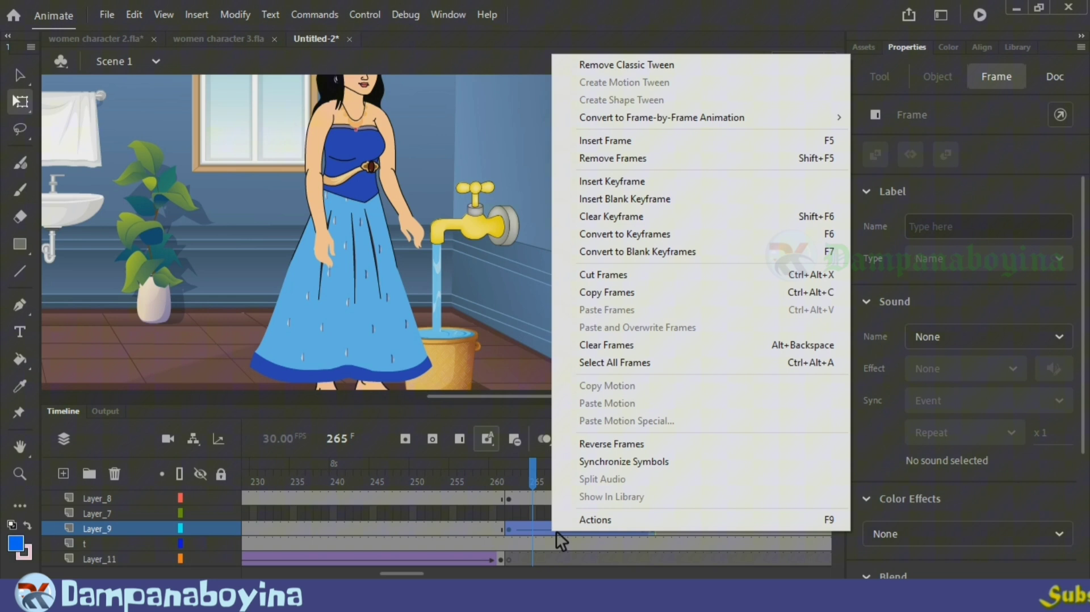
{"action": "left_click", "coordinate": [626, 447]}
Step: Move the reversed tap-handle tween on Layer_9 to start at frame 276, where the hand reaches the handle, and scrub through the turn
{"action": "left_click_drag", "start_coordinate": [534, 476], "coordinate": [428, 474]}
{"action": "key", "text": "Return"}
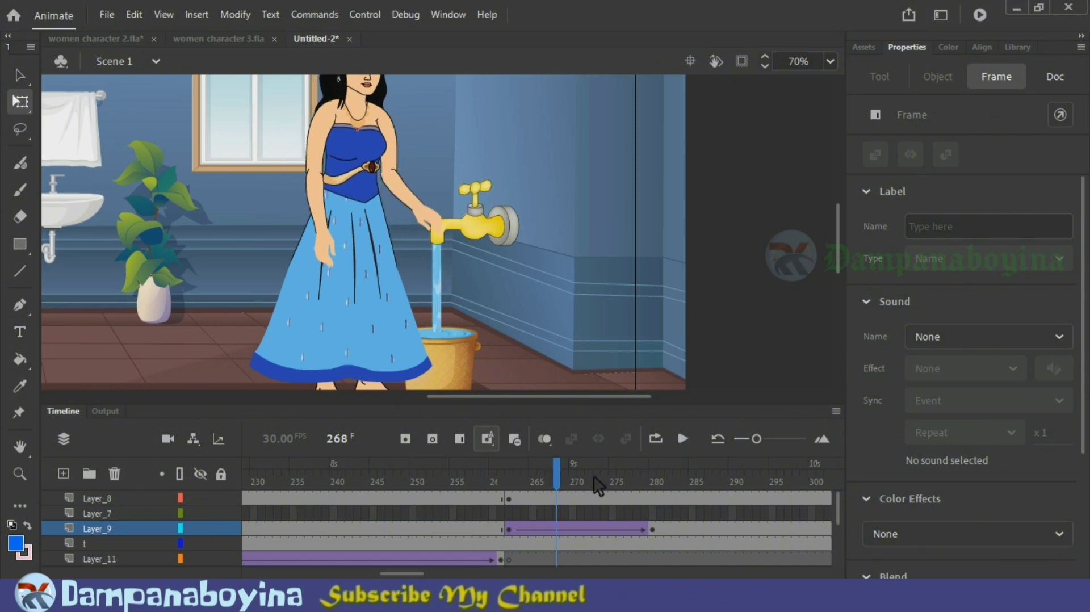
{"action": "left_click", "coordinate": [509, 480]}
{"action": "left_click_drag", "start_coordinate": [514, 480], "coordinate": [624, 497]}
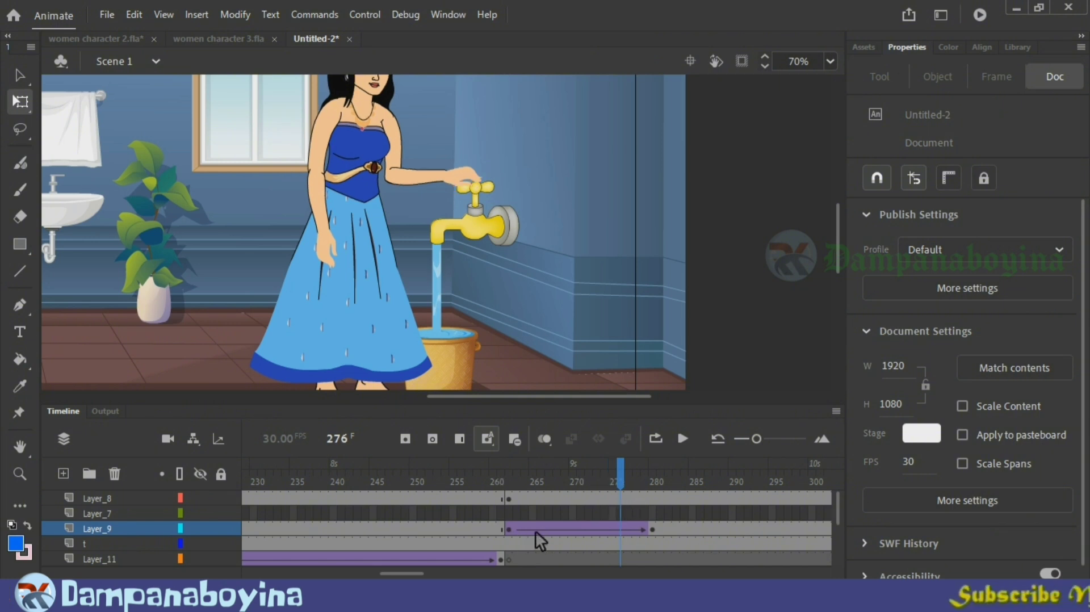
{"action": "left_click_drag", "start_coordinate": [653, 531], "coordinate": [626, 529]}
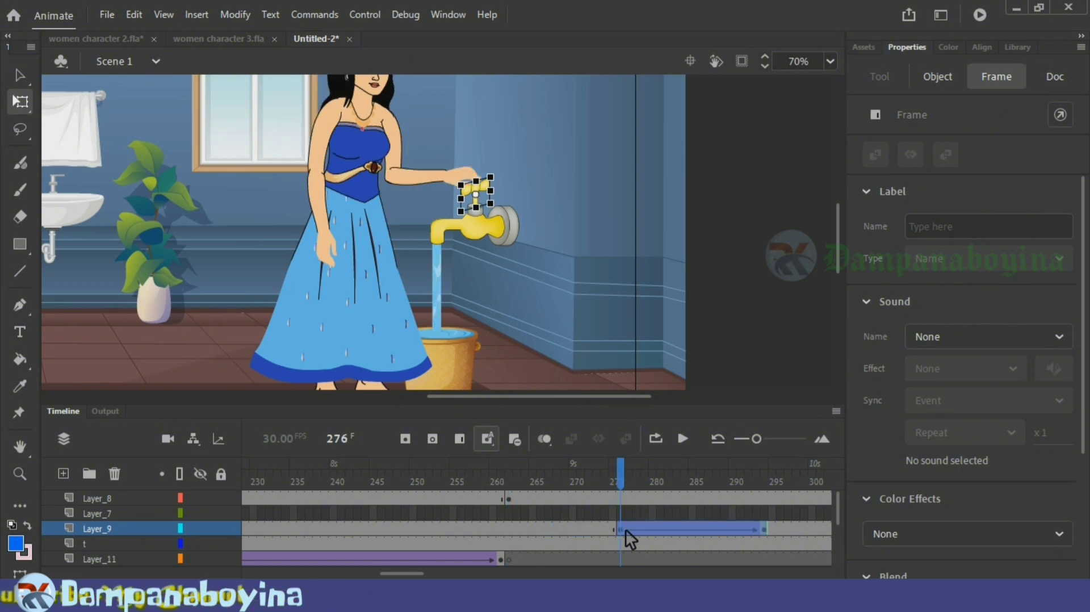
{"action": "left_click_drag", "start_coordinate": [602, 477], "coordinate": [630, 478]}
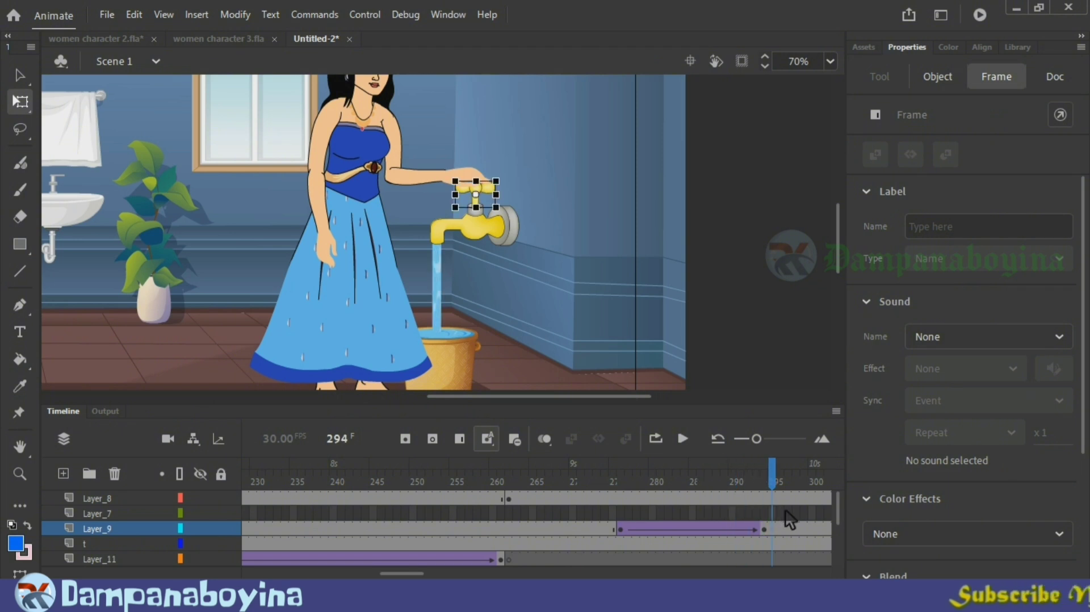
{"action": "left_click_drag", "start_coordinate": [785, 511], "coordinate": [771, 507]}
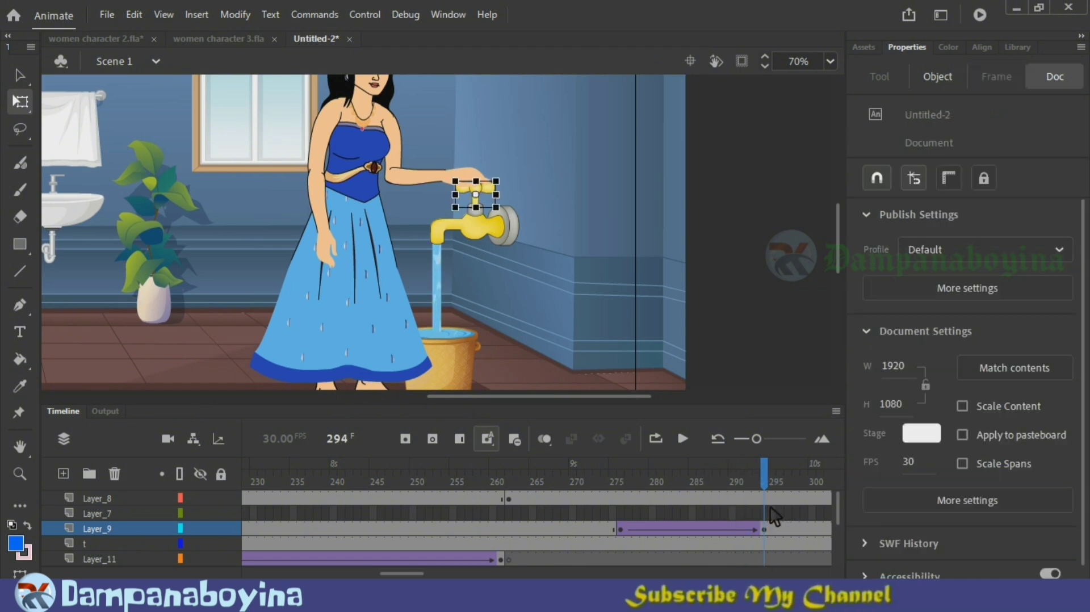
{"action": "left_click", "coordinate": [765, 480]}
{"action": "left_click", "coordinate": [766, 482]}
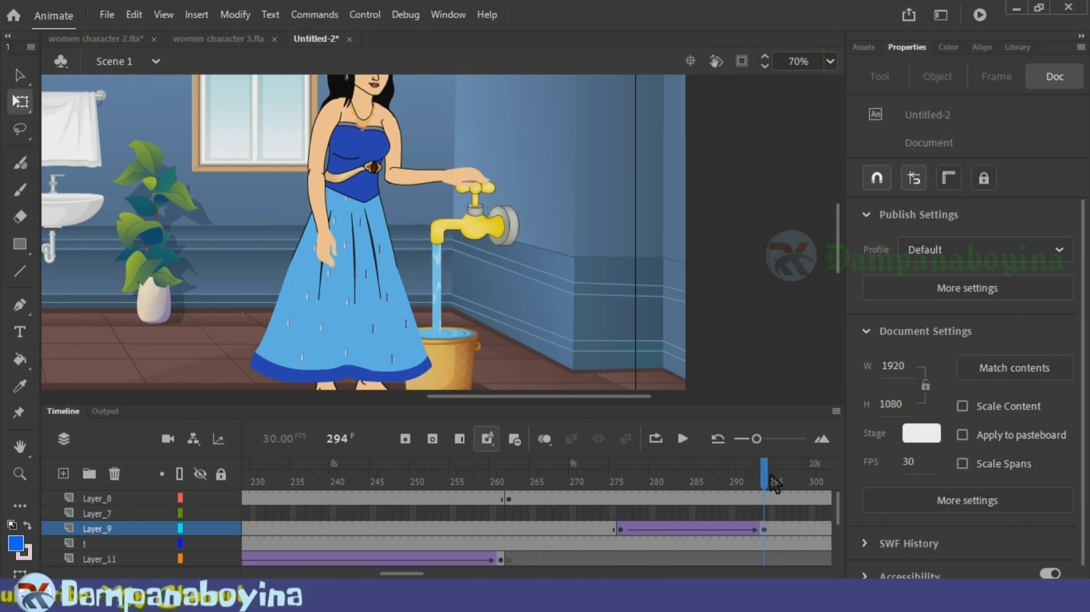
{"action": "left_click_drag", "start_coordinate": [621, 502], "coordinate": [763, 493]}
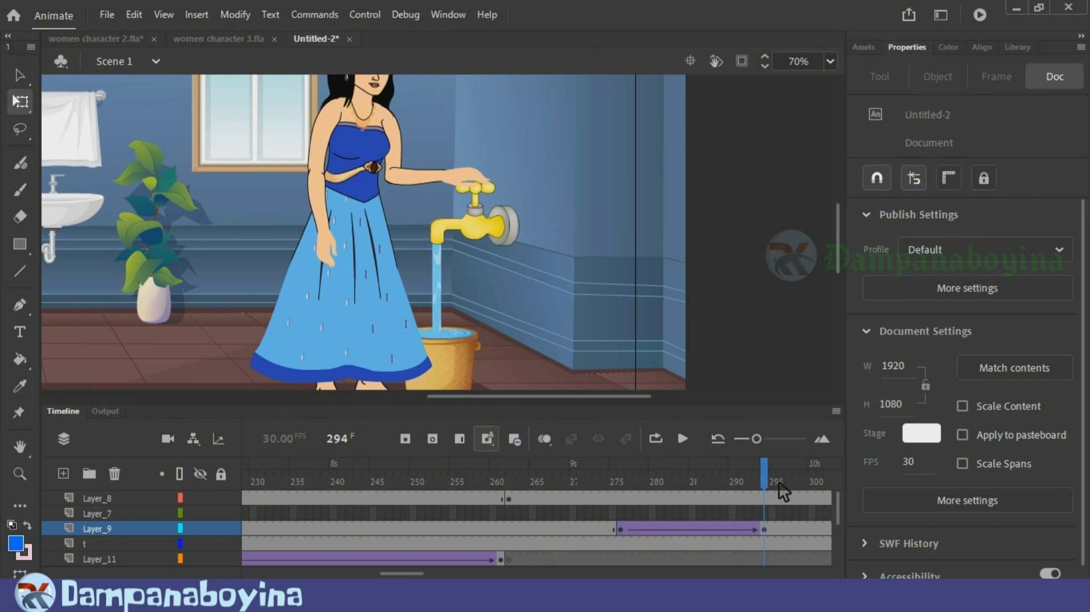
{"action": "left_click_drag", "start_coordinate": [833, 481], "coordinate": [774, 486]}
Step: Insert a keyframe at frame 320 on Layer_8 and set the woman graphic to play single frame 1
{"action": "left_click", "coordinate": [582, 500]}
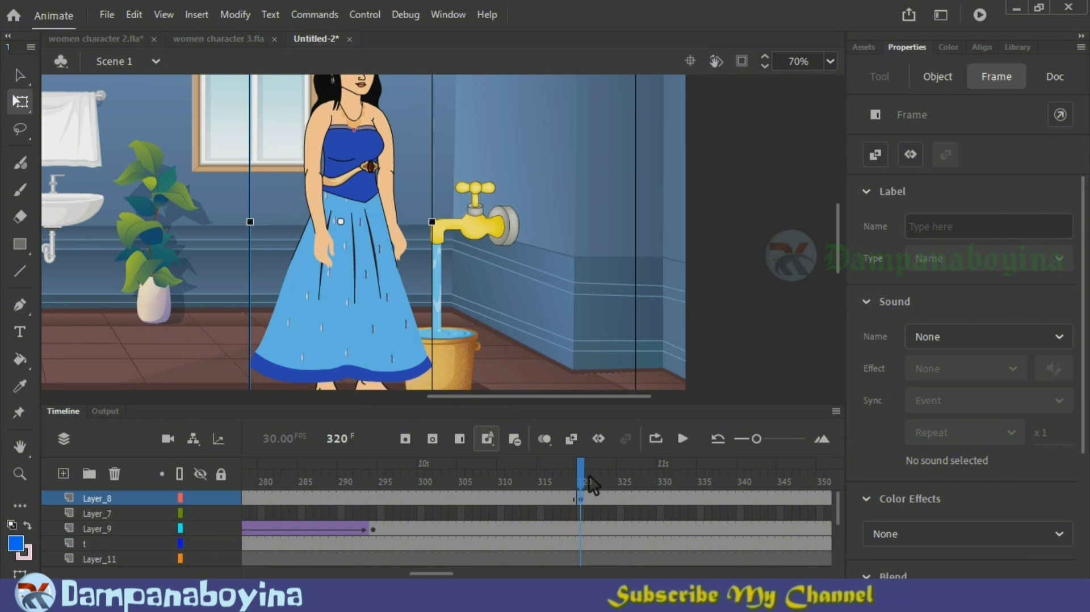
{"action": "mouse_move", "coordinate": [585, 481]}
{"action": "left_mouse_down"}
{"action": "mouse_move", "coordinate": [624, 483]}
{"action": "mouse_move", "coordinate": [589, 485]}
{"action": "left_mouse_up"}
{"action": "left_click", "coordinate": [585, 486]}
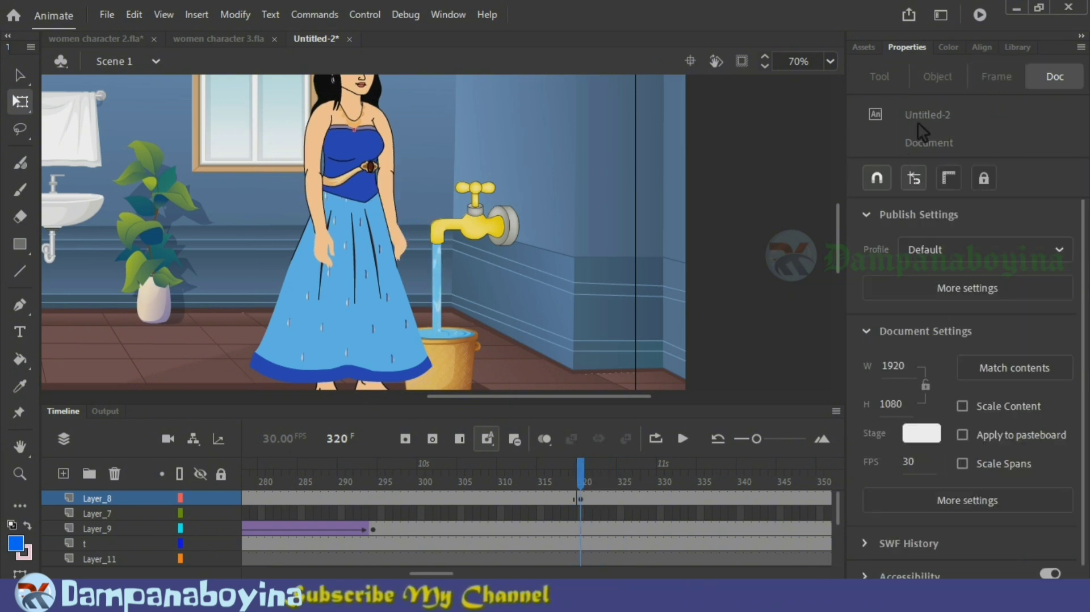
{"action": "left_click", "coordinate": [582, 500]}
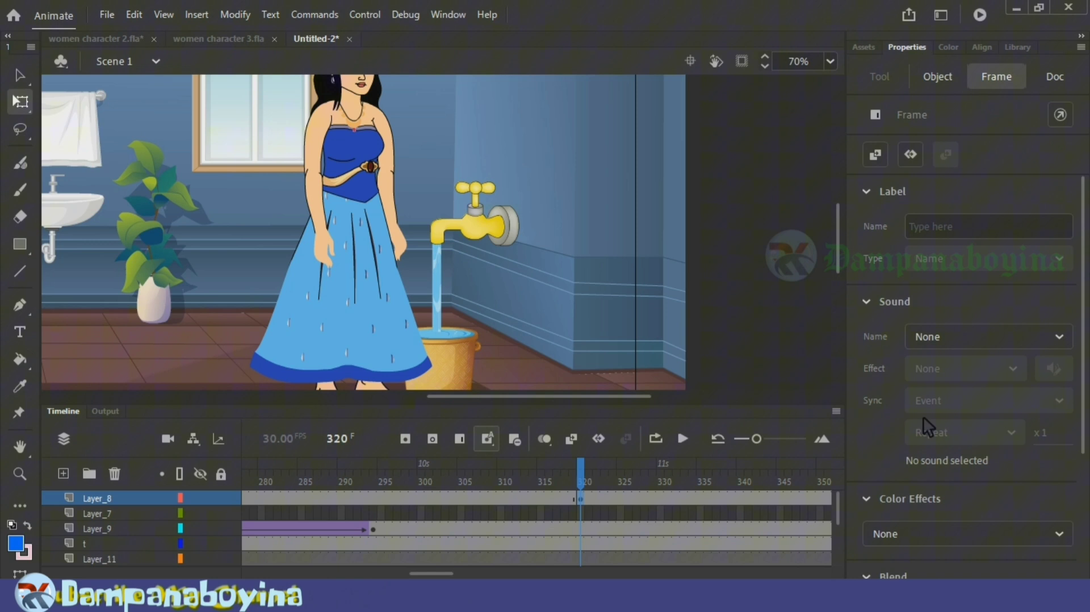
{"action": "left_click", "coordinate": [938, 79]}
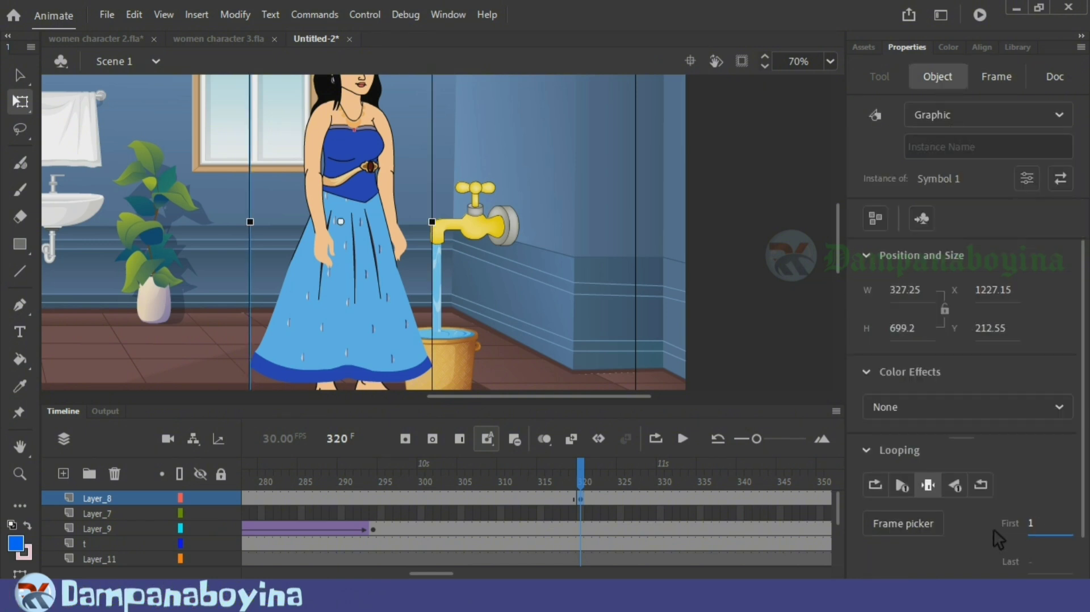
{"action": "left_click", "coordinate": [364, 465]}
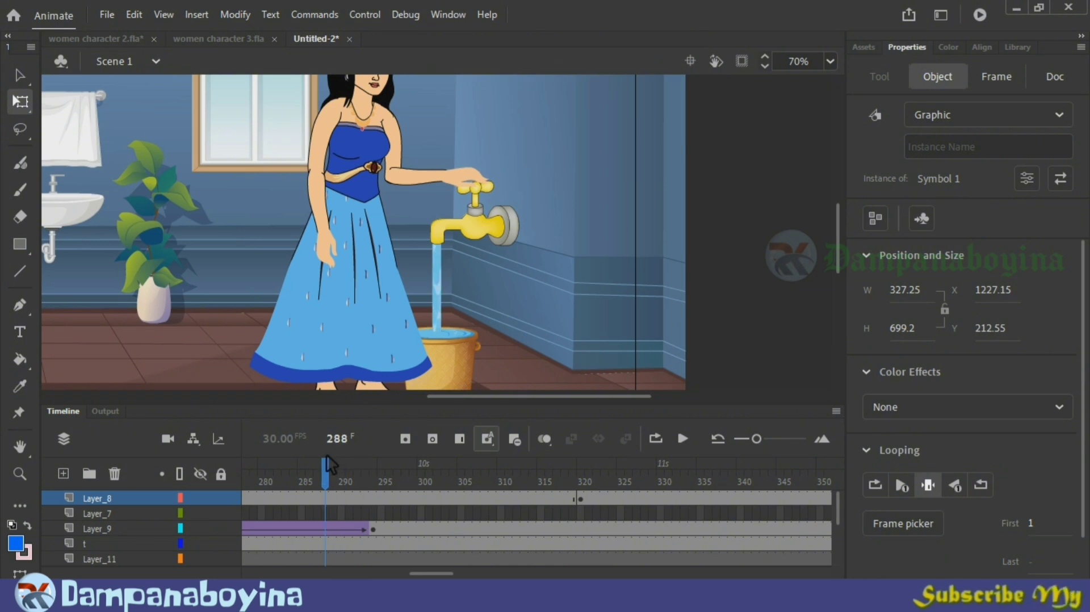
{"action": "mouse_move", "coordinate": [330, 464]}
{"action": "left_mouse_down"}
{"action": "mouse_move", "coordinate": [193, 480]}
{"action": "mouse_move", "coordinate": [490, 505]}
{"action": "left_mouse_up"}
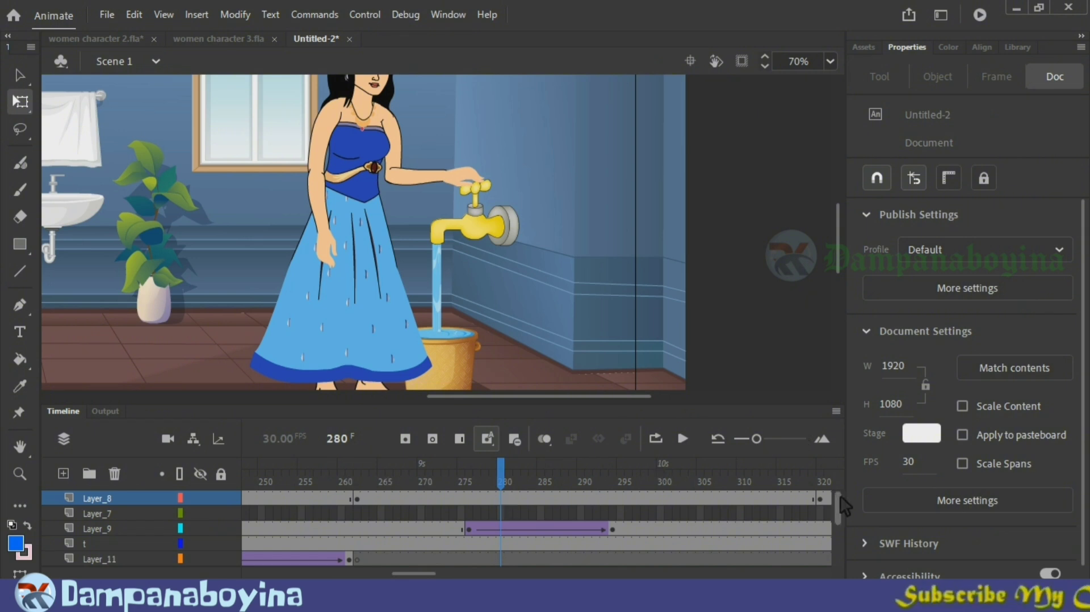
Step: Insert keyframes at frames 280 and 299 on the water layer w
{"action": "left_click", "coordinate": [503, 543]}
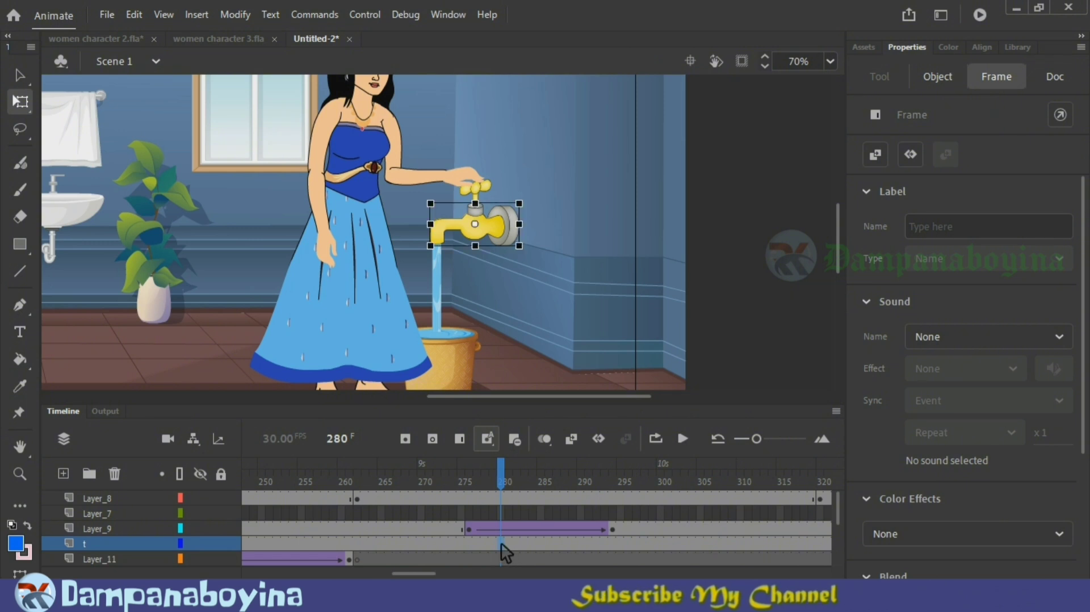
{"action": "scroll", "coordinate": [503, 549], "scroll_direction": "down", "scroll_amount": 1}
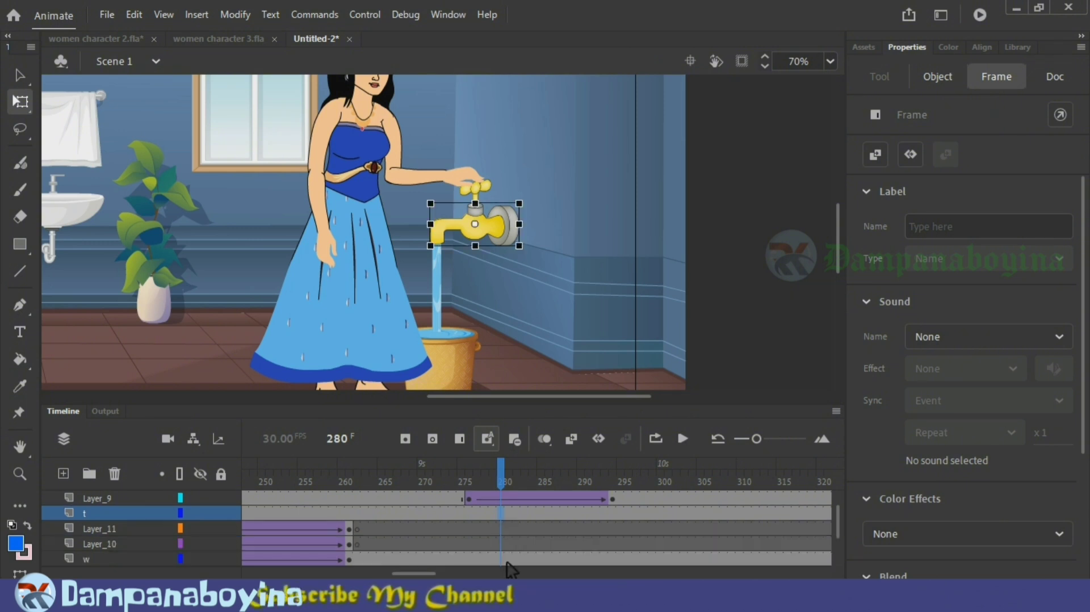
{"action": "left_click", "coordinate": [507, 560]}
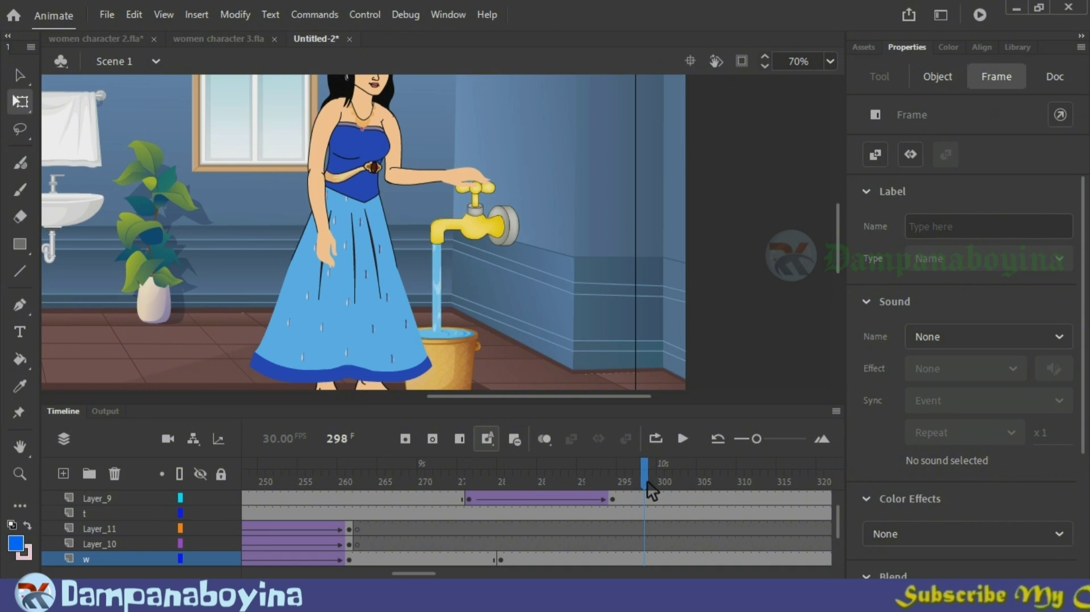
{"action": "mouse_move", "coordinate": [648, 486]}
{"action": "left_mouse_down"}
{"action": "mouse_move", "coordinate": [659, 469]}
{"action": "mouse_move", "coordinate": [653, 486]}
{"action": "left_mouse_up"}
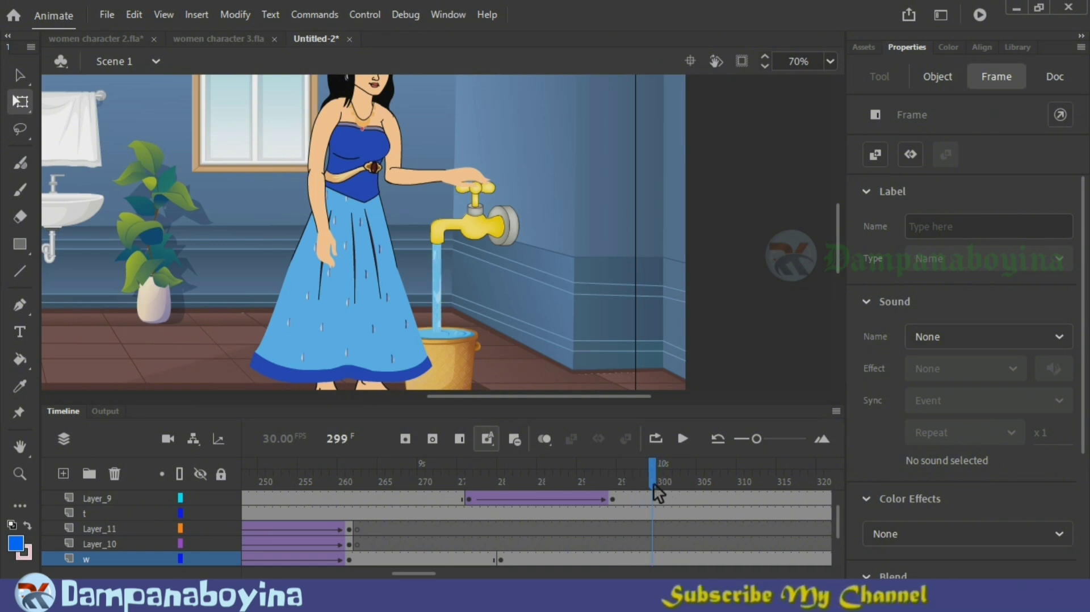
{"action": "left_click", "coordinate": [653, 560]}
{"action": "key", "text": "F6"}
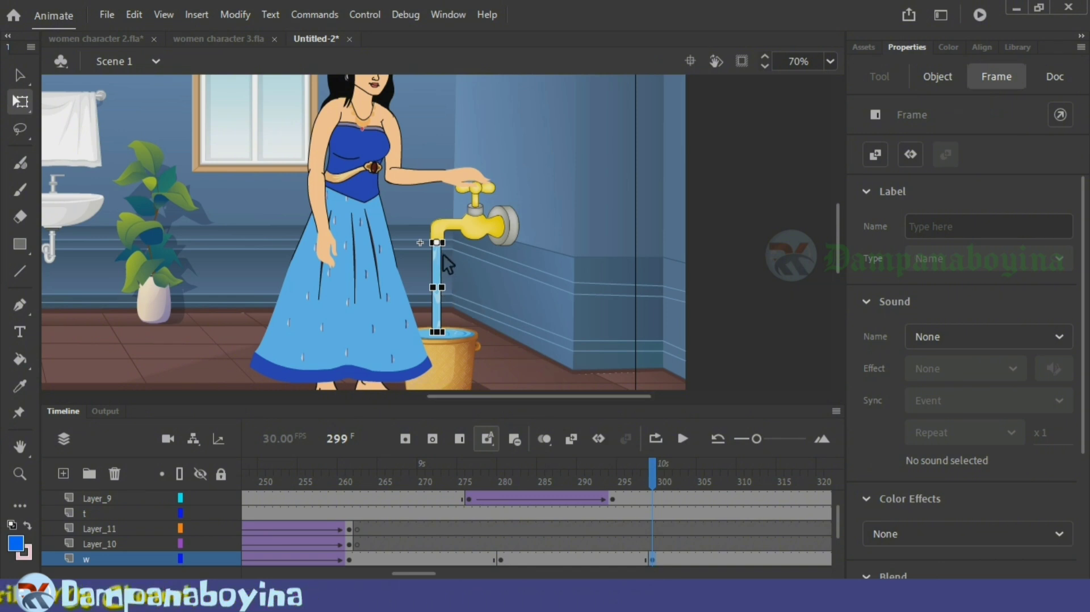
Step: At frame 299, move the water stream's transformation point to its lower end and shrink its height down into the bucket
{"action": "key", "text": "ctrl+equal"}
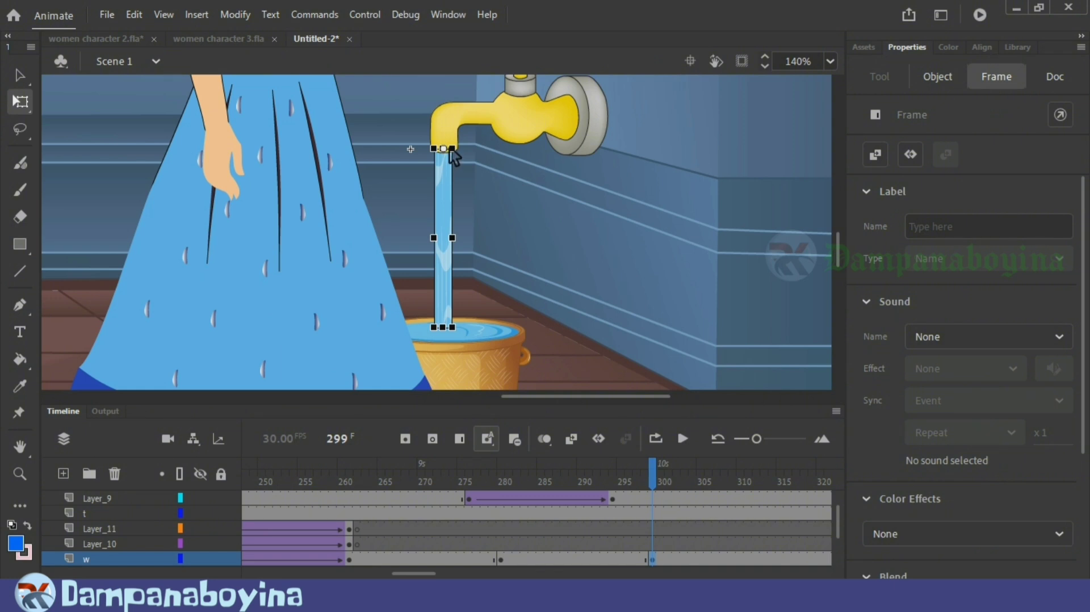
{"action": "left_click", "coordinate": [447, 327]}
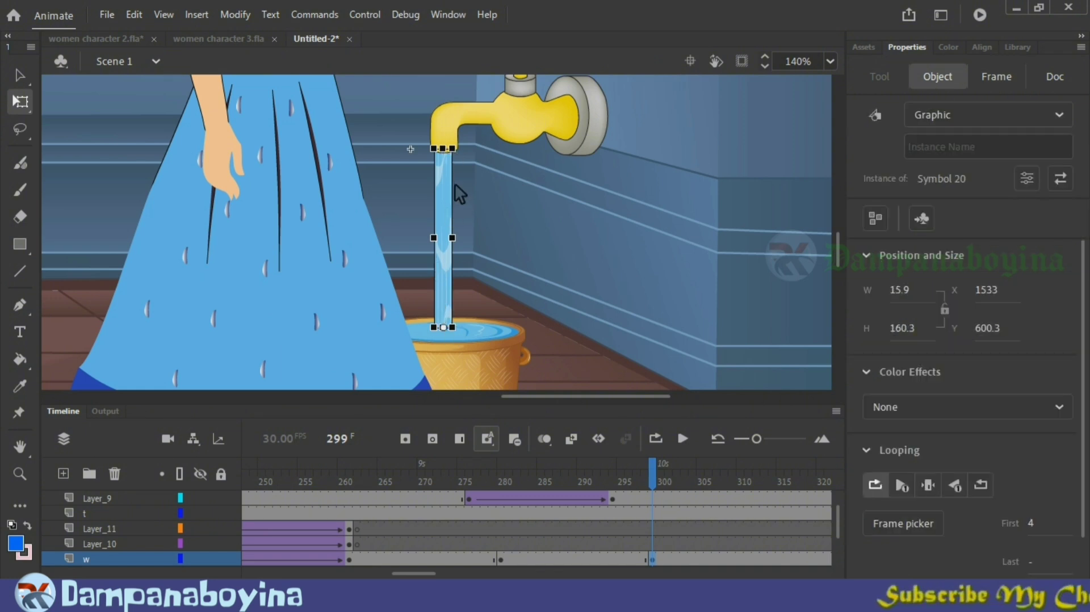
{"action": "left_click_drag", "start_coordinate": [446, 149], "coordinate": [452, 328]}
{"action": "left_click", "coordinate": [511, 357]}
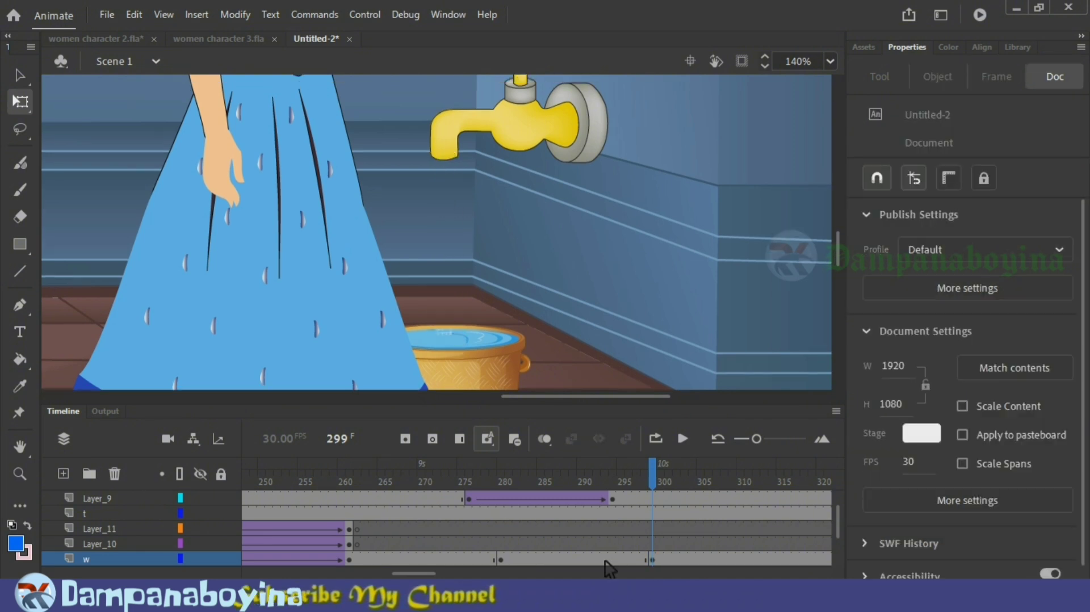
Step: Create a classic tween between frames 280 and 299 on layer w and scrub through the water running out
{"action": "right_click", "coordinate": [605, 561]}
{"action": "left_click", "coordinate": [680, 96]}
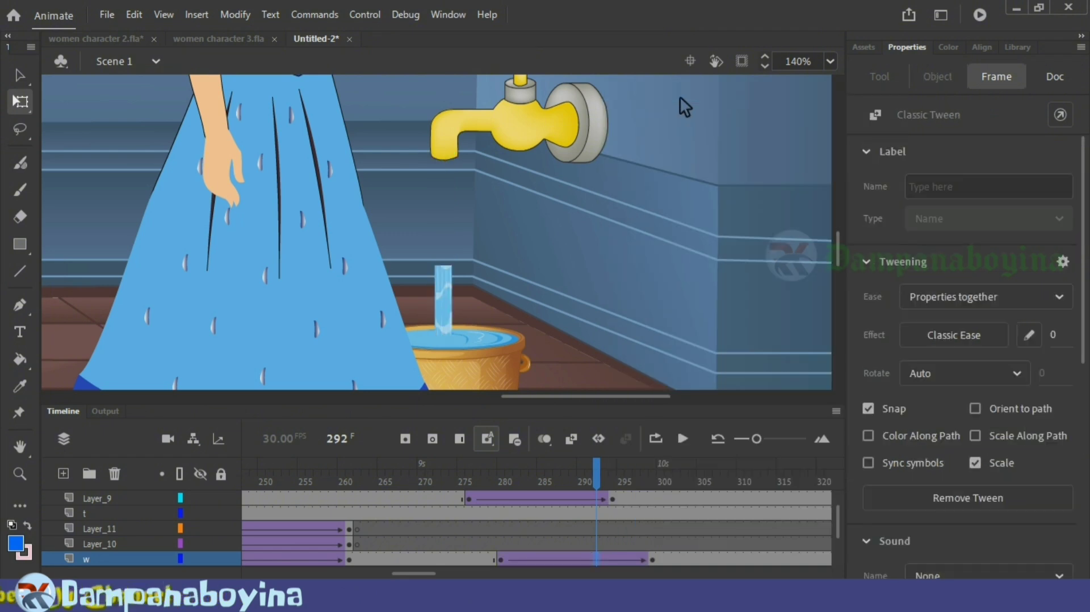
{"action": "left_click_drag", "start_coordinate": [542, 477], "coordinate": [503, 480]}
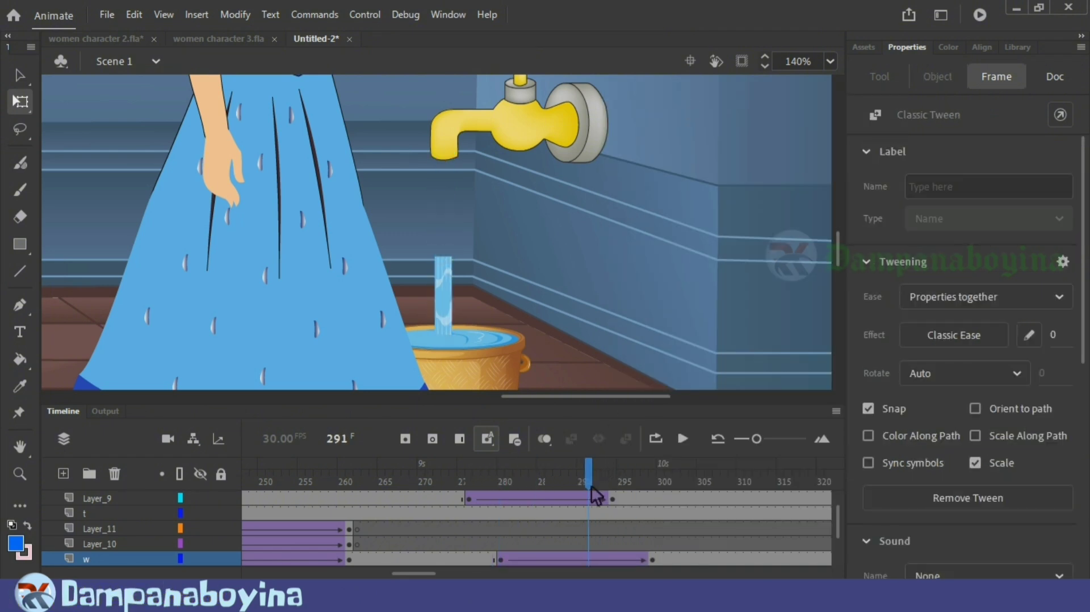
{"action": "mouse_move", "coordinate": [673, 499]}
{"action": "left_mouse_down"}
{"action": "mouse_move", "coordinate": [530, 496]}
{"action": "mouse_move", "coordinate": [591, 489]}
{"action": "mouse_move", "coordinate": [662, 504]}
{"action": "left_mouse_up"}
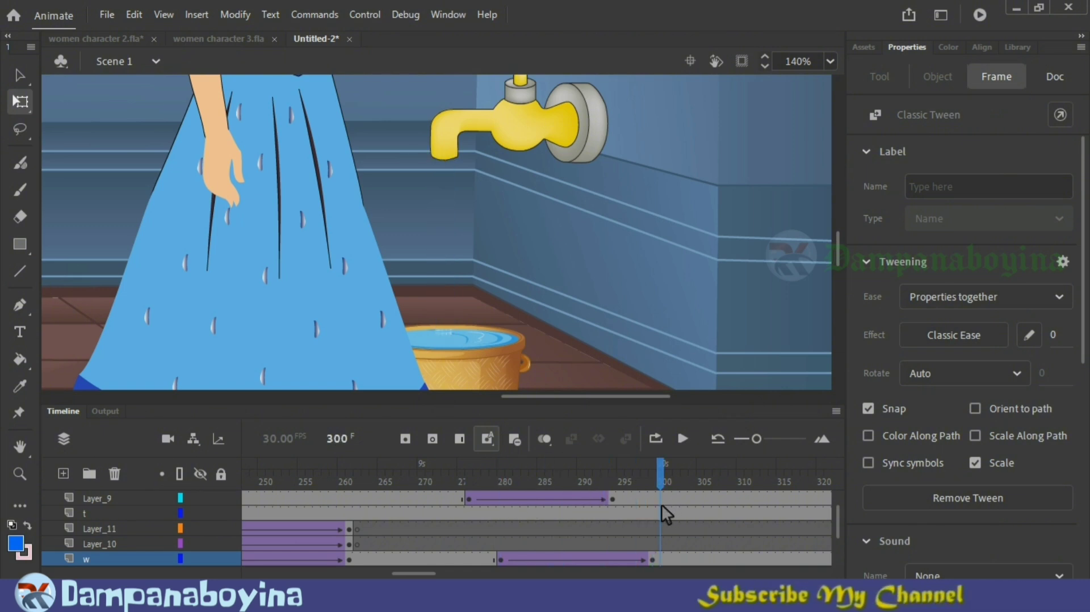
Step: Insert frames into the Layer_10 tween so the splash drops continue until frame 296
{"action": "left_click", "coordinate": [354, 531]}
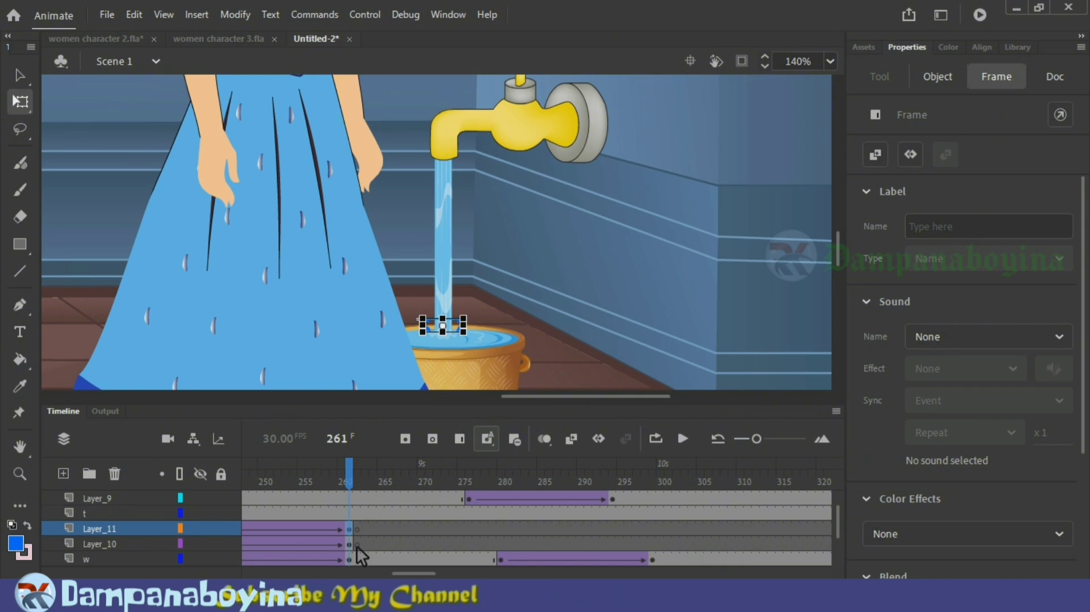
{"action": "left_click", "coordinate": [357, 545]}
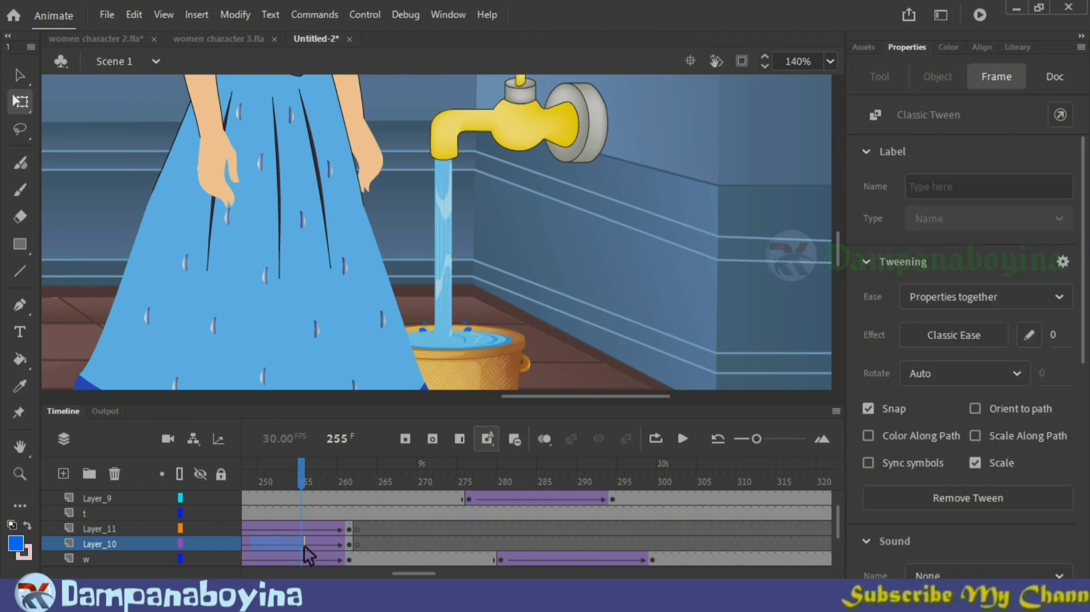
{"action": "key", "text": "F5"}
{"action": "key", "text": "F5"}
{"action": "key", "text": "F5"}
Step: Extend the splash tween on Layer_10 with more frames, trim the surplus so it ends at frame 298, and scrub through it
{"action": "key", "text": "F5"}
{"action": "key", "text": "F5"}
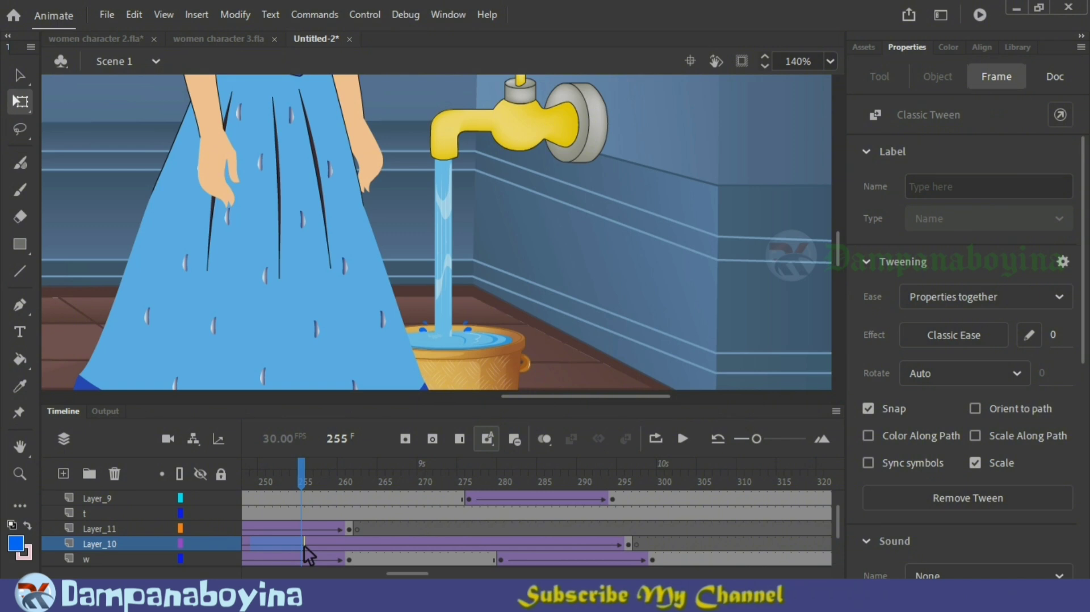
{"action": "key", "text": "F5"}
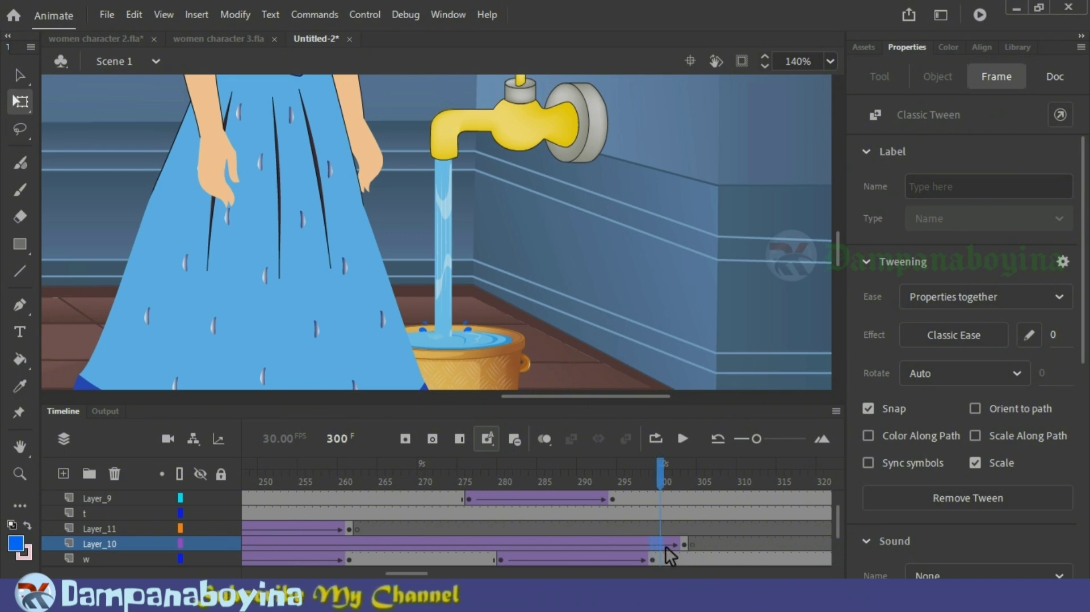
{"action": "left_click_drag", "start_coordinate": [653, 544], "coordinate": [678, 546]}
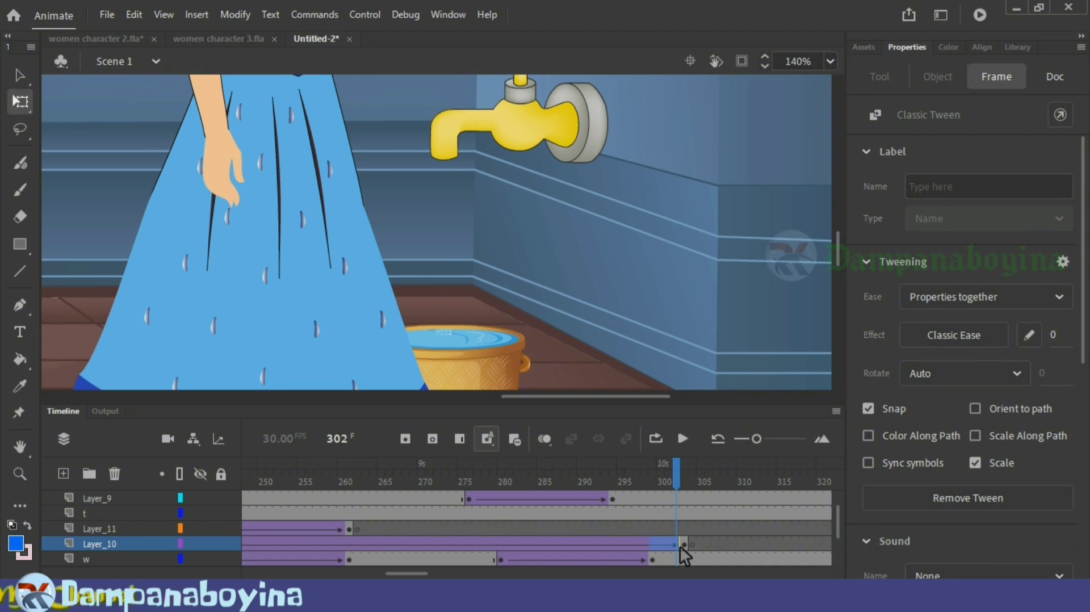
{"action": "key", "text": "shift+F5"}
{"action": "left_click", "coordinate": [711, 541]}
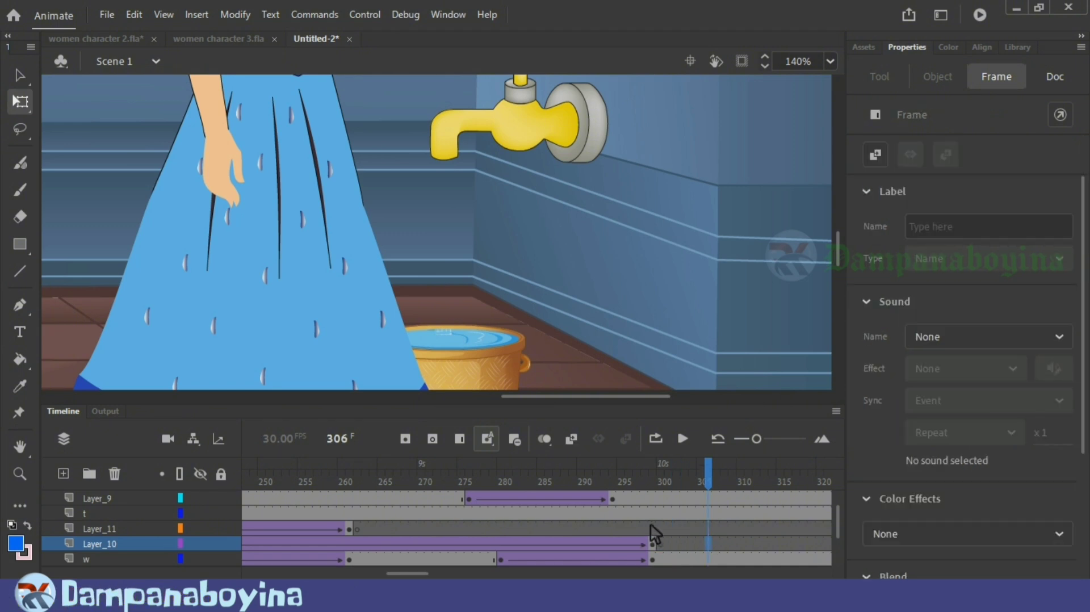
{"action": "left_click_drag", "start_coordinate": [585, 486], "coordinate": [653, 551]}
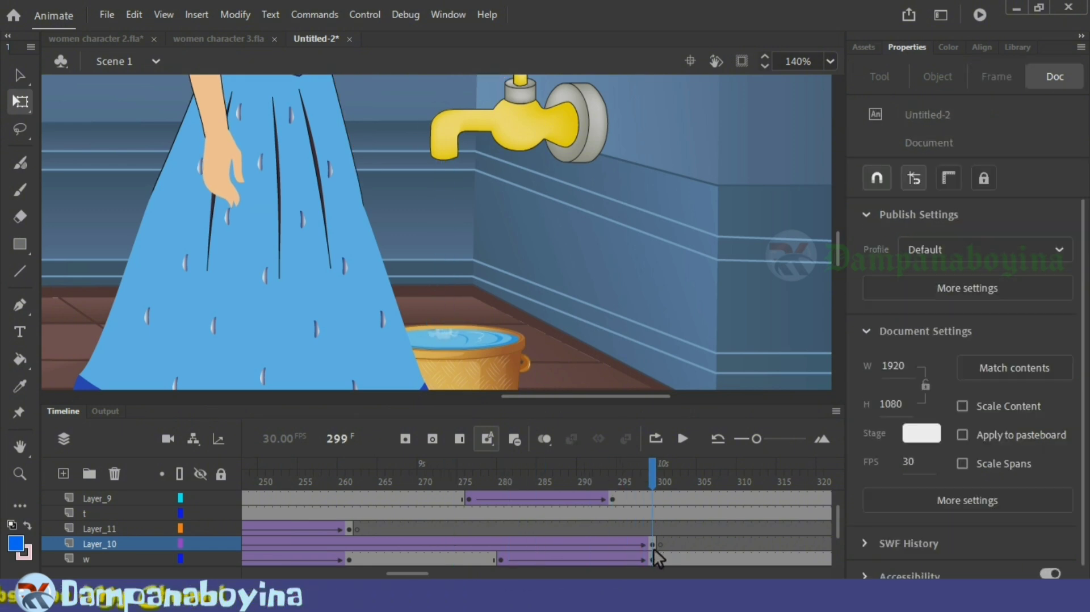
{"action": "left_click", "coordinate": [618, 541]}
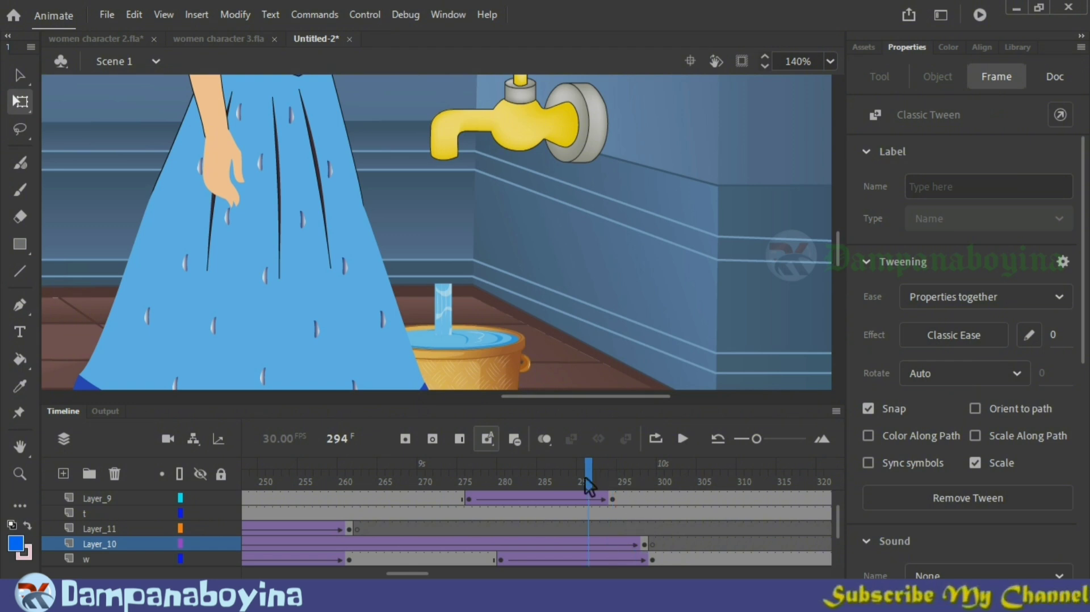
{"action": "left_click_drag", "start_coordinate": [615, 477], "coordinate": [669, 496]}
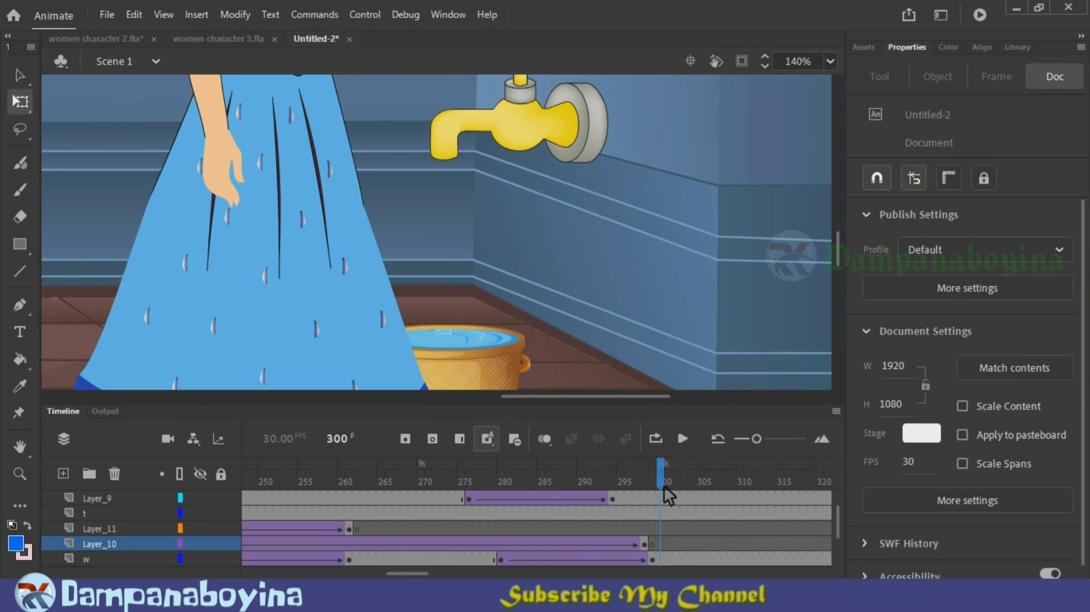
Step: Play through the ending and remove all frames after frame 332 on every layer
{"action": "key", "text": "ctrl+minus"}
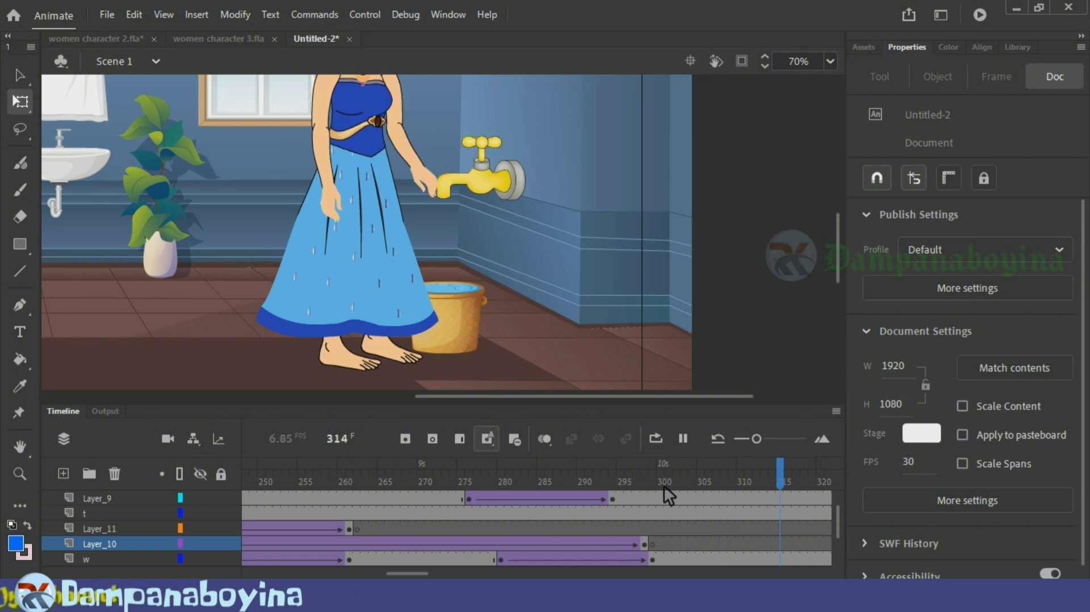
{"action": "key", "text": "Return"}
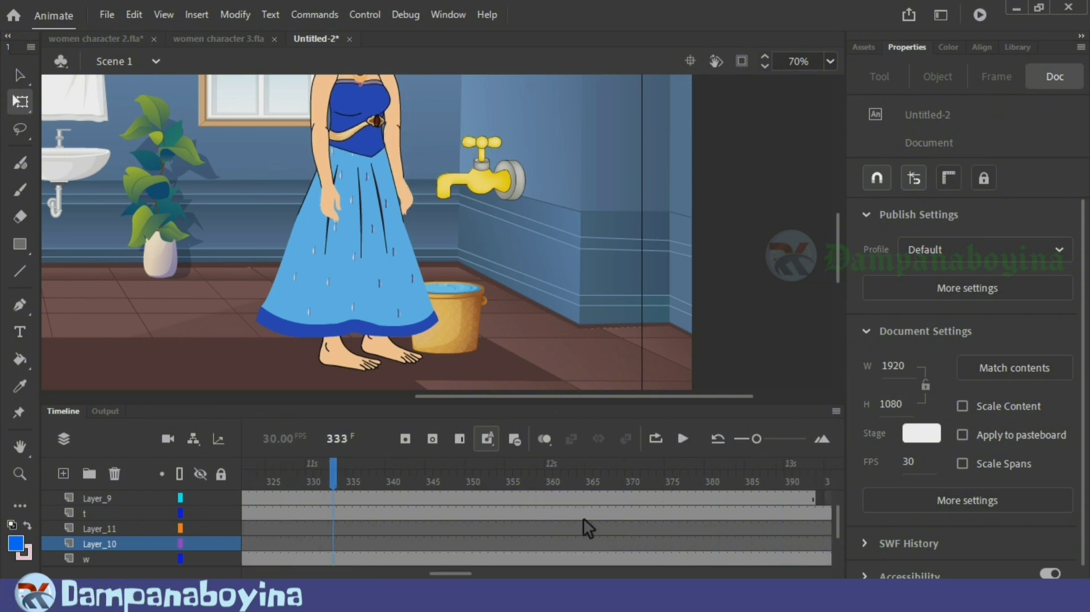
{"action": "left_click_drag", "start_coordinate": [464, 573], "coordinate": [446, 575]}
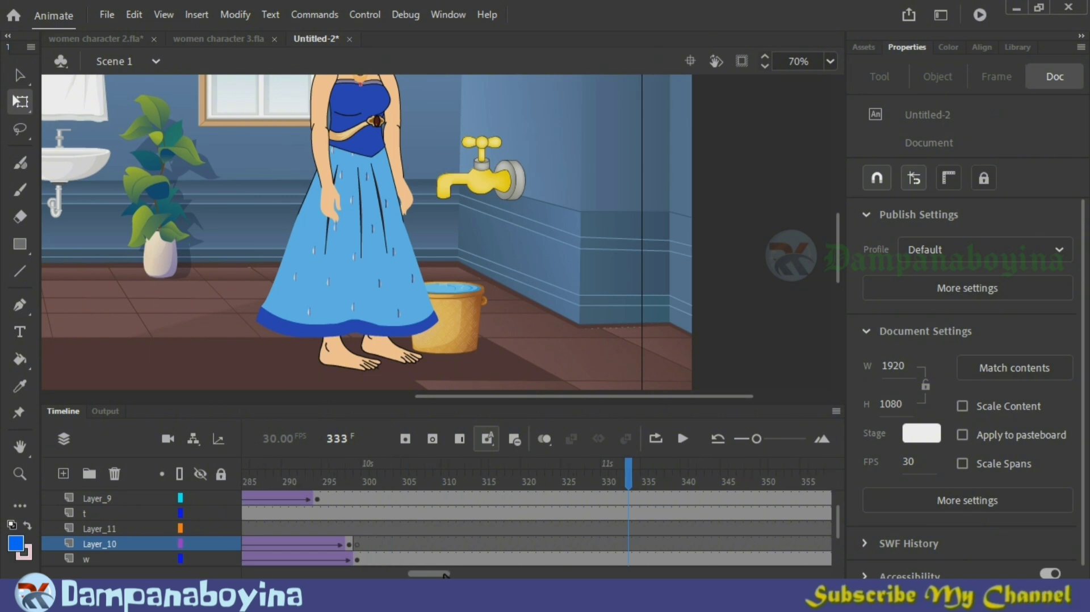
{"action": "scroll", "coordinate": [571, 534], "scroll_direction": "up", "scroll_amount": 2}
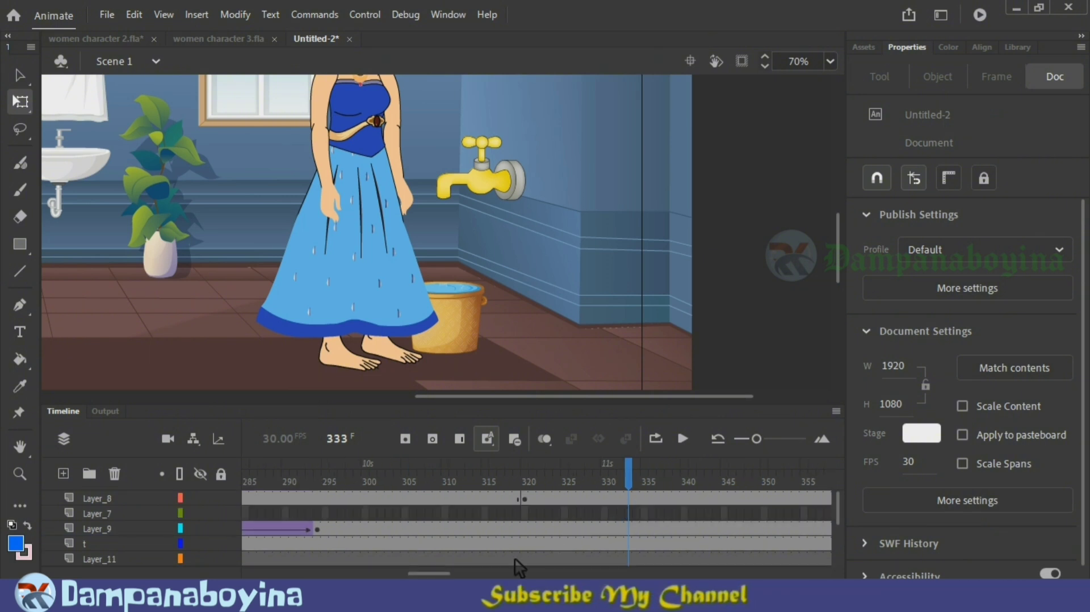
{"action": "left_click_drag", "start_coordinate": [447, 575], "coordinate": [450, 574]}
{"action": "left_click_drag", "start_coordinate": [573, 498], "coordinate": [837, 561]}
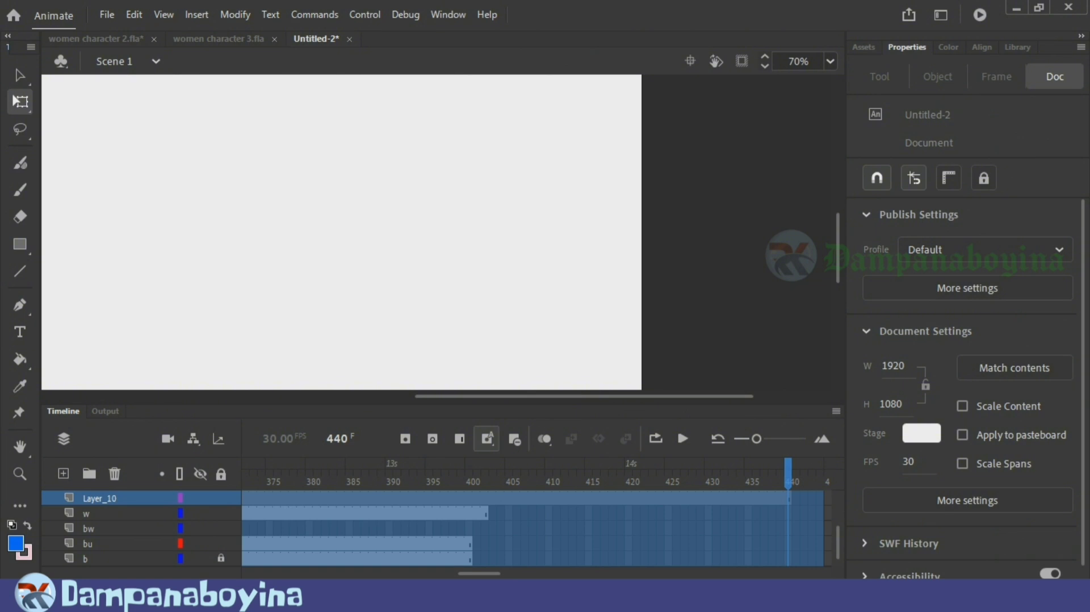
{"action": "right_click", "coordinate": [426, 518]}
{"action": "left_click", "coordinate": [496, 139]}
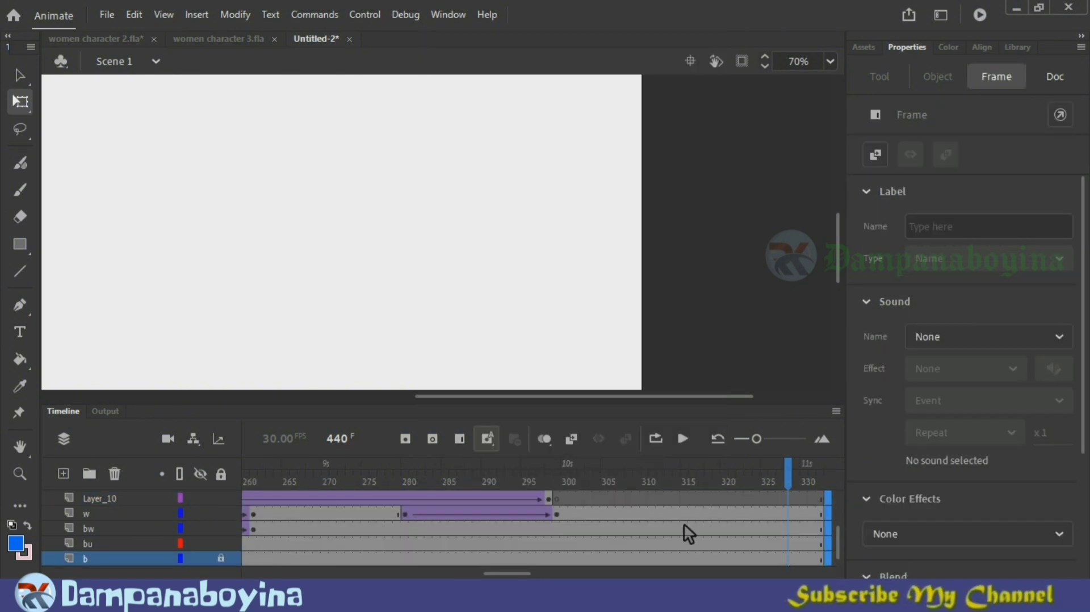
{"action": "scroll", "coordinate": [690, 523], "scroll_direction": "up", "scroll_amount": 3}
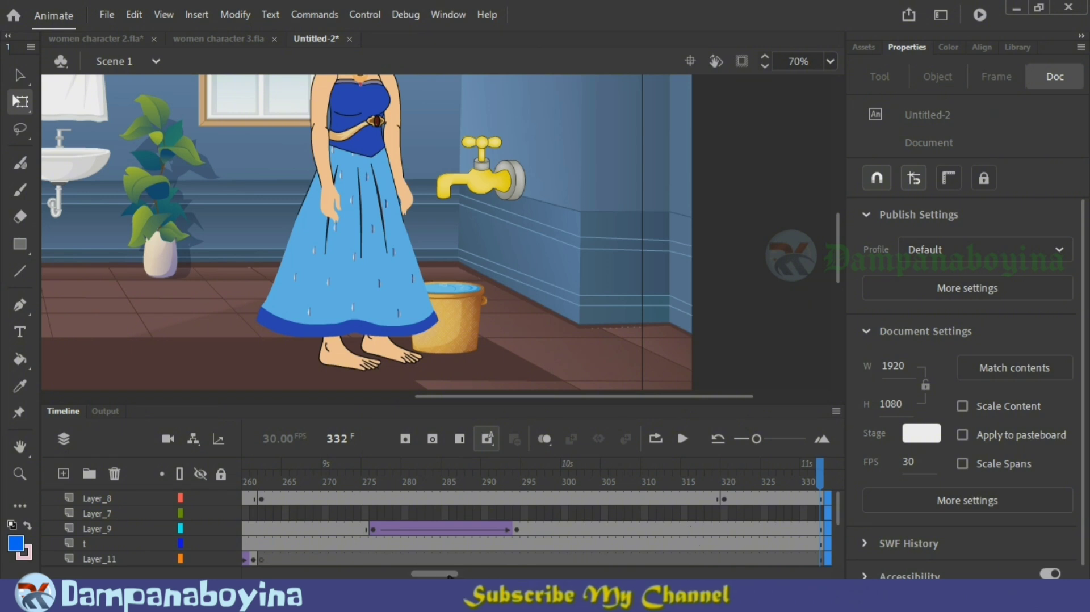
Step: Bring the whole washroom scene into view and play back the shortened animation
{"action": "left_click_drag", "start_coordinate": [448, 575], "coordinate": [278, 575]}
{"action": "left_click_drag", "start_coordinate": [632, 398], "coordinate": [540, 399]}
{"action": "key", "text": "ctrl+minus"}
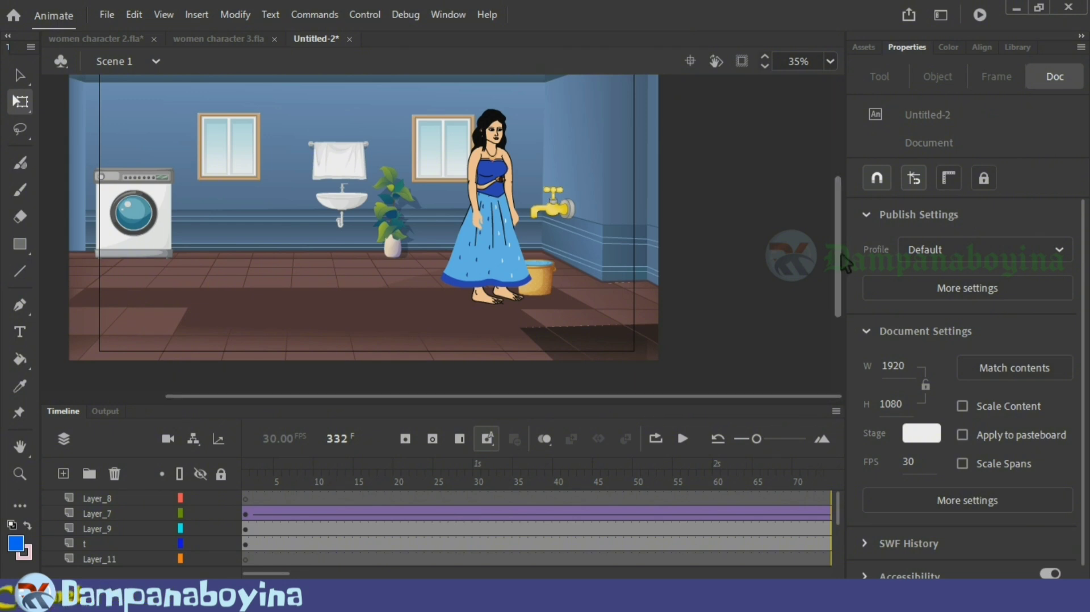
{"action": "left_click_drag", "start_coordinate": [669, 407], "coordinate": [568, 402]}
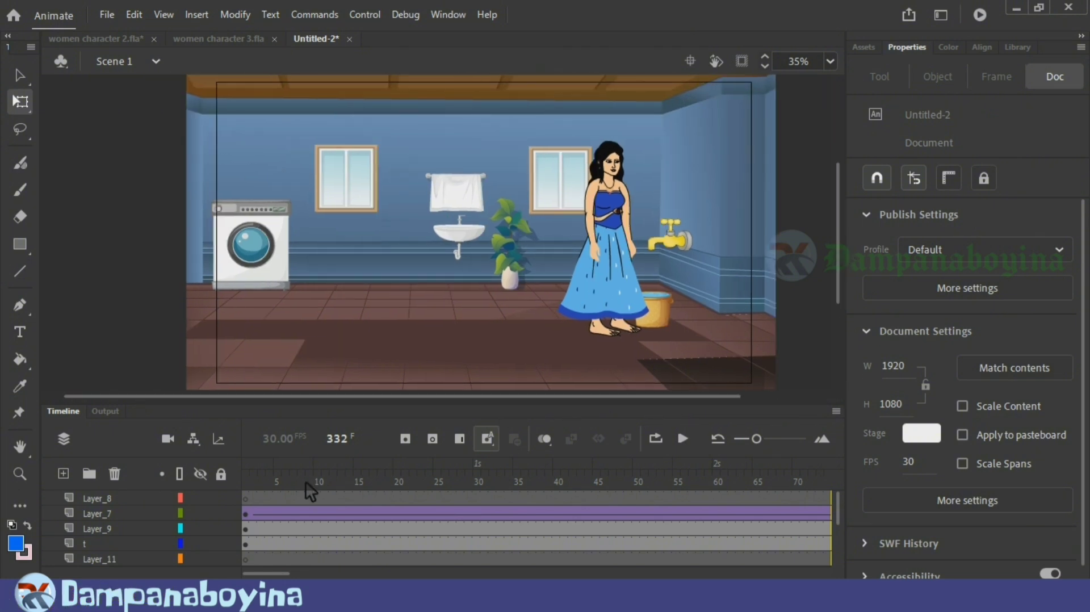
{"action": "key", "text": "Return"}
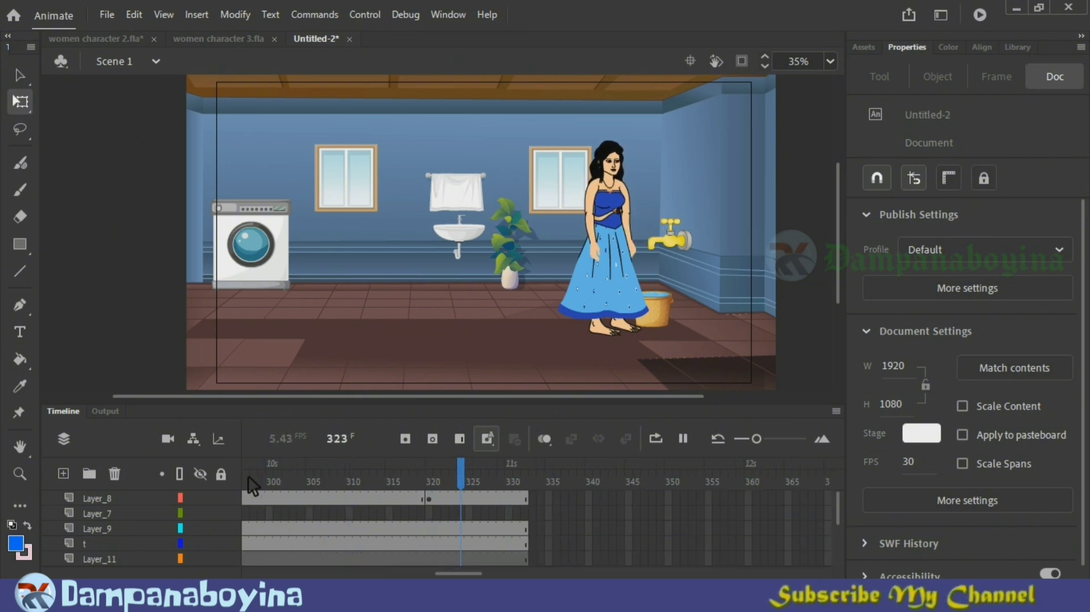
Step: Add a camera to the scene with the playhead at frame 1
{"action": "left_click", "coordinate": [96, 513]}
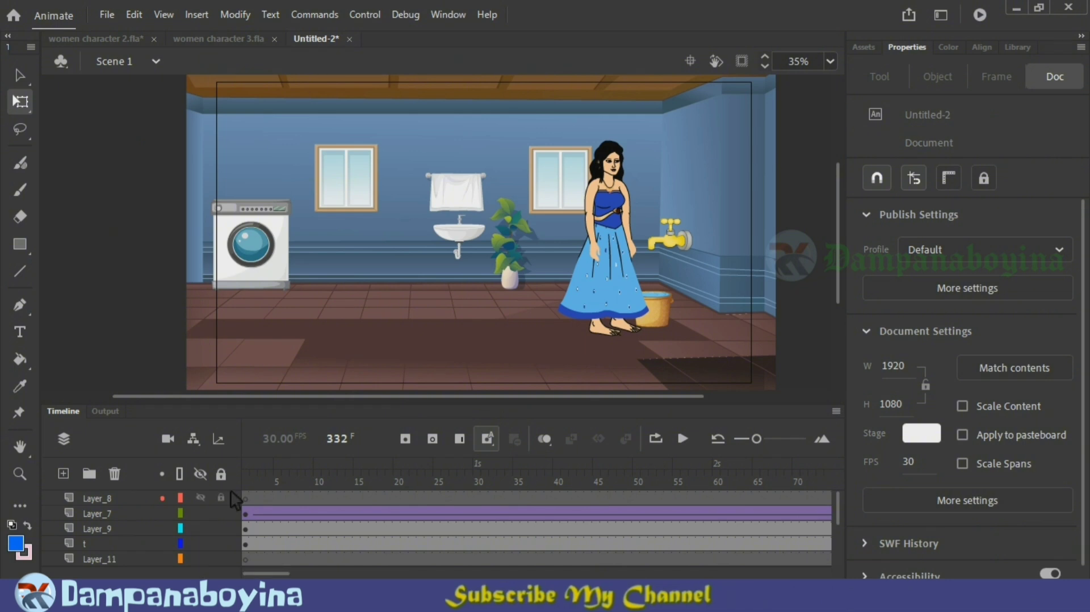
{"action": "left_click", "coordinate": [110, 497]}
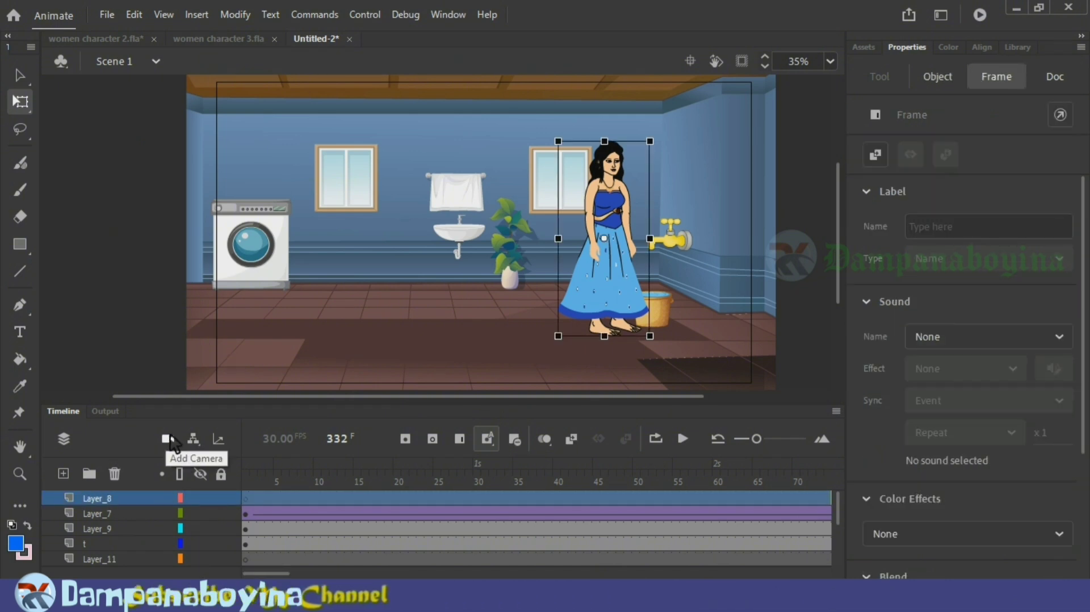
{"action": "left_click", "coordinate": [247, 500]}
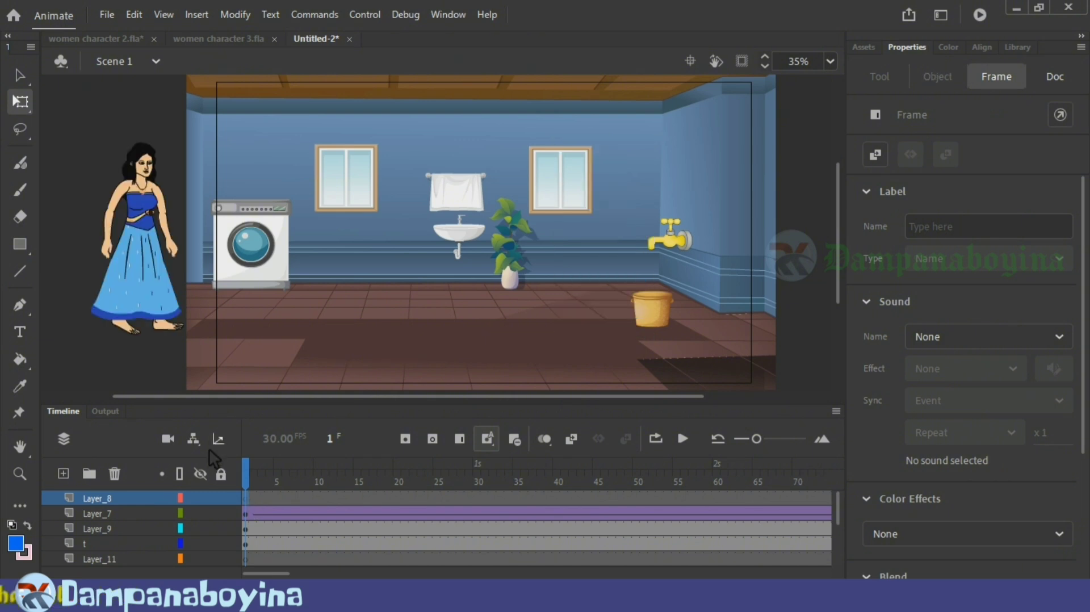
{"action": "left_click", "coordinate": [168, 438]}
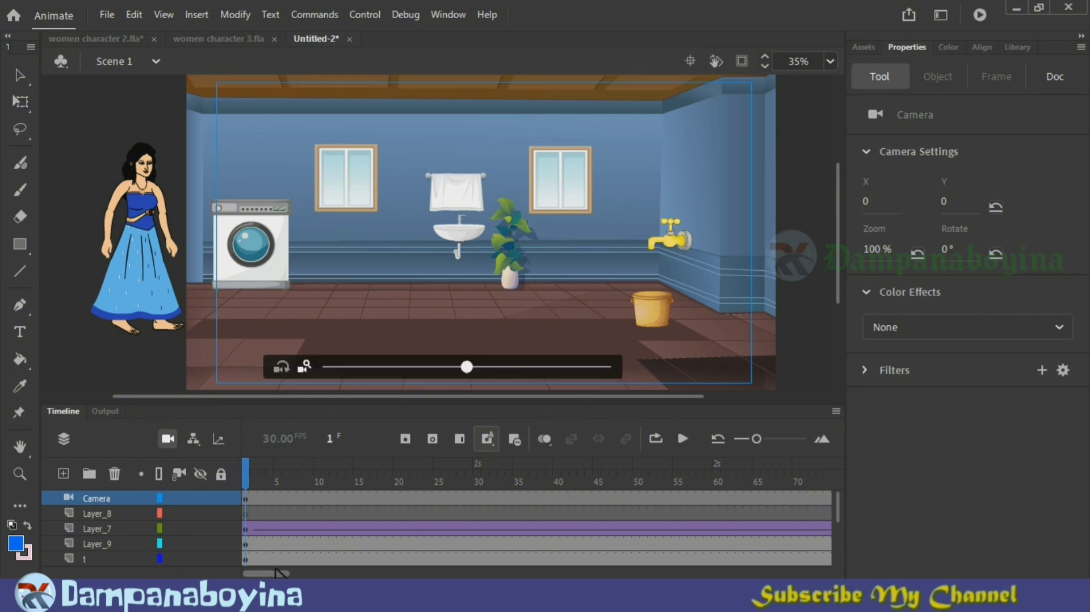
Step: Insert a Camera keyframe at frame 151 and frame the woman and tap at 165% zoom, X -532, Y 75
{"action": "left_click_drag", "start_coordinate": [267, 574], "coordinate": [386, 574]}
{"action": "left_click", "coordinate": [349, 482]}
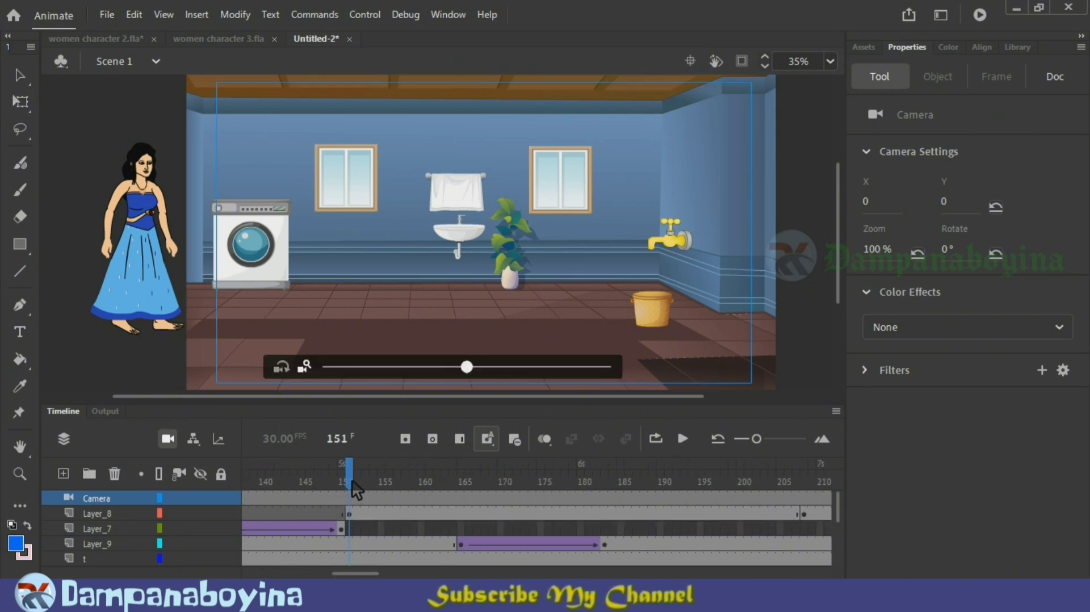
{"action": "left_click", "coordinate": [354, 512]}
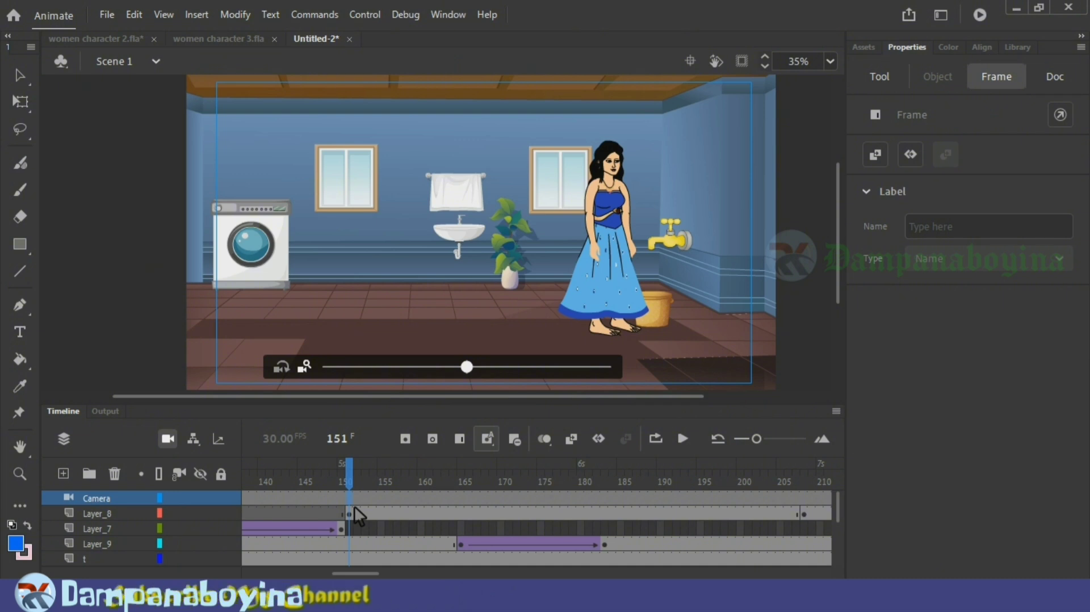
{"action": "left_click", "coordinate": [474, 378]}
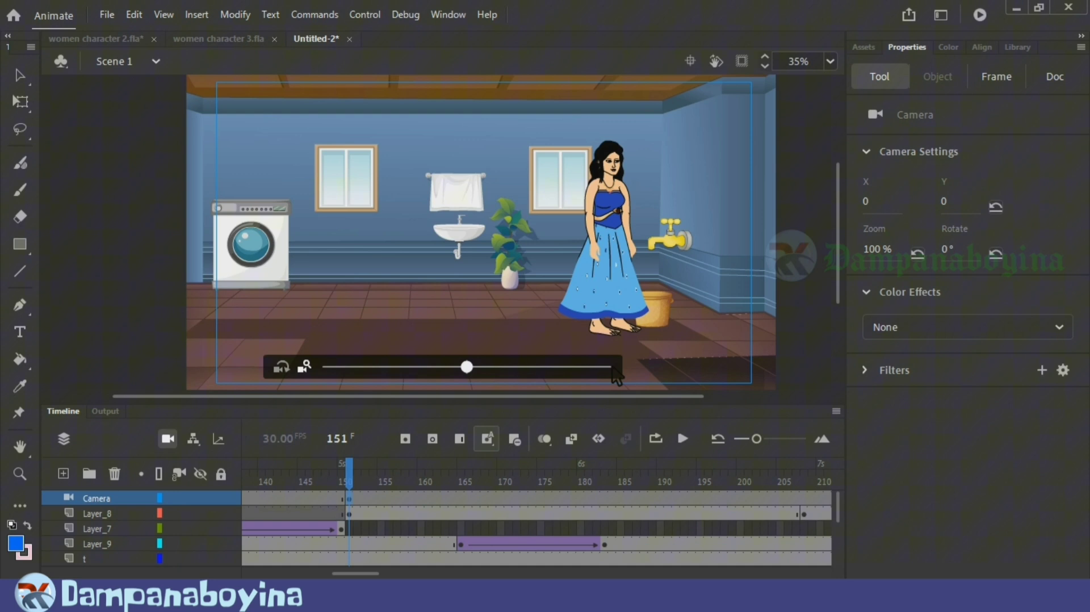
{"action": "scroll", "coordinate": [441, 323], "scroll_direction": "up", "scroll_amount": 5}
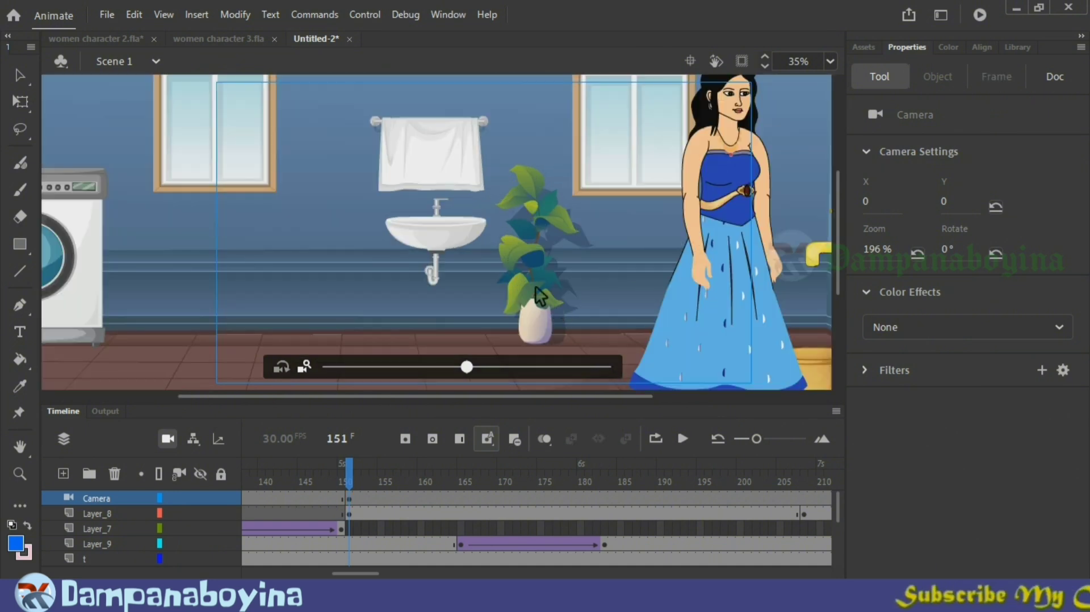
{"action": "left_click_drag", "start_coordinate": [540, 295], "coordinate": [727, 286]}
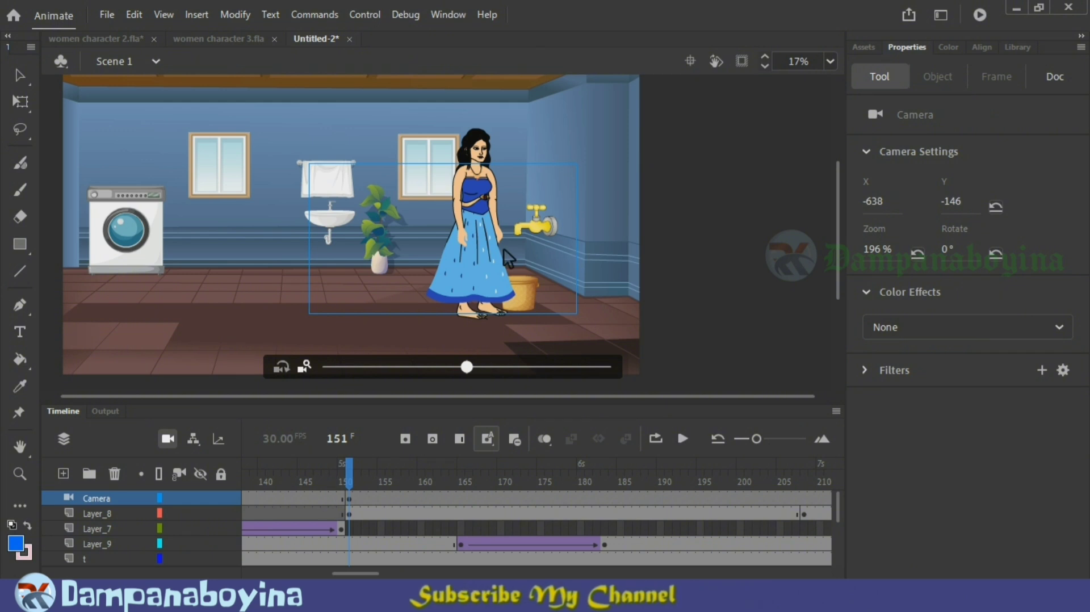
{"action": "left_click_drag", "start_coordinate": [511, 241], "coordinate": [477, 378]}
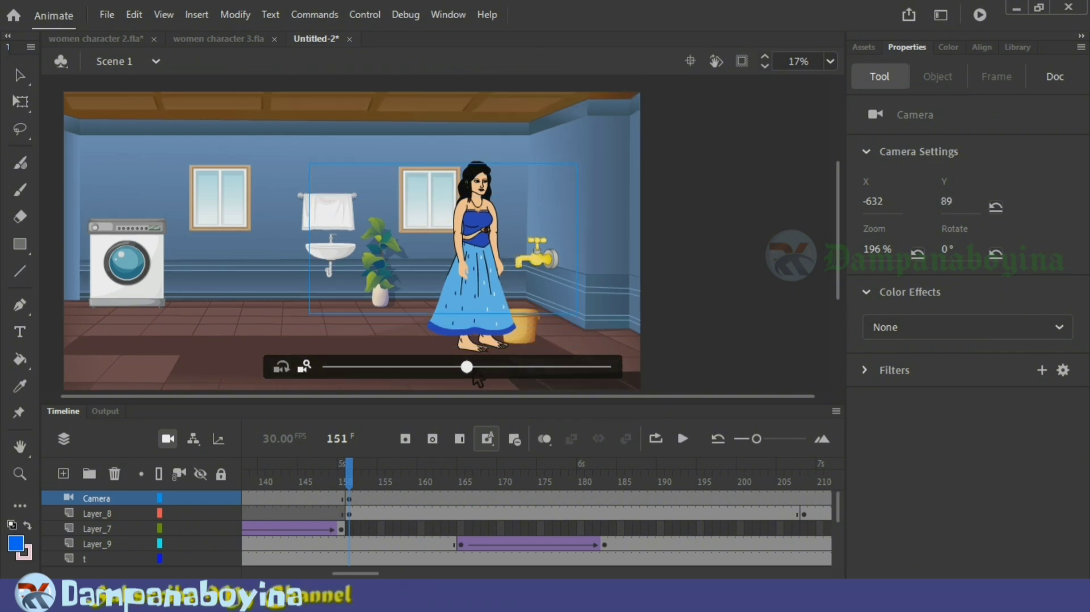
Step: Create a classic tween on the Camera layer between frames 1 and 151 and test the movie
{"action": "right_click", "coordinate": [296, 500]}
{"action": "left_click", "coordinate": [397, 36]}
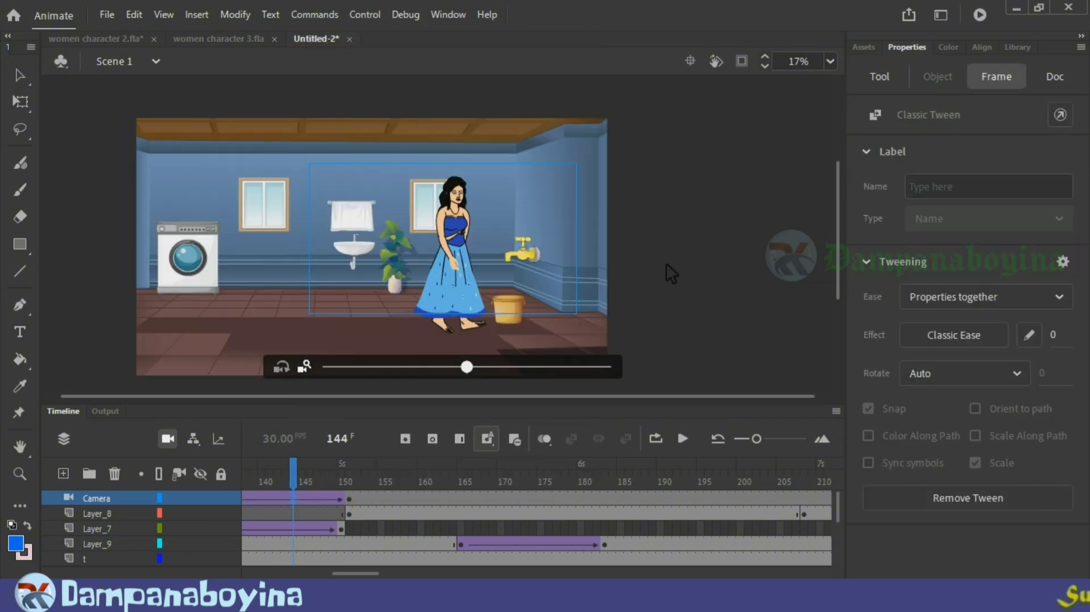
{"action": "key", "text": "ctrl+Return"}
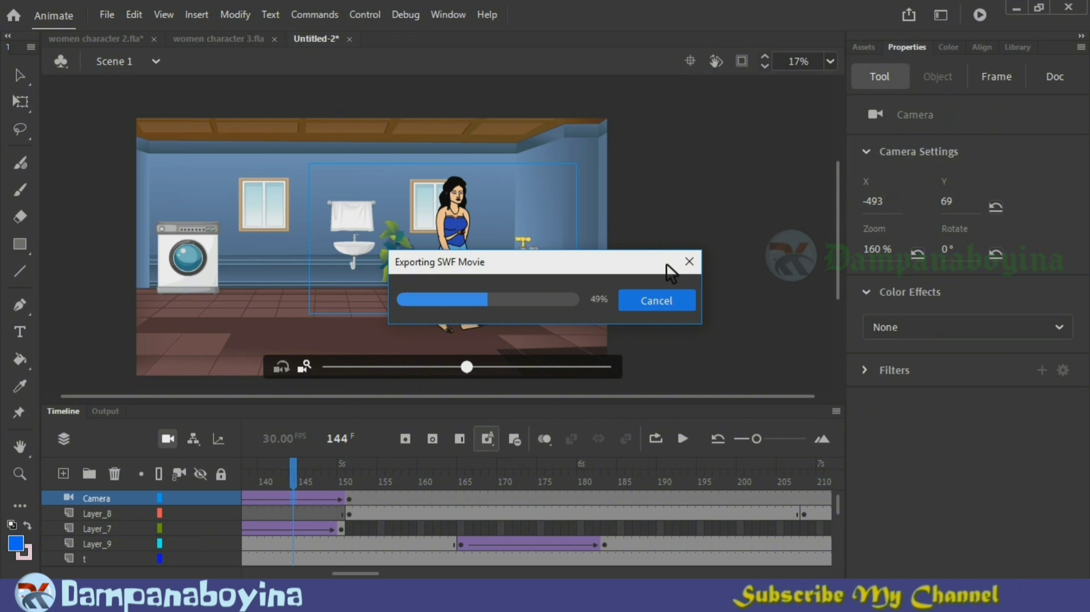